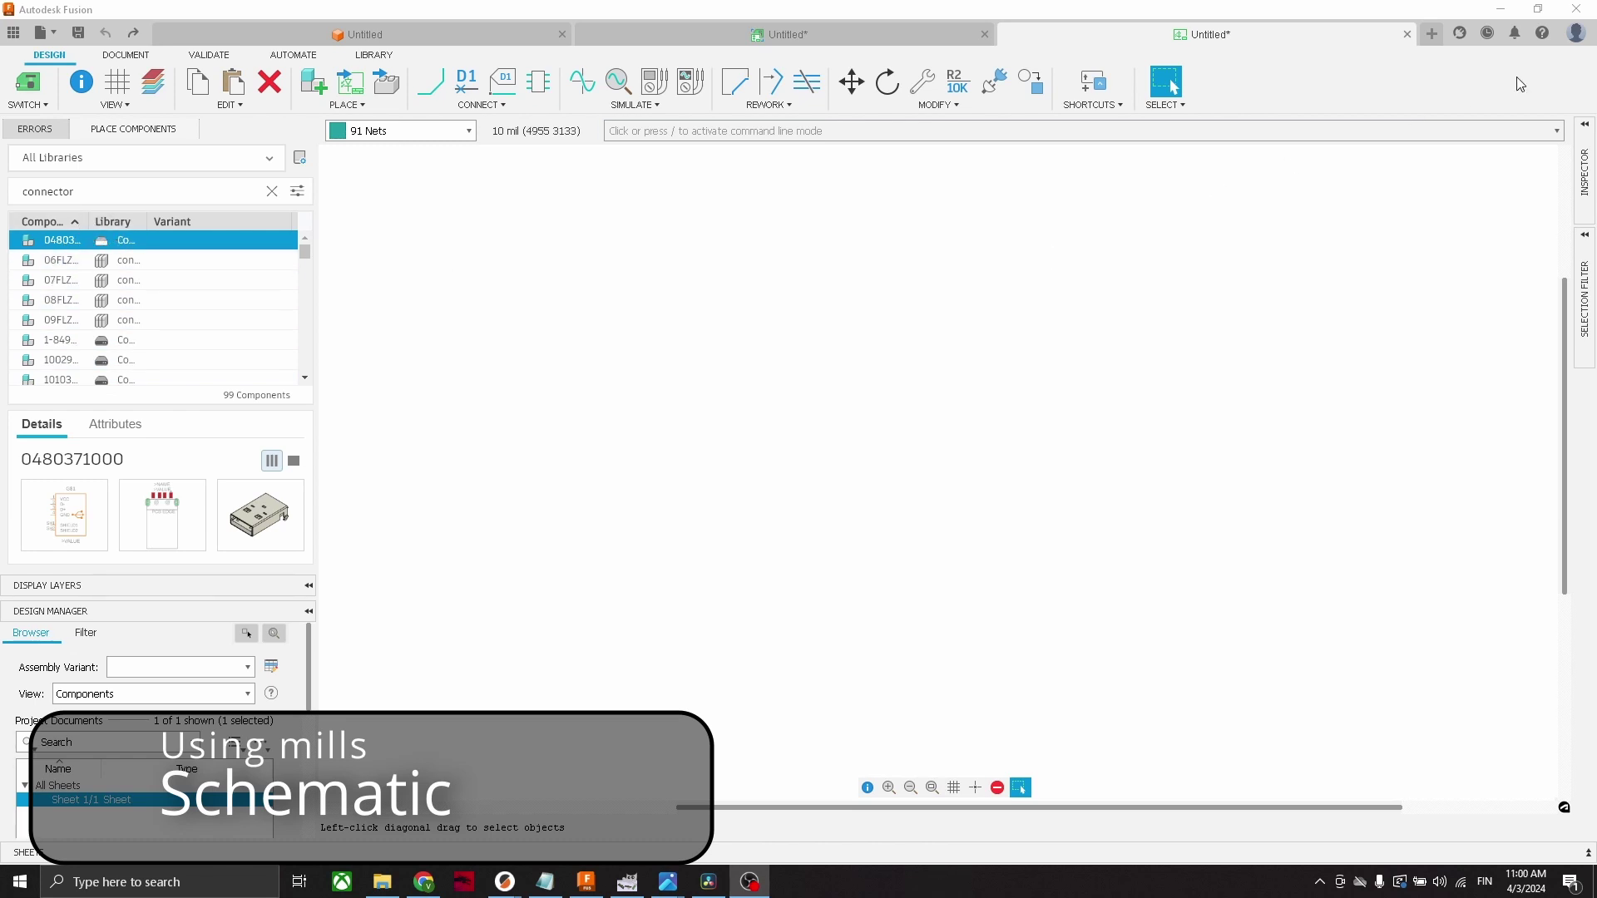
Open the preferences and review the Electronics grid settings for schematics, symbols, 2D PCB and footprints
{"action": "left_click", "coordinate": [1575, 35]}
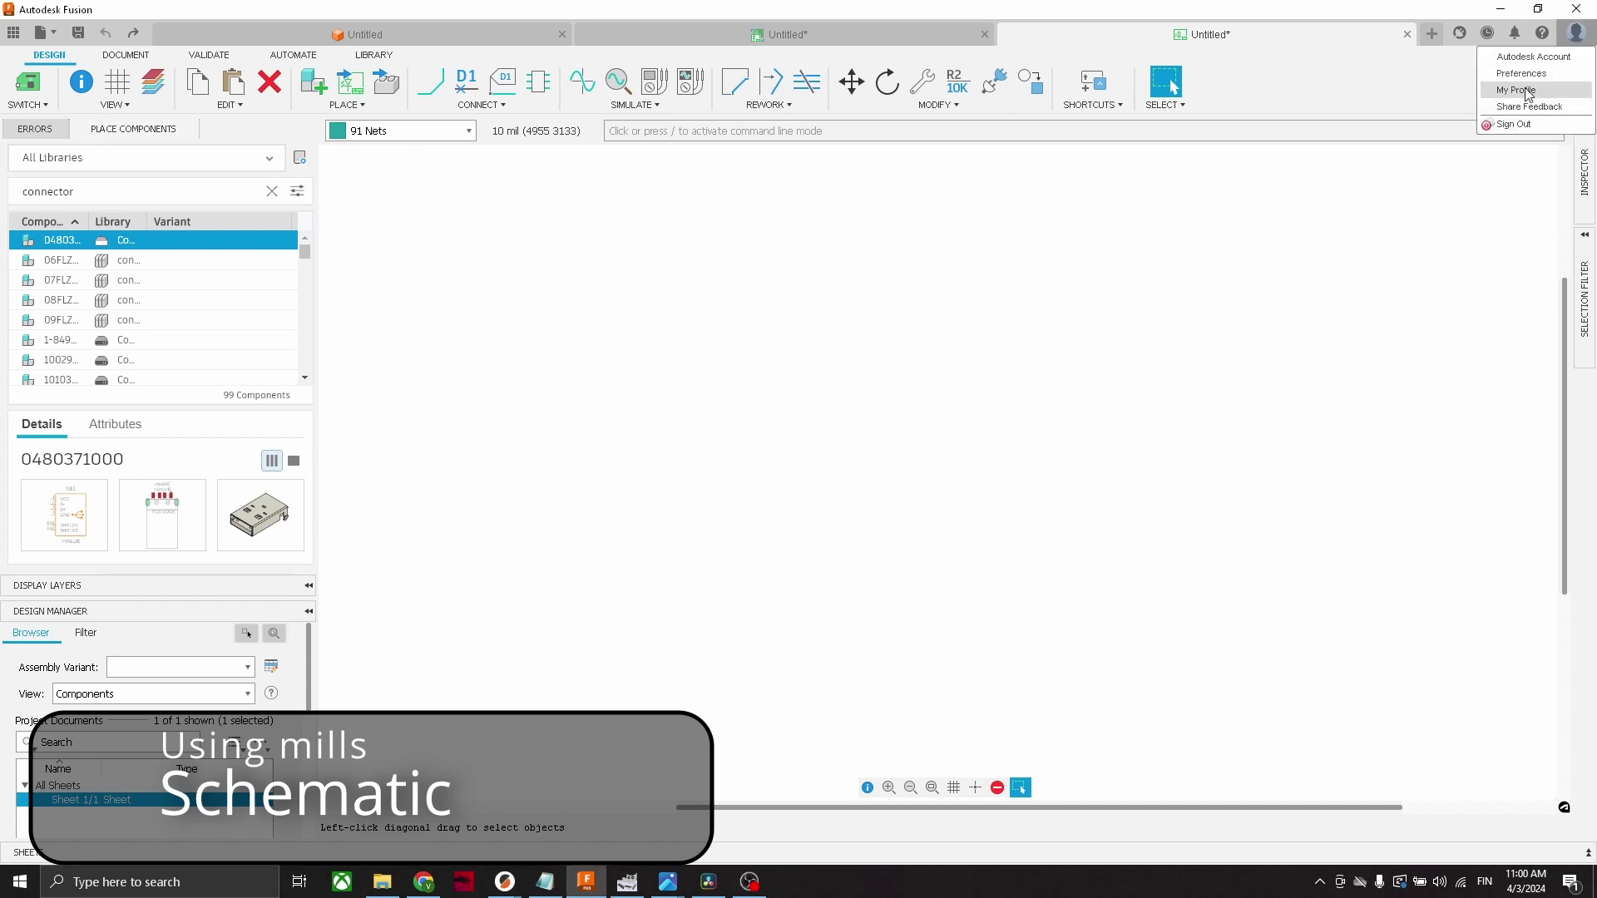
{"action": "left_click", "coordinate": [1526, 77]}
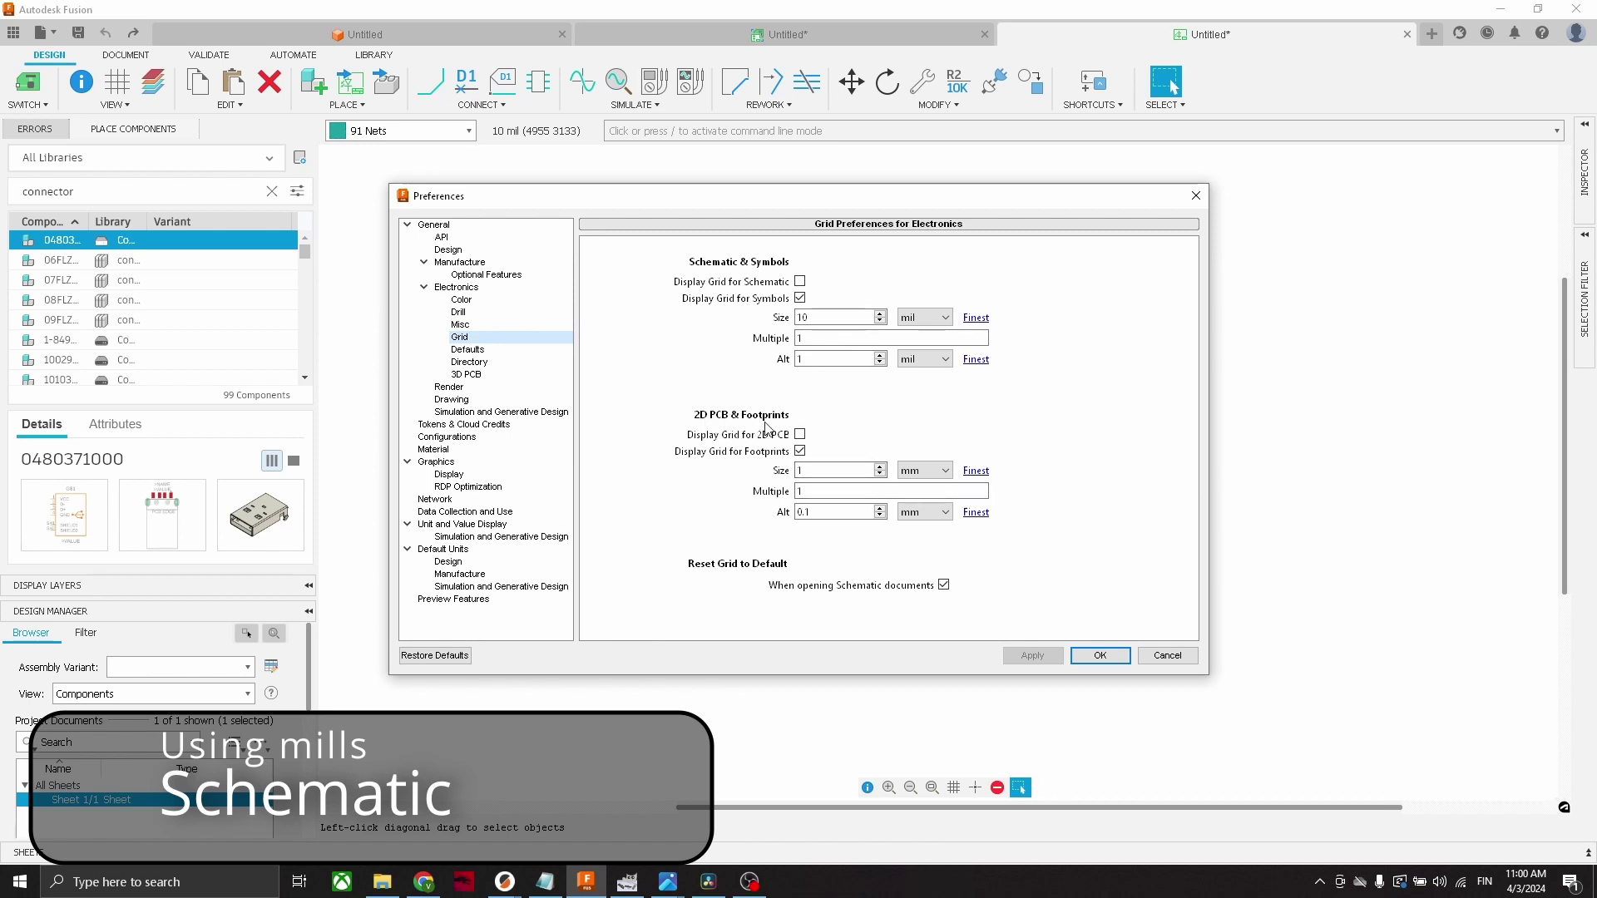
{"action": "left_click", "coordinate": [1197, 197]}
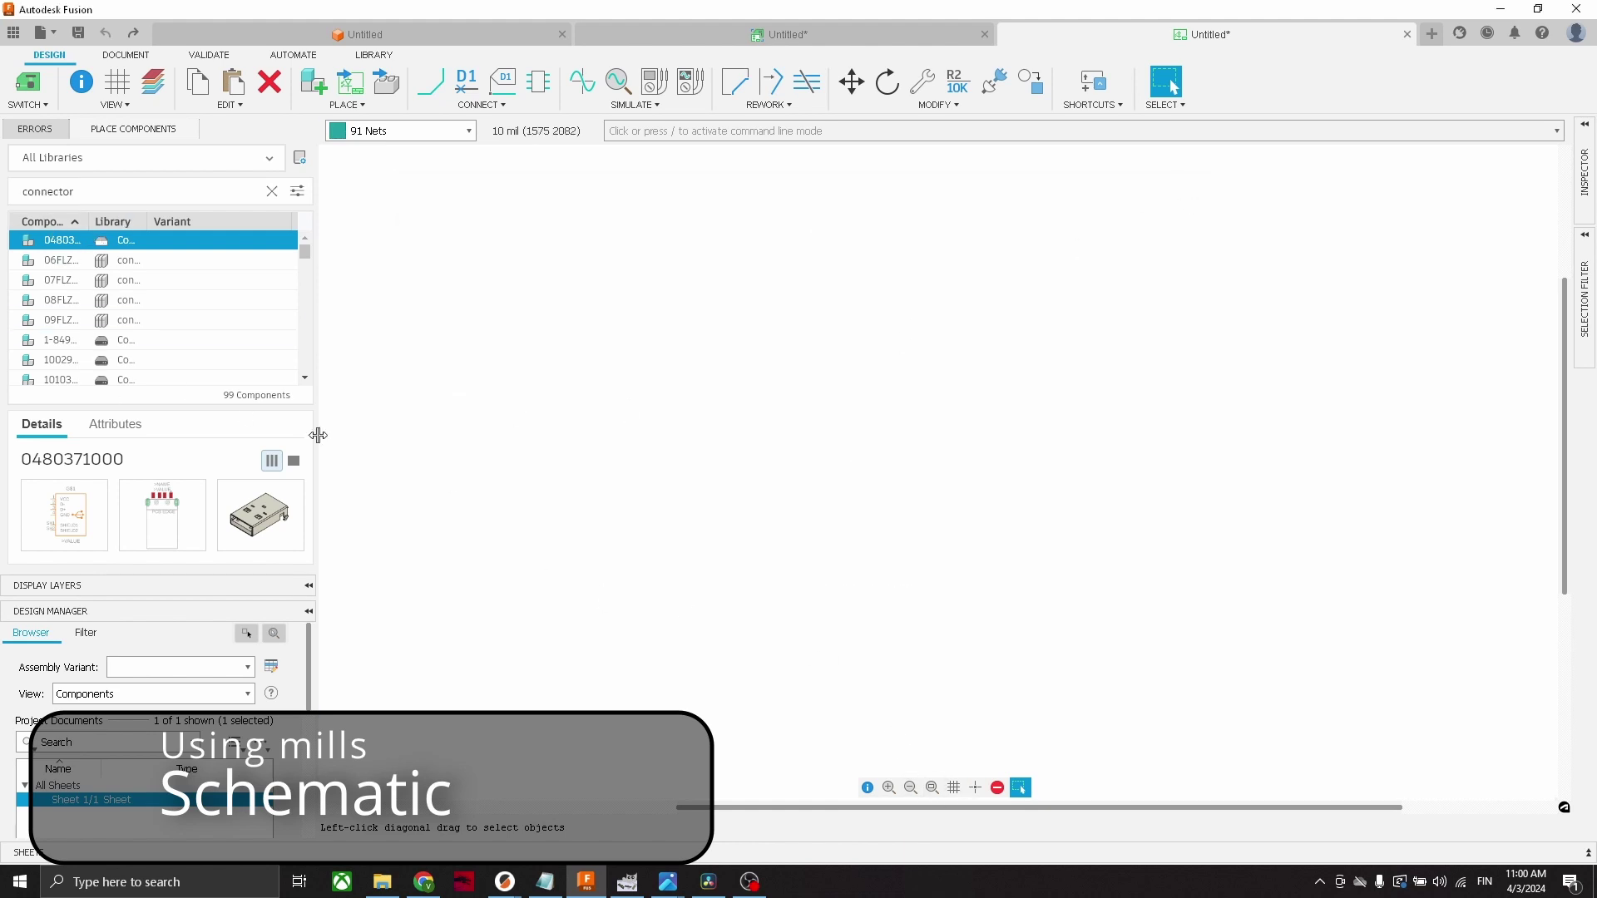
{"action": "left_click_drag", "start_coordinate": [47, 247], "coordinate": [949, 432]}
{"action": "left_click", "coordinate": [1016, 424]}
{"action": "scroll", "coordinate": [957, 450], "scroll_direction": "down", "scroll_amount": 3}
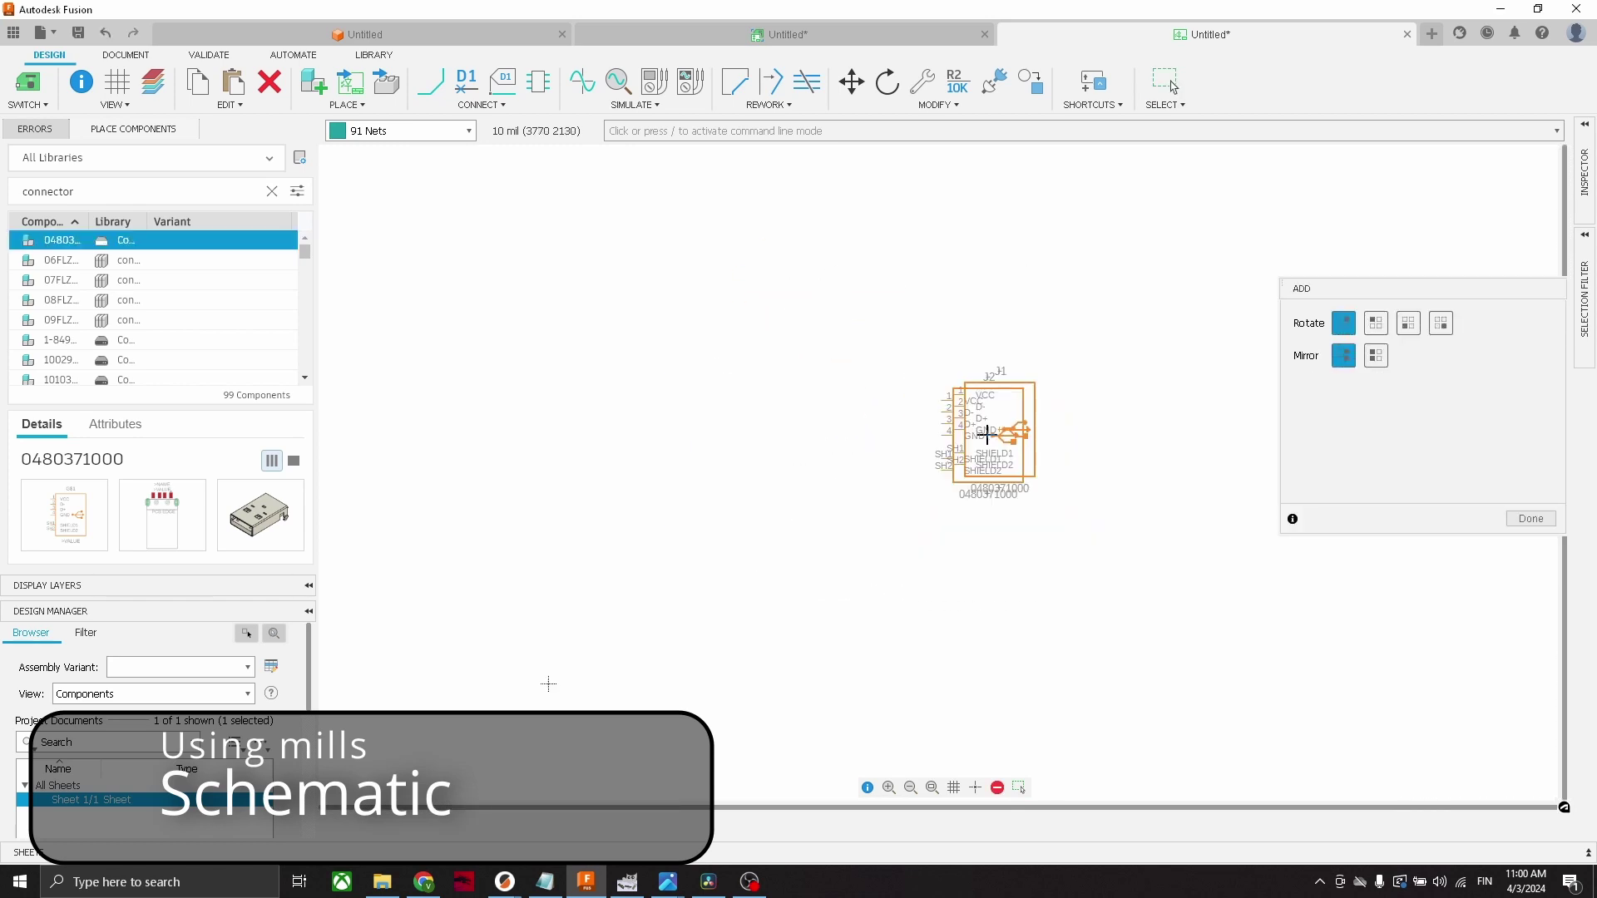
{"action": "scroll", "coordinate": [940, 474], "scroll_direction": "up", "scroll_amount": 2}
{"action": "key", "text": "Escape"}
Find a diode in the component libraries and place a 1N4004 to the left of connector J1
{"action": "double_click", "coordinate": [48, 192]}
{"action": "type", "text": "diode"}
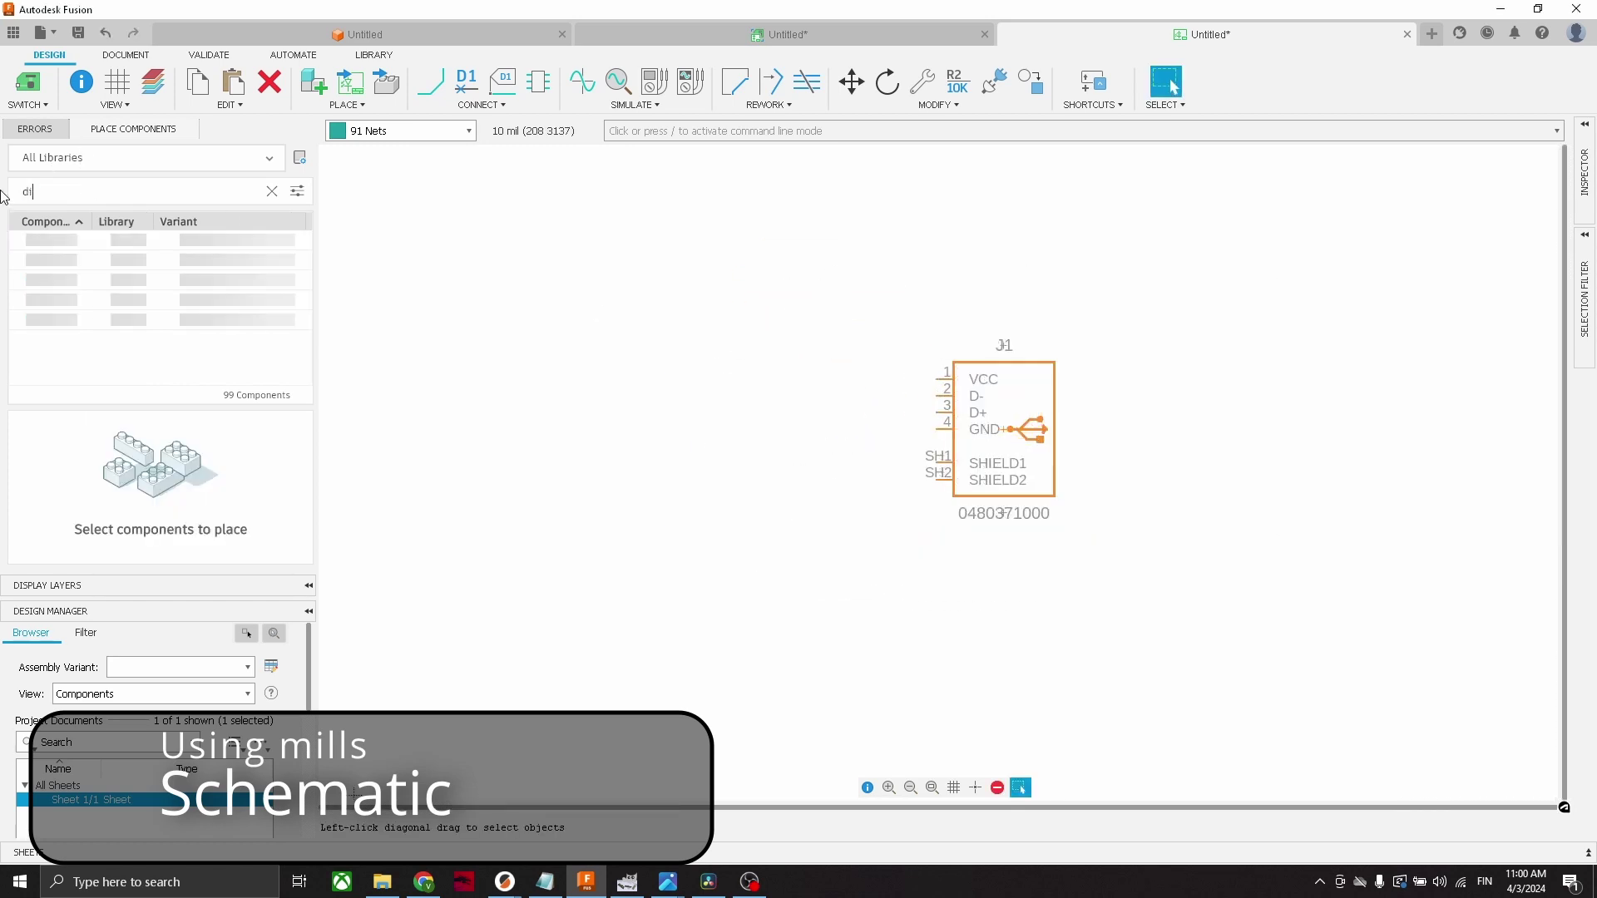
{"action": "left_click_drag", "start_coordinate": [50, 259], "coordinate": [792, 395]}
{"action": "left_click", "coordinate": [793, 395]}
{"action": "scroll", "coordinate": [792, 395], "scroll_direction": "up", "scroll_amount": 1}
{"action": "key", "text": "Escape"}
Find the ground symbols, place an AGND symbol below the diode and wire it to J1's VCC pin
{"action": "double_click", "coordinate": [49, 191]}
{"action": "type", "text": "gnd"}
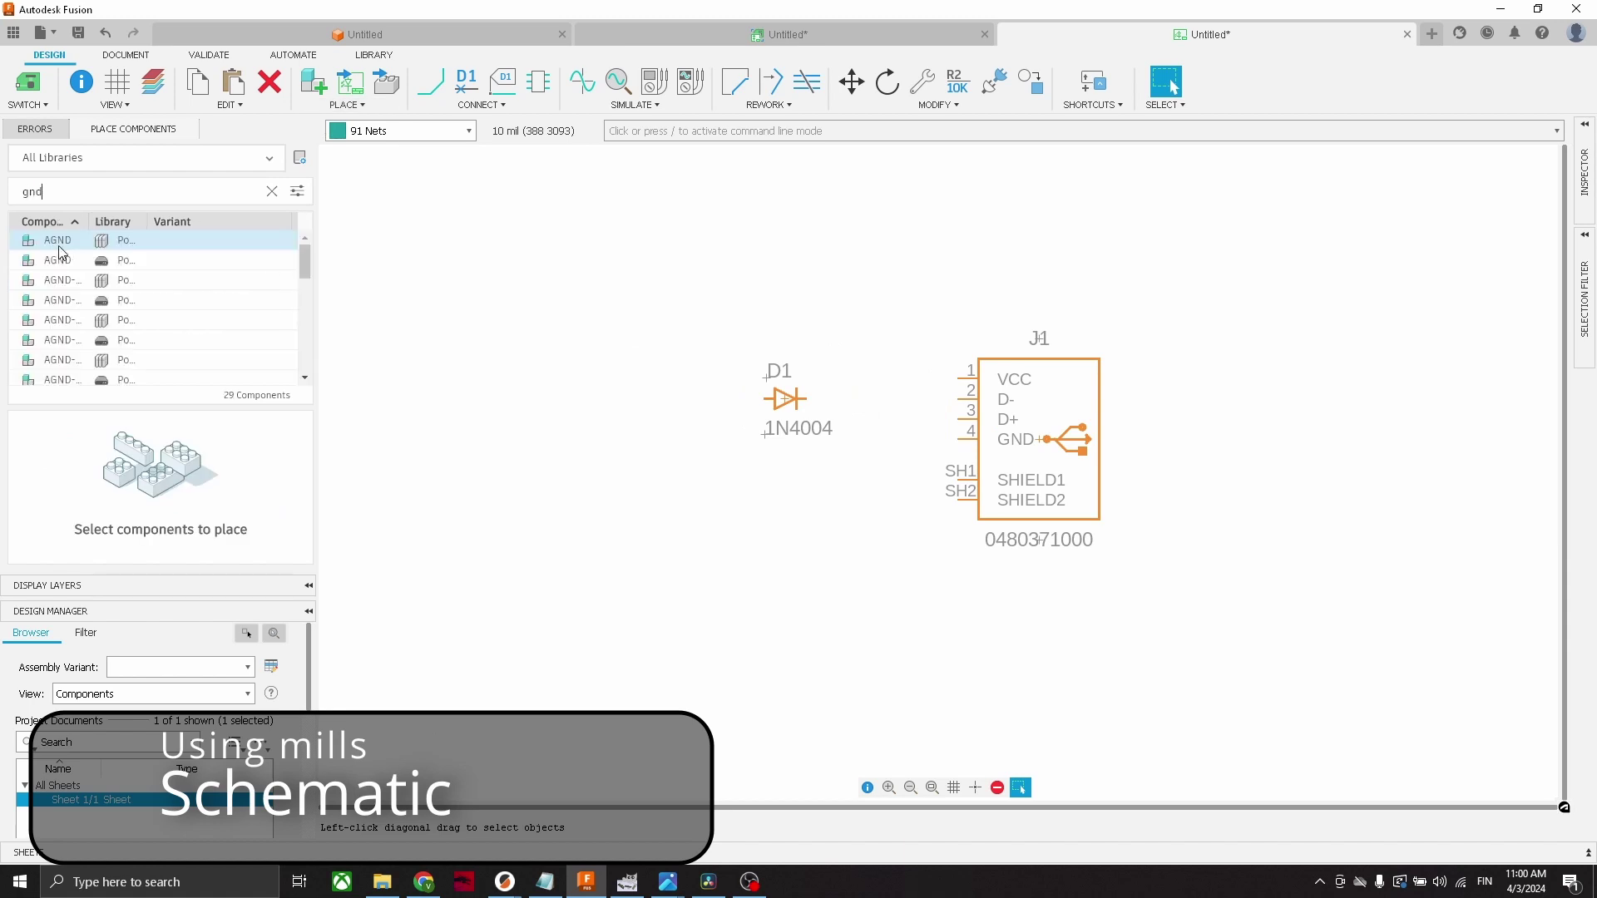
{"action": "left_click_drag", "start_coordinate": [47, 240], "coordinate": [701, 545]}
{"action": "key", "text": "Escape"}
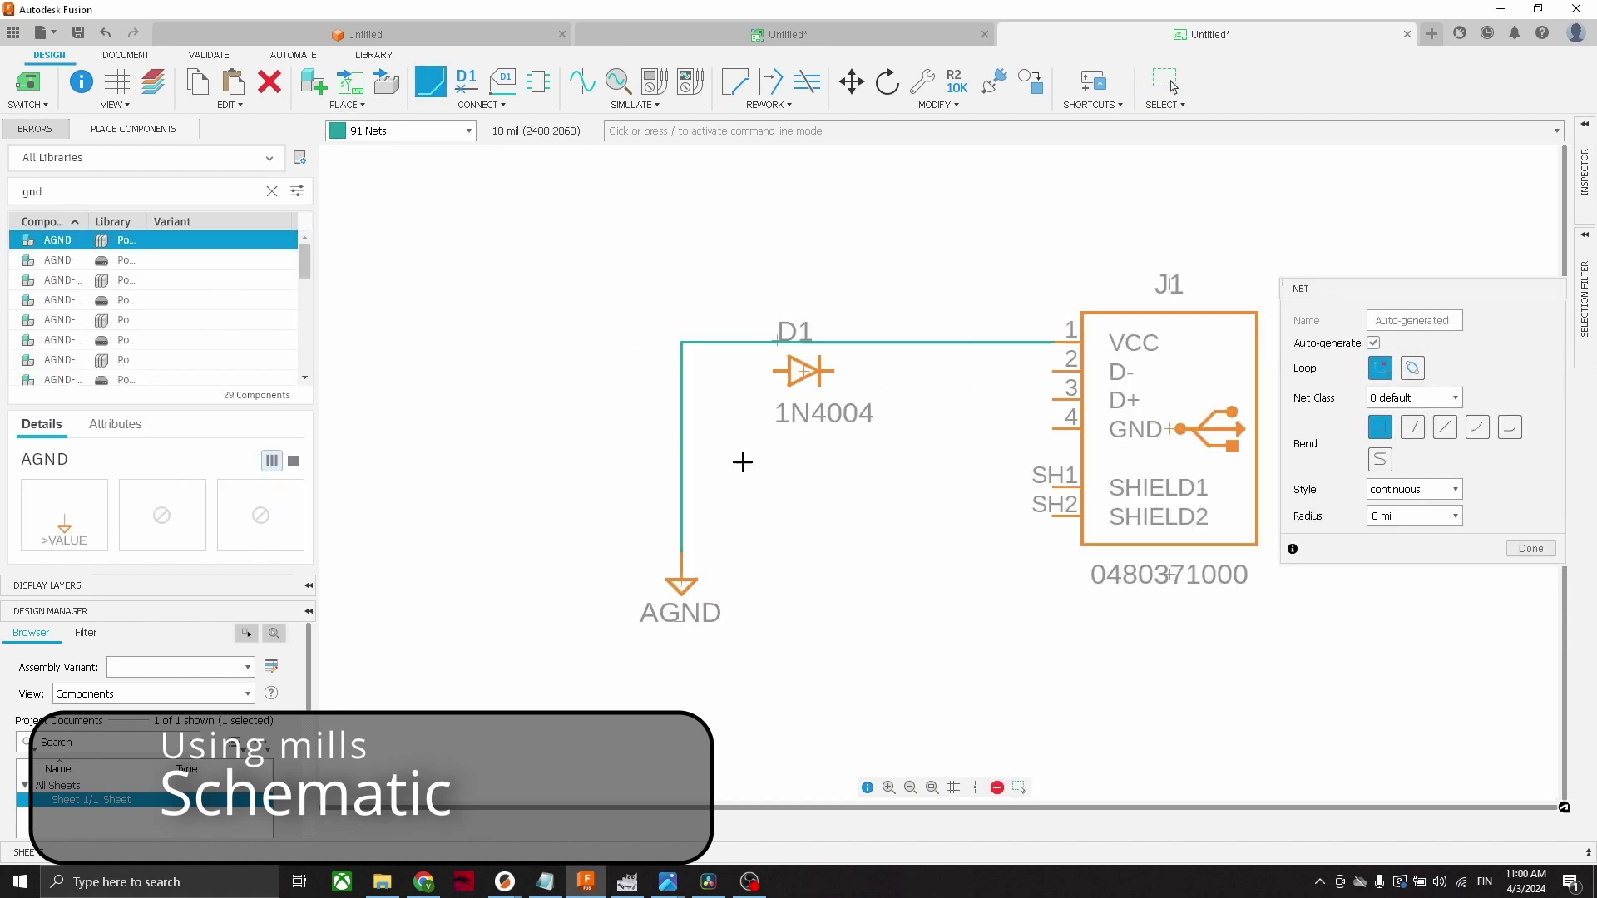
Move diode D1 so that its anode pin lands on the vertical part of the net
{"action": "key", "text": "m"}
{"action": "left_click", "coordinate": [802, 367]}
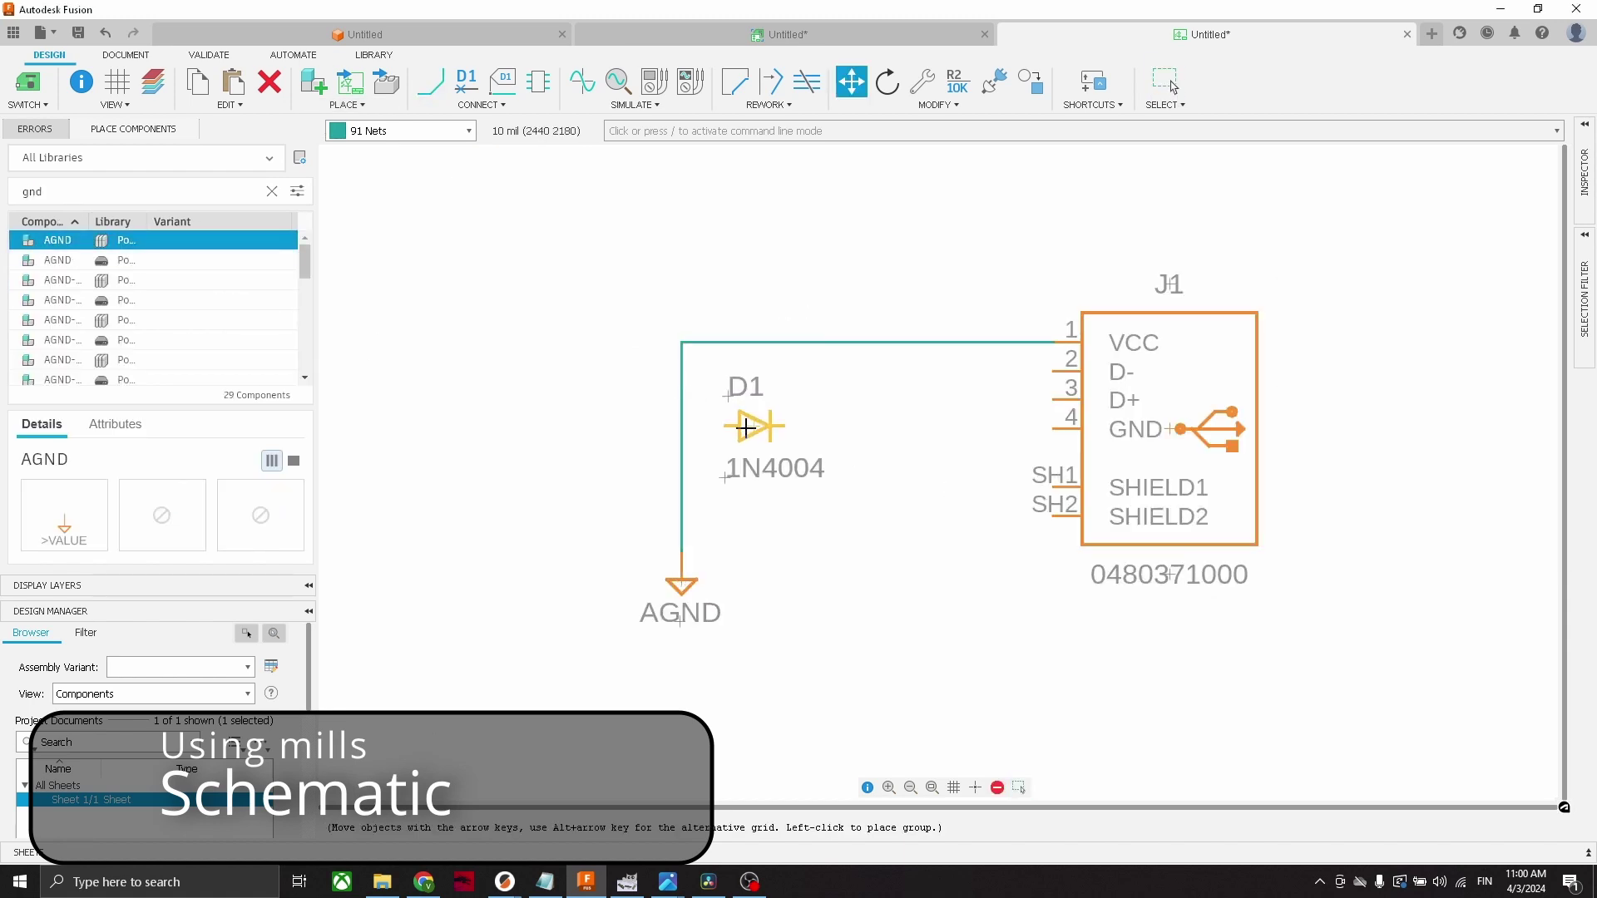
{"action": "left_click", "coordinate": [710, 420]}
{"action": "key", "text": "Escape"}
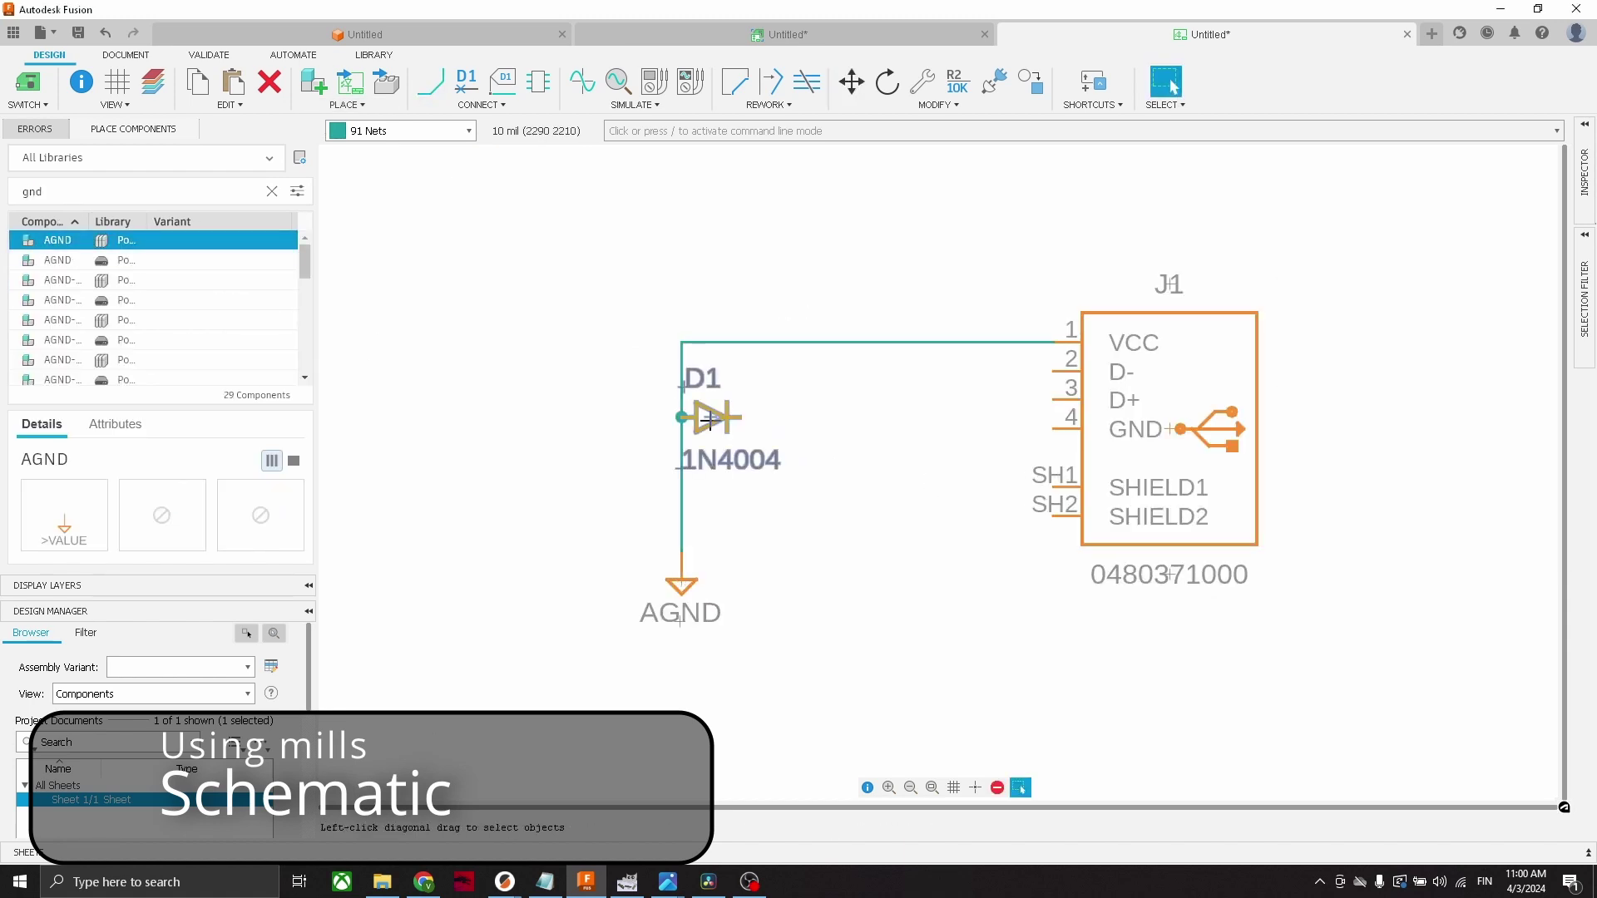
Nudge diode D1 sideways to test whether the net follows it, and place it back at the same spot
{"action": "key", "text": "m"}
{"action": "left_click", "coordinate": [712, 418]}
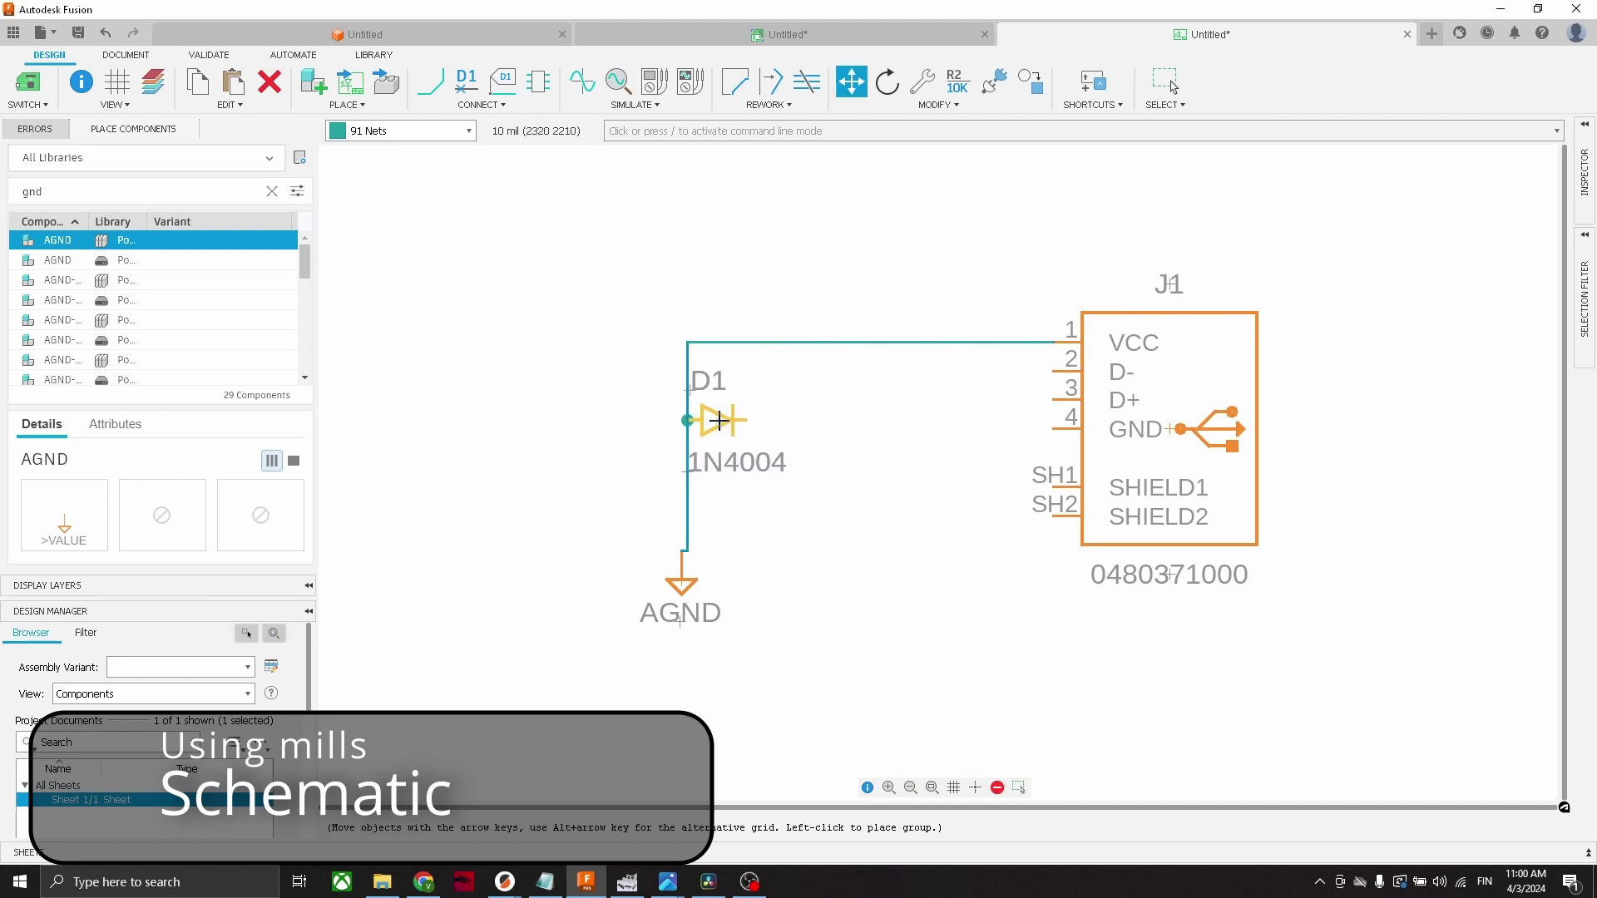
{"action": "left_click", "coordinate": [713, 420]}
{"action": "key", "text": "Escape"}
{"action": "scroll", "coordinate": [826, 439], "scroll_direction": "down", "scroll_amount": 2}
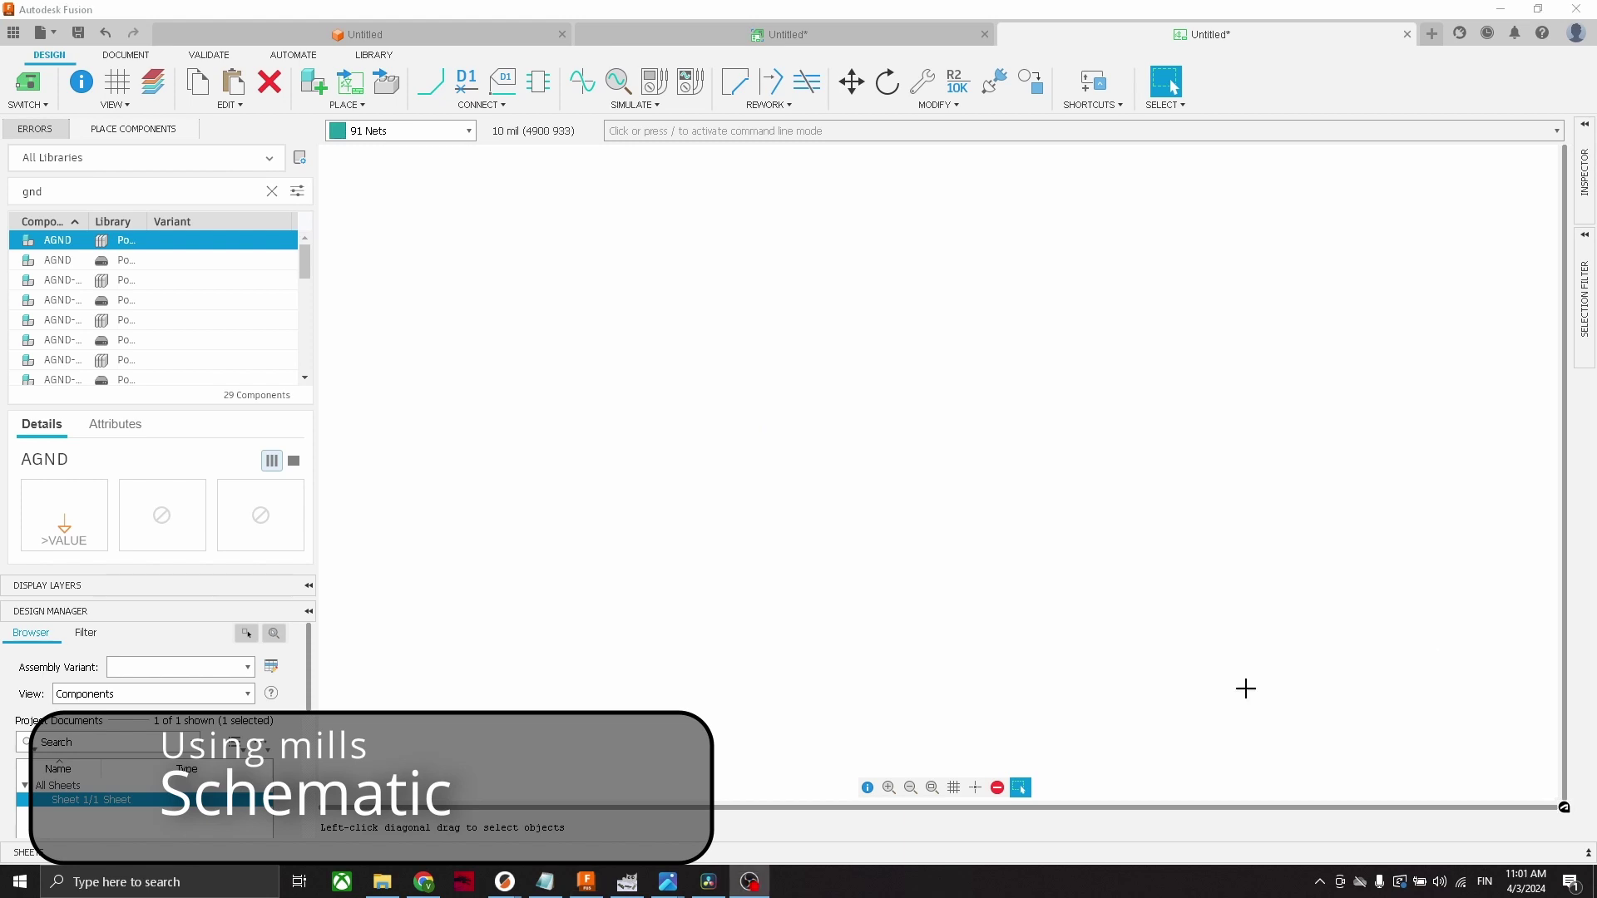
Set the schematic grid size to 1 mm
{"action": "left_click", "coordinate": [955, 787]}
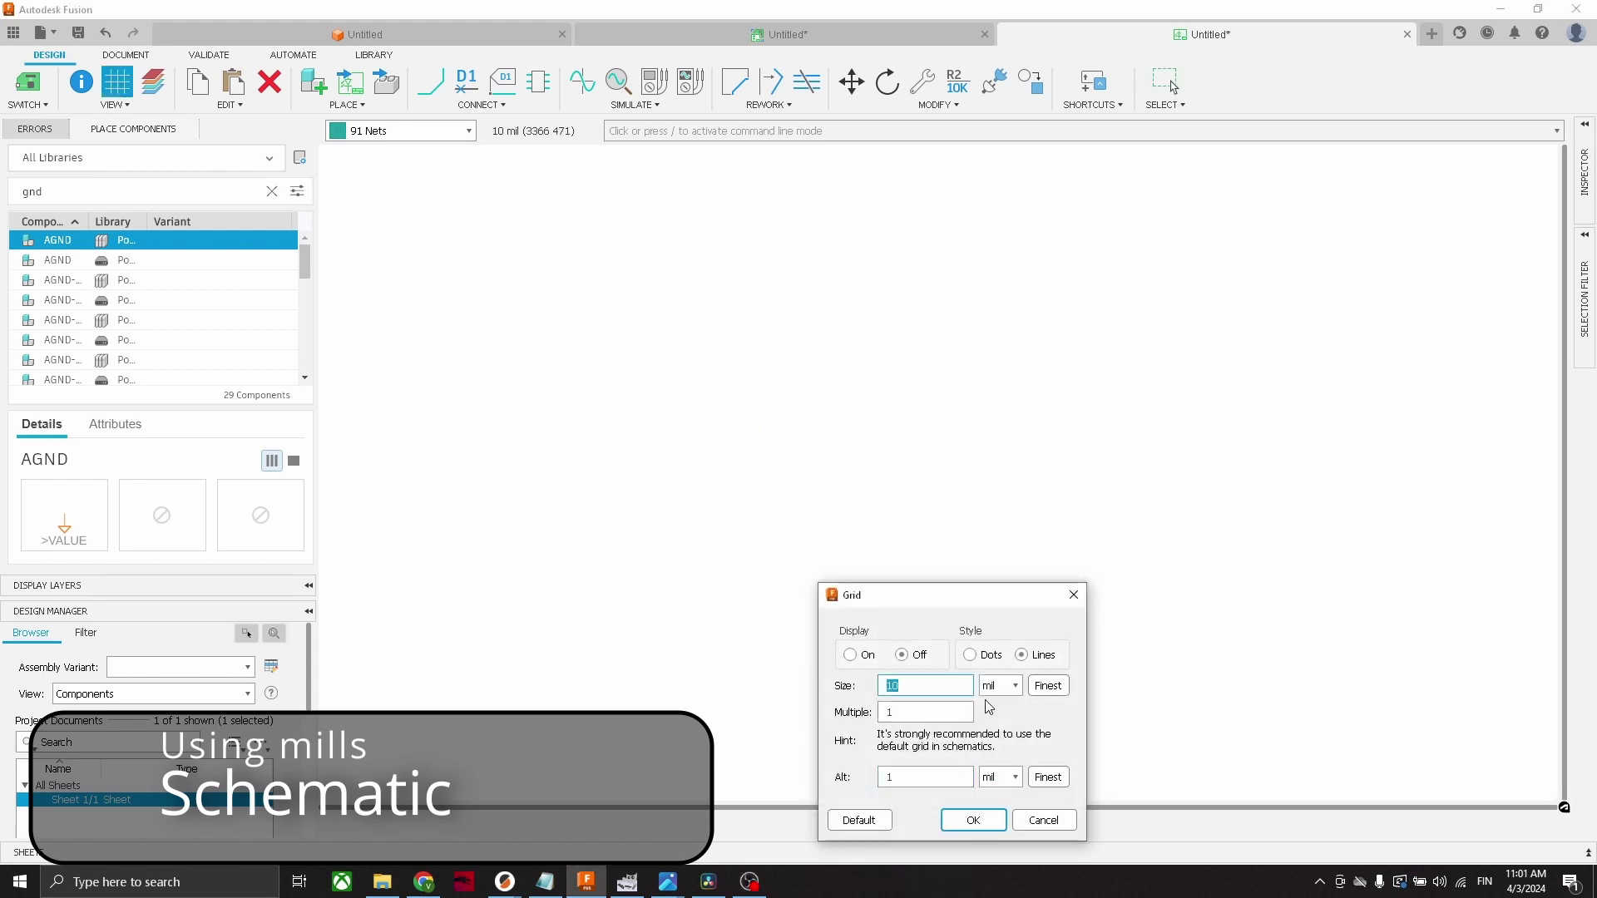
{"action": "left_click", "coordinate": [1005, 693]}
{"action": "left_click", "coordinate": [1012, 726]}
{"action": "left_click", "coordinate": [889, 690]}
{"action": "type", "text": "1"}
{"action": "left_click", "coordinate": [974, 821]}
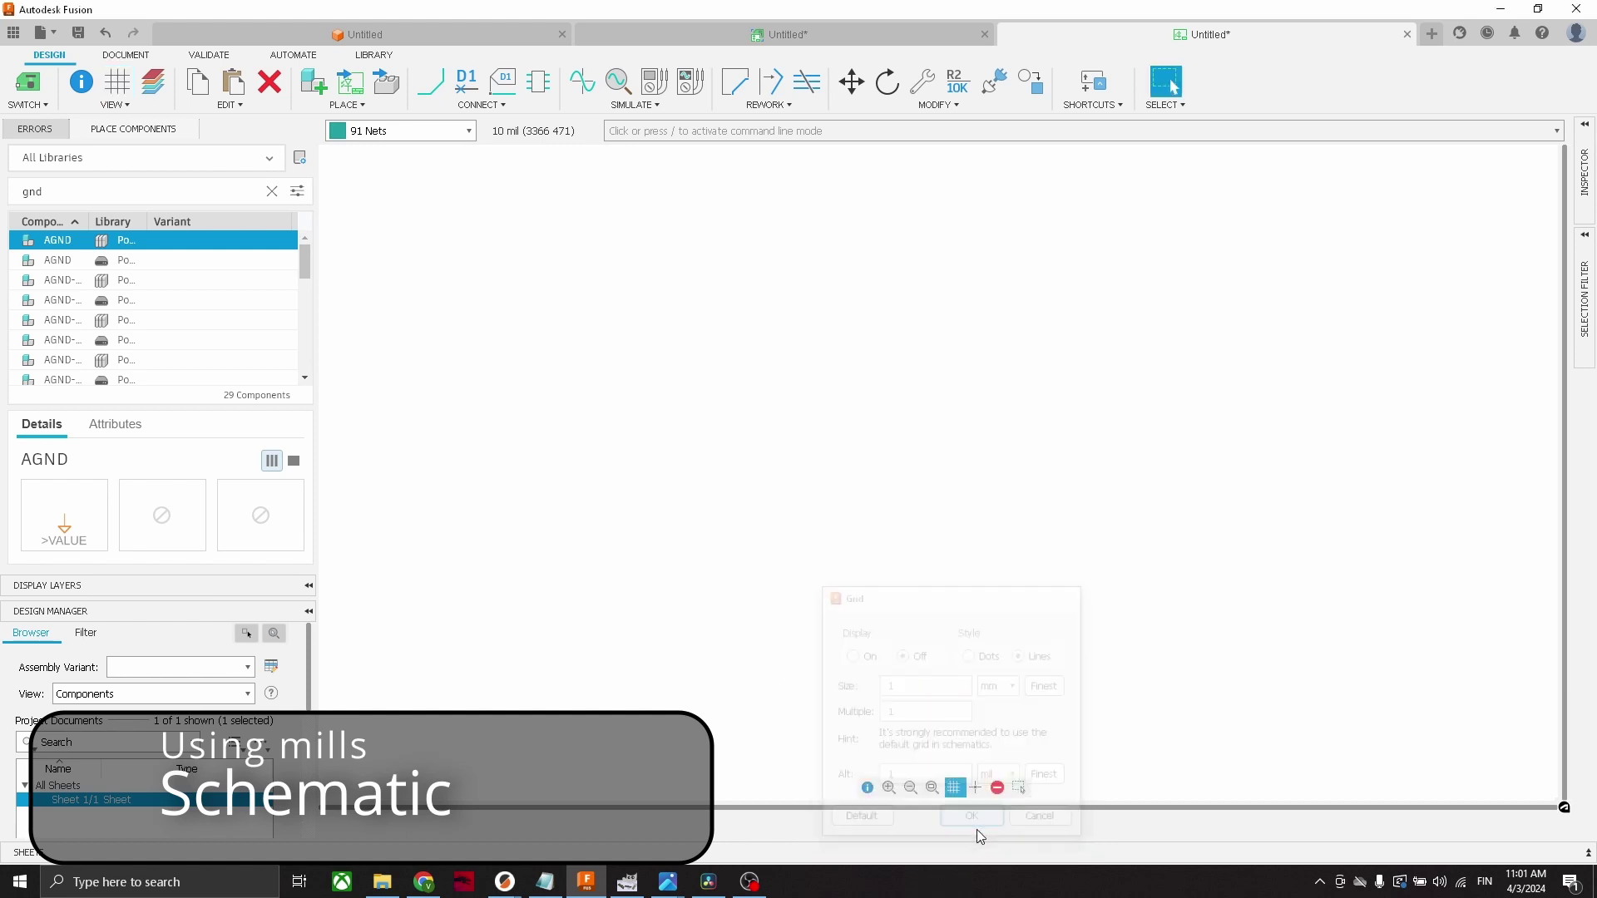
Place an AGND ground symbol on the empty sheet, keeping AGND as its value
{"action": "left_click", "coordinate": [69, 247]}
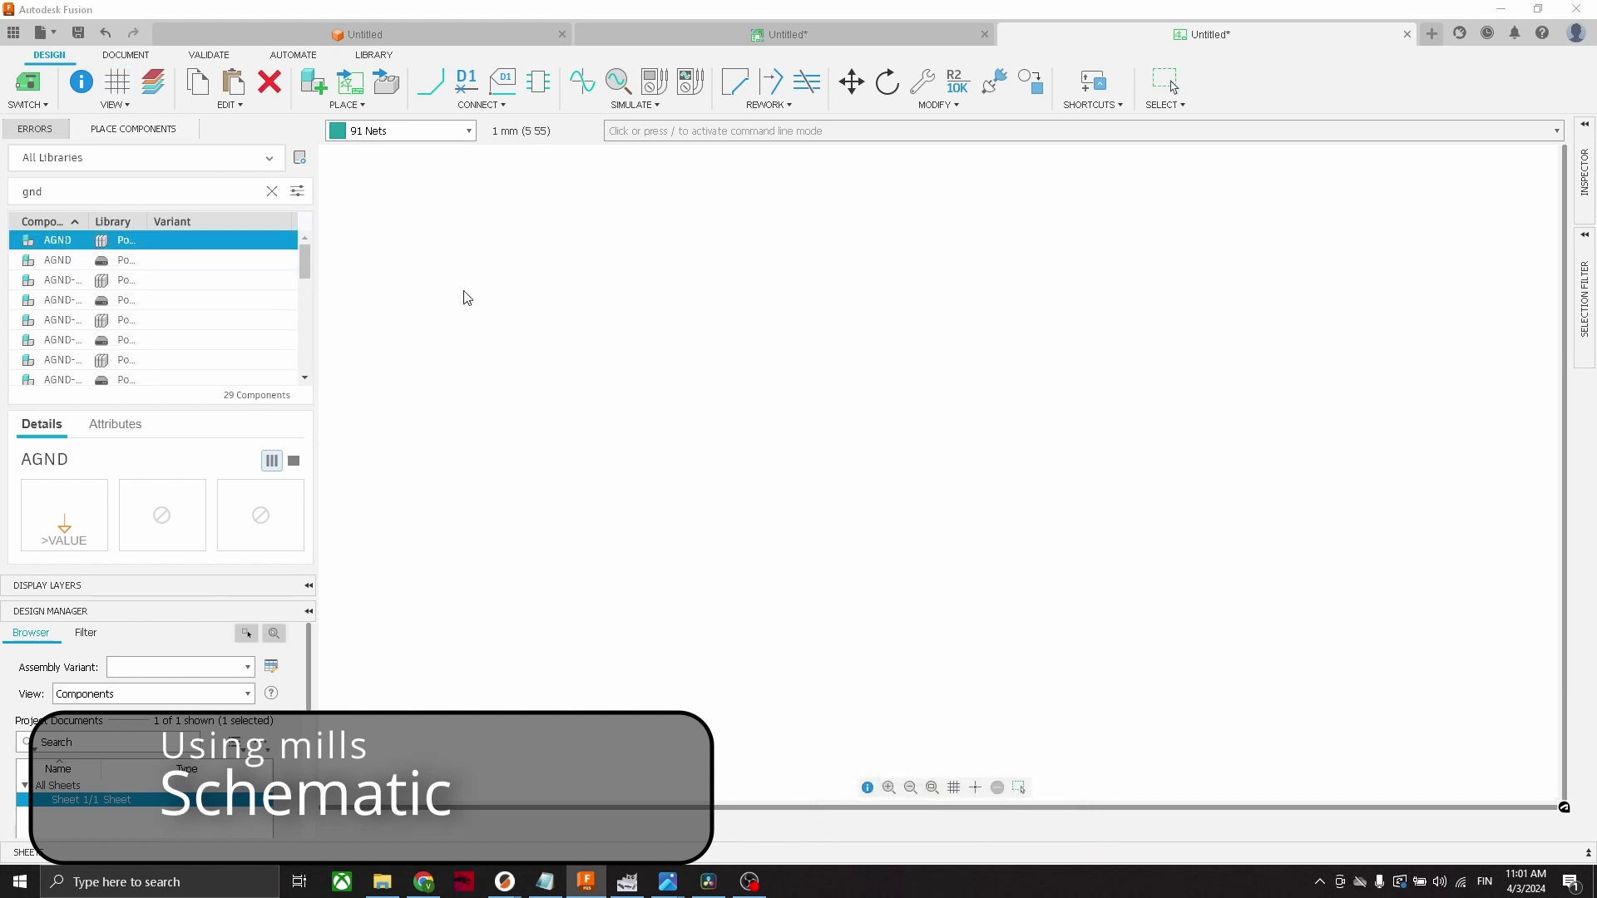
{"action": "left_click", "coordinate": [767, 517]}
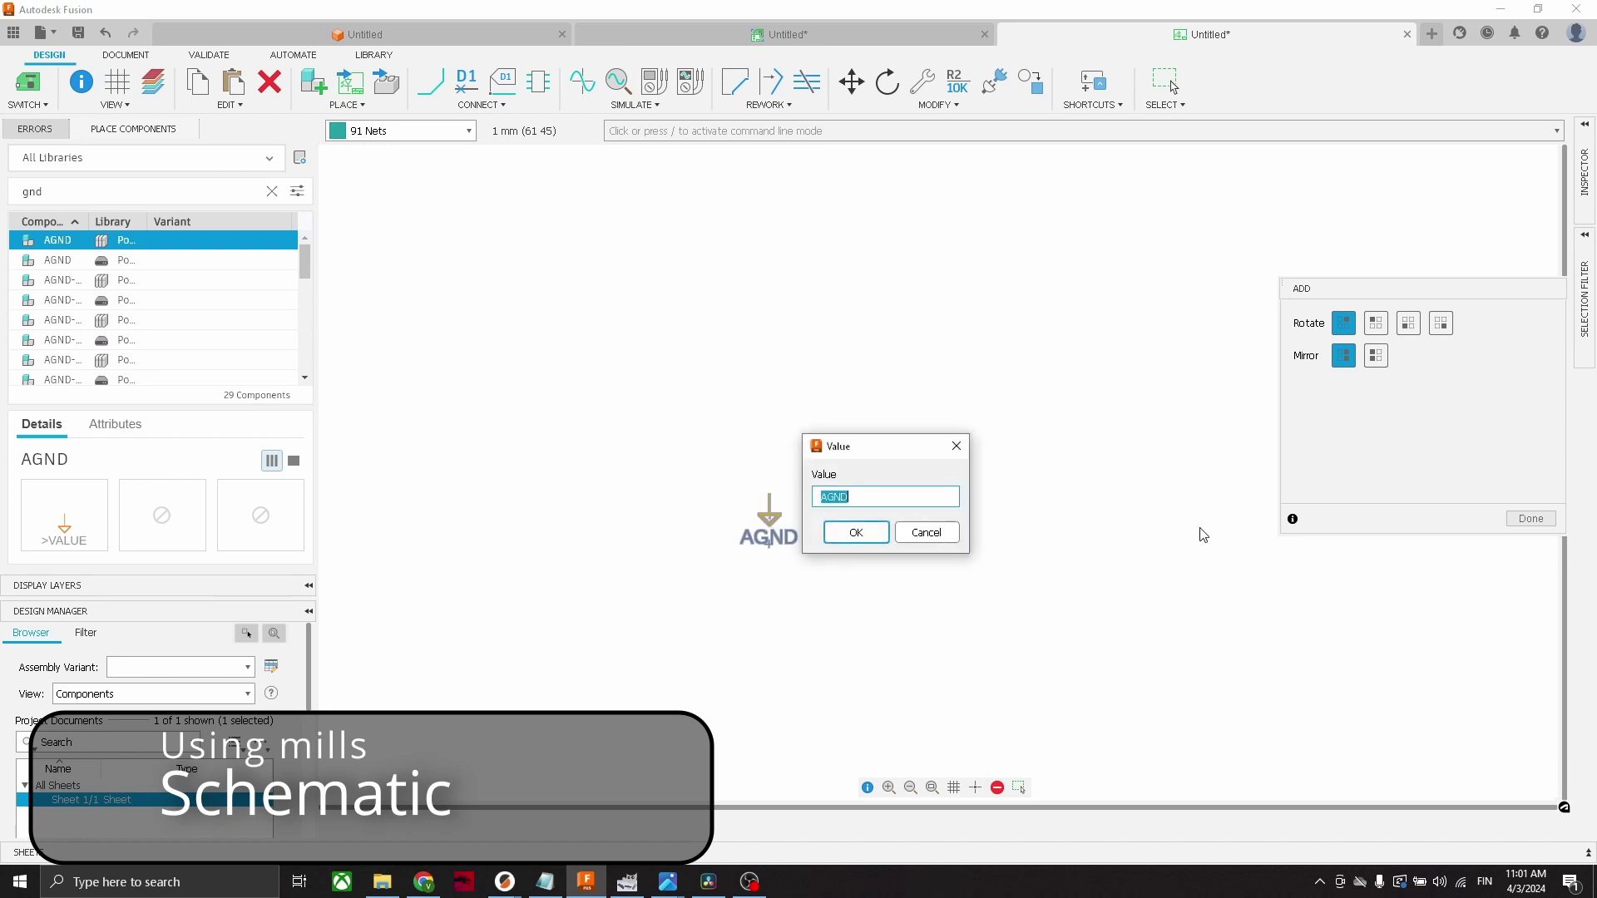
{"action": "left_click", "coordinate": [840, 535]}
{"action": "left_click", "coordinate": [1529, 519]}
{"action": "left_click_drag", "start_coordinate": [43, 191], "coordinate": [4, 193]}
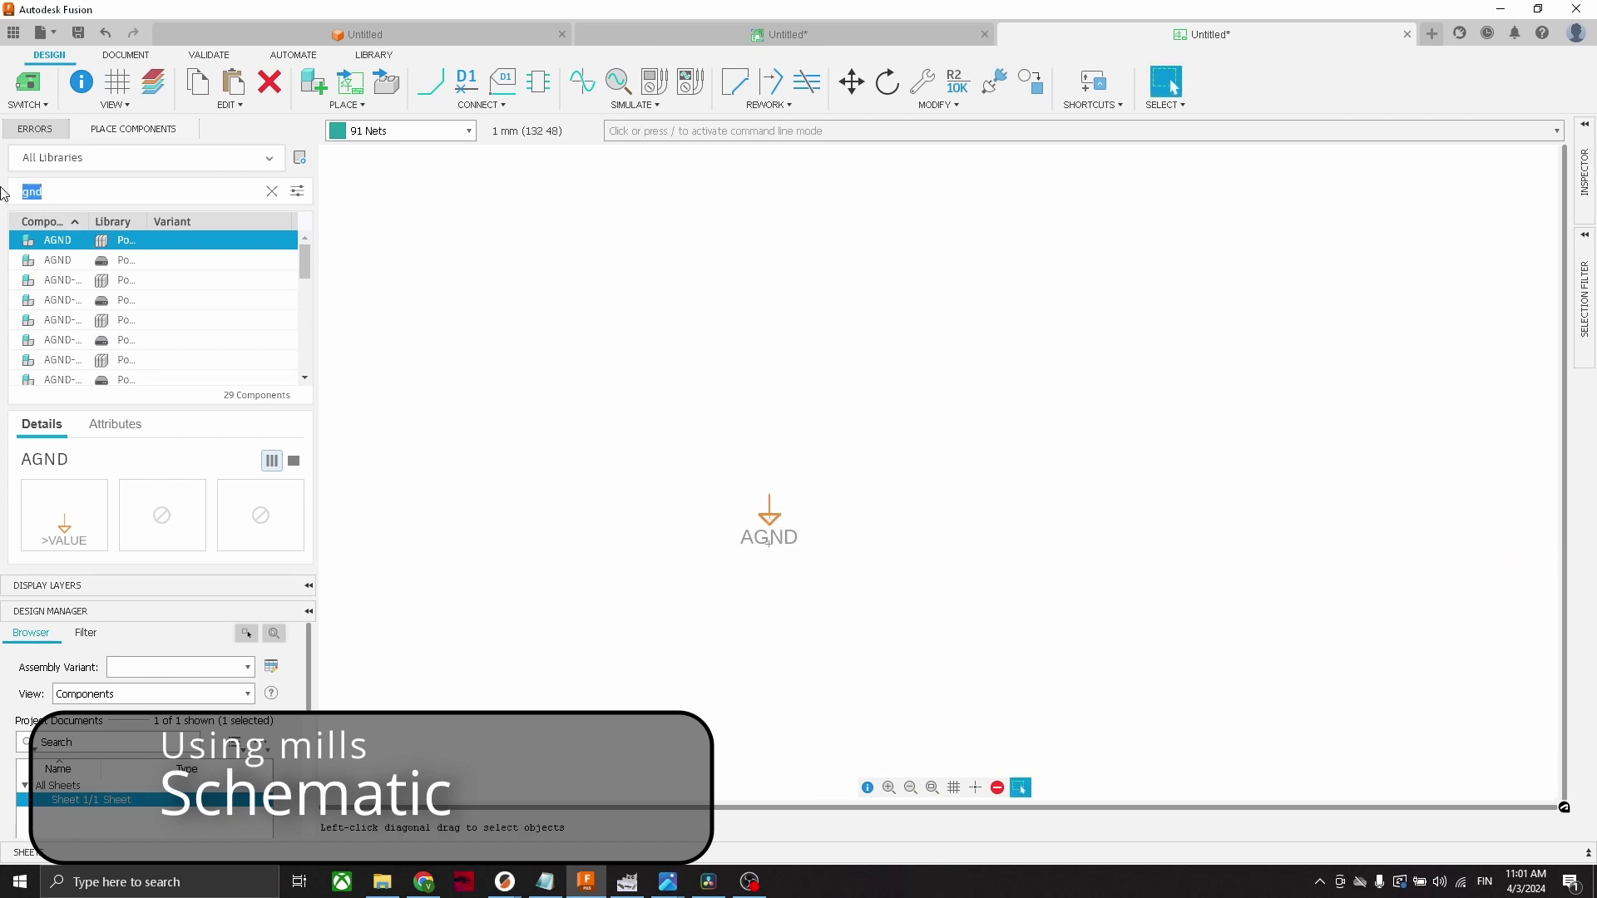
{"action": "type", "text": "diode"}
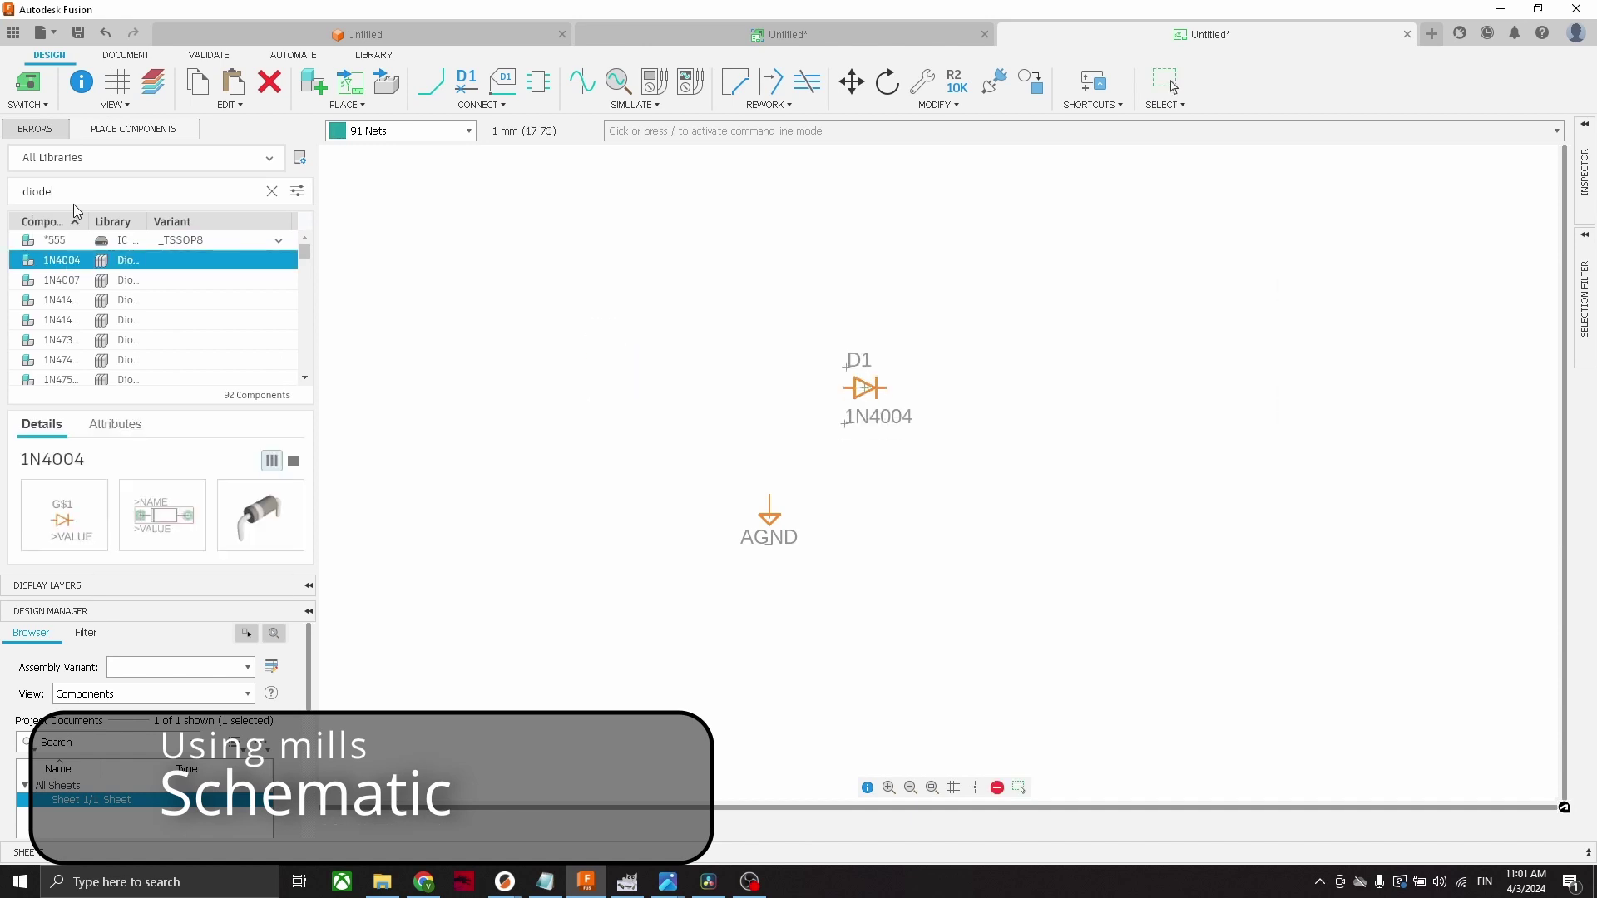
{"action": "left_click_drag", "start_coordinate": [50, 191], "coordinate": [4, 191]}
{"action": "type", "text": "connector"}
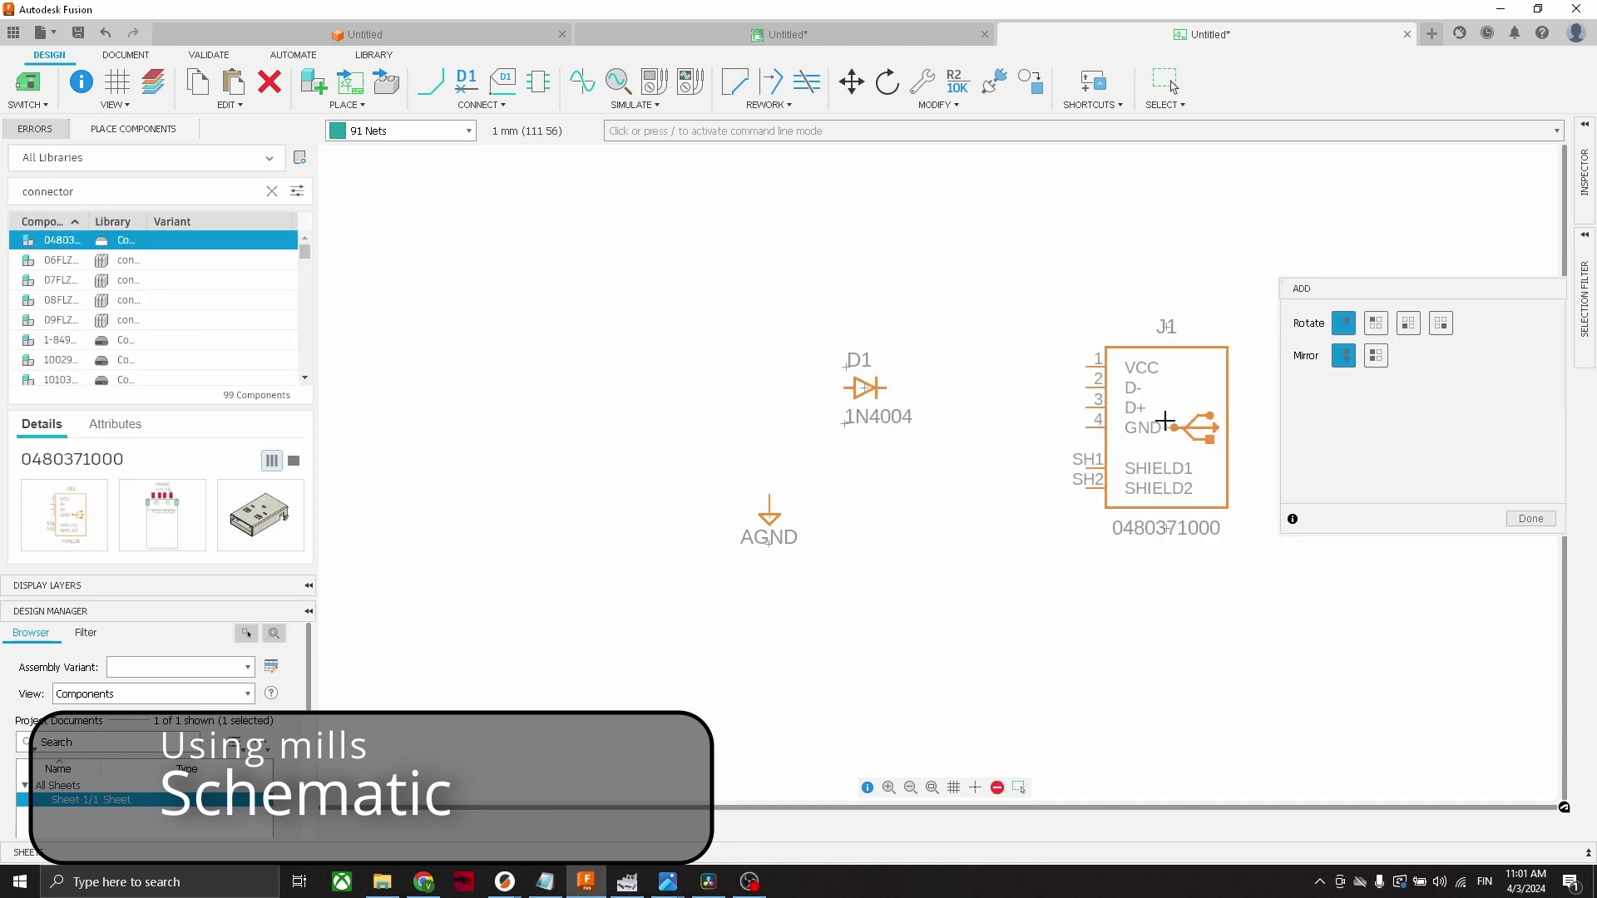
{"action": "key", "text": "Escape"}
Draw a net from J1's VCC pin to the AGND symbol
{"action": "left_click", "coordinate": [430, 81]}
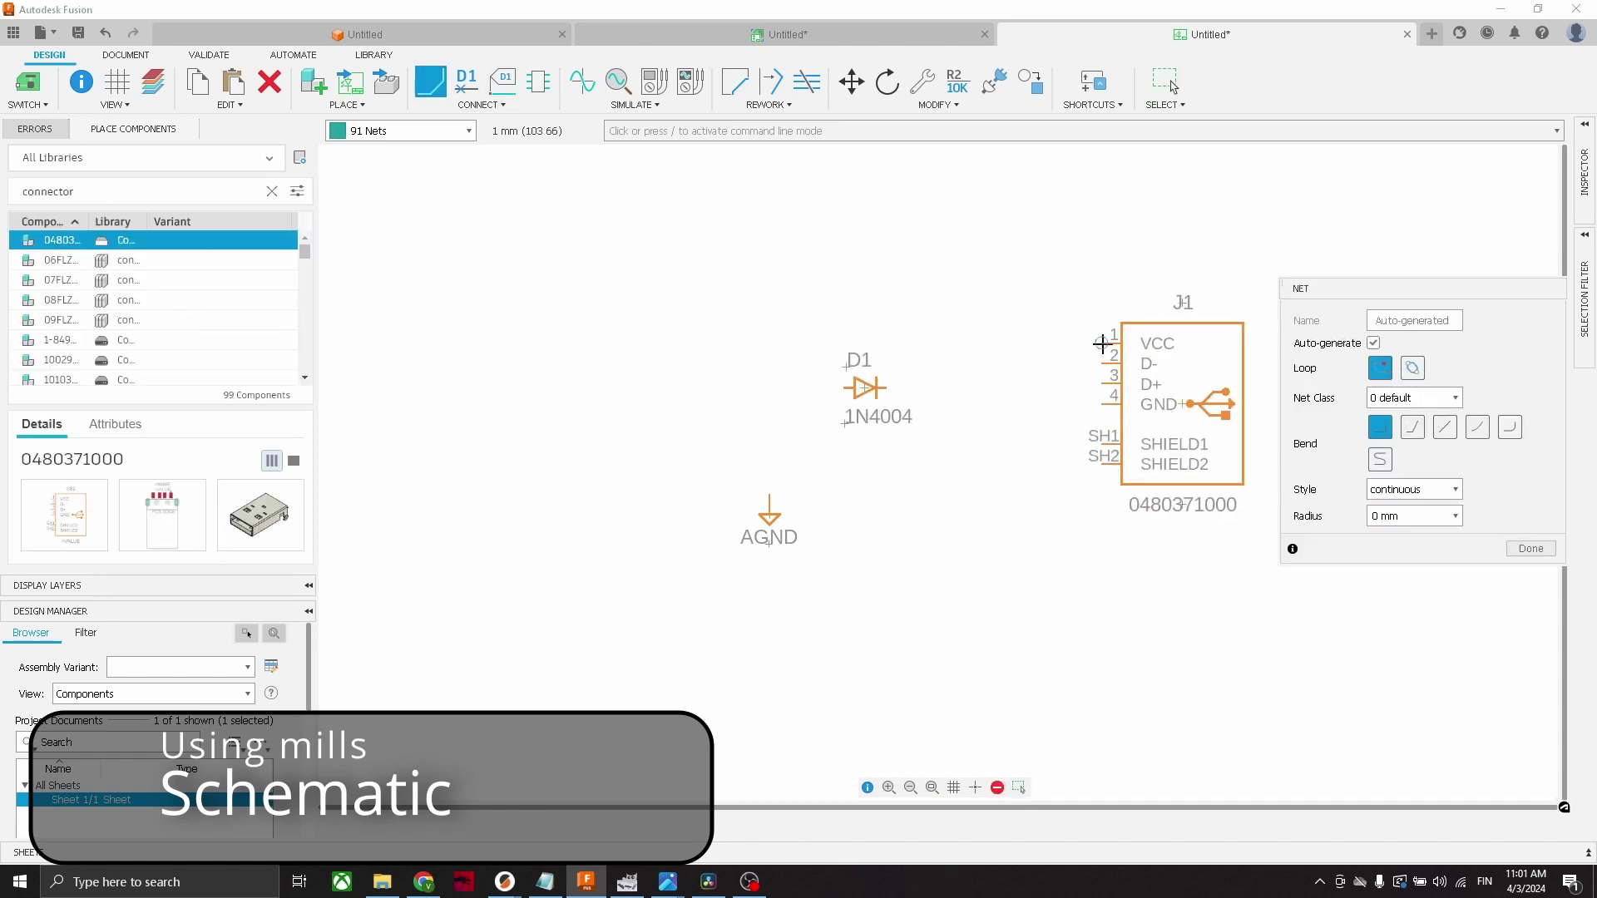
{"action": "left_click", "coordinate": [1101, 344]}
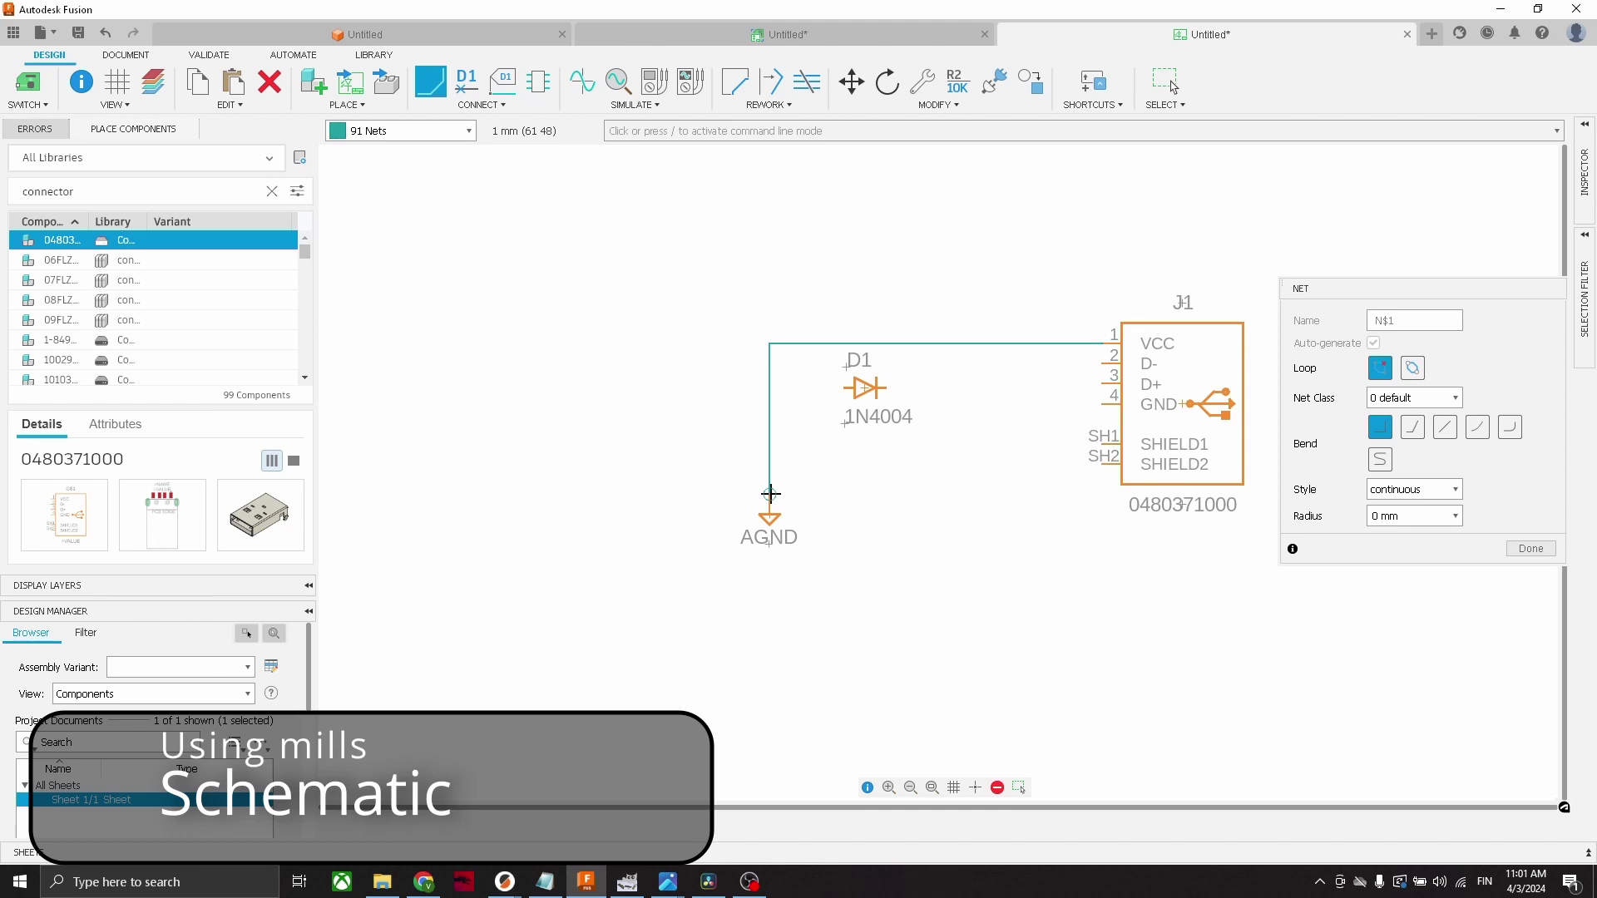
{"action": "left_click", "coordinate": [770, 494]}
{"action": "scroll", "coordinate": [799, 431], "scroll_direction": "up", "scroll_amount": 2}
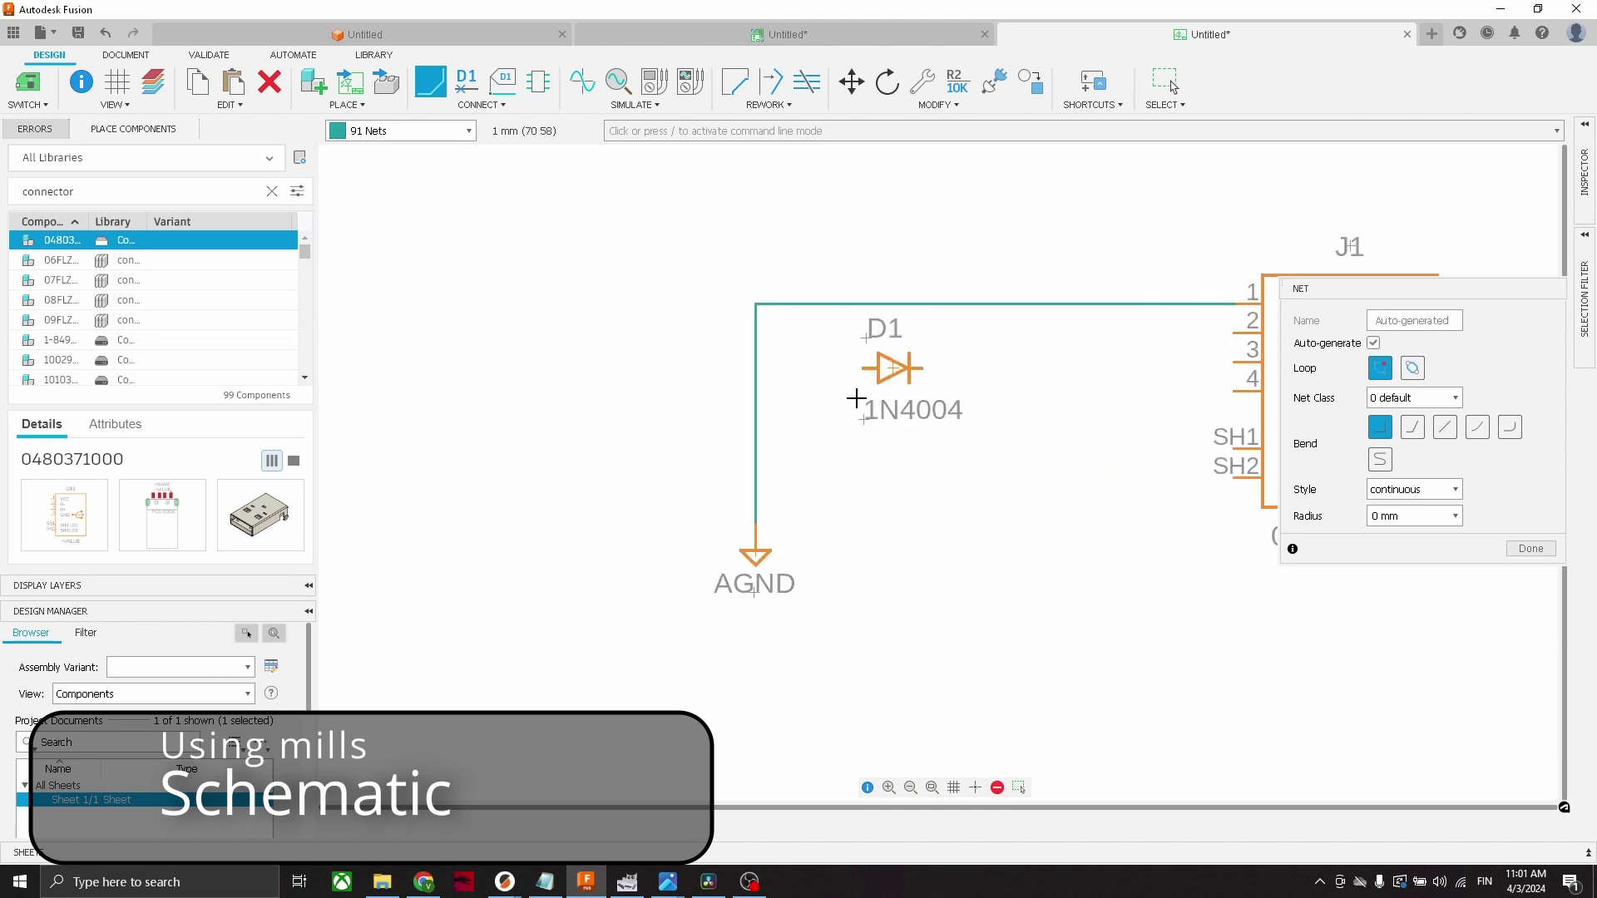
Try to move diode D1 so that its anode pin snaps onto the vertical net wire
{"action": "key", "text": "m"}
{"action": "left_click", "coordinate": [892, 370]}
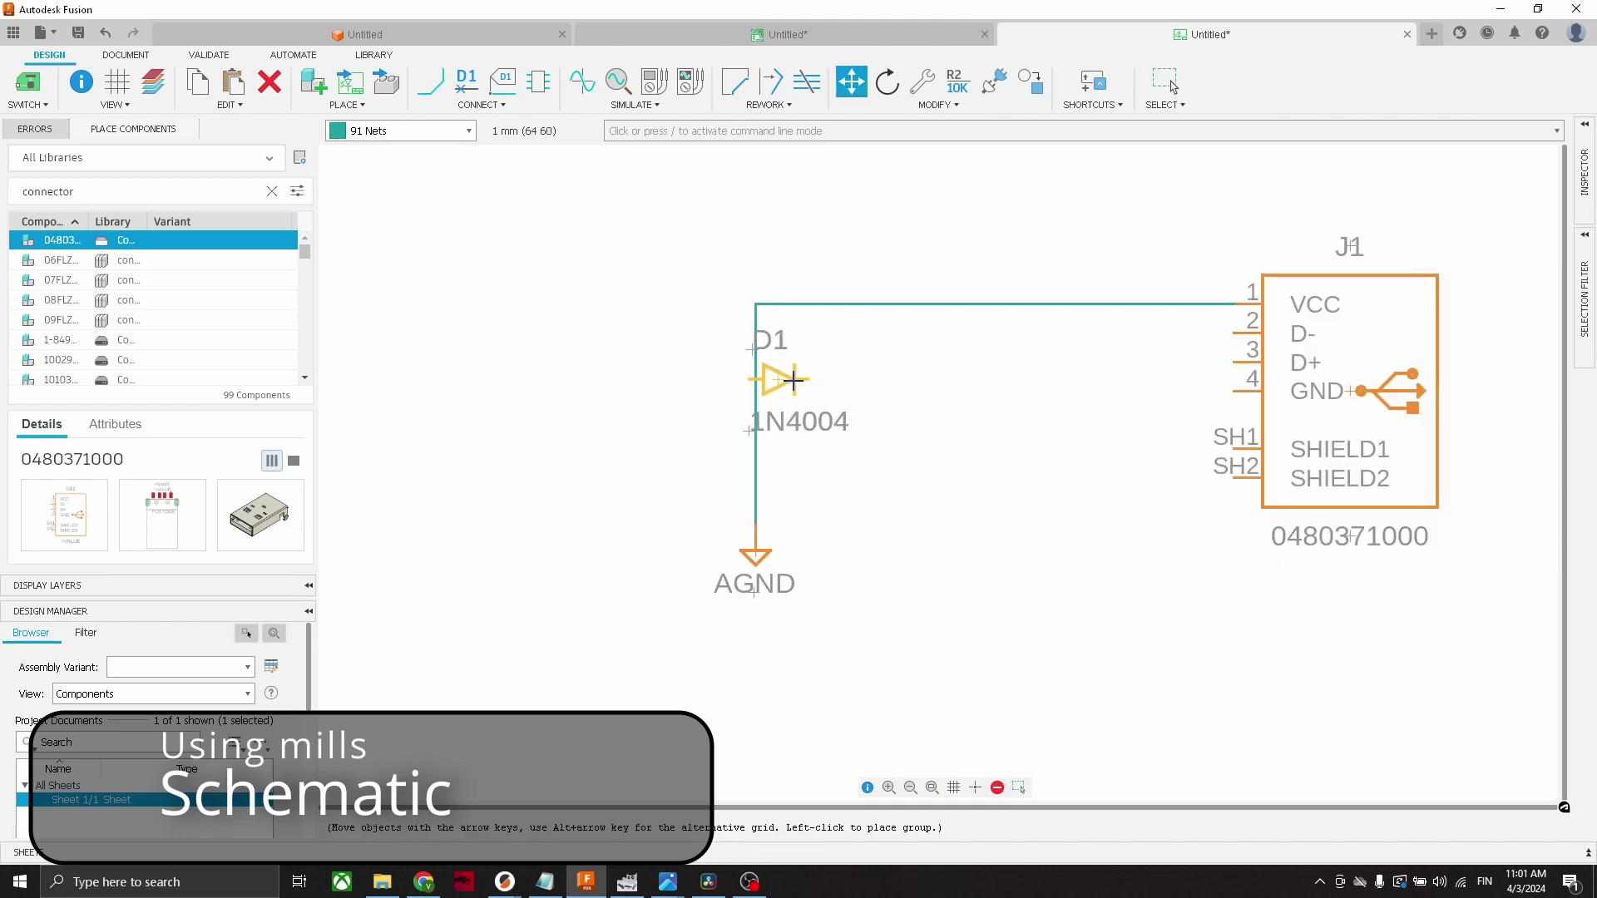
{"action": "left_click", "coordinate": [791, 380]}
{"action": "key", "text": "Escape"}
{"action": "scroll", "coordinate": [791, 380], "scroll_direction": "up", "scroll_amount": 2}
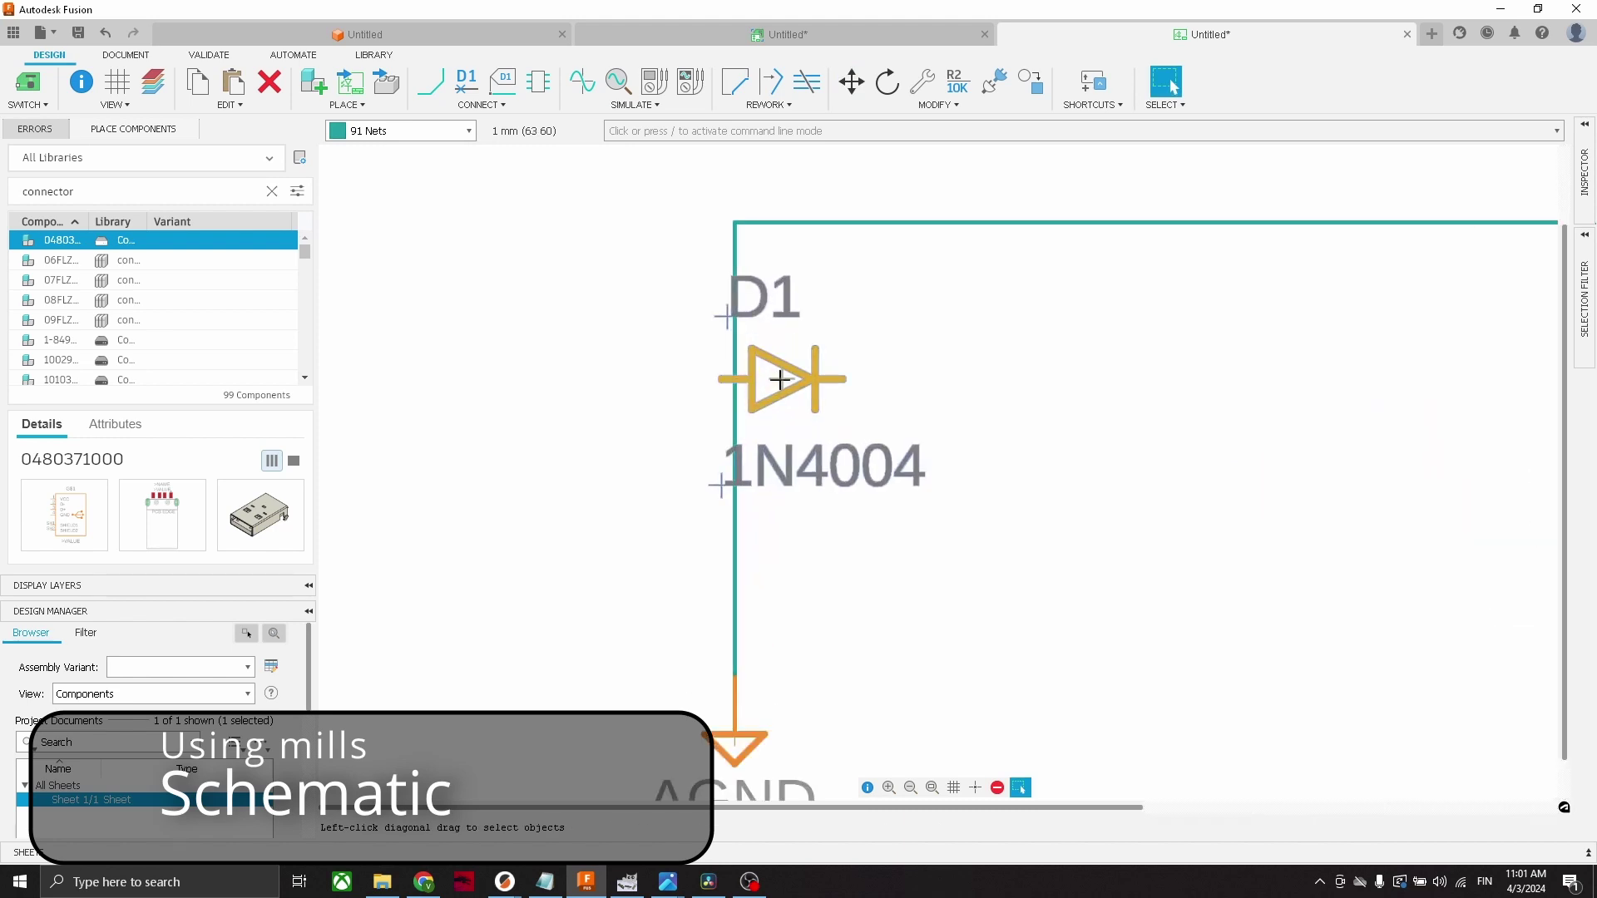
Move diode D1 to the right, clear of the vertical net wire
{"action": "left_click", "coordinate": [809, 379]}
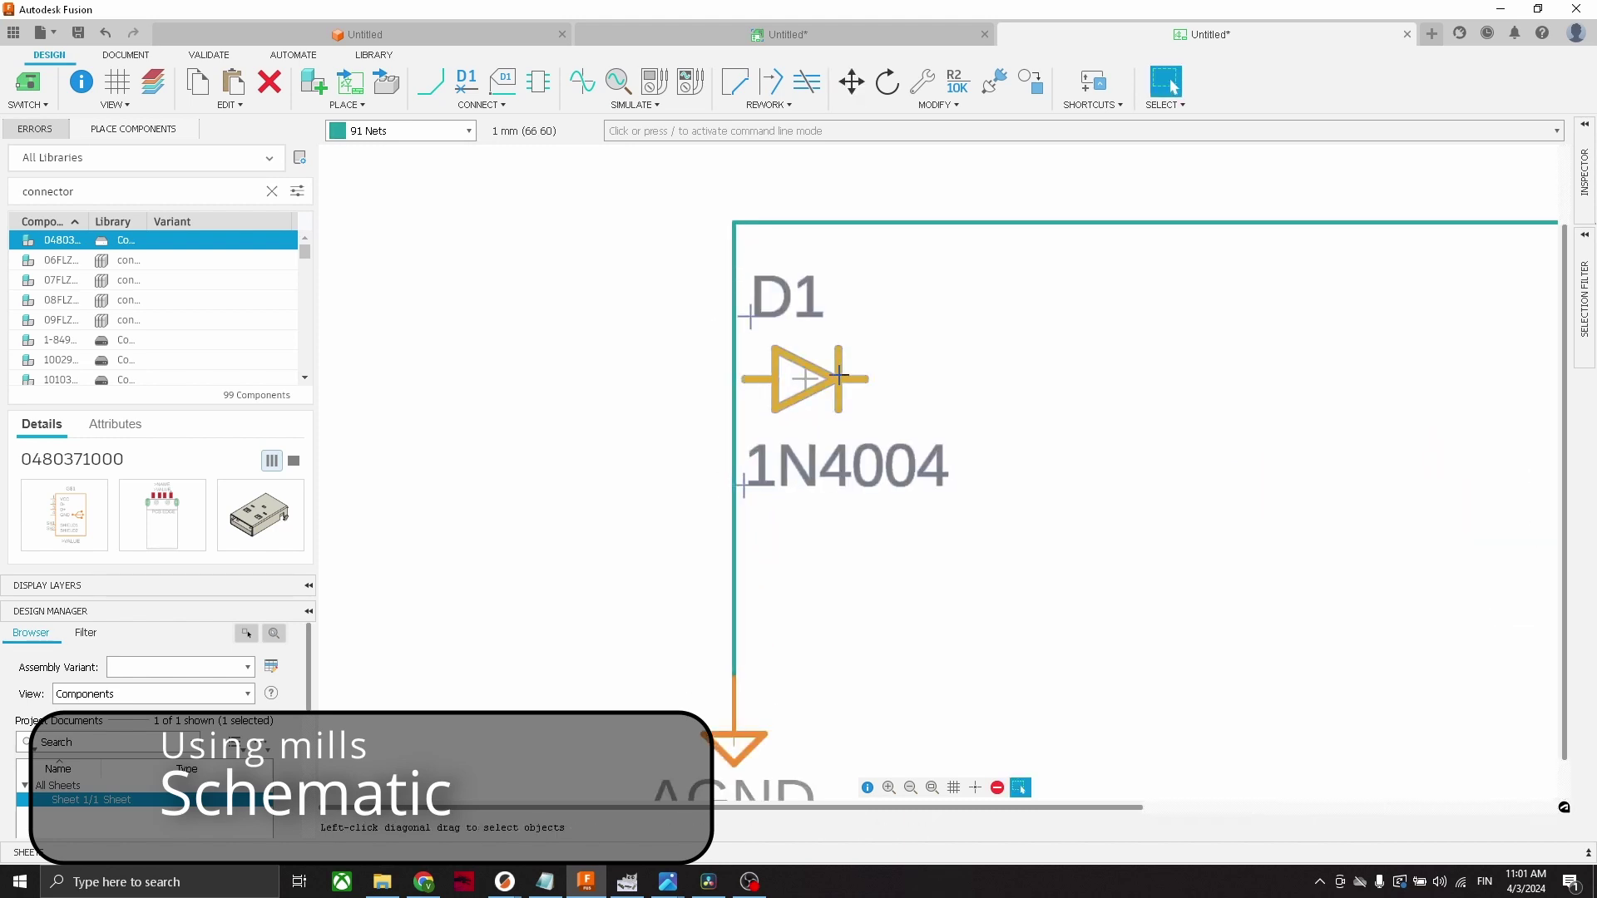
{"action": "left_click_drag", "start_coordinate": [809, 380], "coordinate": [874, 377]}
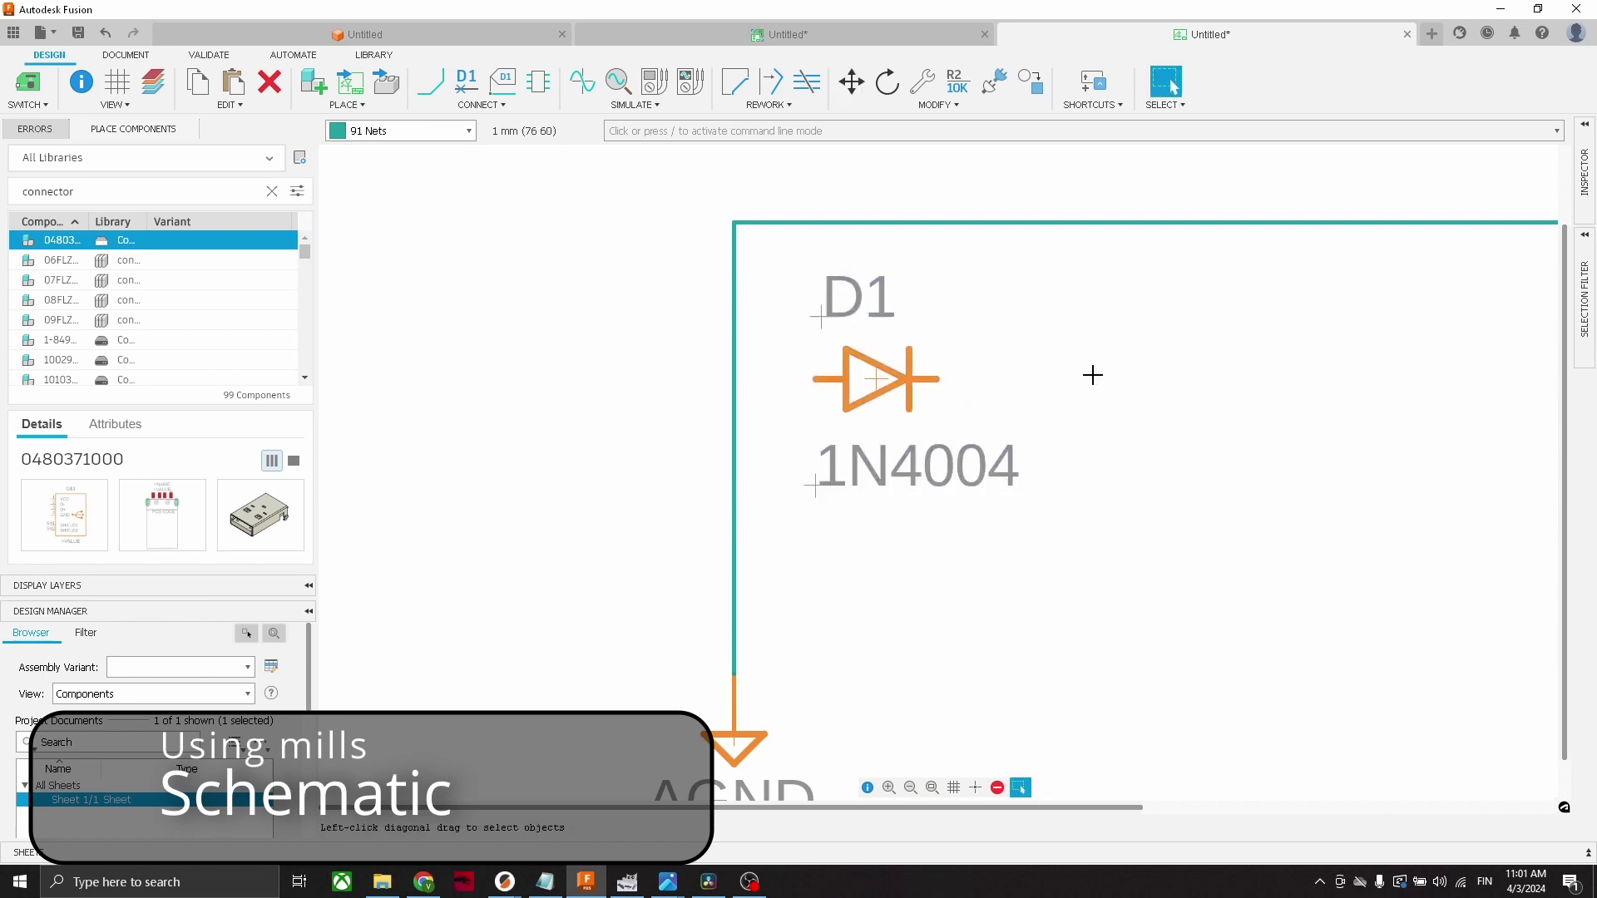
{"action": "scroll", "coordinate": [832, 361], "scroll_direction": "down", "scroll_amount": 2}
{"action": "scroll", "coordinate": [832, 361], "scroll_direction": "down", "scroll_amount": 2}
{"action": "scroll", "coordinate": [890, 387], "scroll_direction": "up", "scroll_amount": 1}
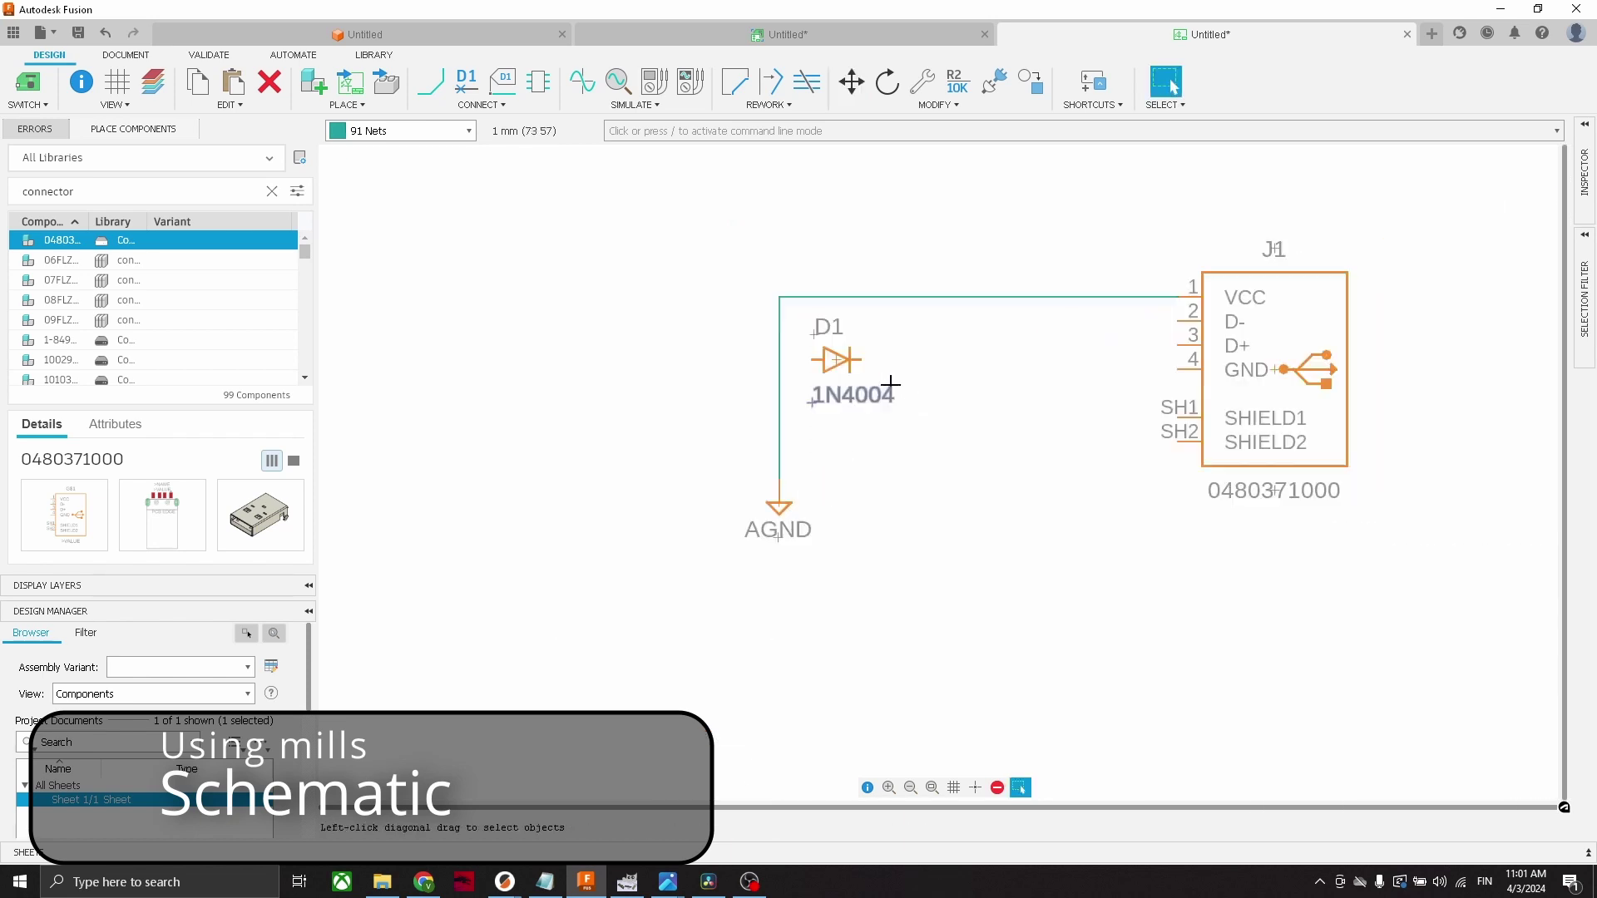
Draw a net from the vertical wire to diode D1's anode pin
{"action": "left_click", "coordinate": [430, 81]}
{"action": "scroll", "coordinate": [922, 428], "scroll_direction": "up", "scroll_amount": 1}
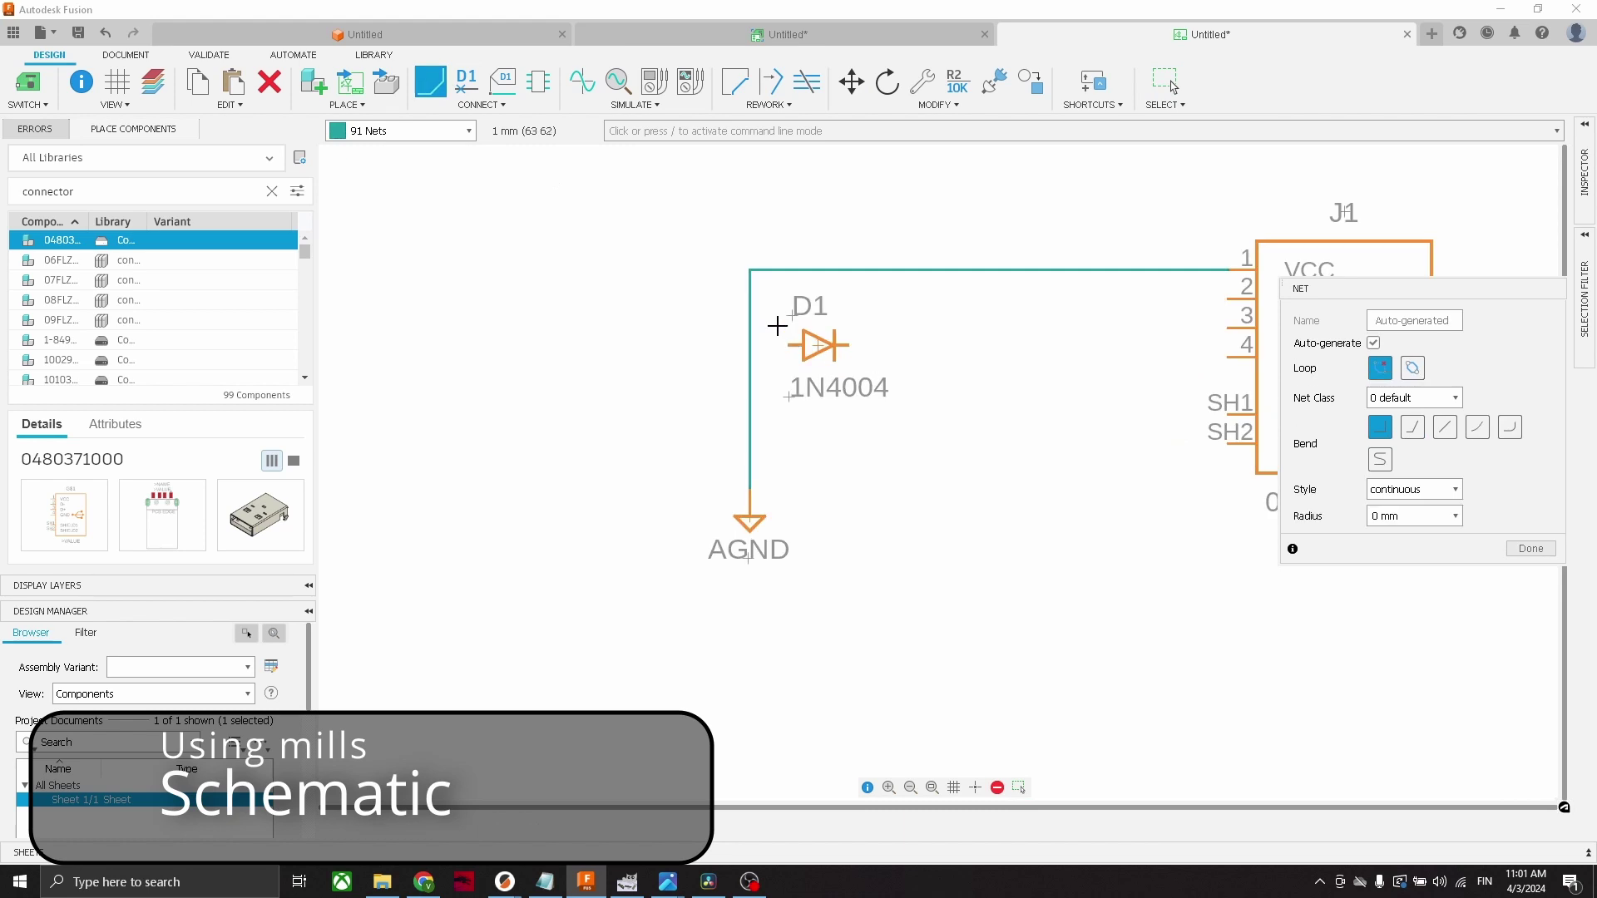
{"action": "left_click", "coordinate": [748, 345]}
{"action": "scroll", "coordinate": [836, 346], "scroll_direction": "up", "scroll_amount": 1}
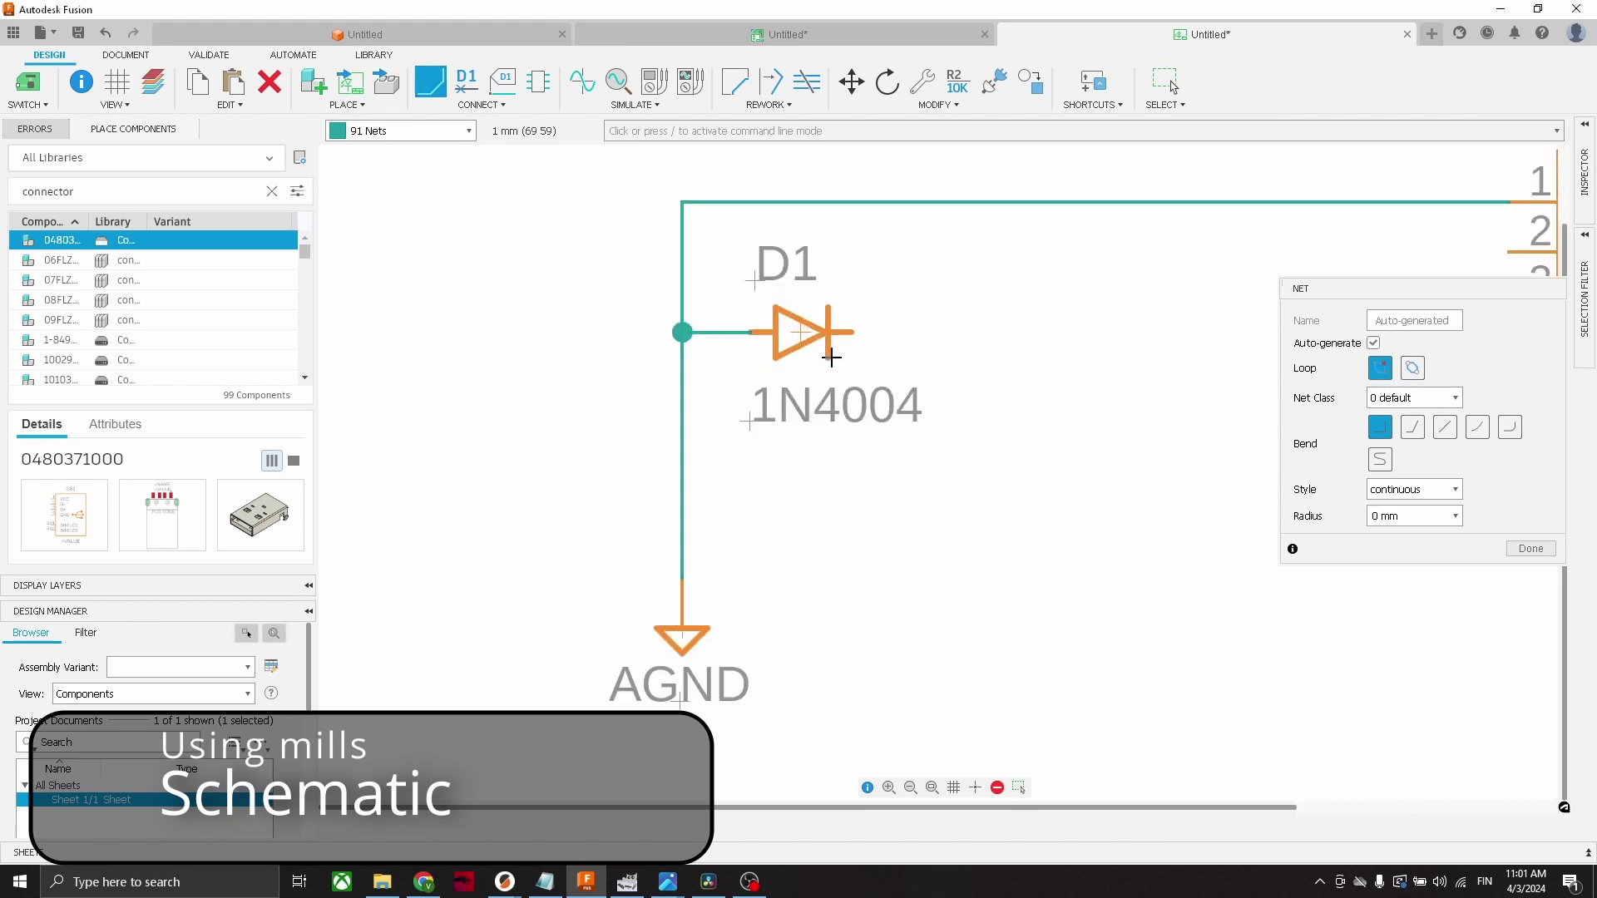
Try to line up diode D1 with the horizontal VCC wire, and place it below that wire
{"action": "key", "text": "m"}
{"action": "left_click", "coordinate": [826, 342]}
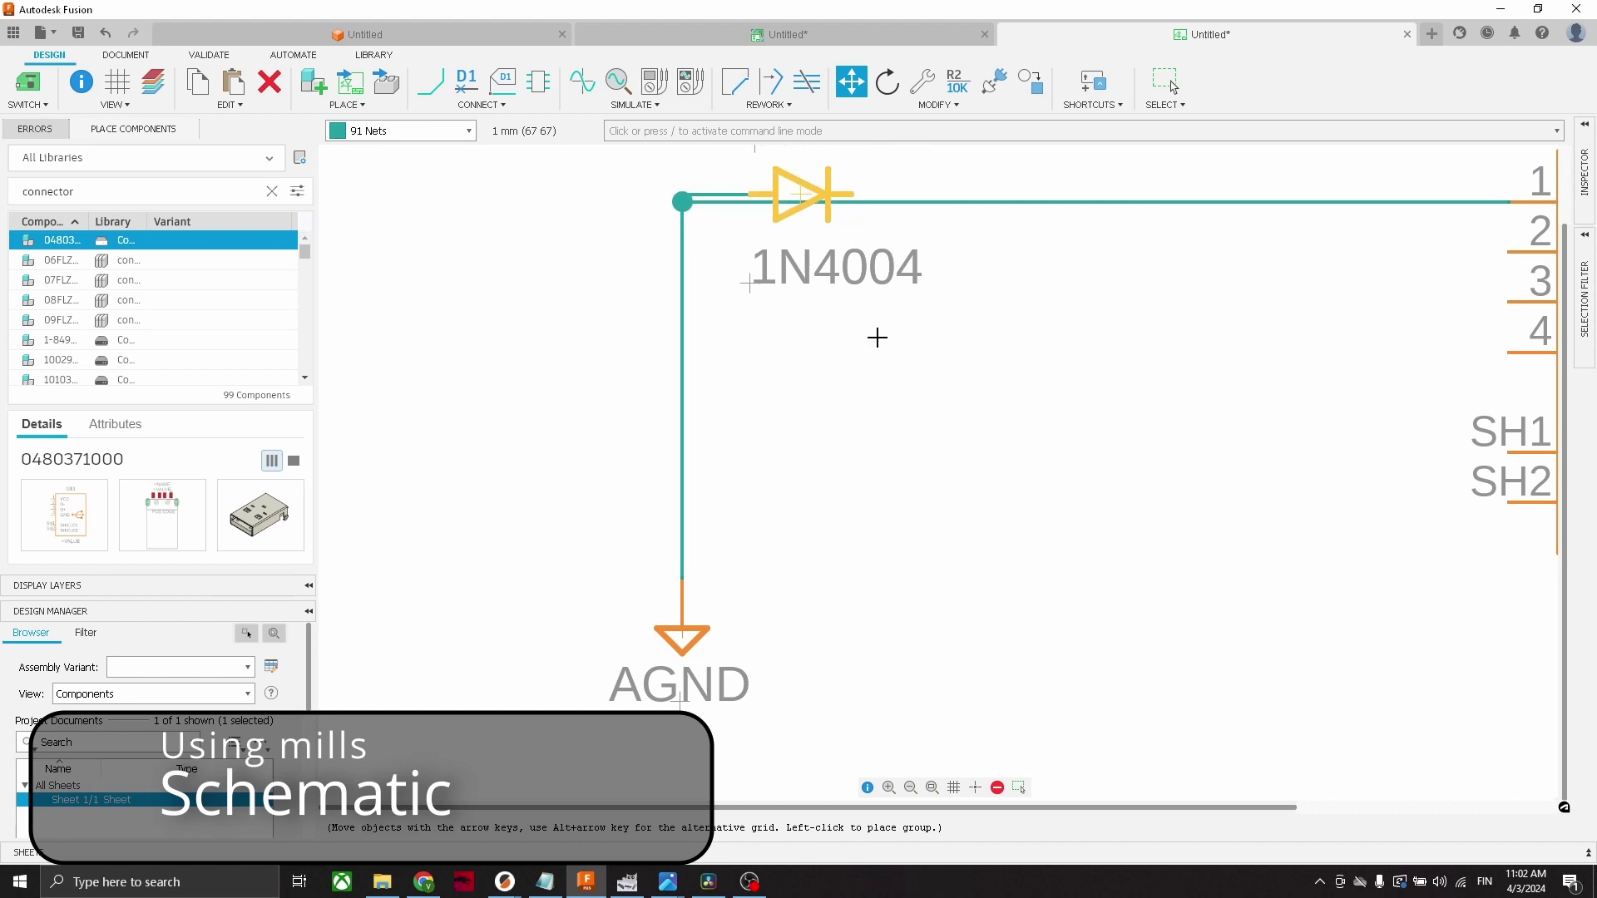
{"action": "scroll", "coordinate": [894, 466], "scroll_direction": "up", "scroll_amount": 3}
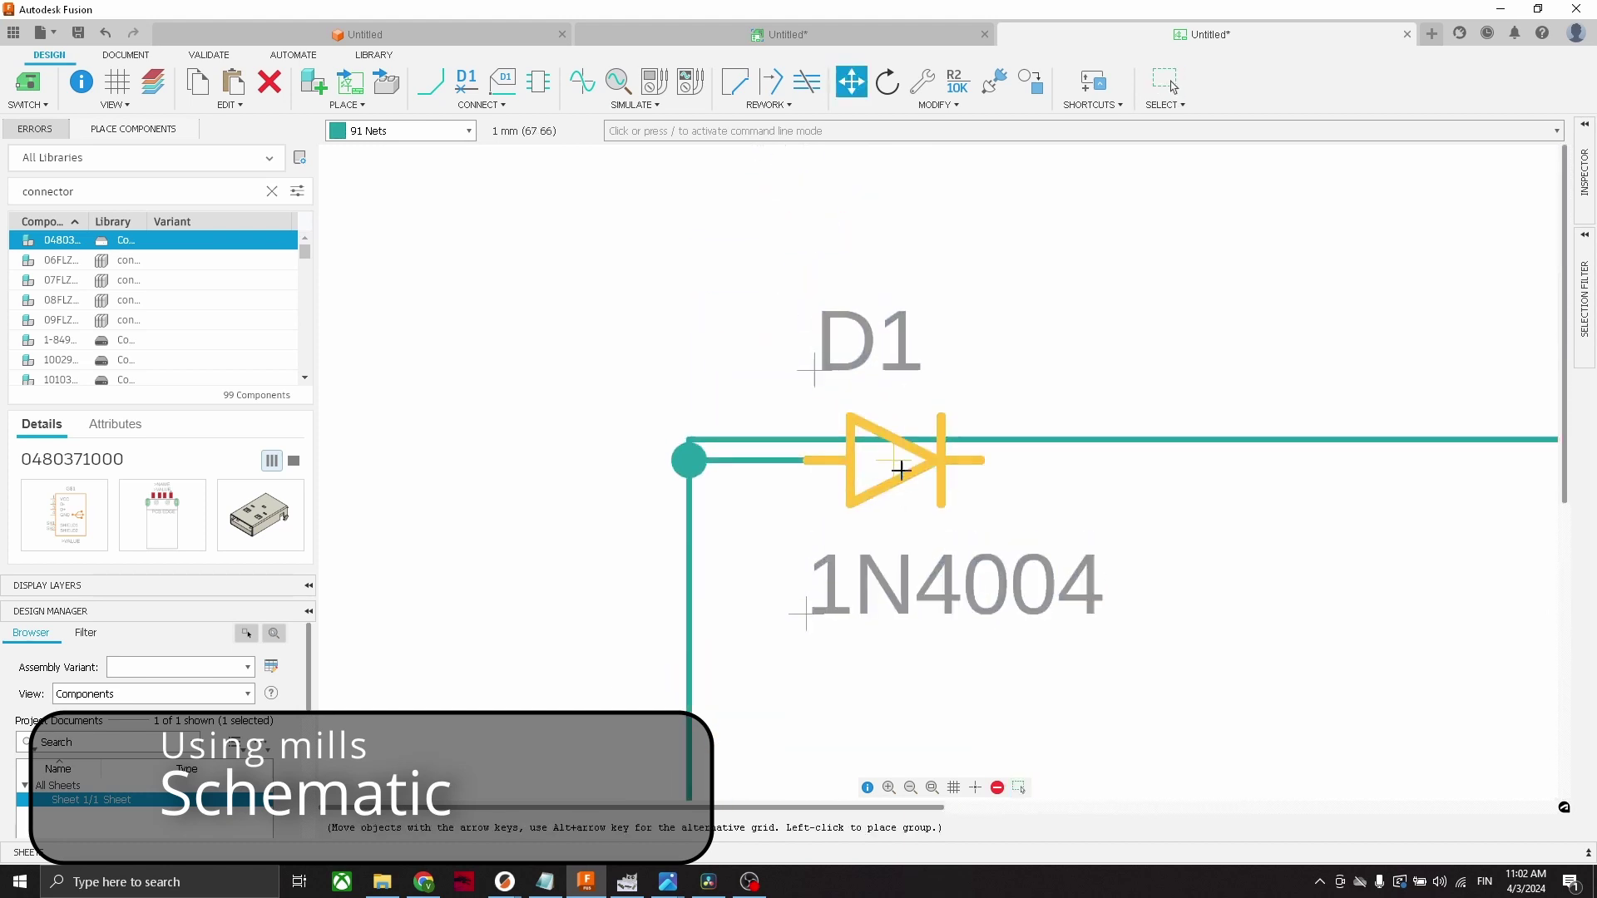
{"action": "left_click", "coordinate": [895, 641]}
{"action": "scroll", "coordinate": [929, 612], "scroll_direction": "down", "scroll_amount": 3}
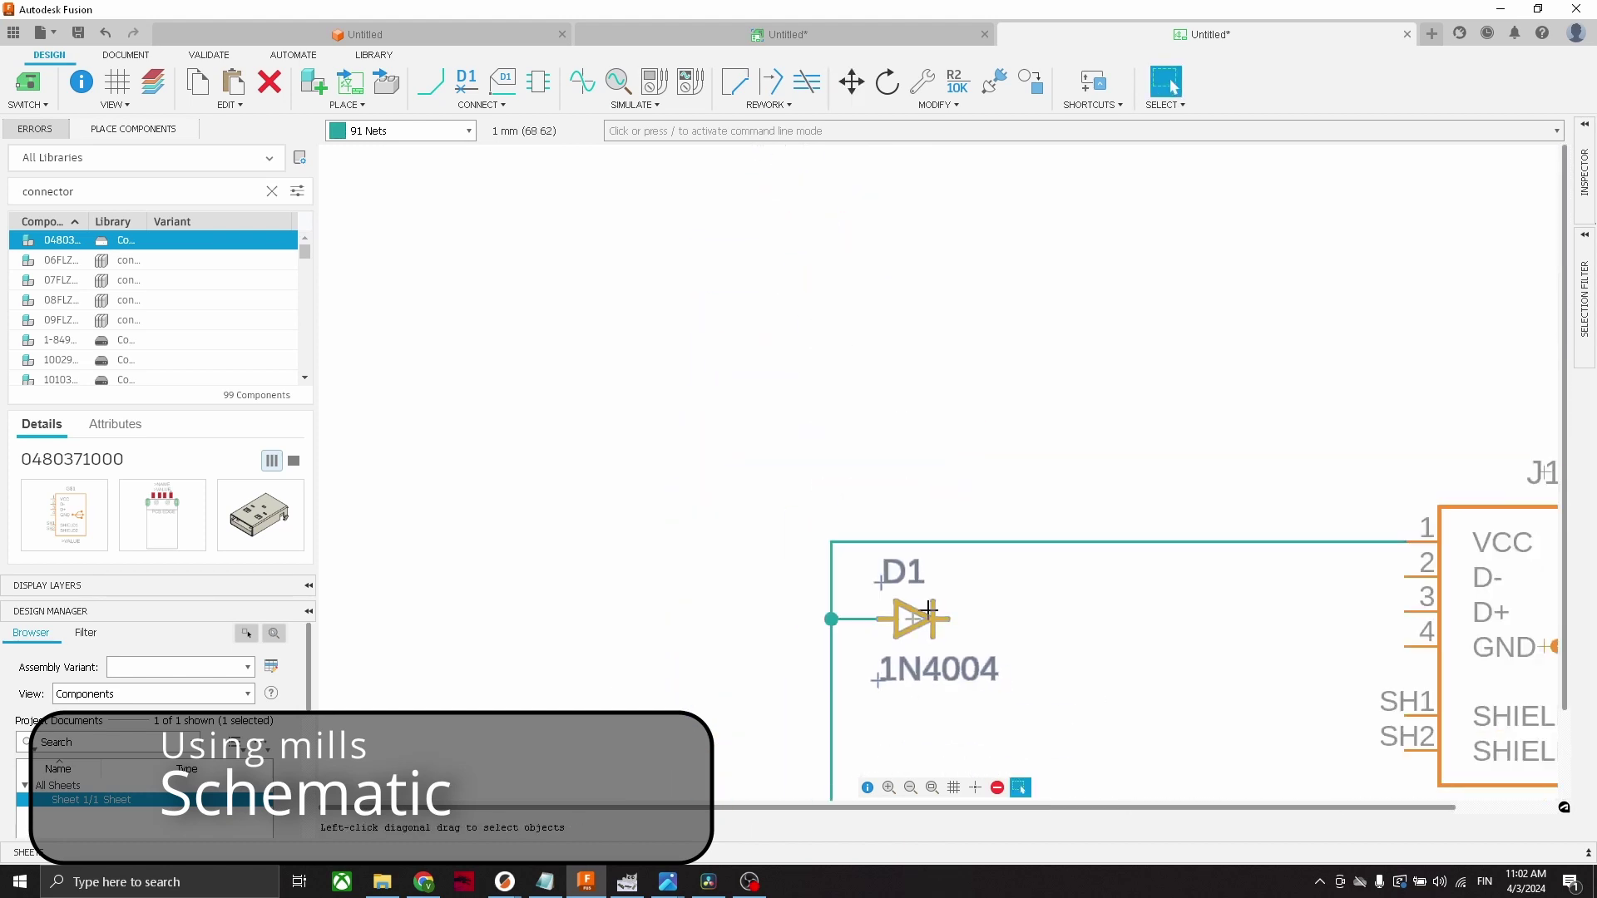
{"action": "scroll", "coordinate": [930, 611], "scroll_direction": "down", "scroll_amount": 2}
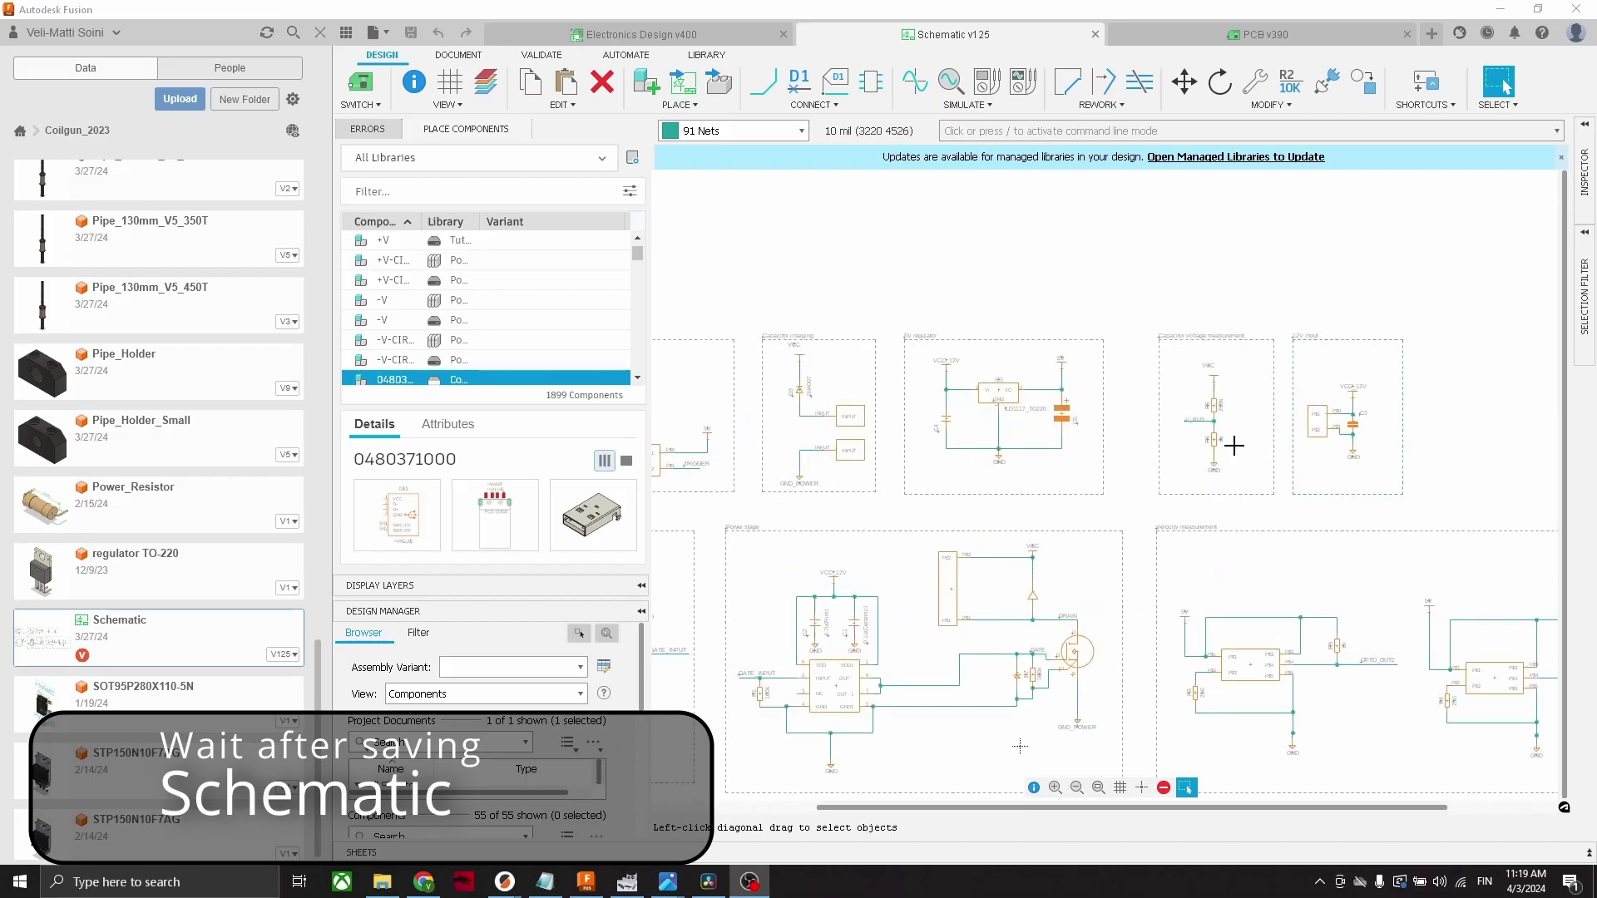
Search all component libraries for "resistor" and look through the listed MUN transistor parts
{"action": "scroll", "coordinate": [1235, 447], "scroll_direction": "up", "scroll_amount": 5}
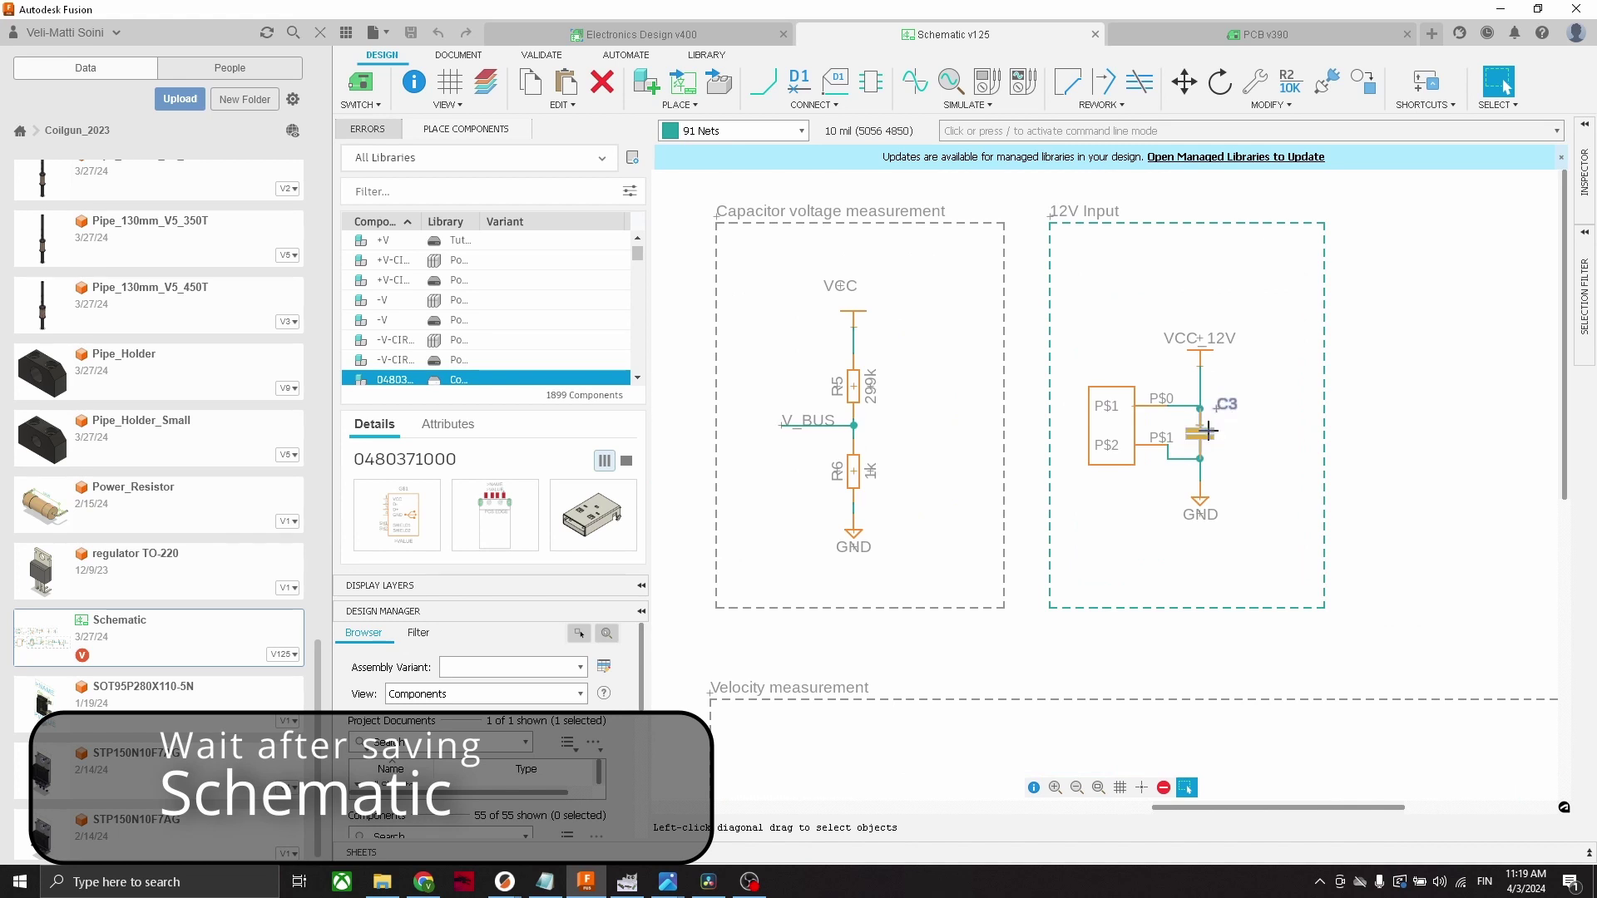
{"action": "middle_click_drag", "start_coordinate": [916, 425], "coordinate": [1213, 418]}
{"action": "scroll", "coordinate": [1212, 417], "scroll_direction": "down", "scroll_amount": 5}
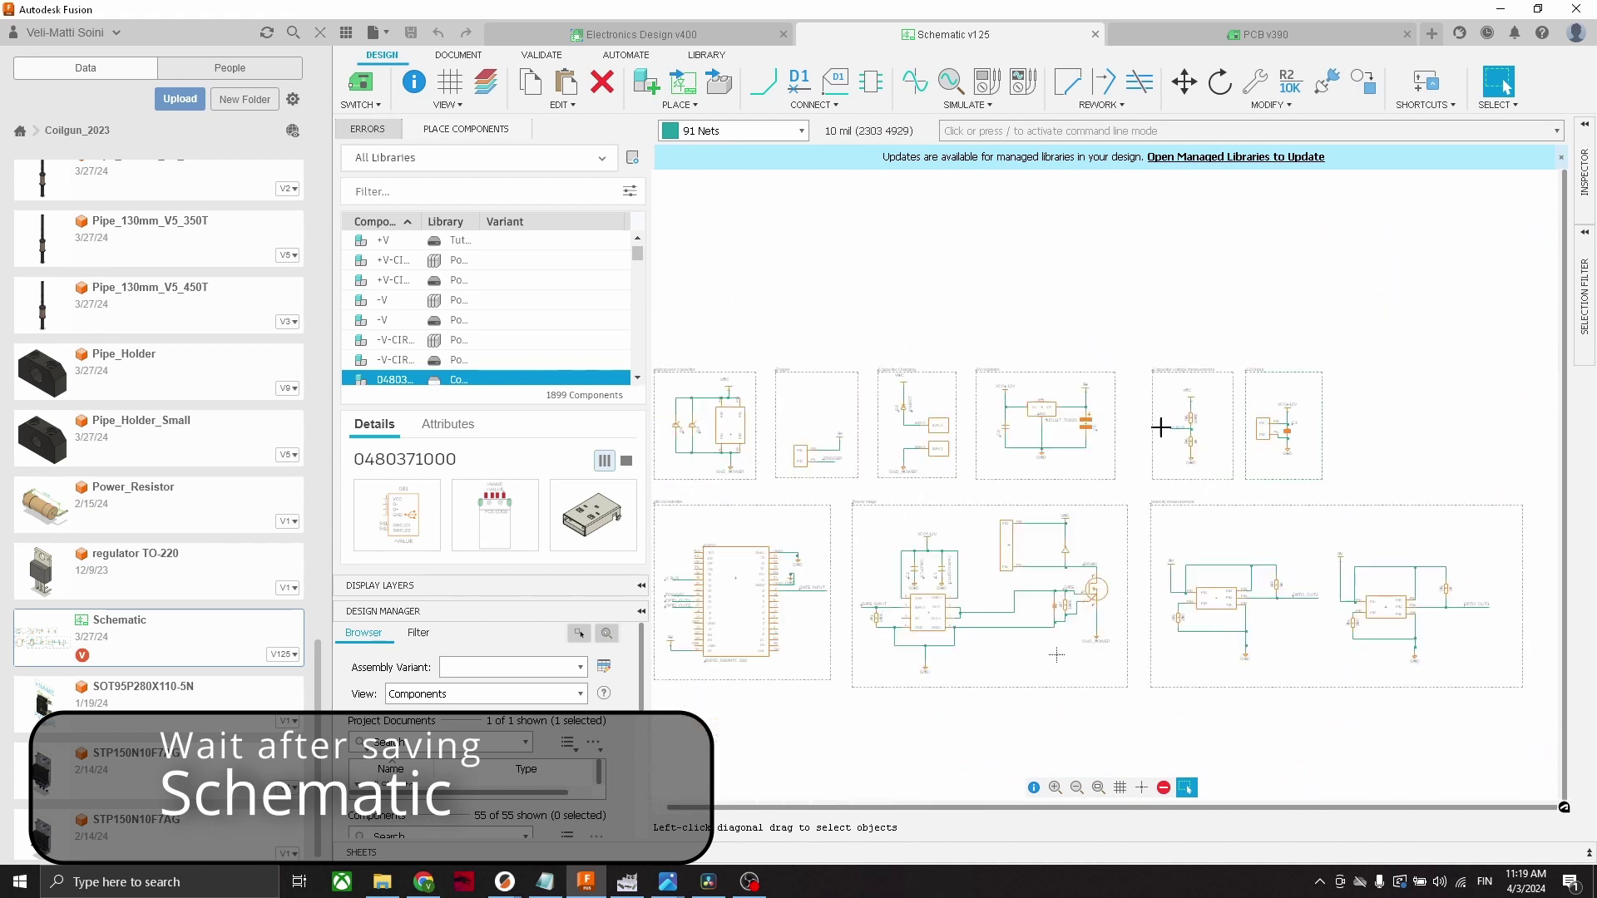
{"action": "type", "text": "resistor"}
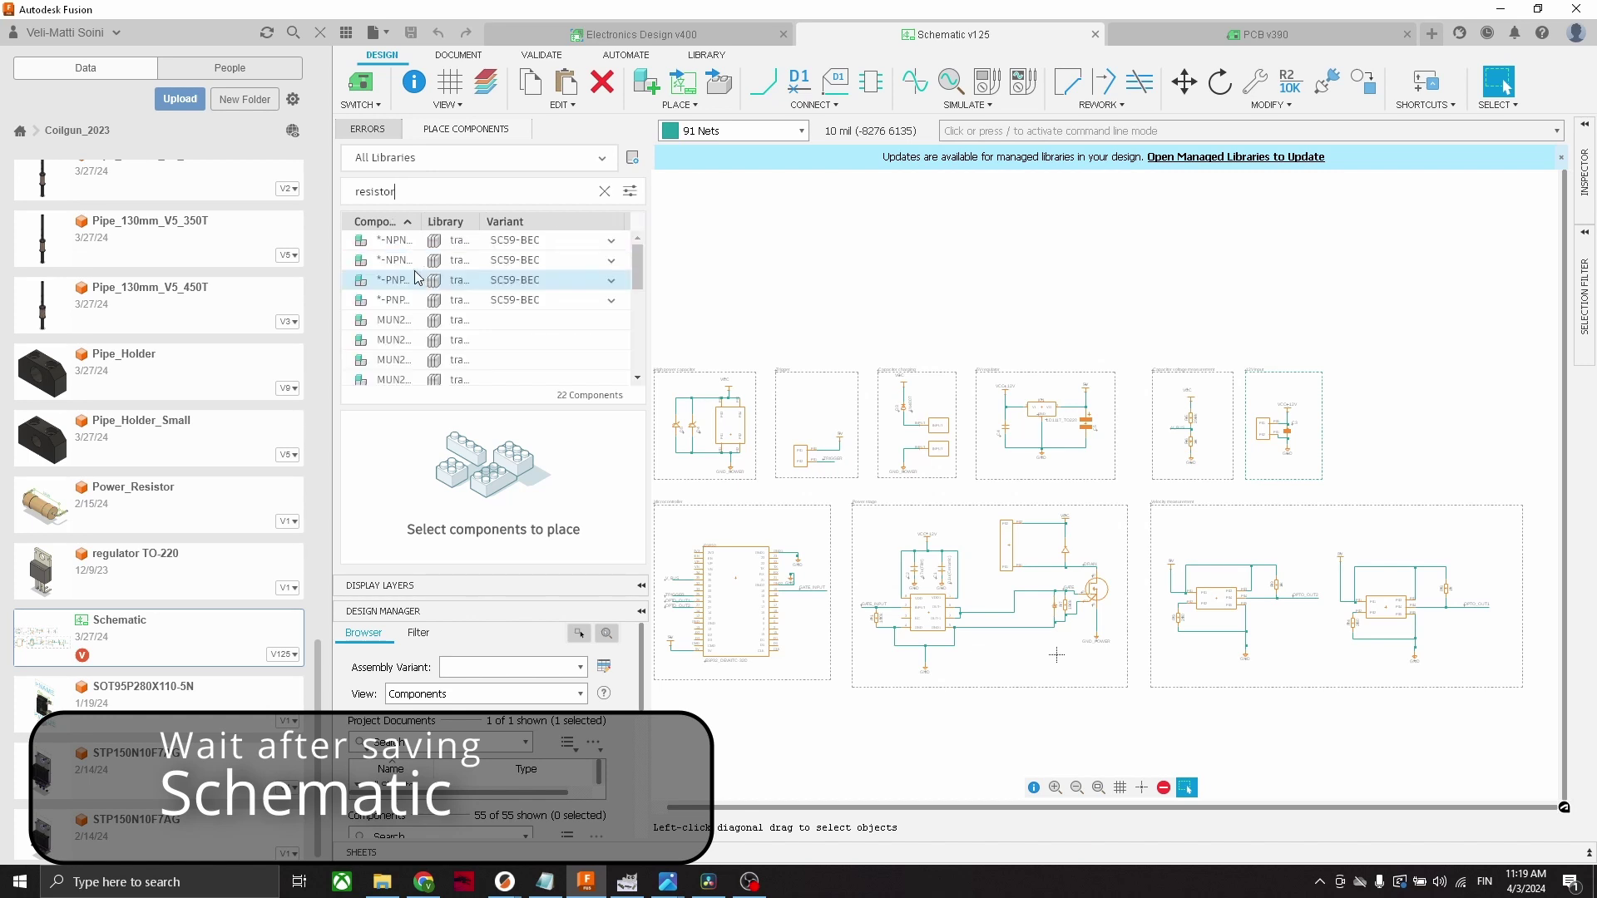
{"action": "scroll", "coordinate": [402, 336], "scroll_direction": "down", "scroll_amount": 3}
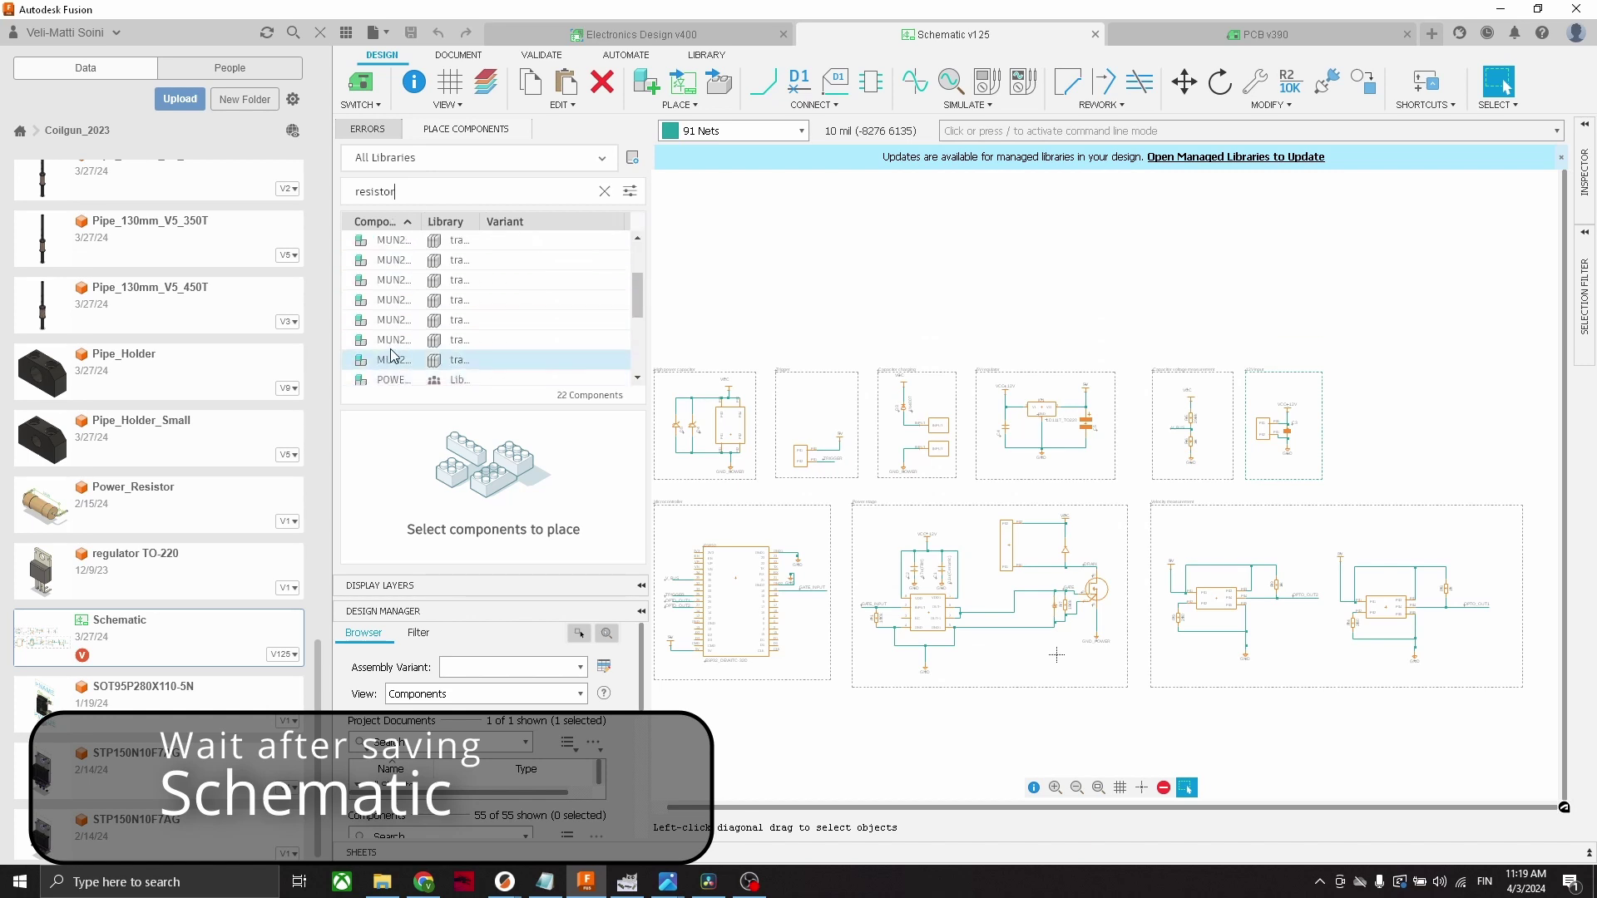
Place one MUN2214T1 transistor in the empty area beside the 12V Input block
{"action": "left_click", "coordinate": [394, 360]}
{"action": "left_click_drag", "start_coordinate": [394, 360], "coordinate": [1373, 380]}
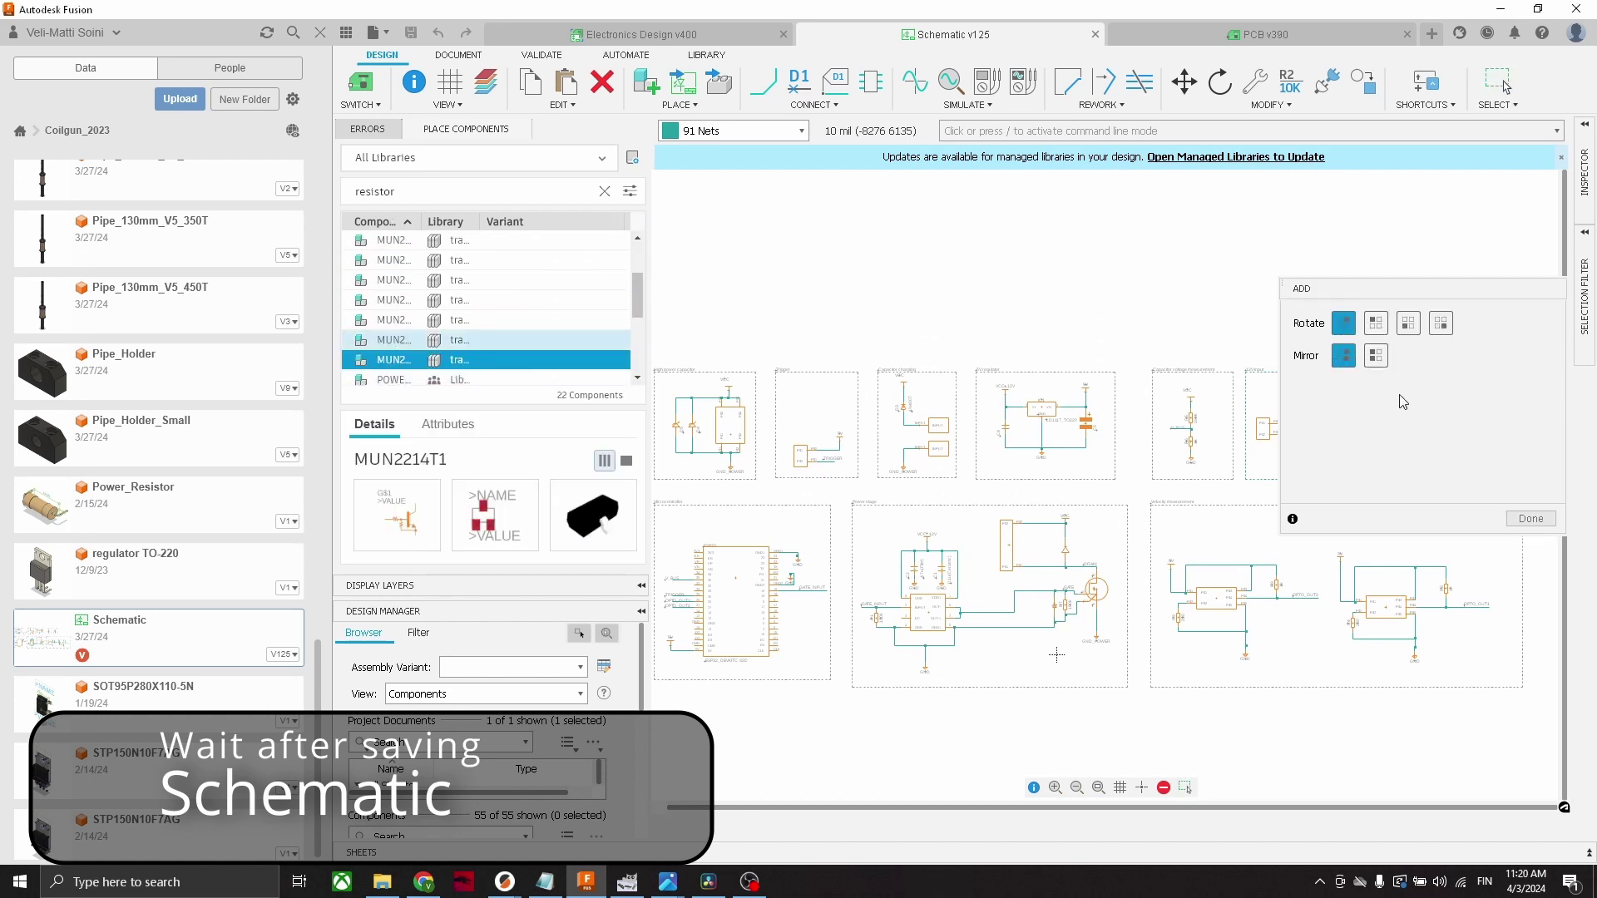
{"action": "scroll", "coordinate": [1082, 433], "scroll_direction": "up", "scroll_amount": 2}
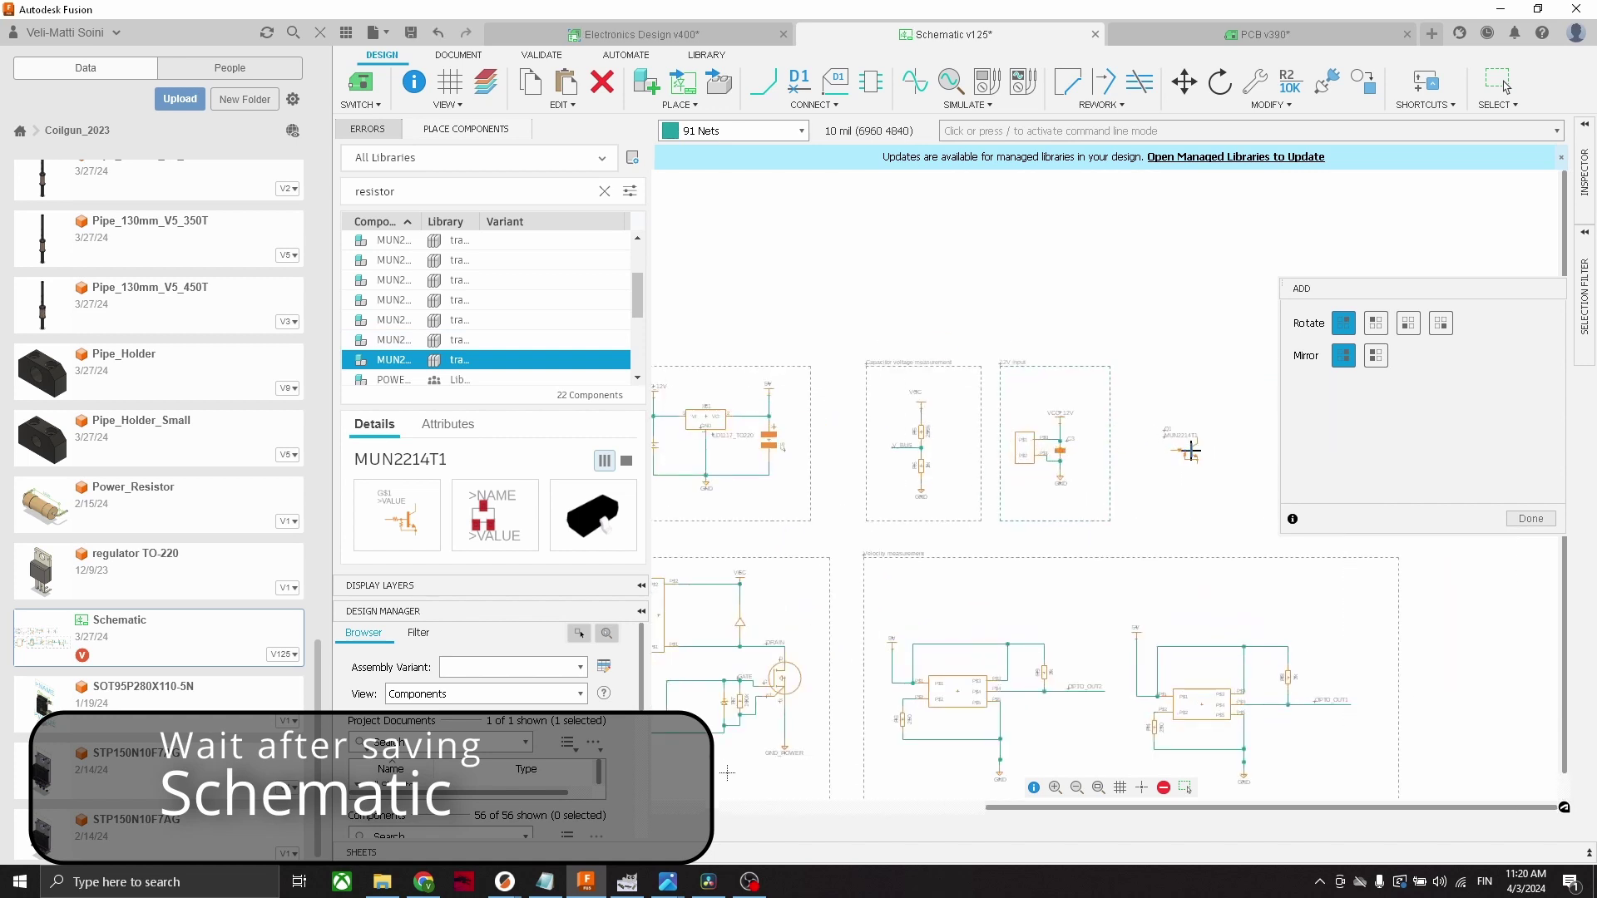
{"action": "scroll", "coordinate": [1192, 450], "scroll_direction": "up", "scroll_amount": 4}
{"action": "left_click", "coordinate": [1153, 456]}
{"action": "key", "text": "Escape"}
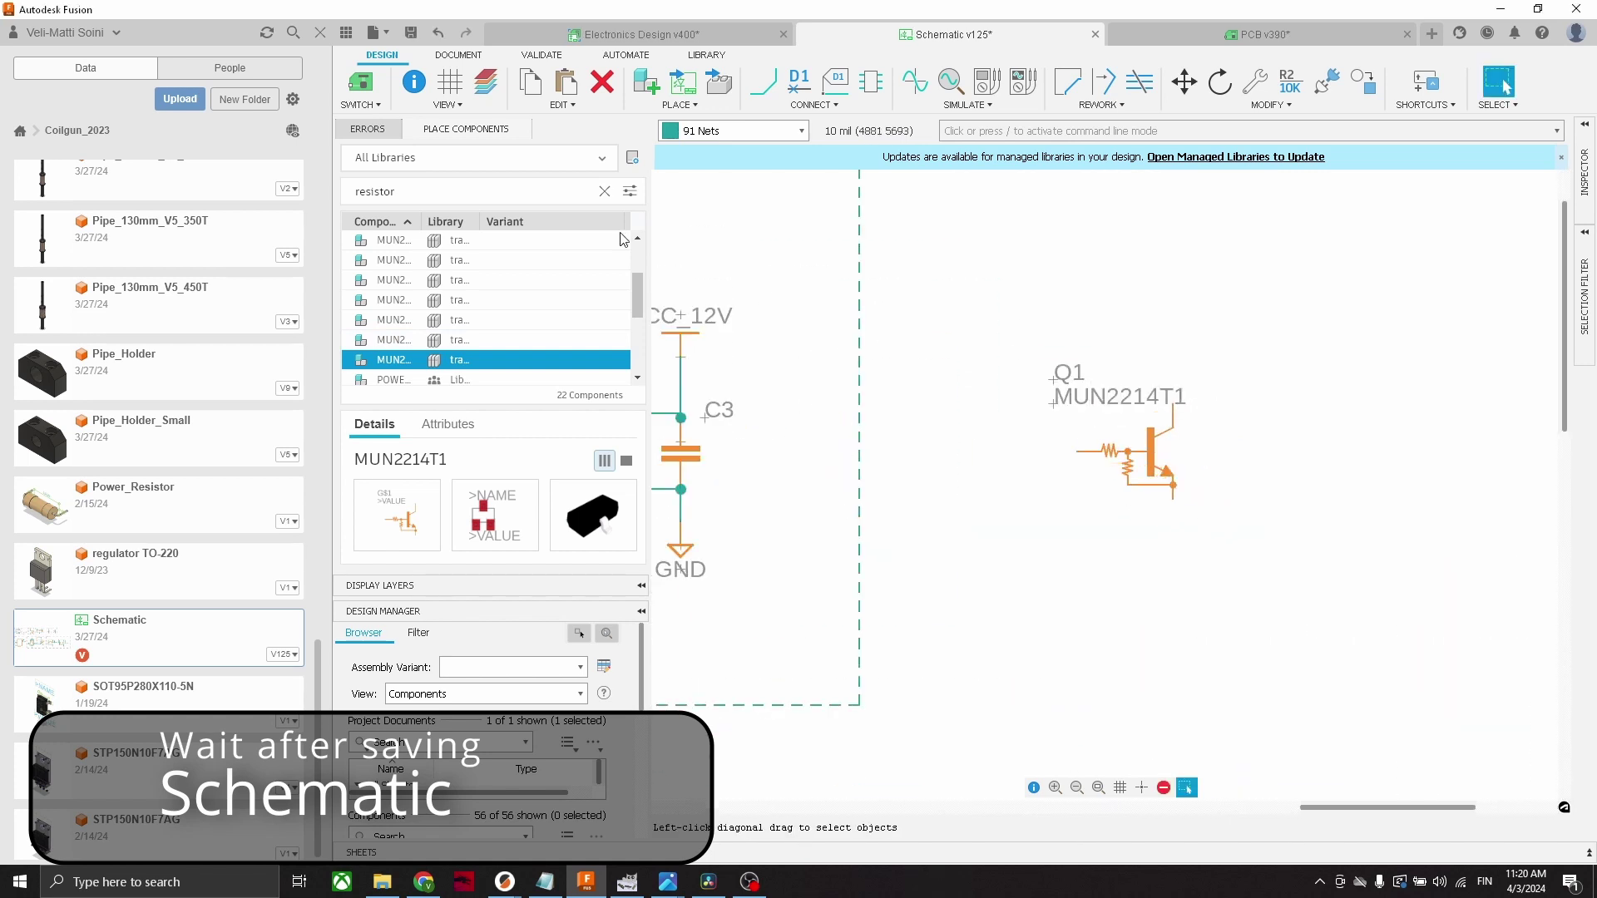
Save the schematic with the version description "User Saved"
{"action": "left_click", "coordinate": [411, 32]}
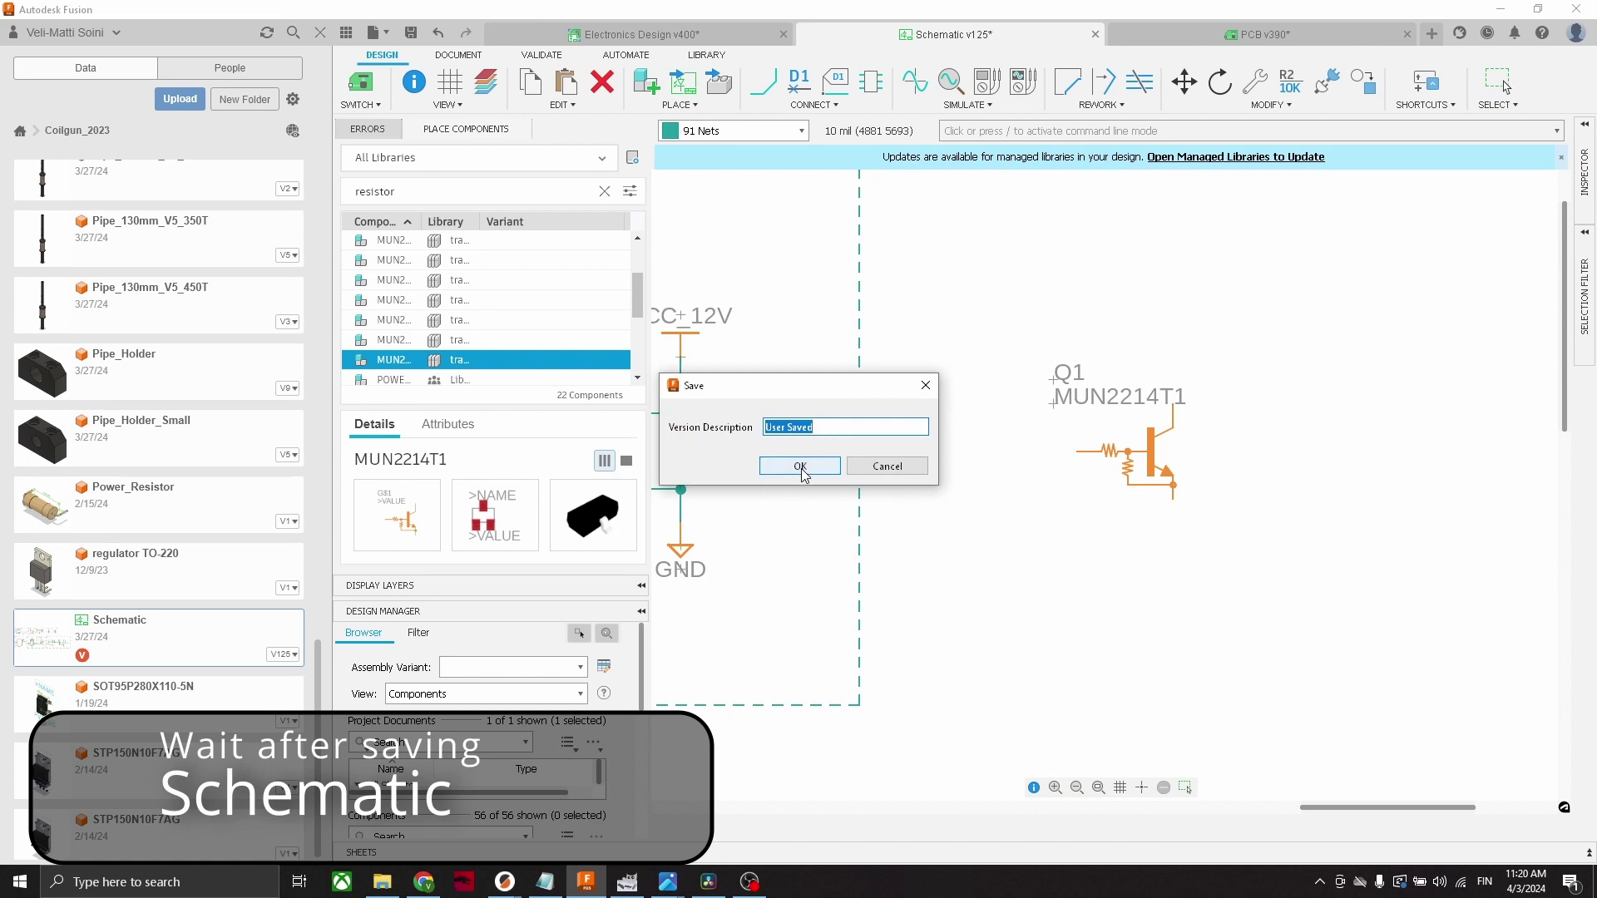
{"action": "left_click", "coordinate": [802, 471]}
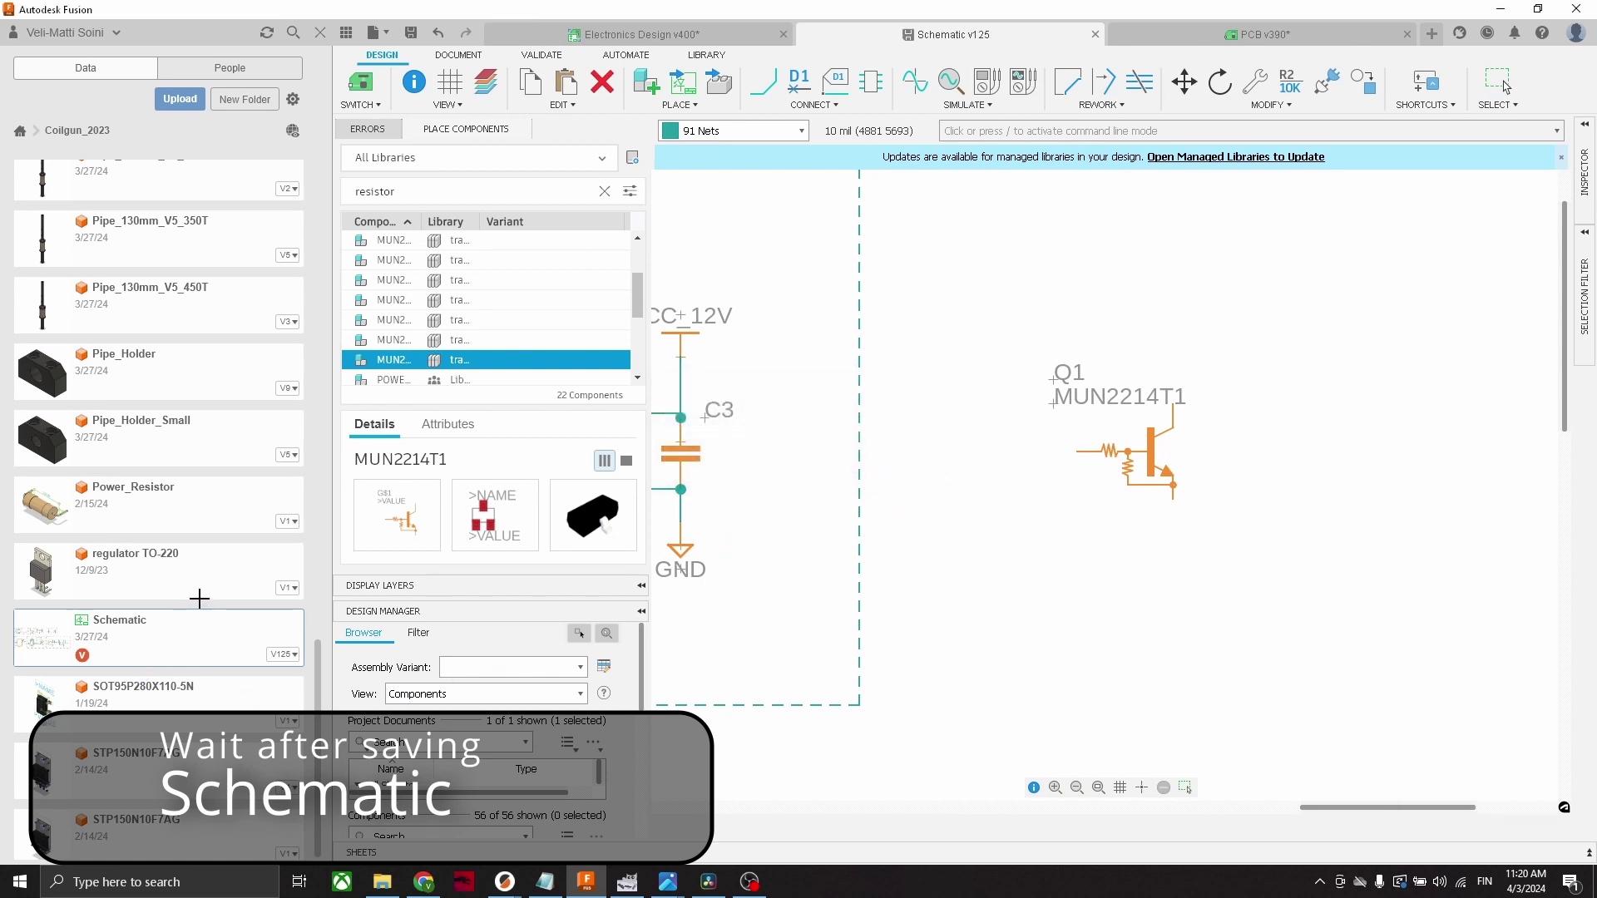
{"action": "scroll", "coordinate": [125, 611], "scroll_direction": "up", "scroll_amount": 10}
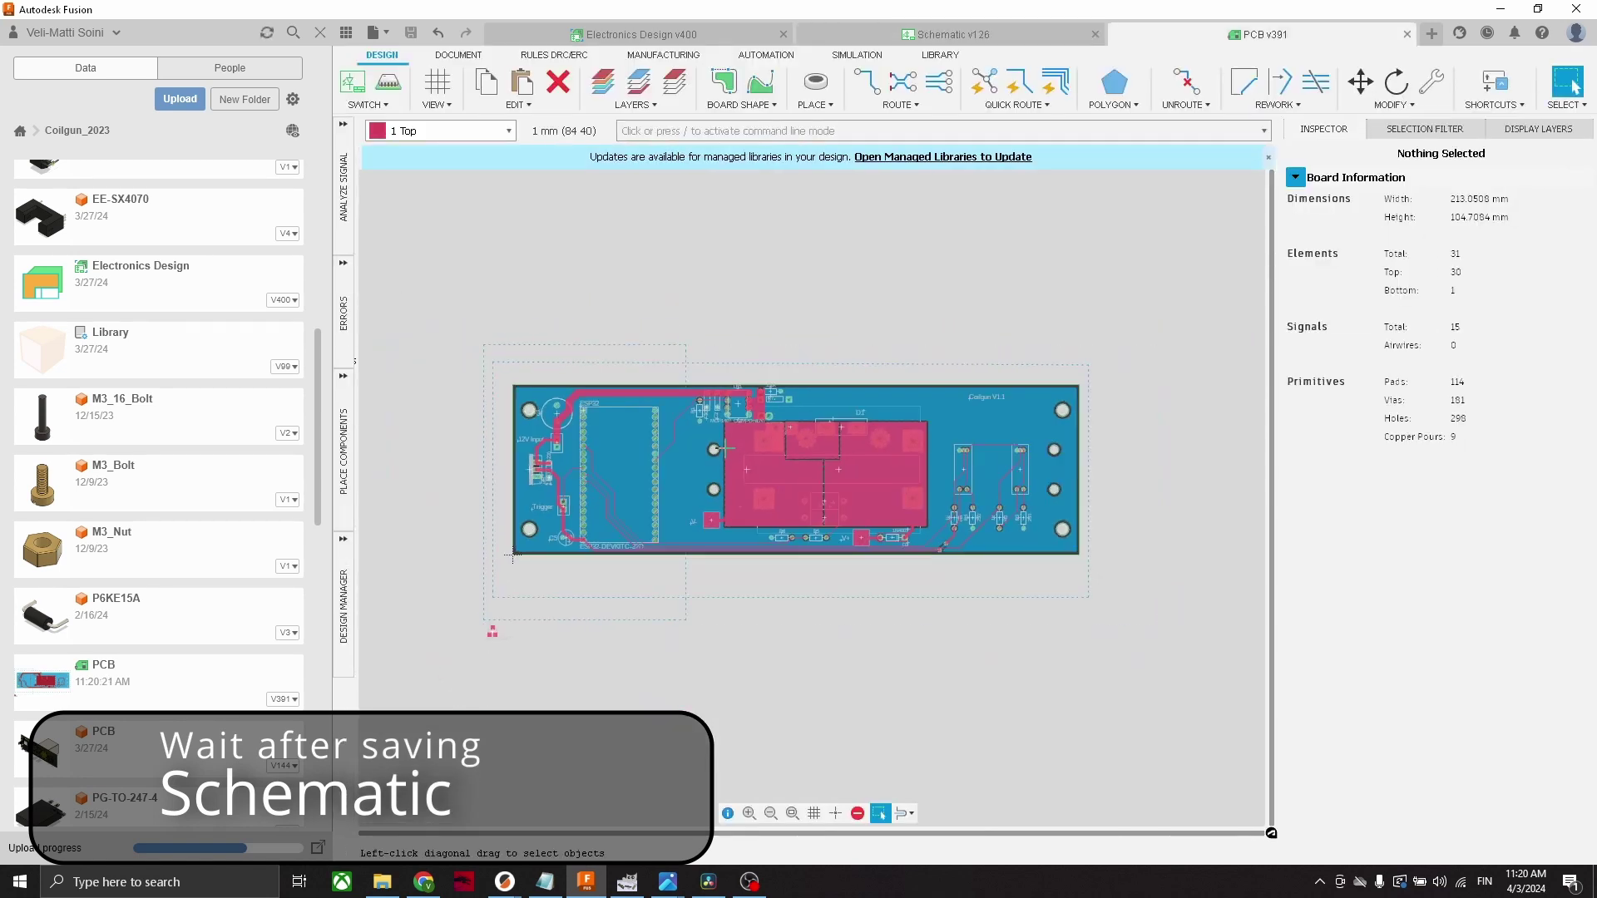
Examine the PCB layout around the ESP32, 12V Input, Trigger and MCP1407 areas while the saved files upload
{"action": "scroll", "coordinate": [553, 473], "scroll_direction": "up", "scroll_amount": 1}
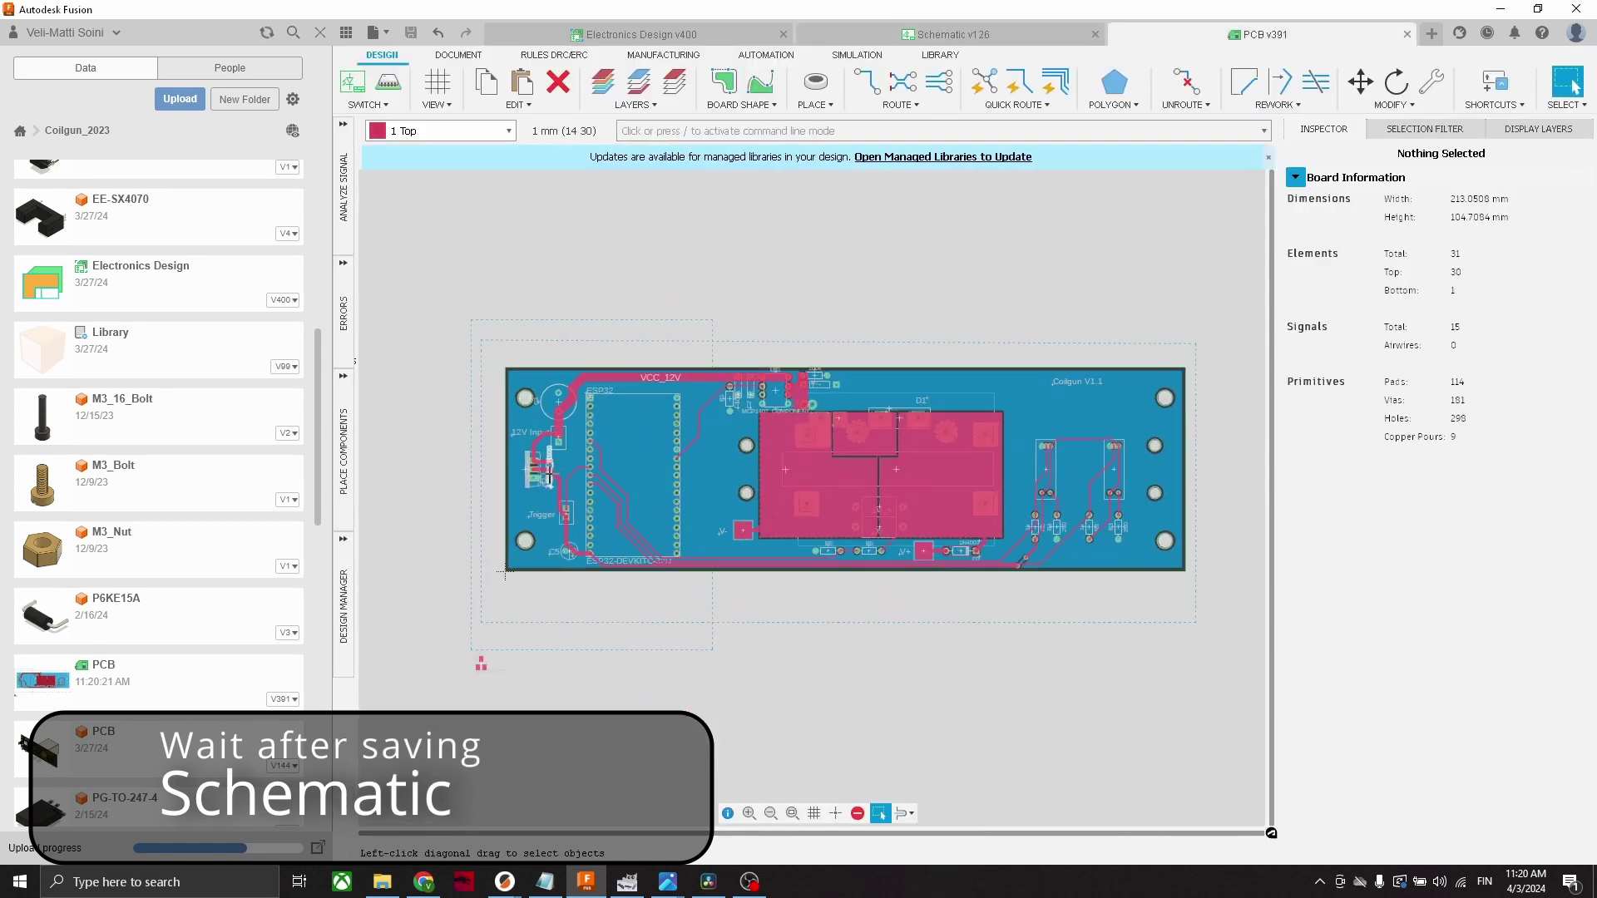
{"action": "scroll", "coordinate": [549, 476], "scroll_direction": "up", "scroll_amount": 5}
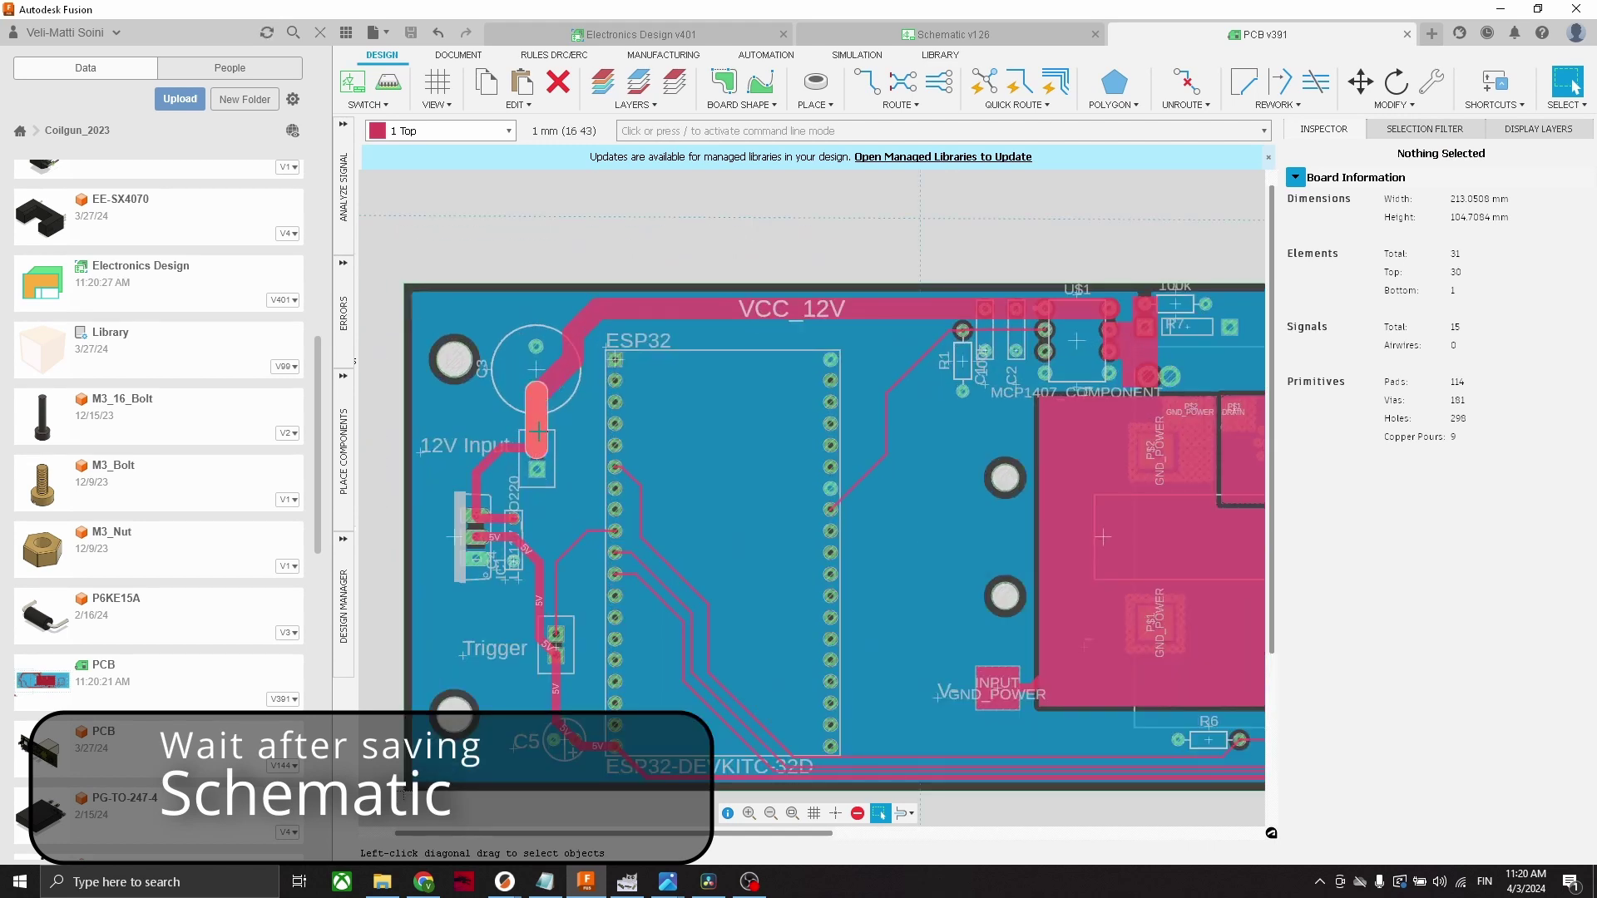
{"action": "middle_click_drag", "start_coordinate": [1128, 350], "coordinate": [848, 383]}
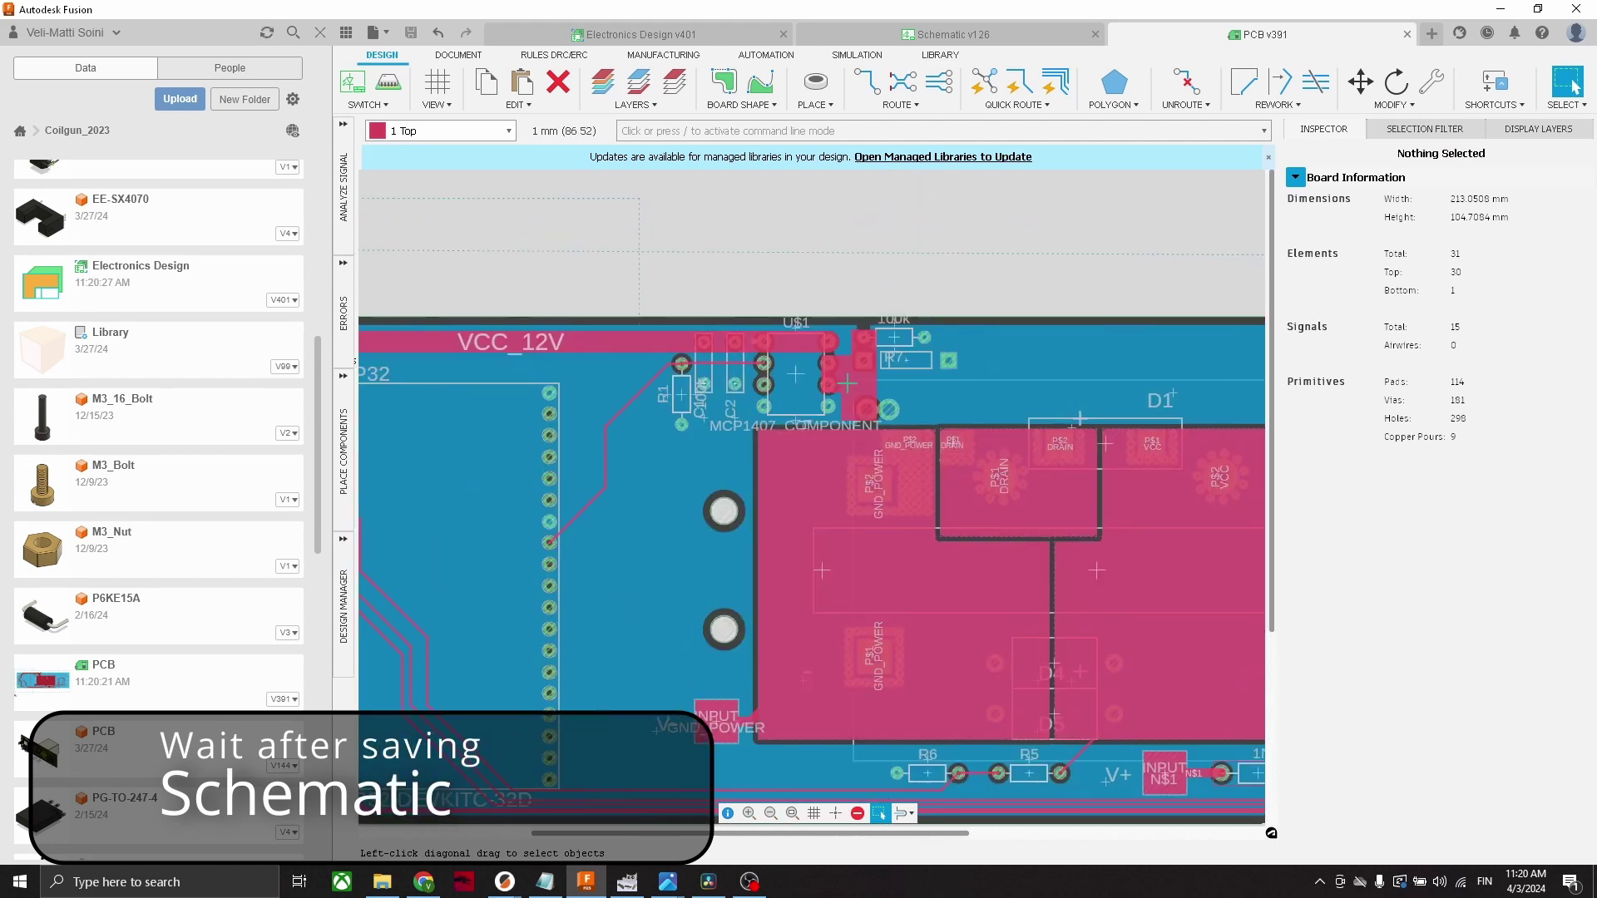
{"action": "scroll", "coordinate": [848, 383], "scroll_direction": "down", "scroll_amount": 4}
{"action": "scroll", "coordinate": [579, 413], "scroll_direction": "up", "scroll_amount": 7}
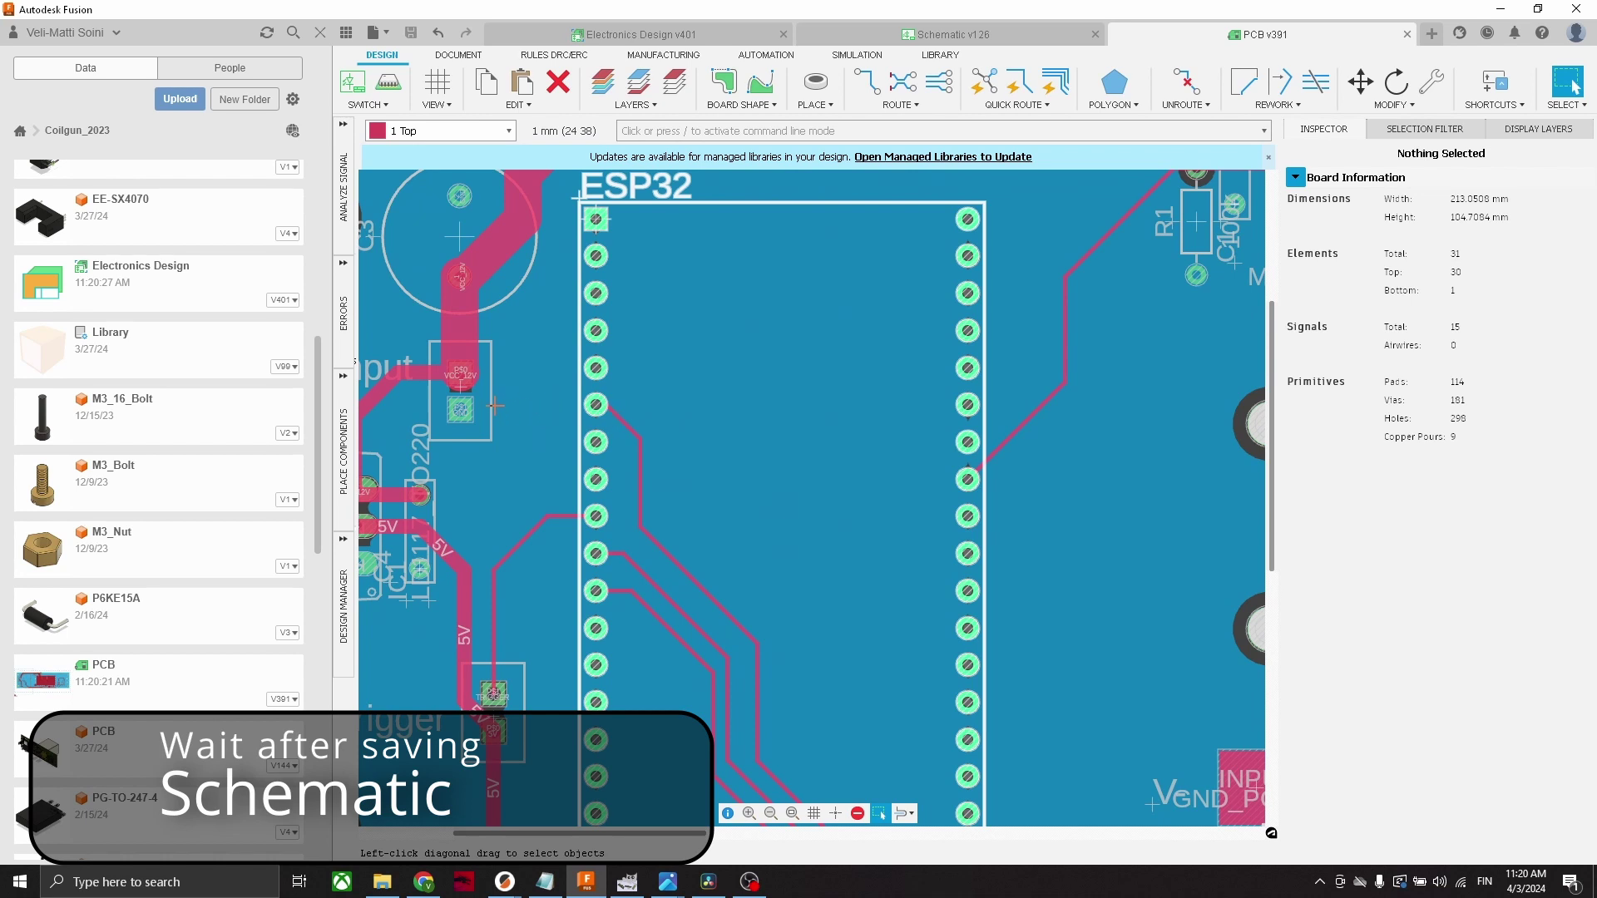
{"action": "scroll", "coordinate": [488, 405], "scroll_direction": "down", "scroll_amount": 3}
{"action": "scroll", "coordinate": [545, 395], "scroll_direction": "up", "scroll_amount": 2}
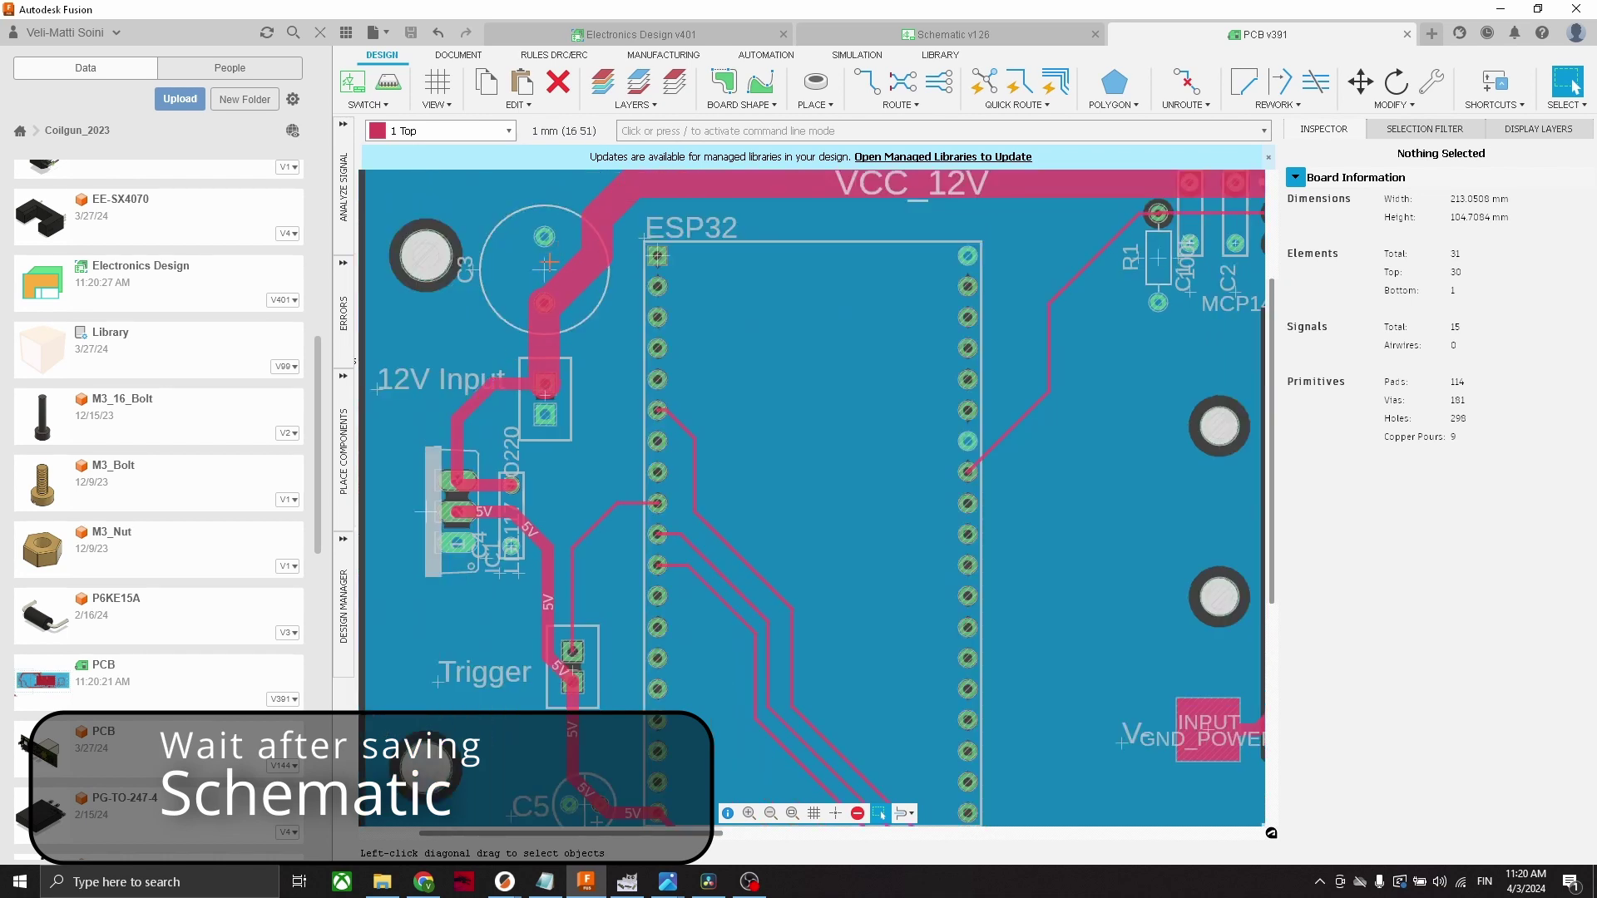
{"action": "scroll", "coordinate": [560, 269], "scroll_direction": "down", "scroll_amount": 2}
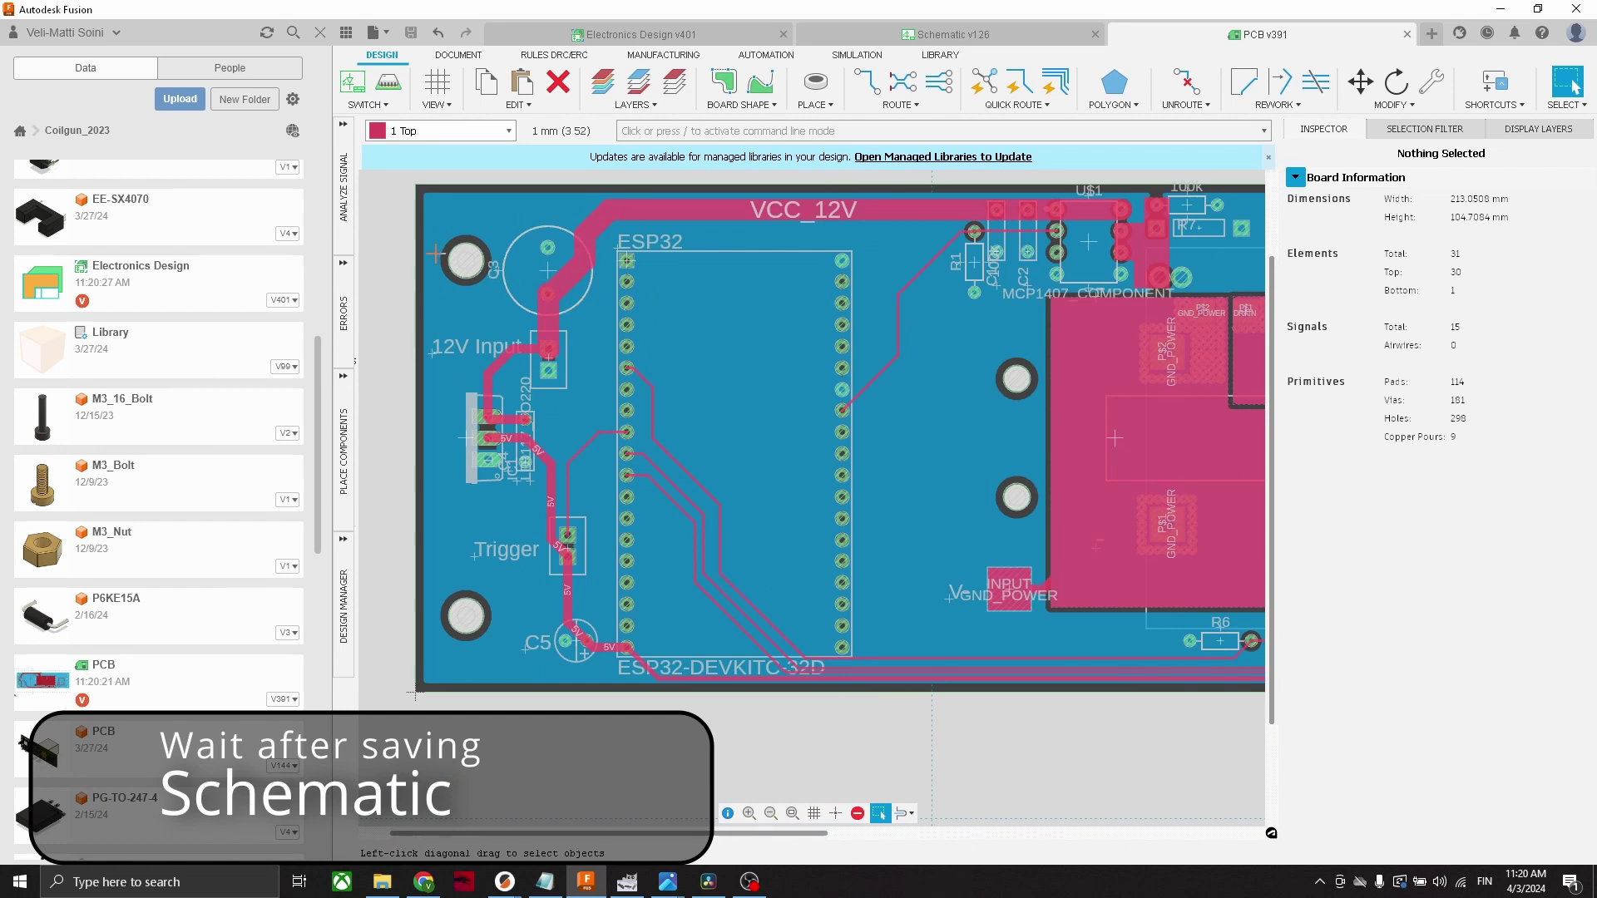
{"action": "middle_click_drag", "start_coordinate": [881, 291], "coordinate": [823, 363]}
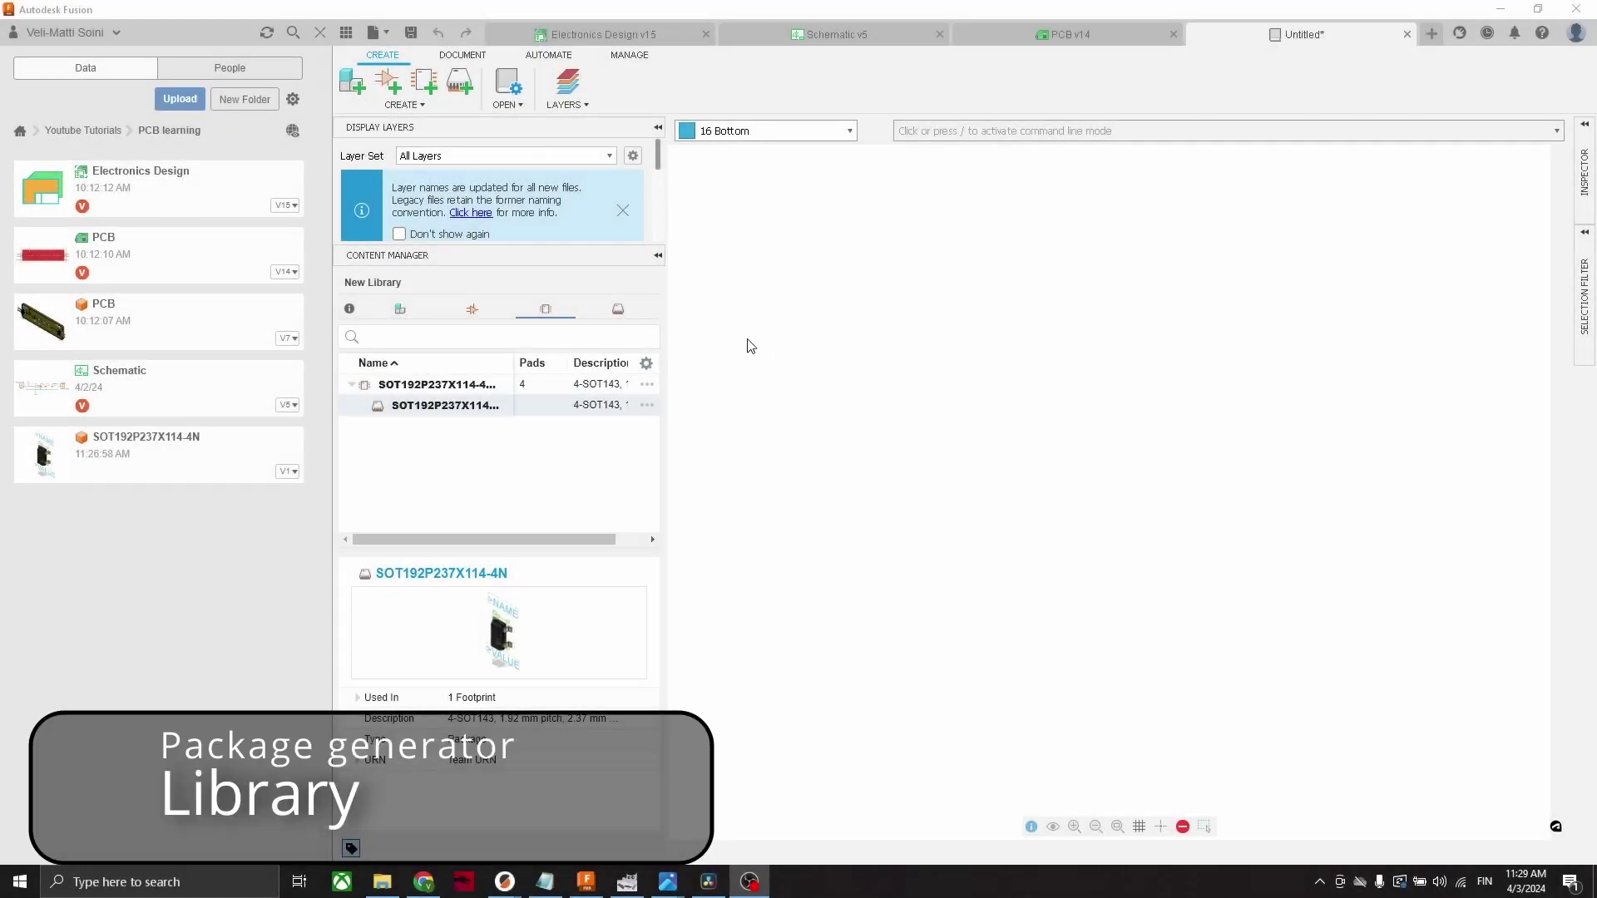
Start a new package in the library and look through the package generator's templates
{"action": "left_click", "coordinate": [423, 106]}
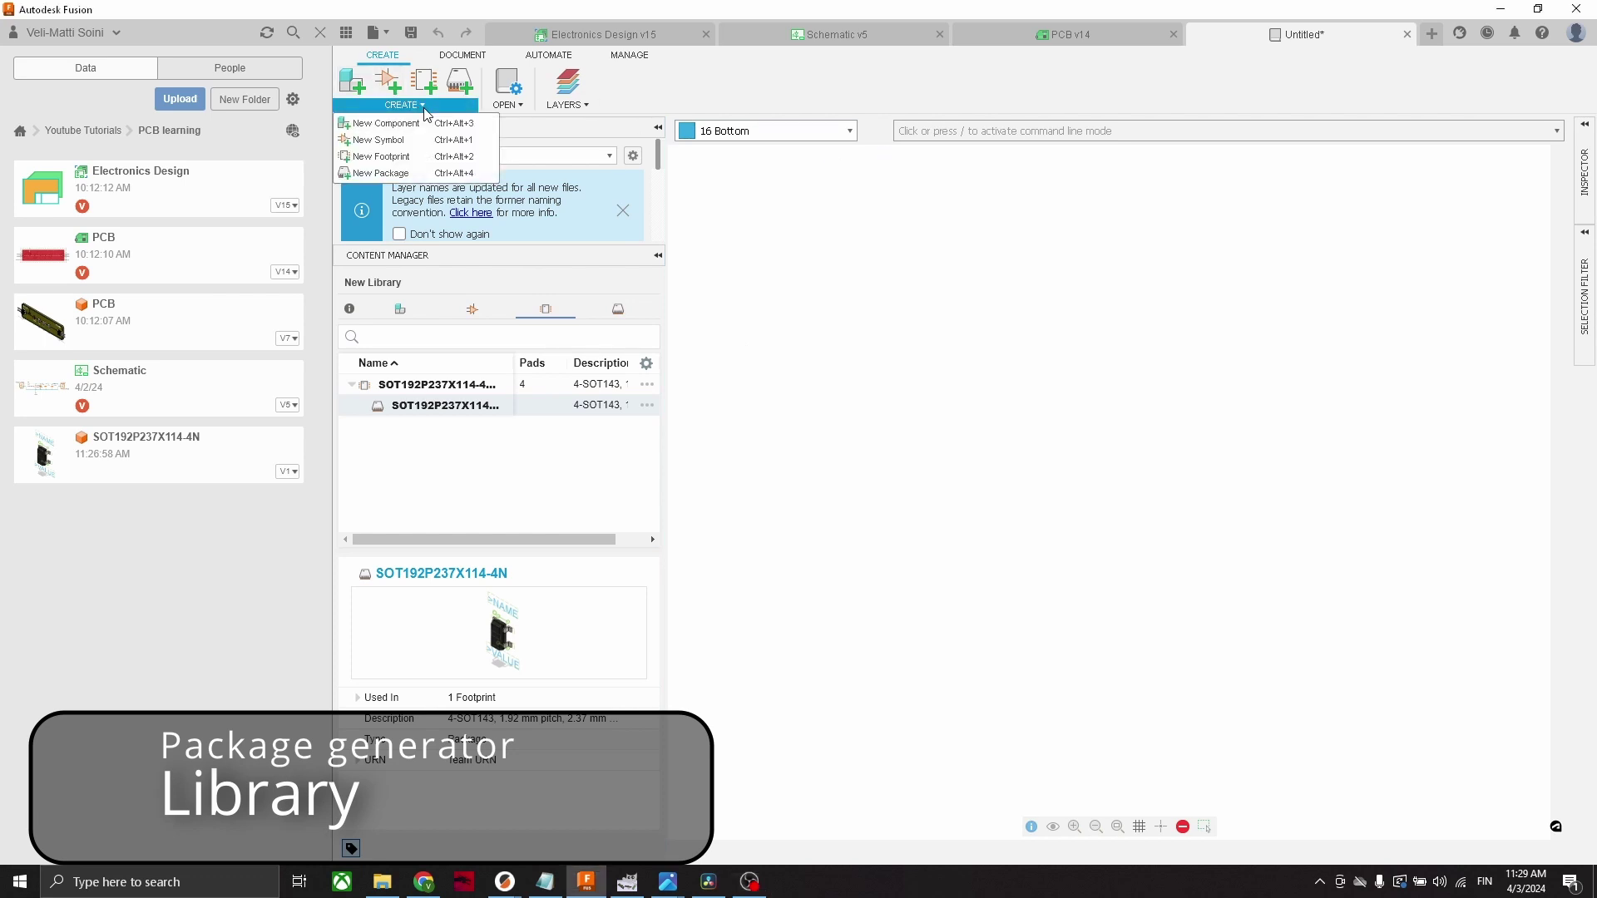
{"action": "left_click", "coordinate": [405, 176]}
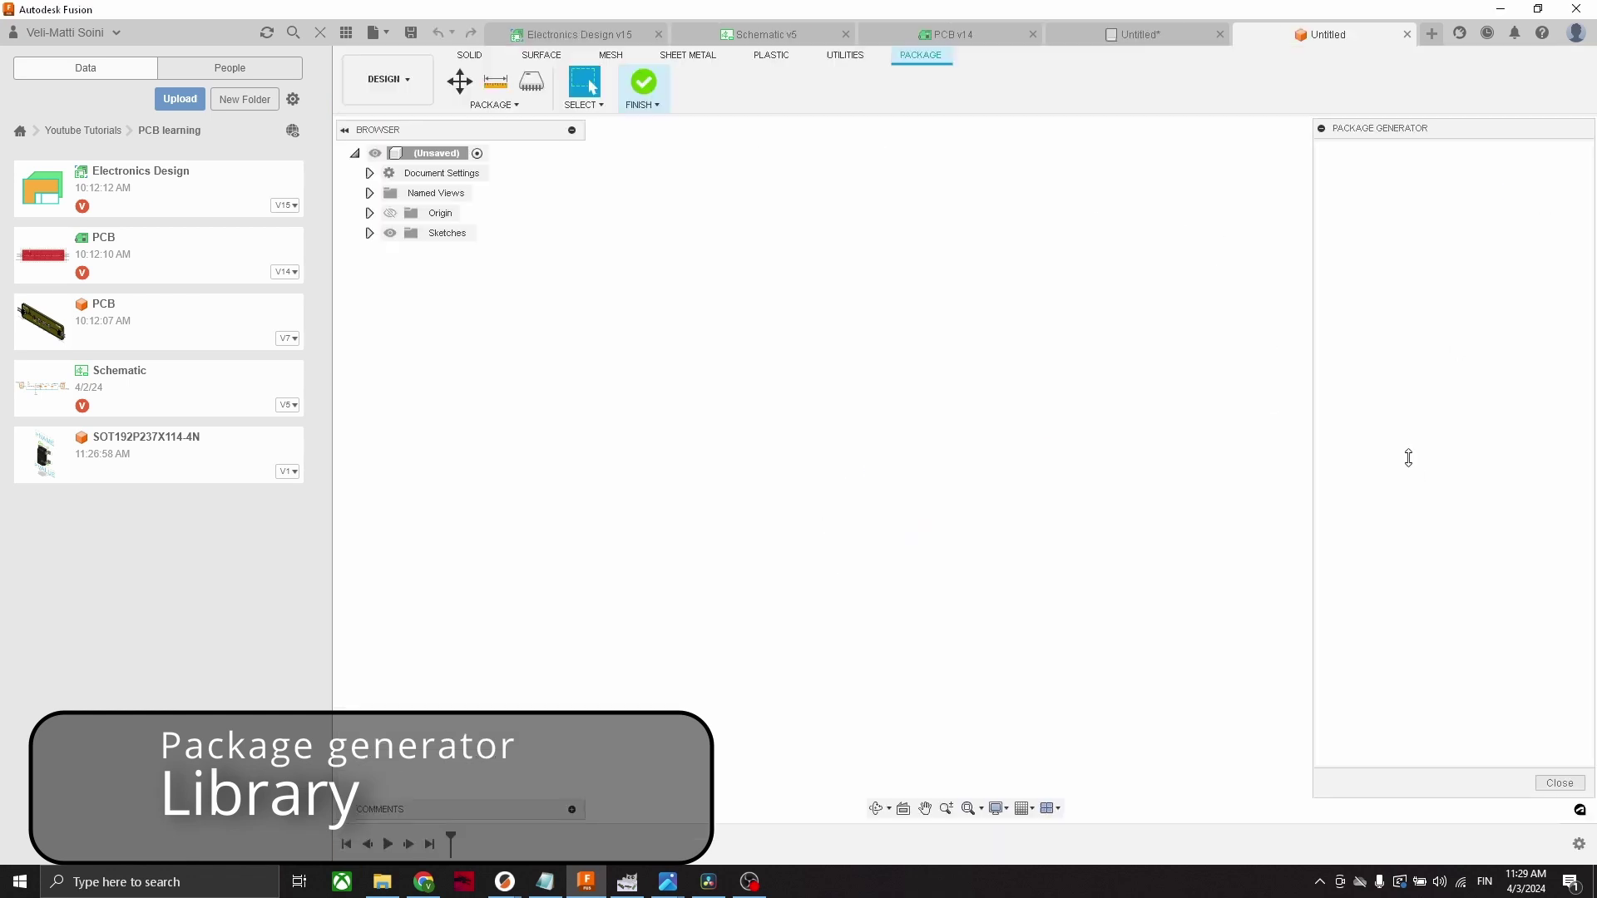
{"action": "scroll", "coordinate": [1486, 405], "scroll_direction": "down", "scroll_amount": 8}
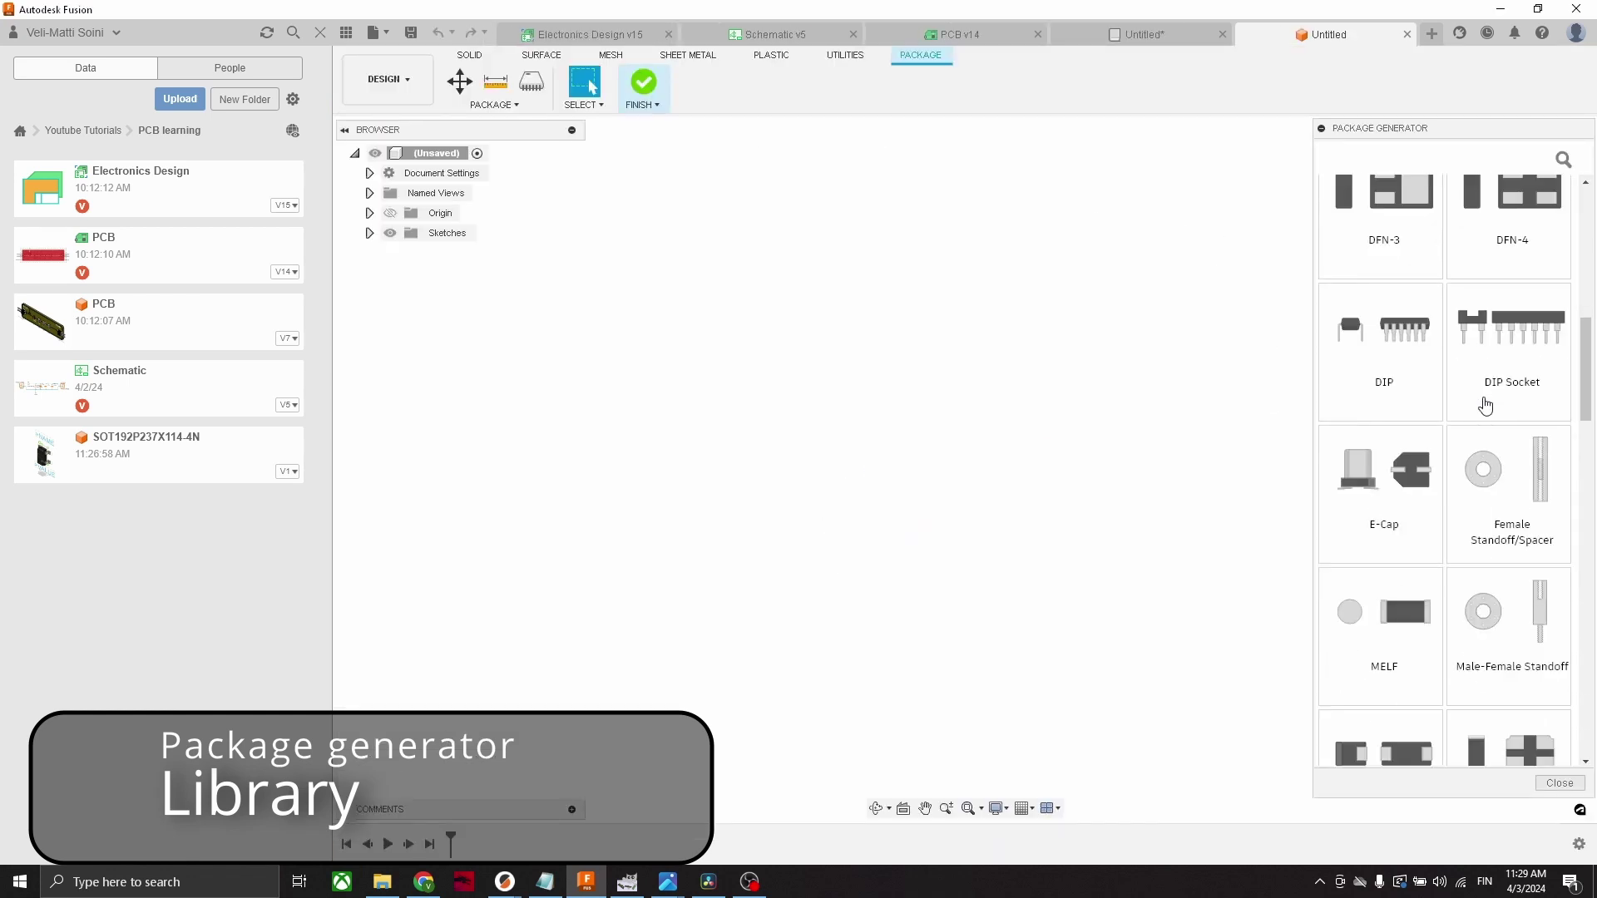
{"action": "scroll", "coordinate": [1486, 405], "scroll_direction": "down", "scroll_amount": 15}
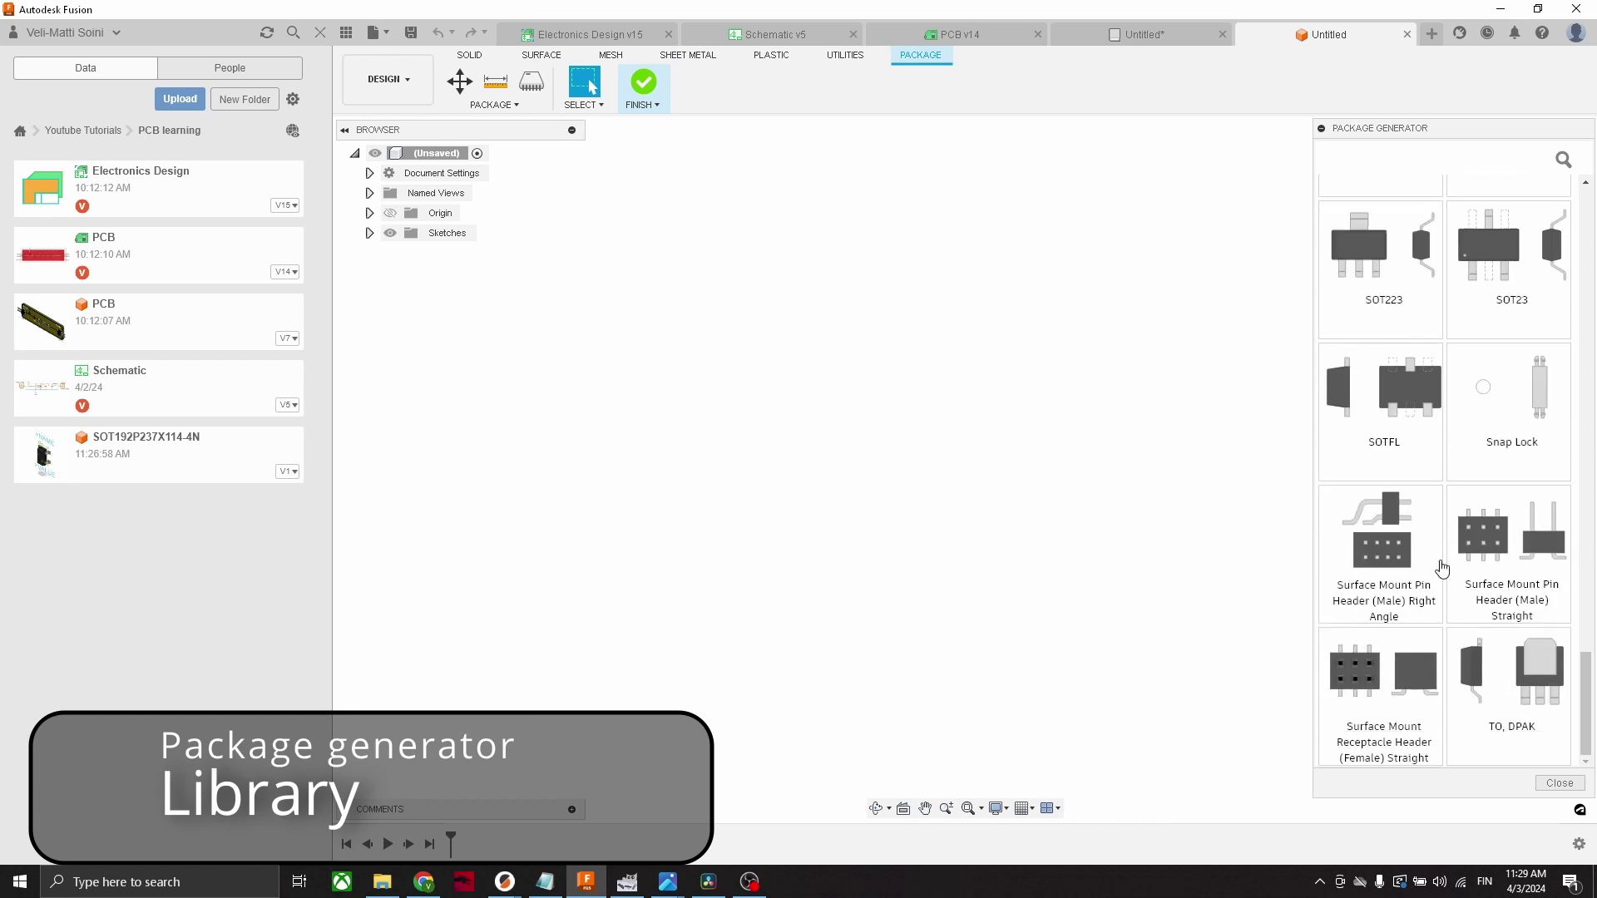
{"action": "scroll", "coordinate": [1443, 568], "scroll_direction": "up", "scroll_amount": 20}
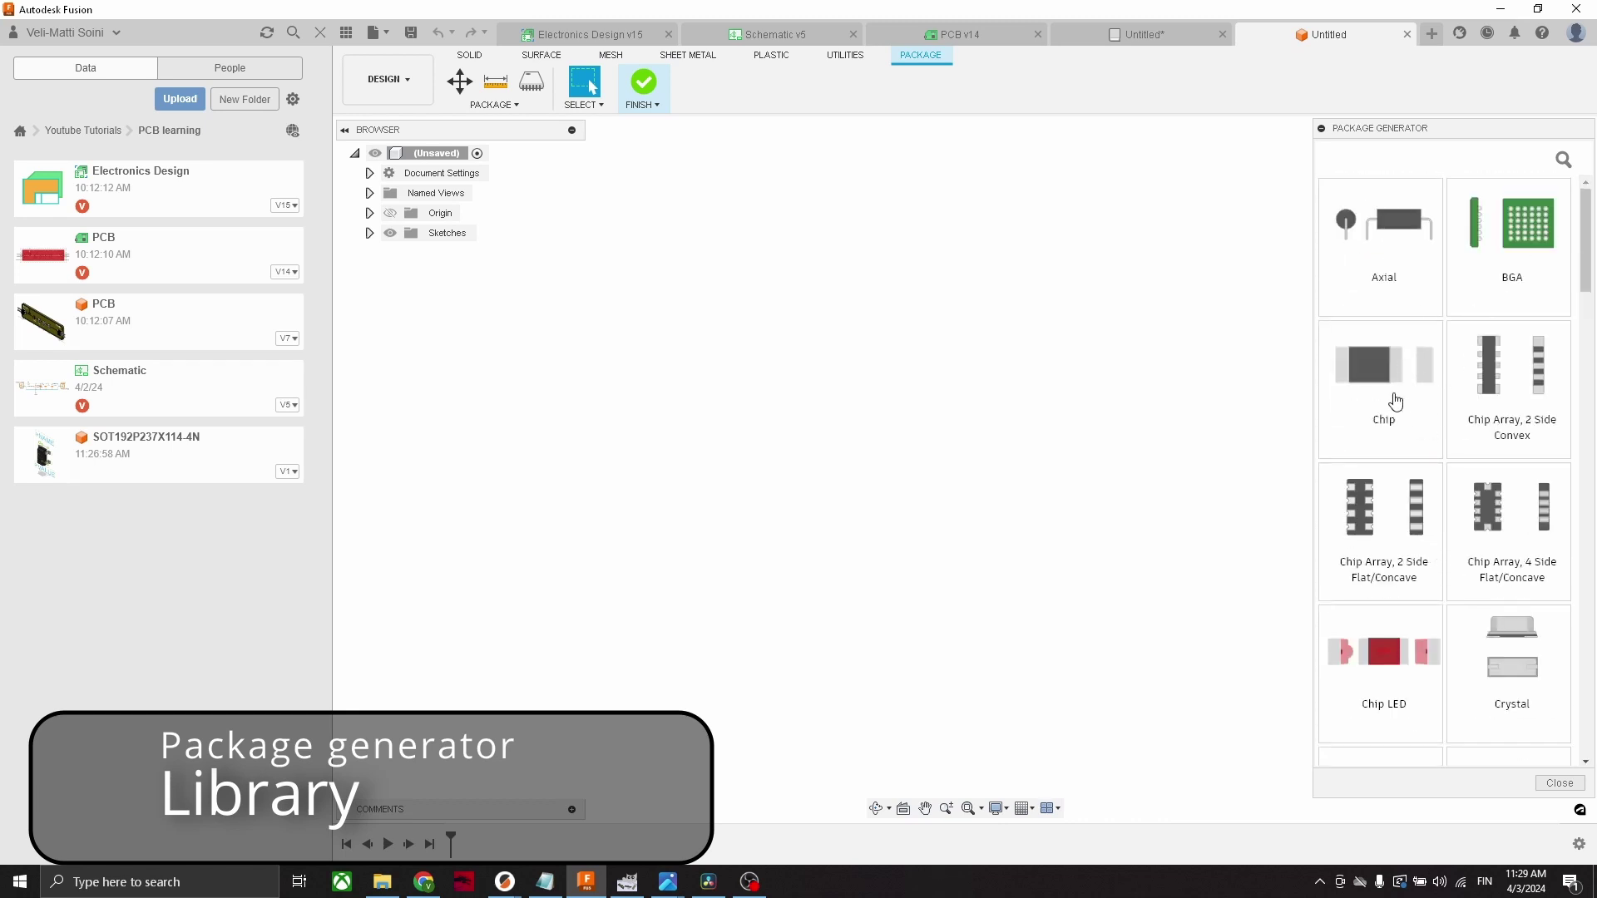
Generate an Axial package for the Resistor family with round pads, reviewing its footprint and manufacturing settings
{"action": "left_click", "coordinate": [1387, 248]}
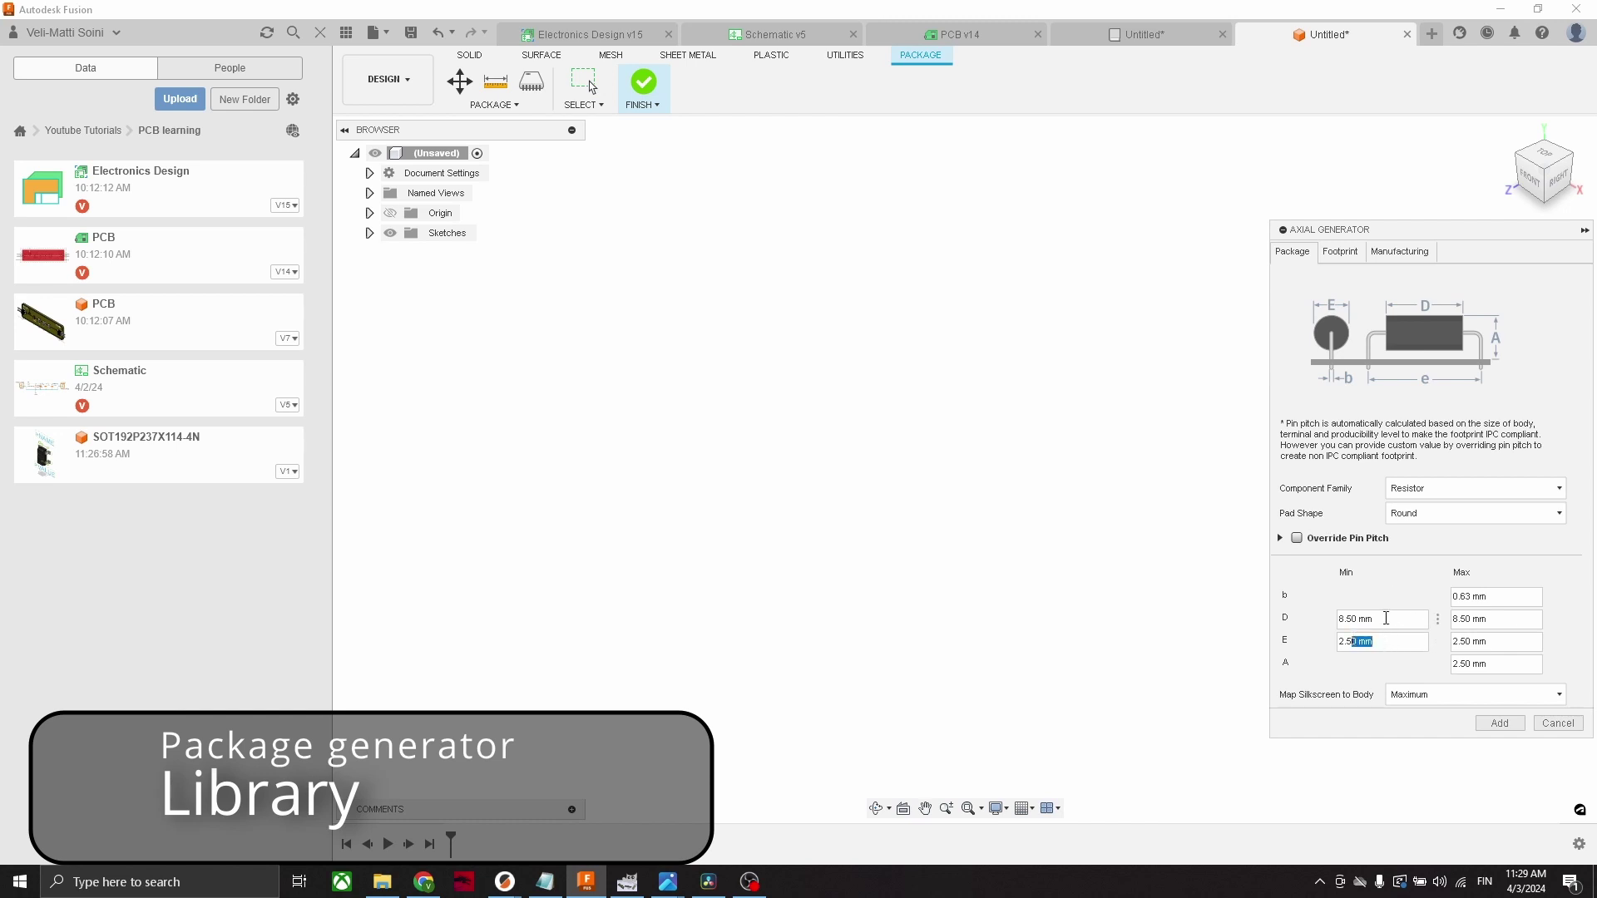
{"action": "left_click", "coordinate": [1340, 252]}
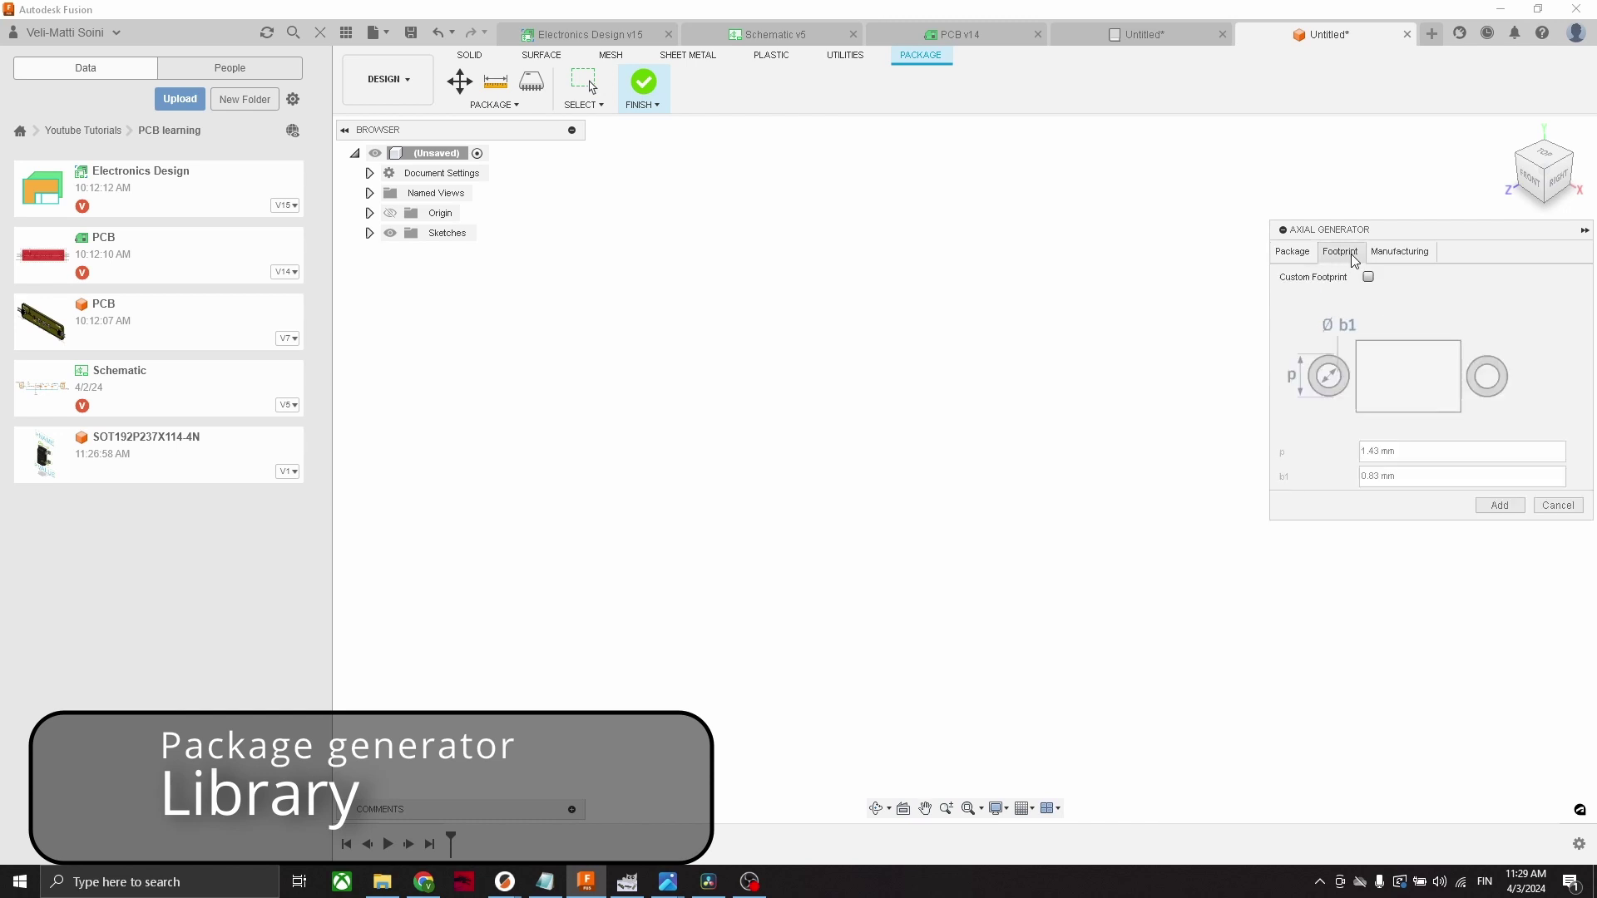
{"action": "left_click", "coordinate": [1397, 253]}
{"action": "left_click", "coordinate": [1296, 253]}
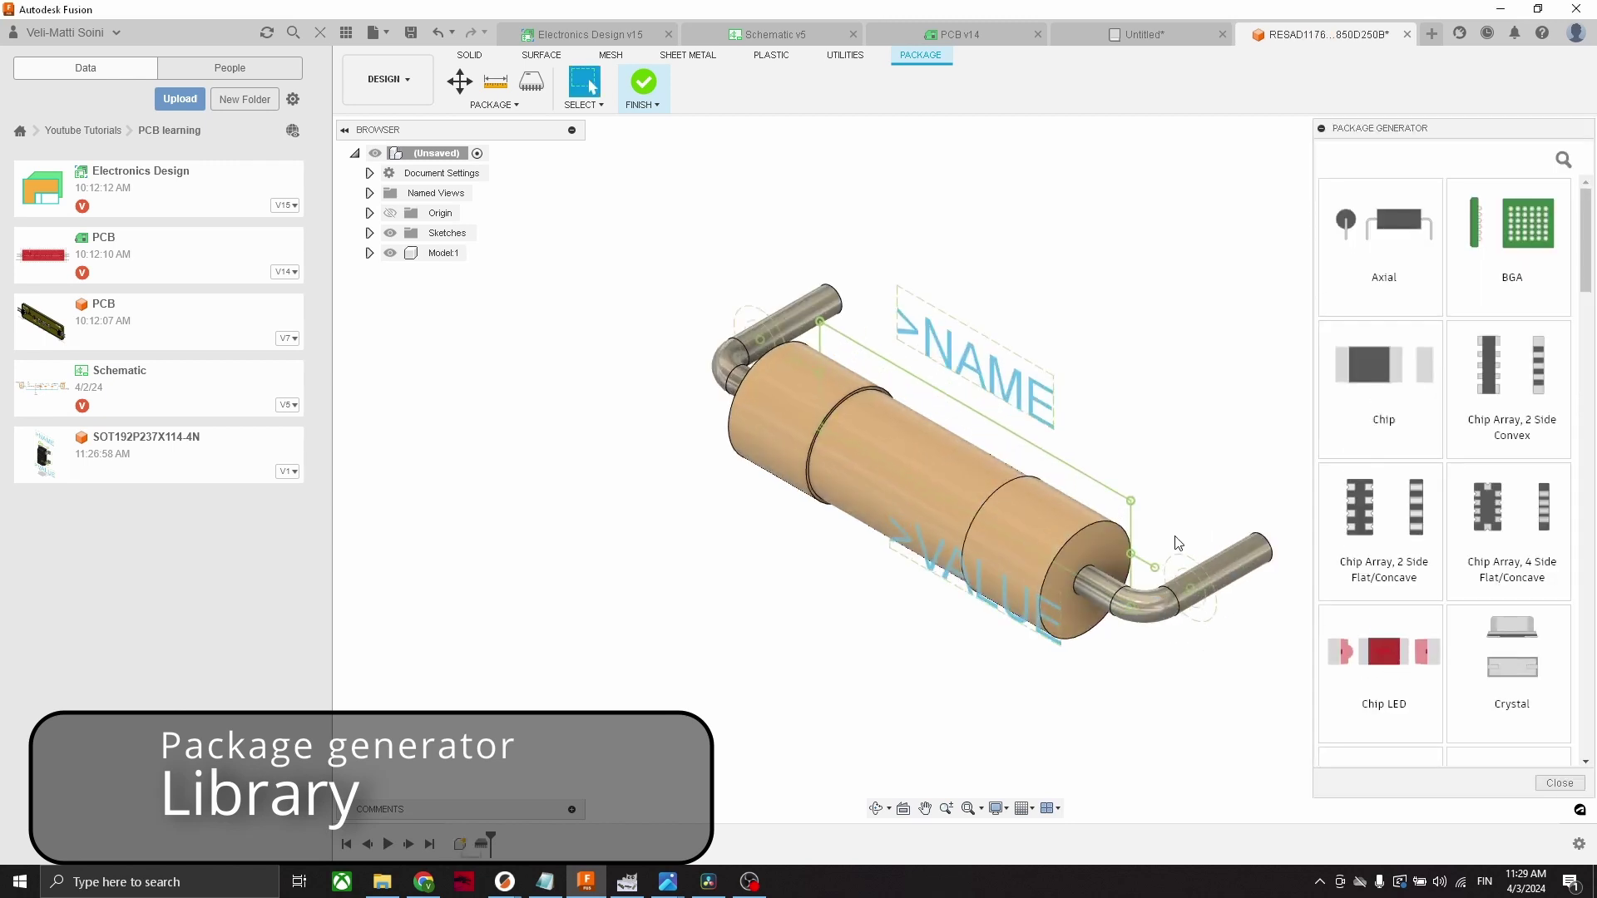
{"action": "middle_click_drag", "start_coordinate": [1035, 566], "coordinate": [1134, 616], "text": "shift"}
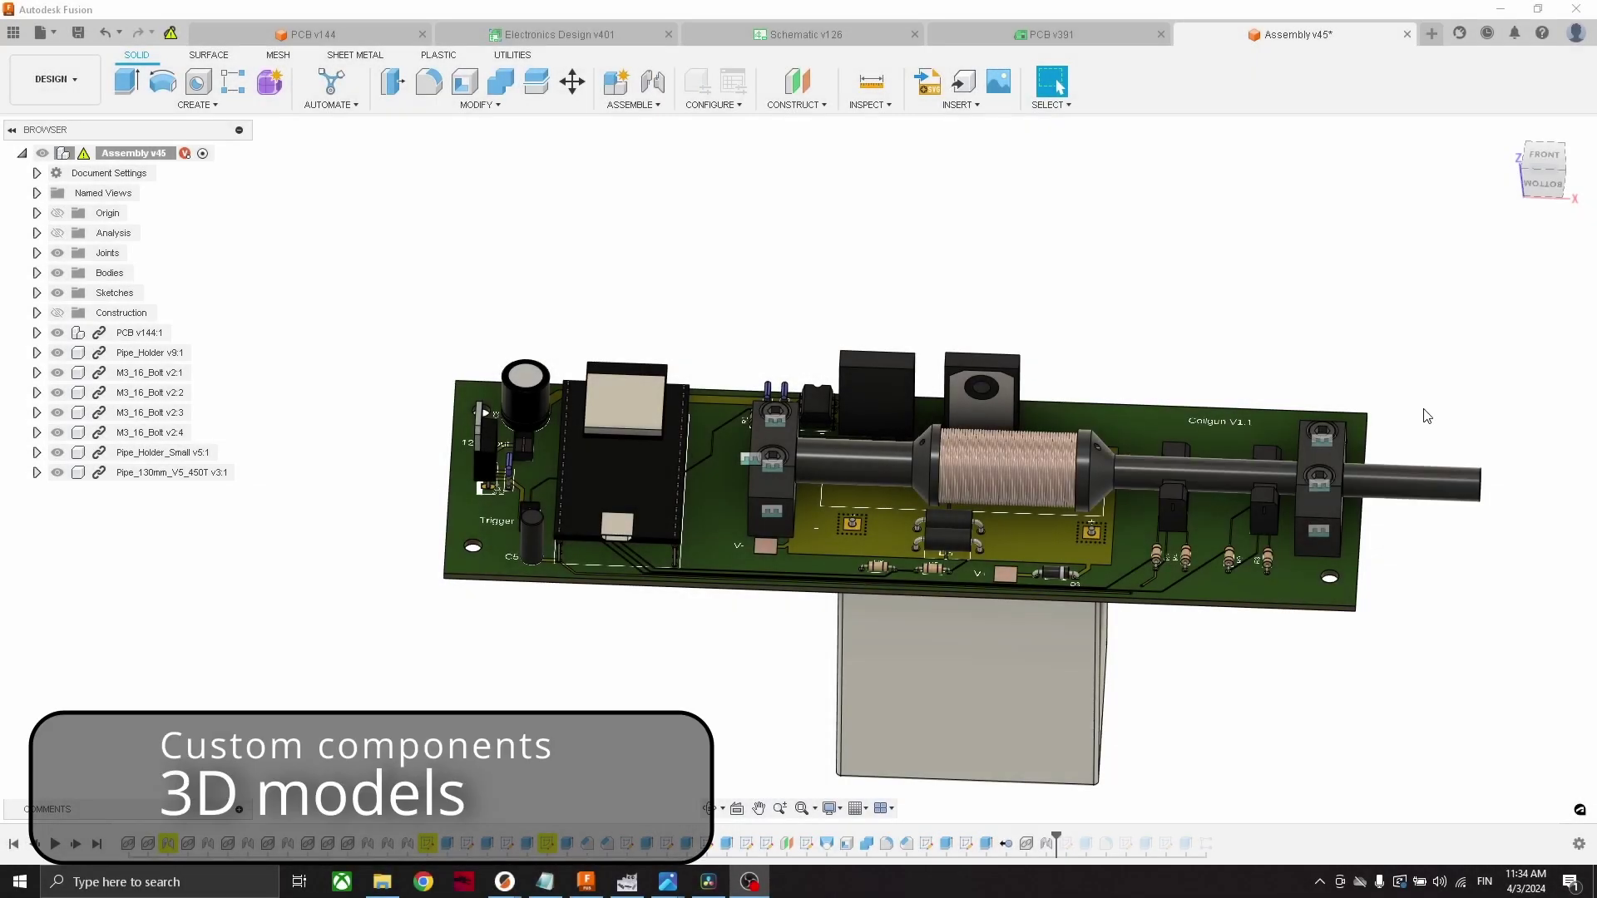
Inspect the 3D coilgun assembly, hiding and showing Pipe_130mm_V5_450T to check the board area beneath the coil
{"action": "middle_click_drag", "start_coordinate": [1427, 410], "coordinate": [1390, 413], "text": "shift"}
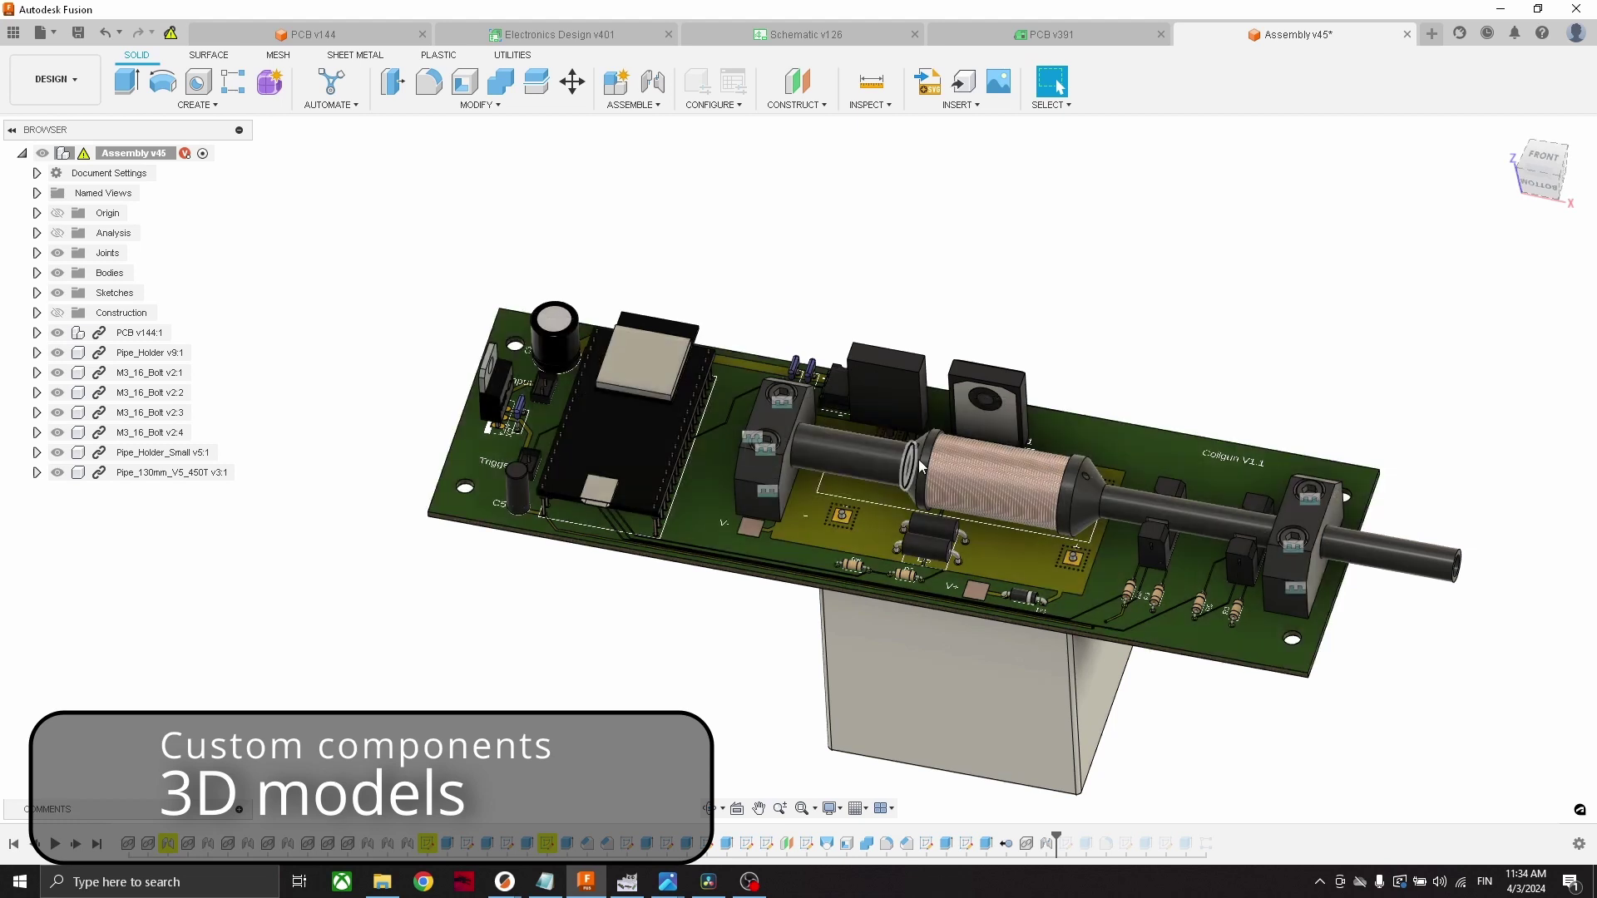
{"action": "middle_click_drag", "start_coordinate": [1168, 497], "coordinate": [1007, 490], "text": "shift"}
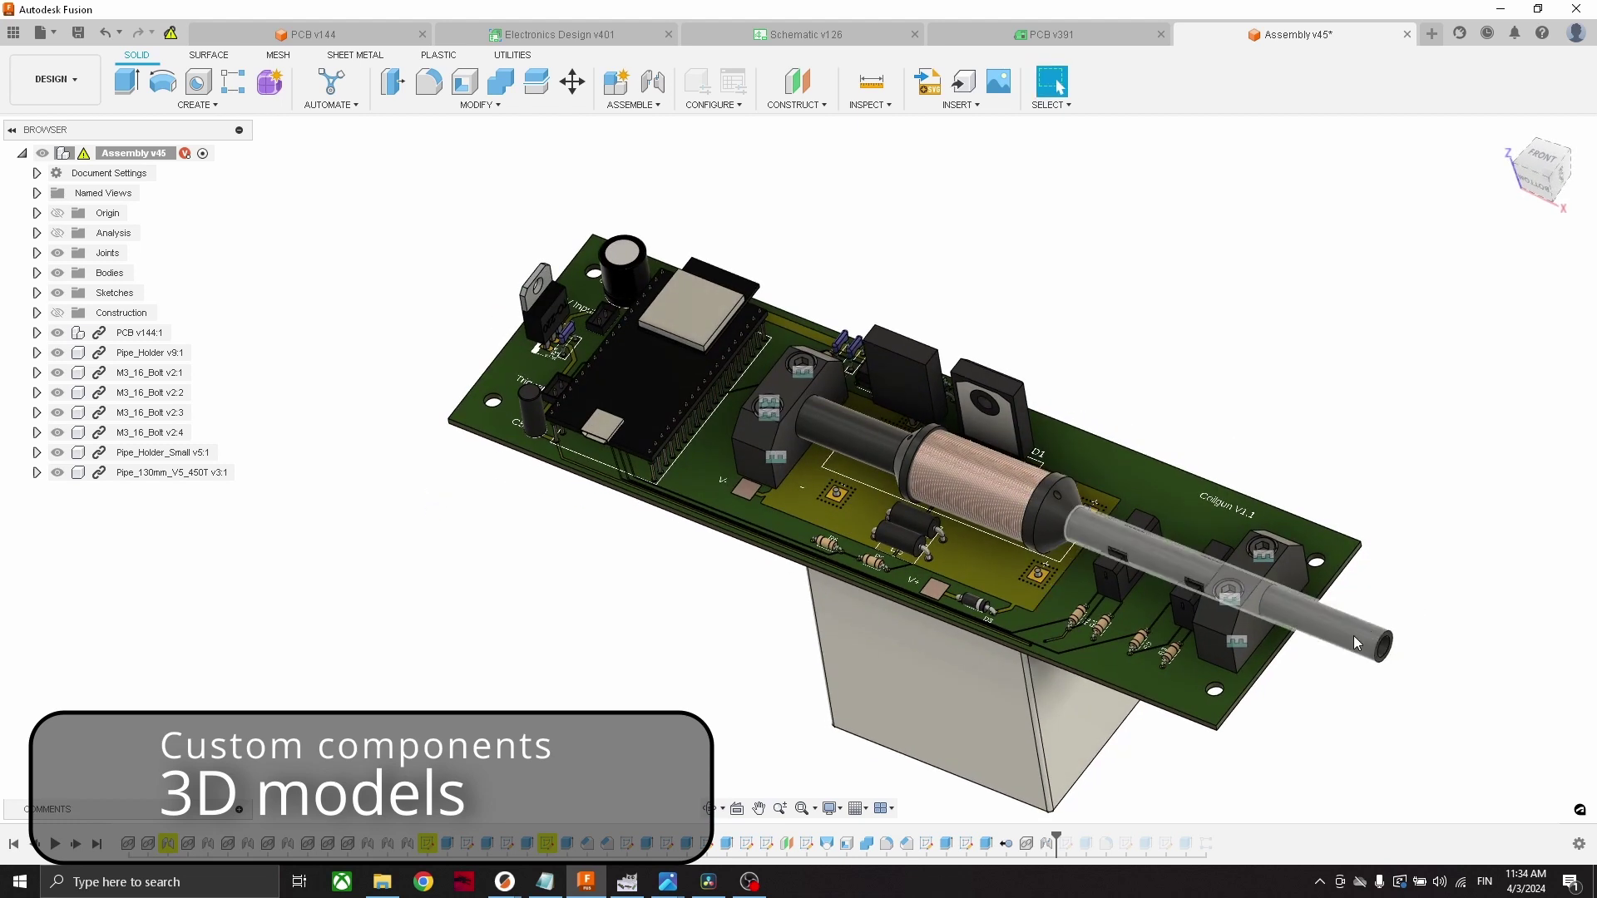
{"action": "middle_click_drag", "start_coordinate": [974, 455], "coordinate": [991, 527], "text": "shift"}
{"action": "scroll", "coordinate": [932, 507], "scroll_direction": "up", "scroll_amount": 5}
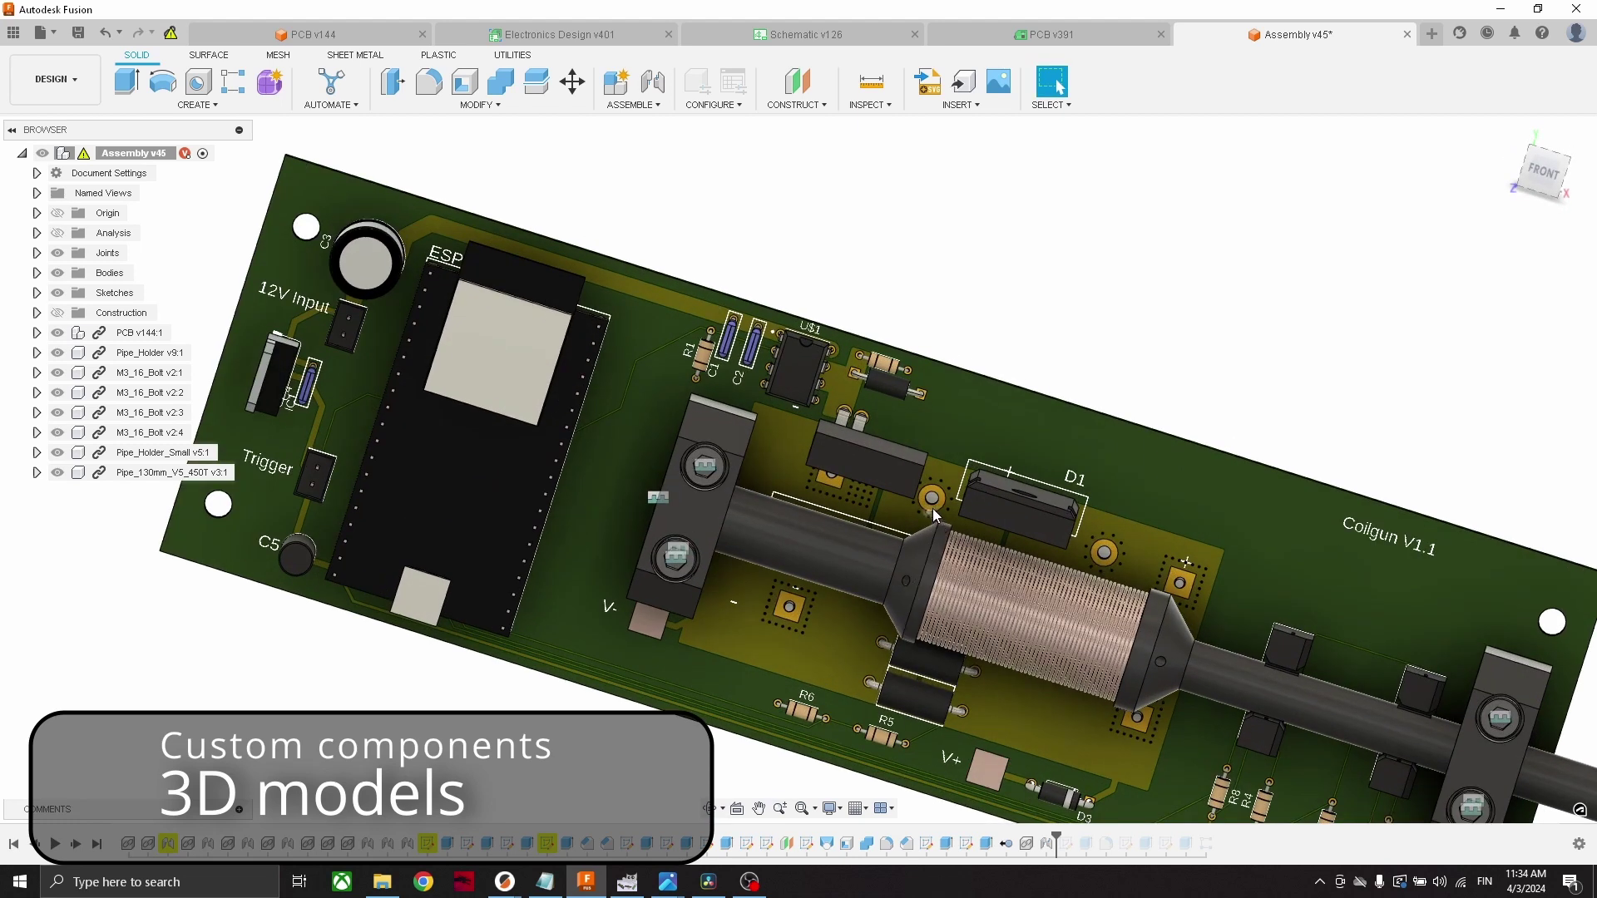
{"action": "middle_click_drag", "start_coordinate": [1087, 553], "coordinate": [1168, 533], "text": "shift"}
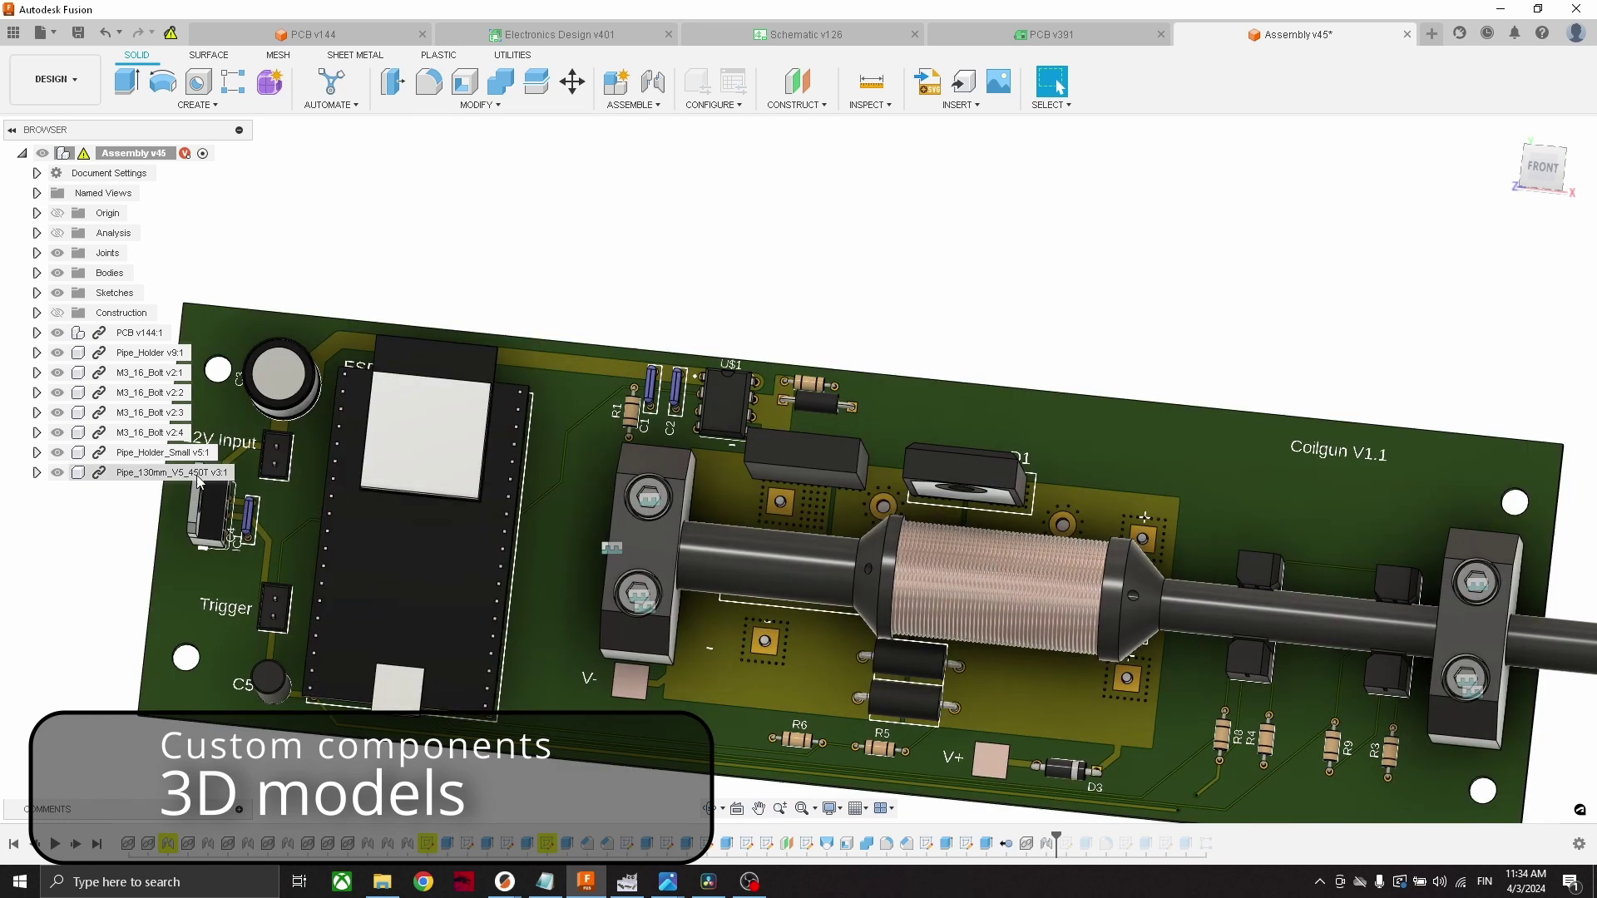
{"action": "left_click", "coordinate": [149, 473]}
{"action": "left_click", "coordinate": [57, 472]}
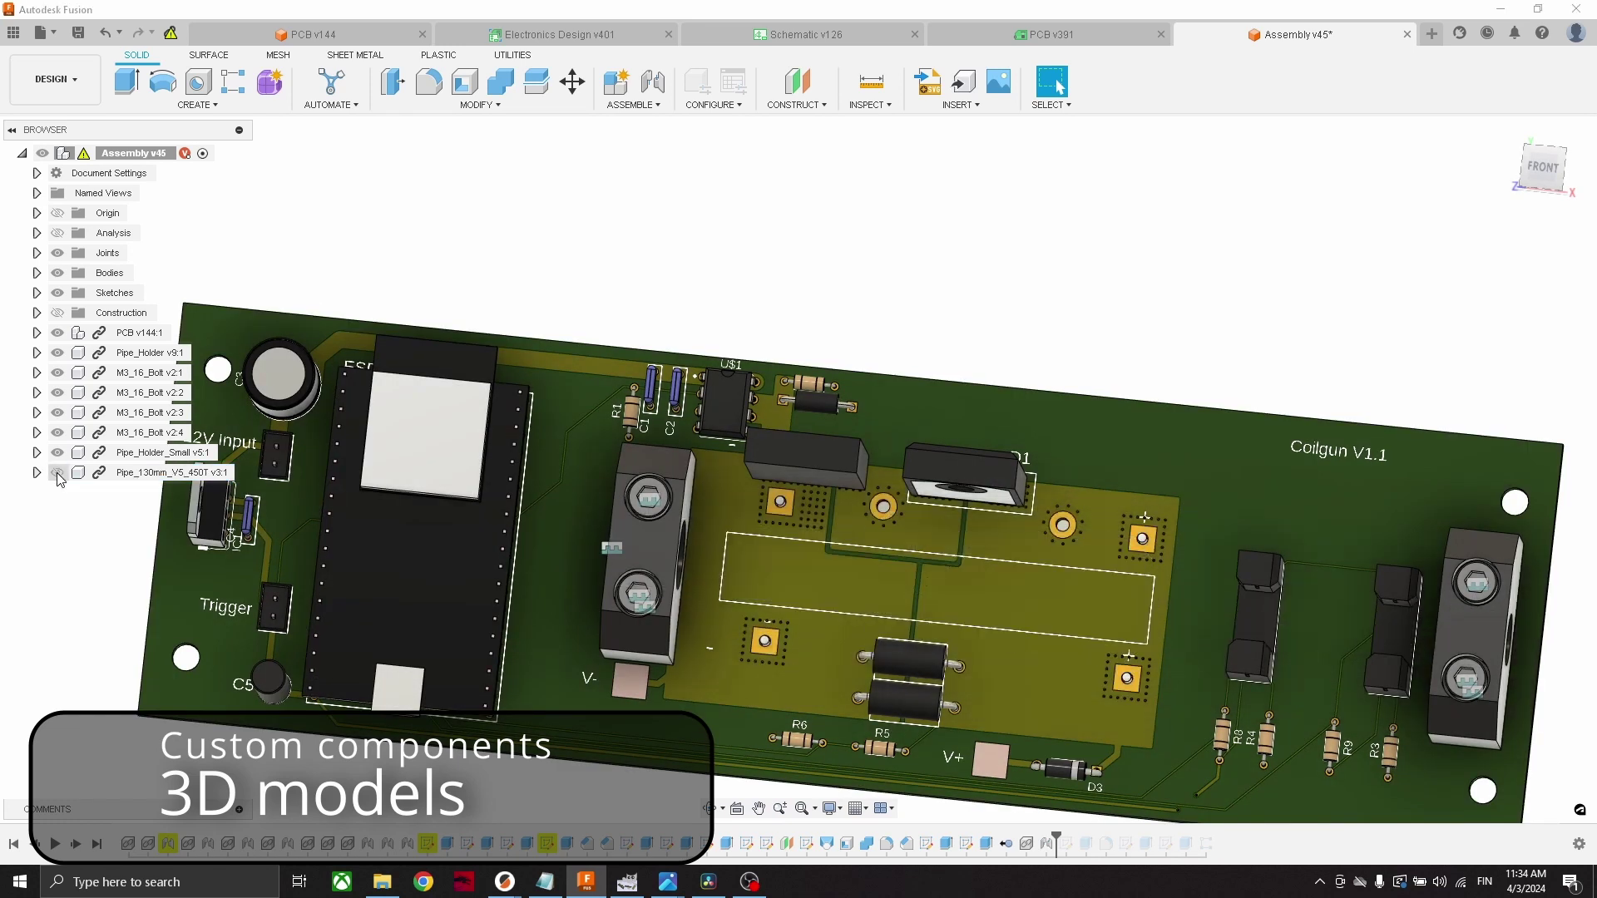
{"action": "left_click", "coordinate": [58, 472]}
{"action": "left_click", "coordinate": [57, 473]}
{"action": "left_click", "coordinate": [57, 473]}
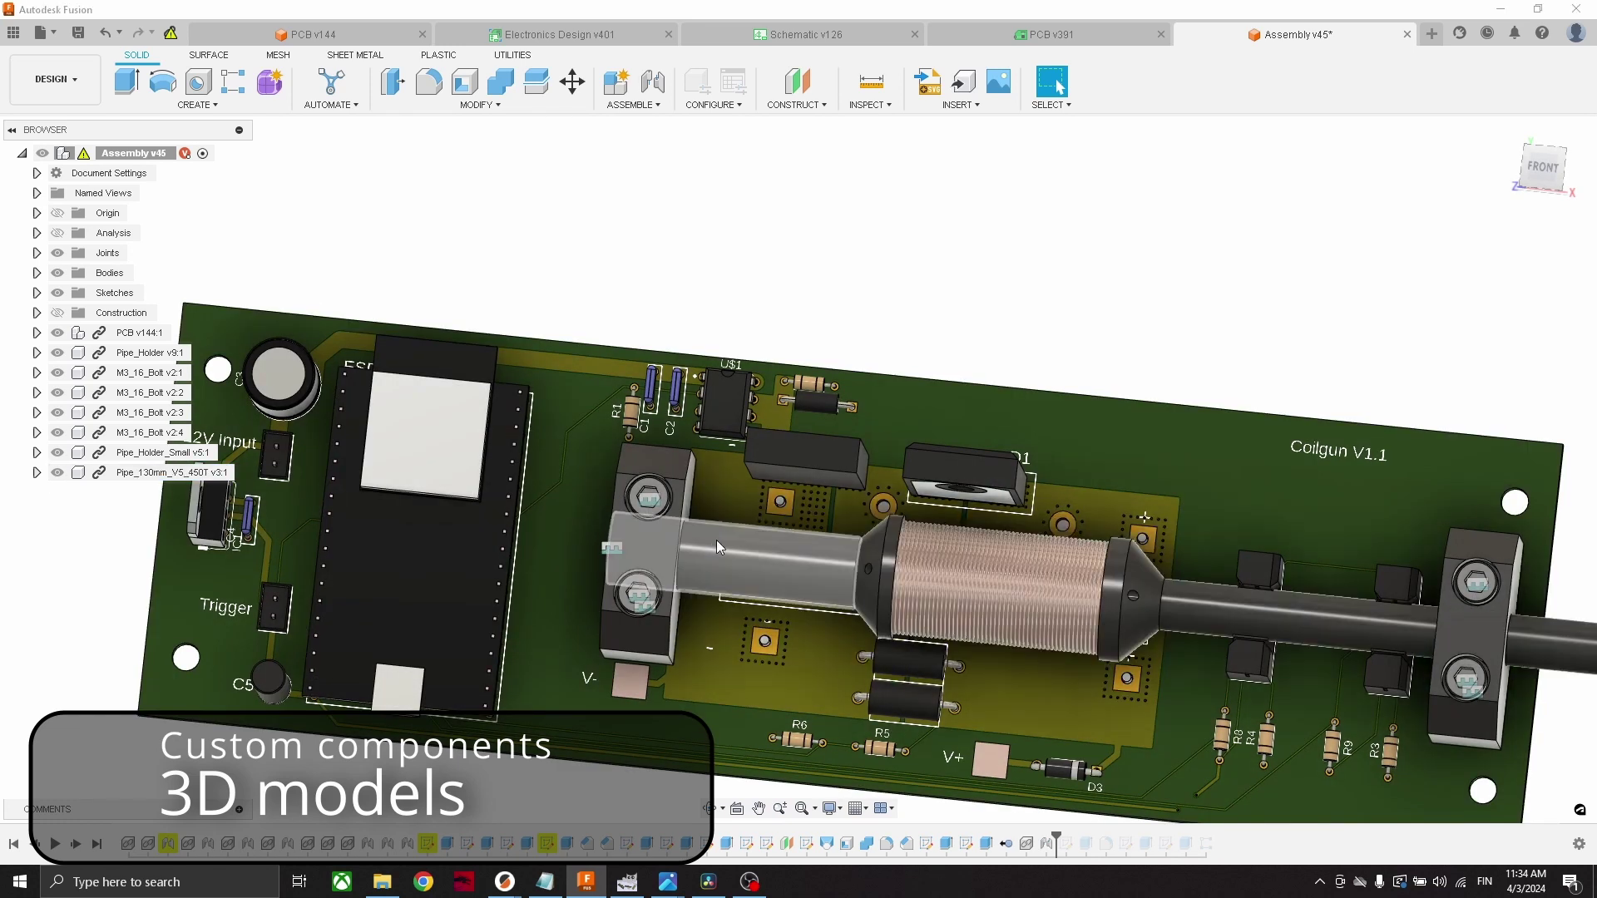
Take a closer look at the coil in the assembly, and switch to the PCB v391 layout
{"action": "middle_click_drag", "start_coordinate": [716, 541], "coordinate": [701, 511], "text": "shift"}
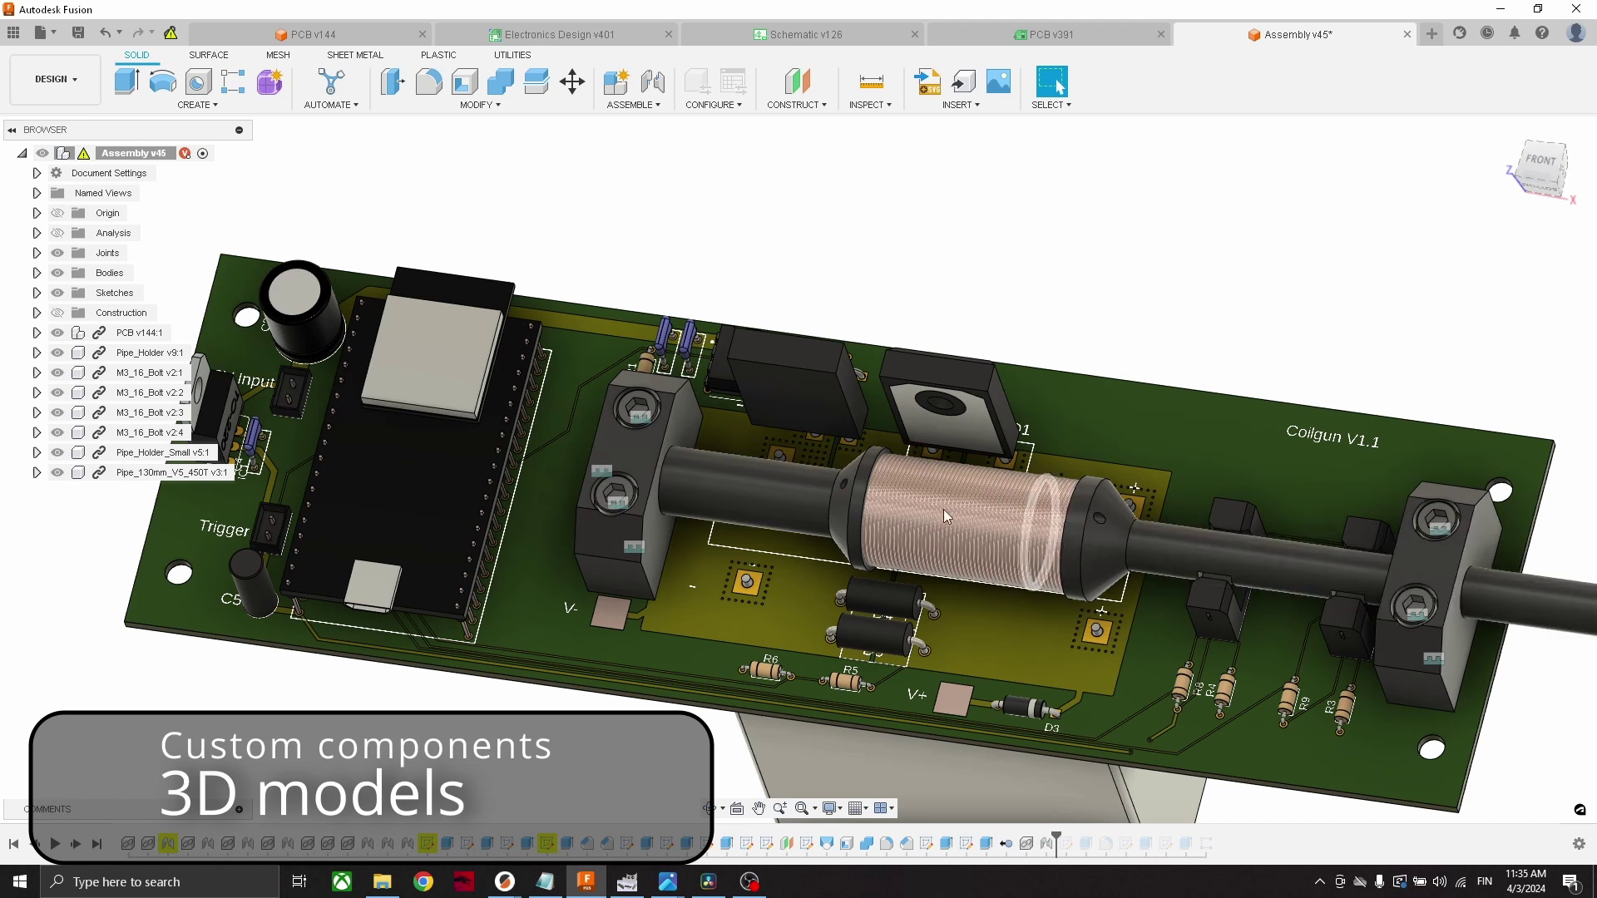
{"action": "scroll", "coordinate": [944, 509], "scroll_direction": "up", "scroll_amount": 5}
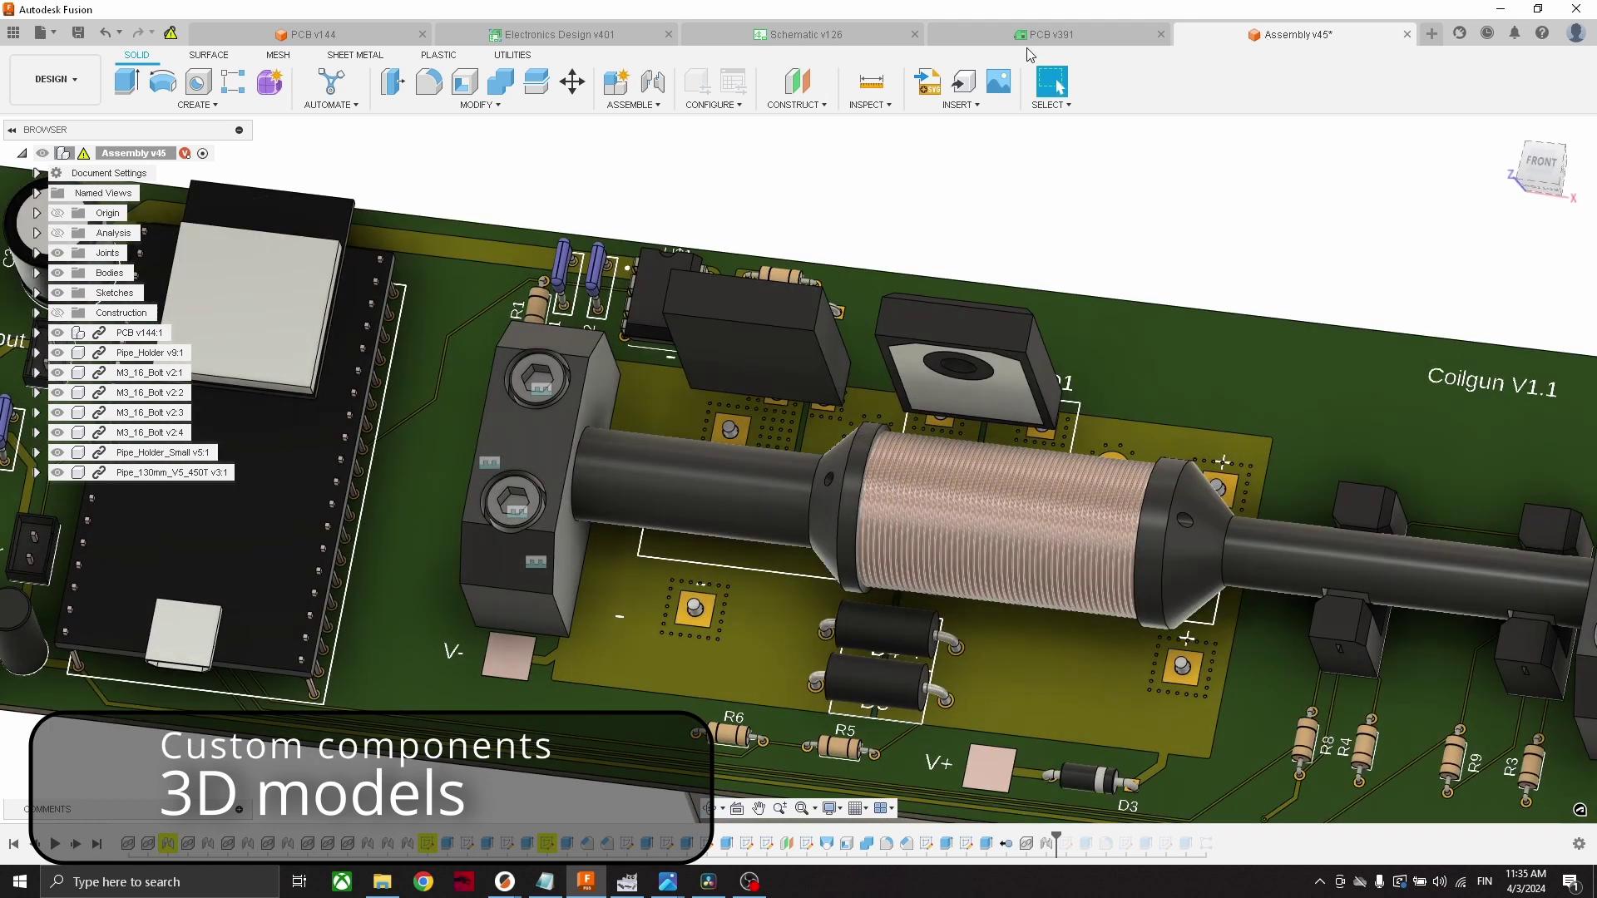
{"action": "left_click", "coordinate": [1047, 34]}
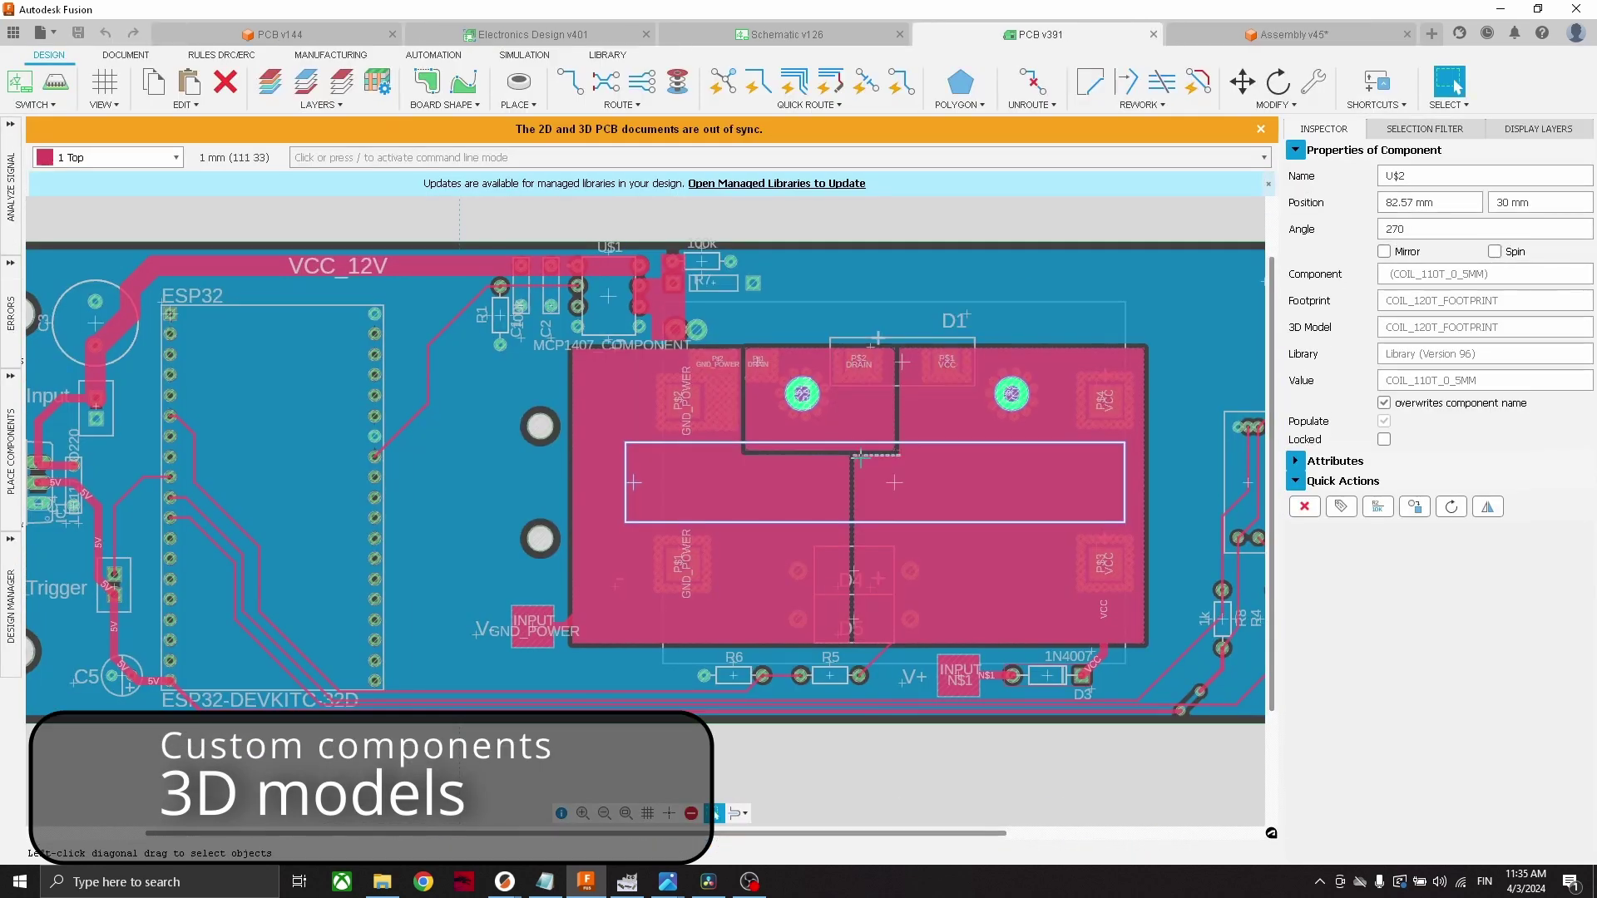
Examine the COIL_120T_FOOTPRINT outline and the surrounding pads and copper areas in the PCB layout
{"action": "scroll", "coordinate": [725, 466], "scroll_direction": "up", "scroll_amount": 3}
{"action": "scroll", "coordinate": [1081, 491], "scroll_direction": "down", "scroll_amount": 5}
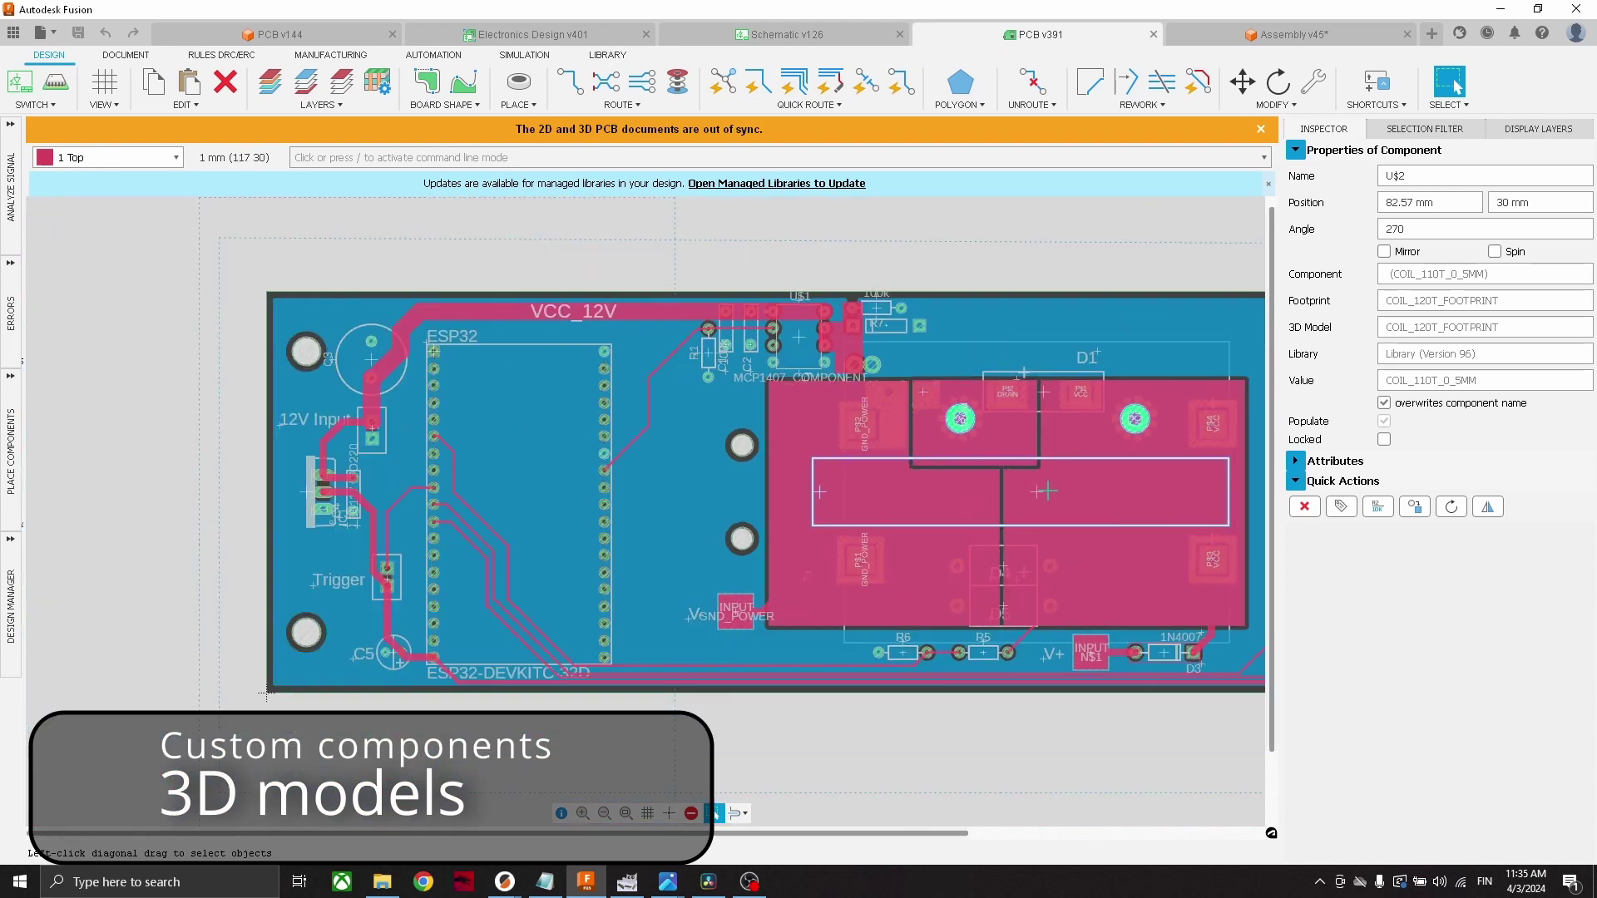
{"action": "scroll", "coordinate": [1052, 490], "scroll_direction": "up", "scroll_amount": 4}
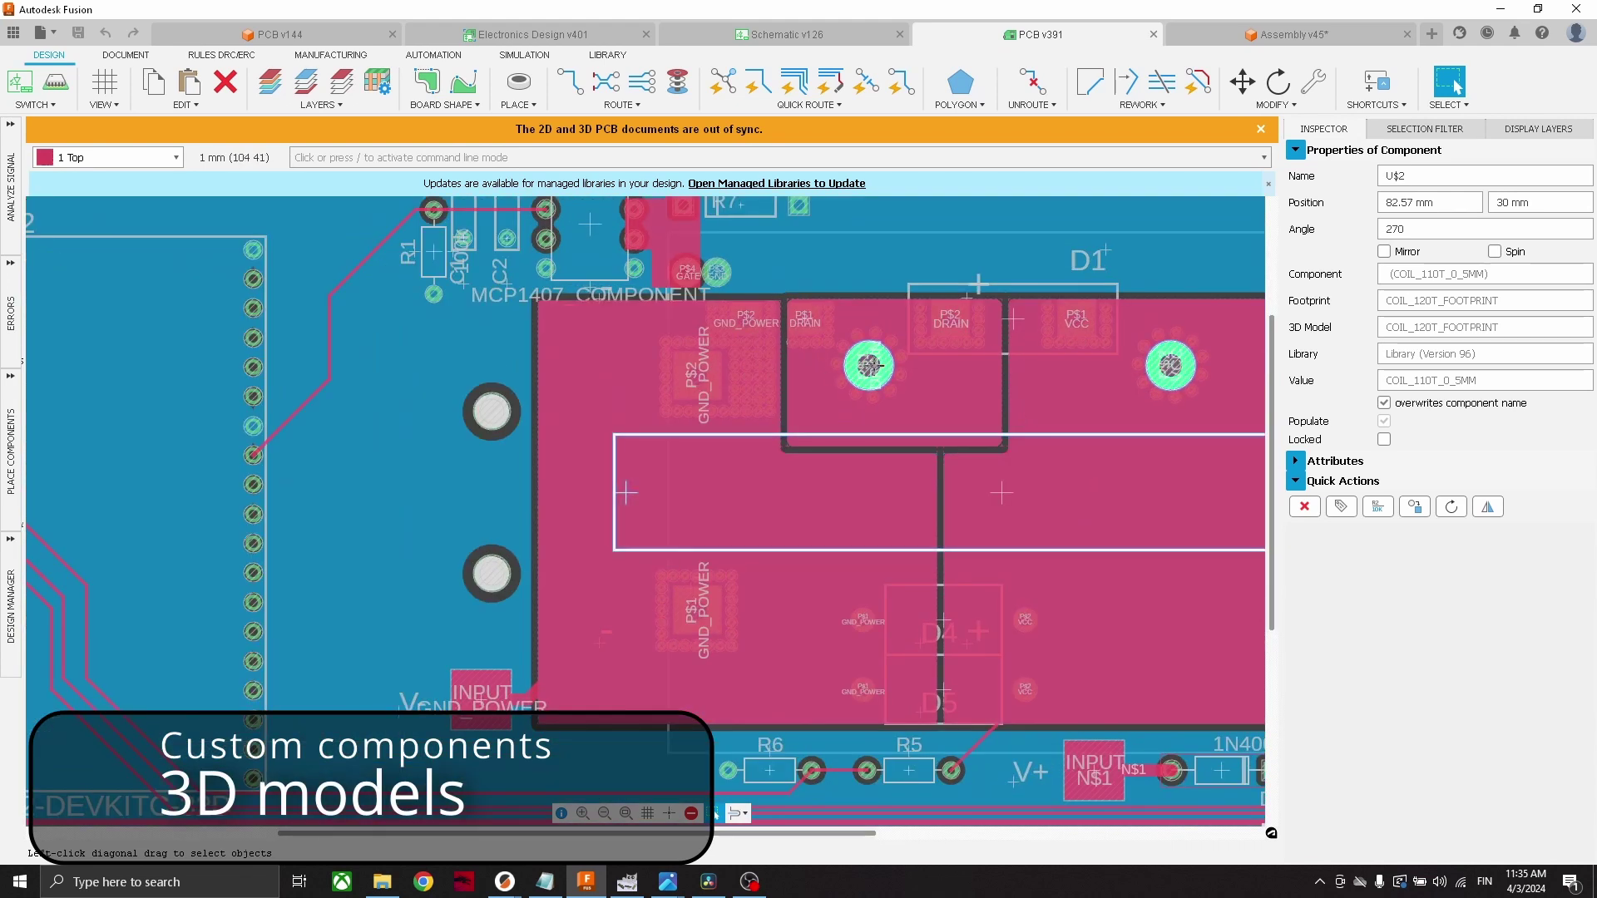
{"action": "scroll", "coordinate": [1020, 491], "scroll_direction": "down", "scroll_amount": 2}
{"action": "middle_click_drag", "start_coordinate": [1021, 492], "coordinate": [943, 512]}
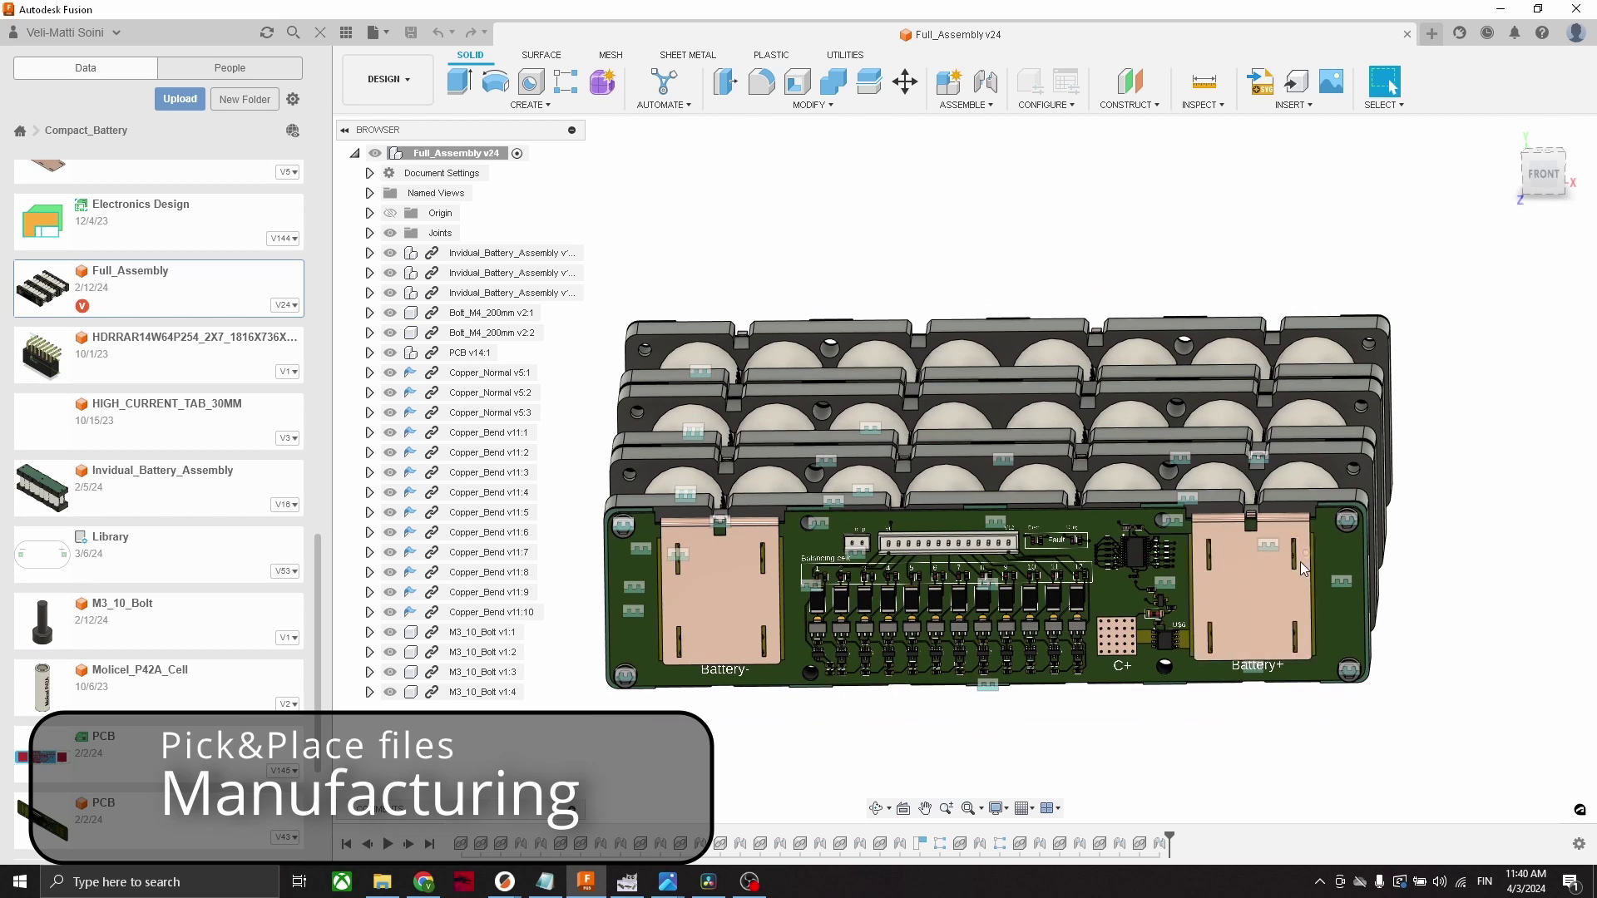
Inspect the circuit board and its balancing components on the front of the Full_Assembly battery pack
{"action": "middle_click_drag", "start_coordinate": [1248, 582], "coordinate": [930, 505], "text": "shift"}
{"action": "scroll", "coordinate": [930, 505], "scroll_direction": "up", "scroll_amount": 3}
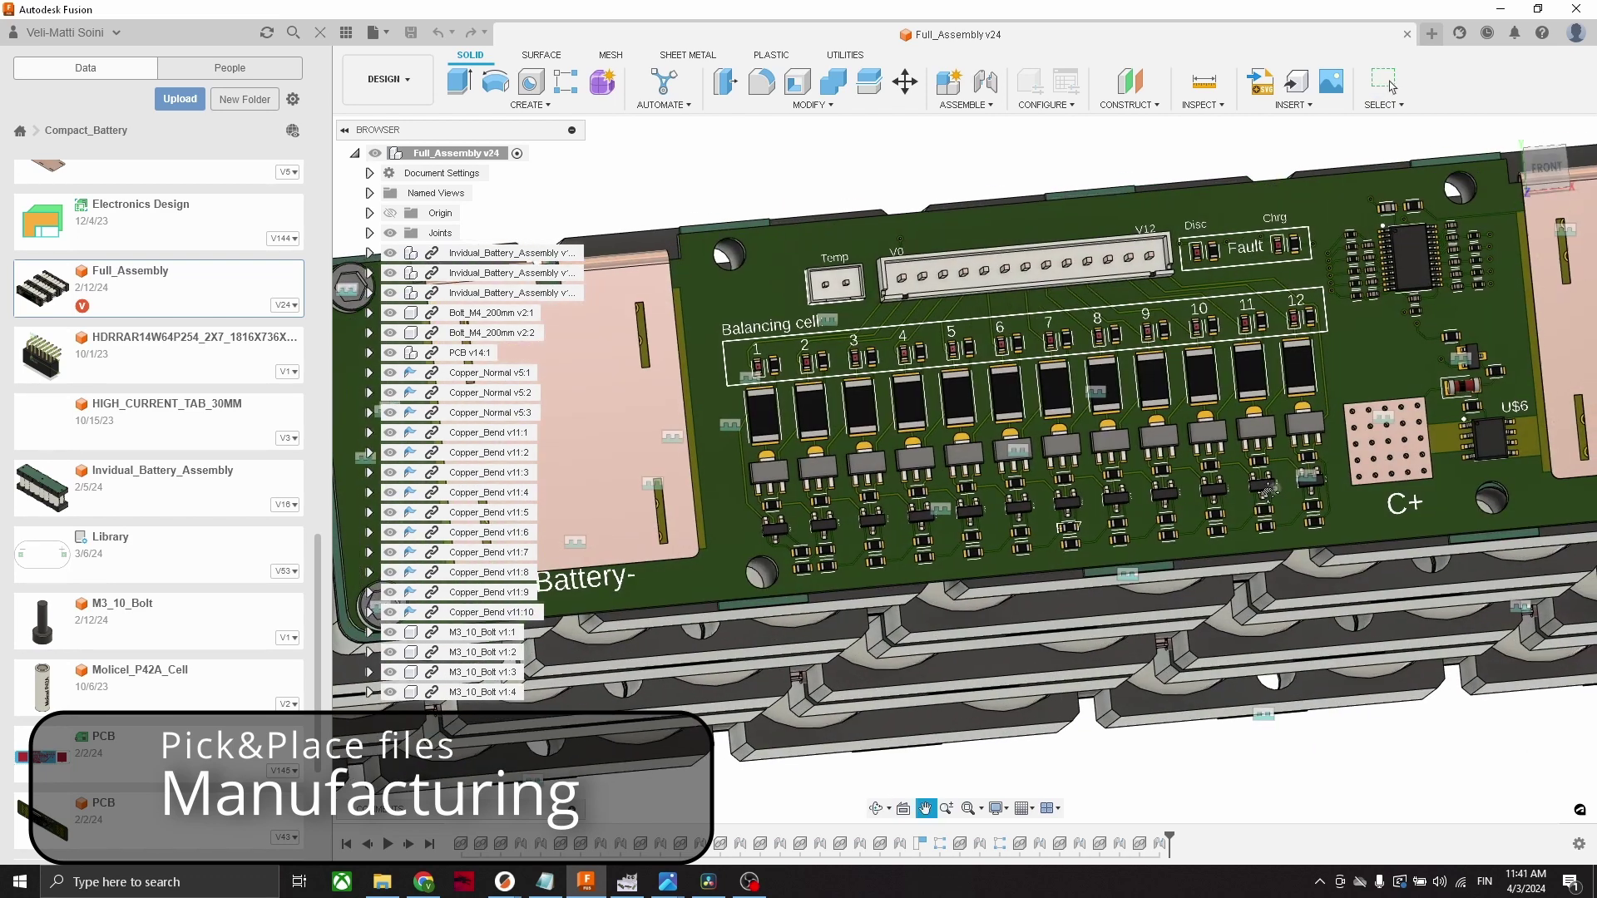
{"action": "scroll", "coordinate": [1234, 518], "scroll_direction": "down", "scroll_amount": 3}
{"action": "middle_click_drag", "start_coordinate": [1233, 517], "coordinate": [1230, 432], "text": "shift"}
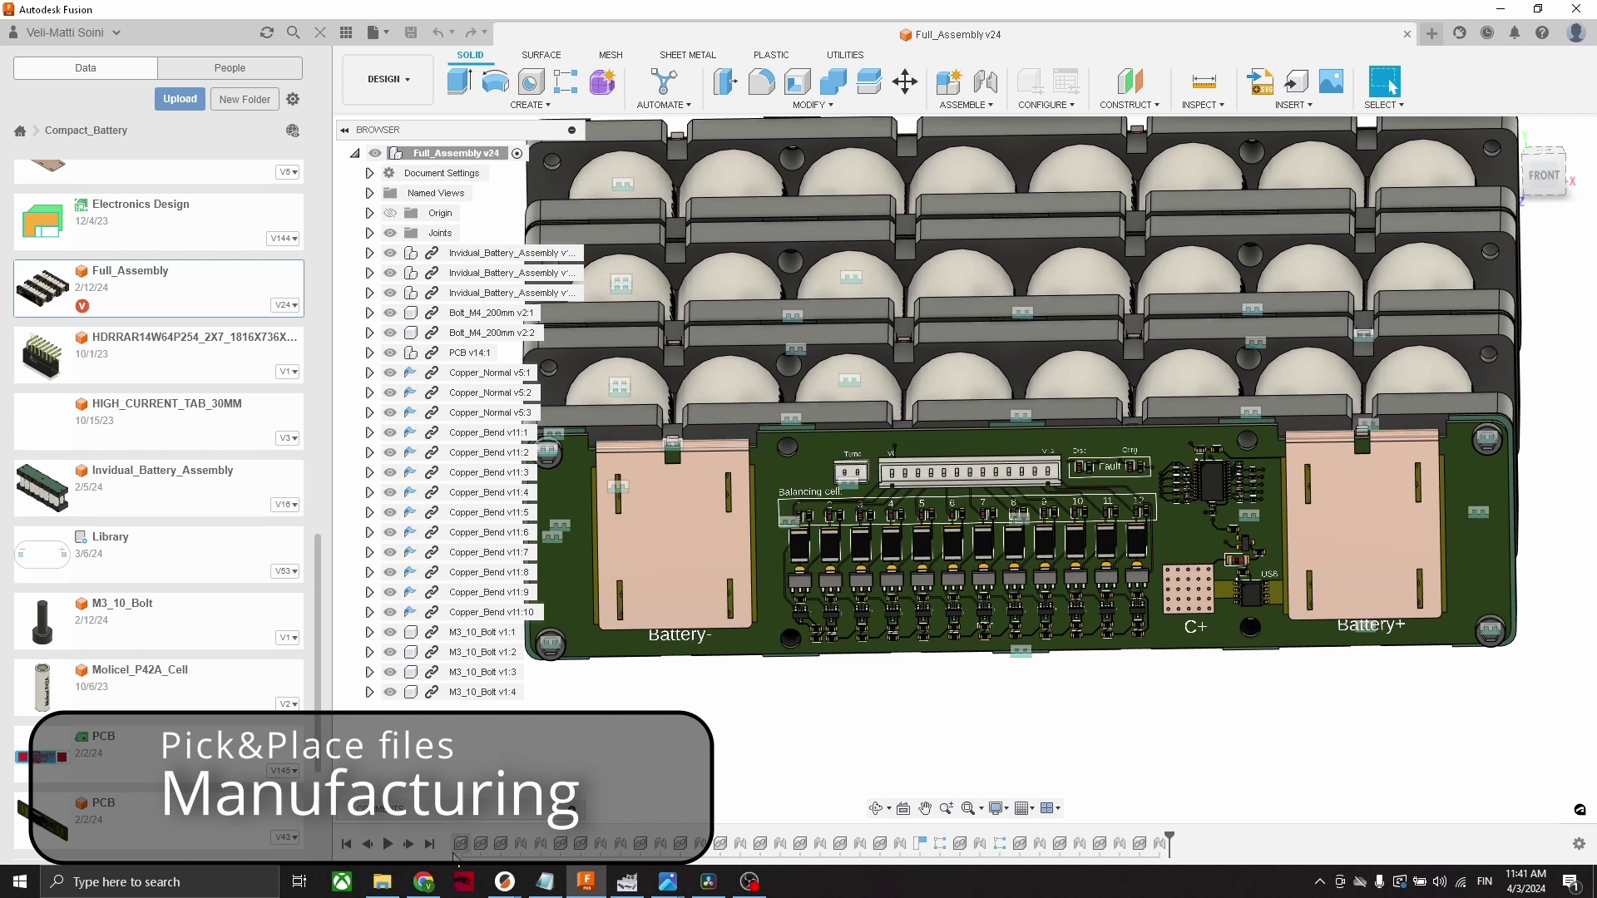
Switch to Chrome and review the designators, positions, layers and rotations throughout the PnP_PCB v142_front spreadsheet
{"action": "left_click", "coordinate": [423, 882]}
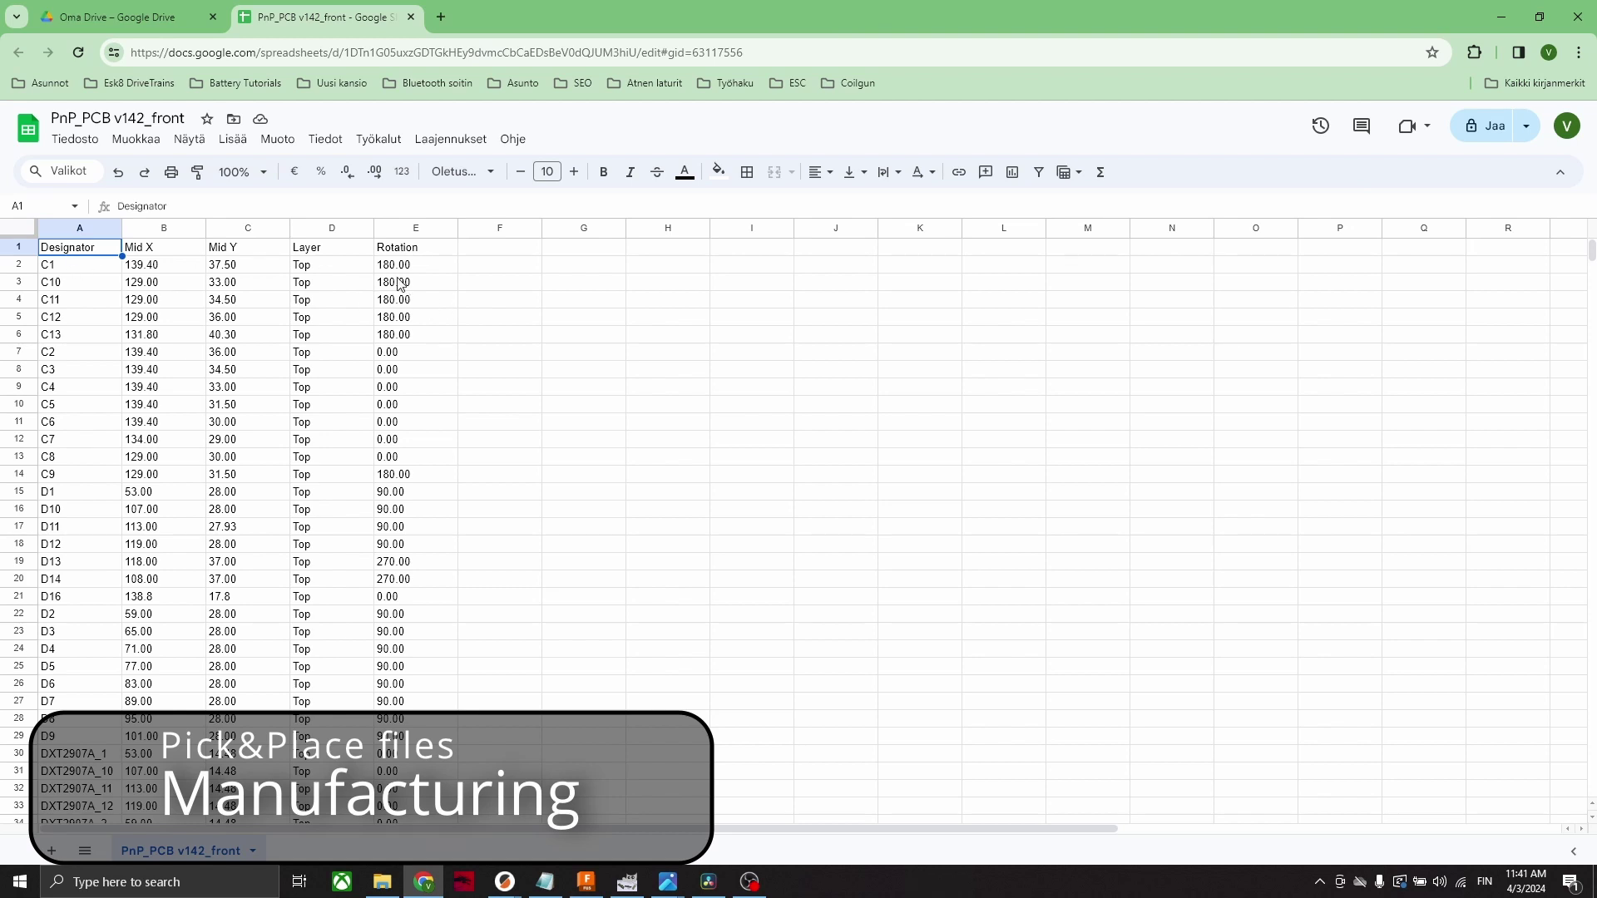
{"action": "scroll", "coordinate": [416, 271], "scroll_direction": "down", "scroll_amount": 5}
{"action": "scroll", "coordinate": [391, 285], "scroll_direction": "up", "scroll_amount": 5}
{"action": "scroll", "coordinate": [308, 391], "scroll_direction": "down", "scroll_amount": 15}
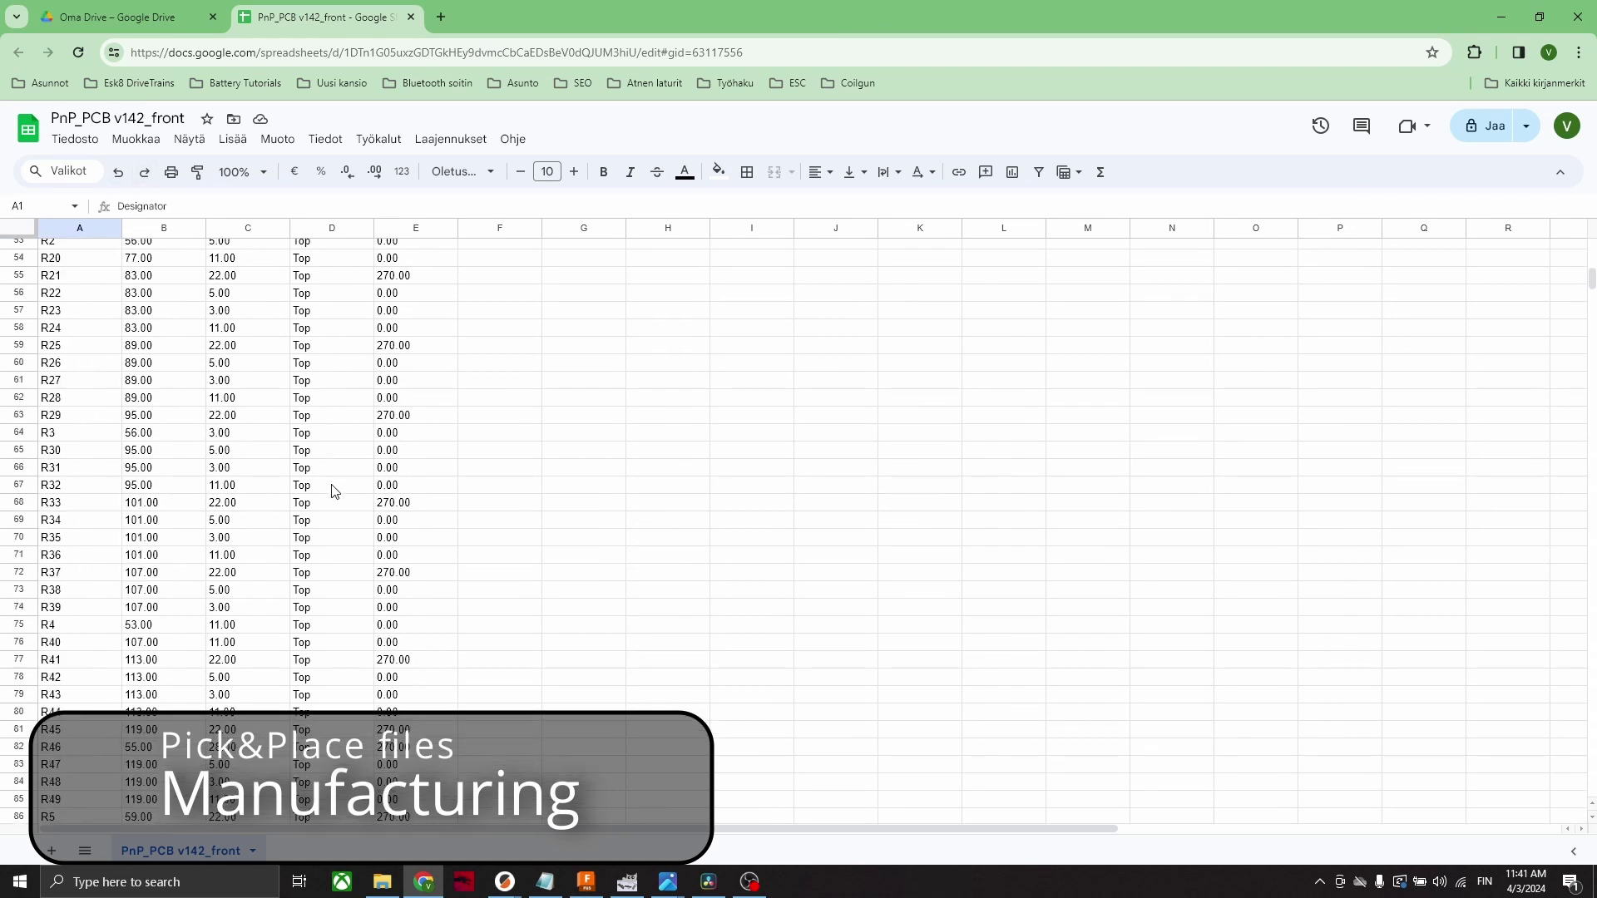
{"action": "scroll", "coordinate": [320, 492], "scroll_direction": "down", "scroll_amount": 5}
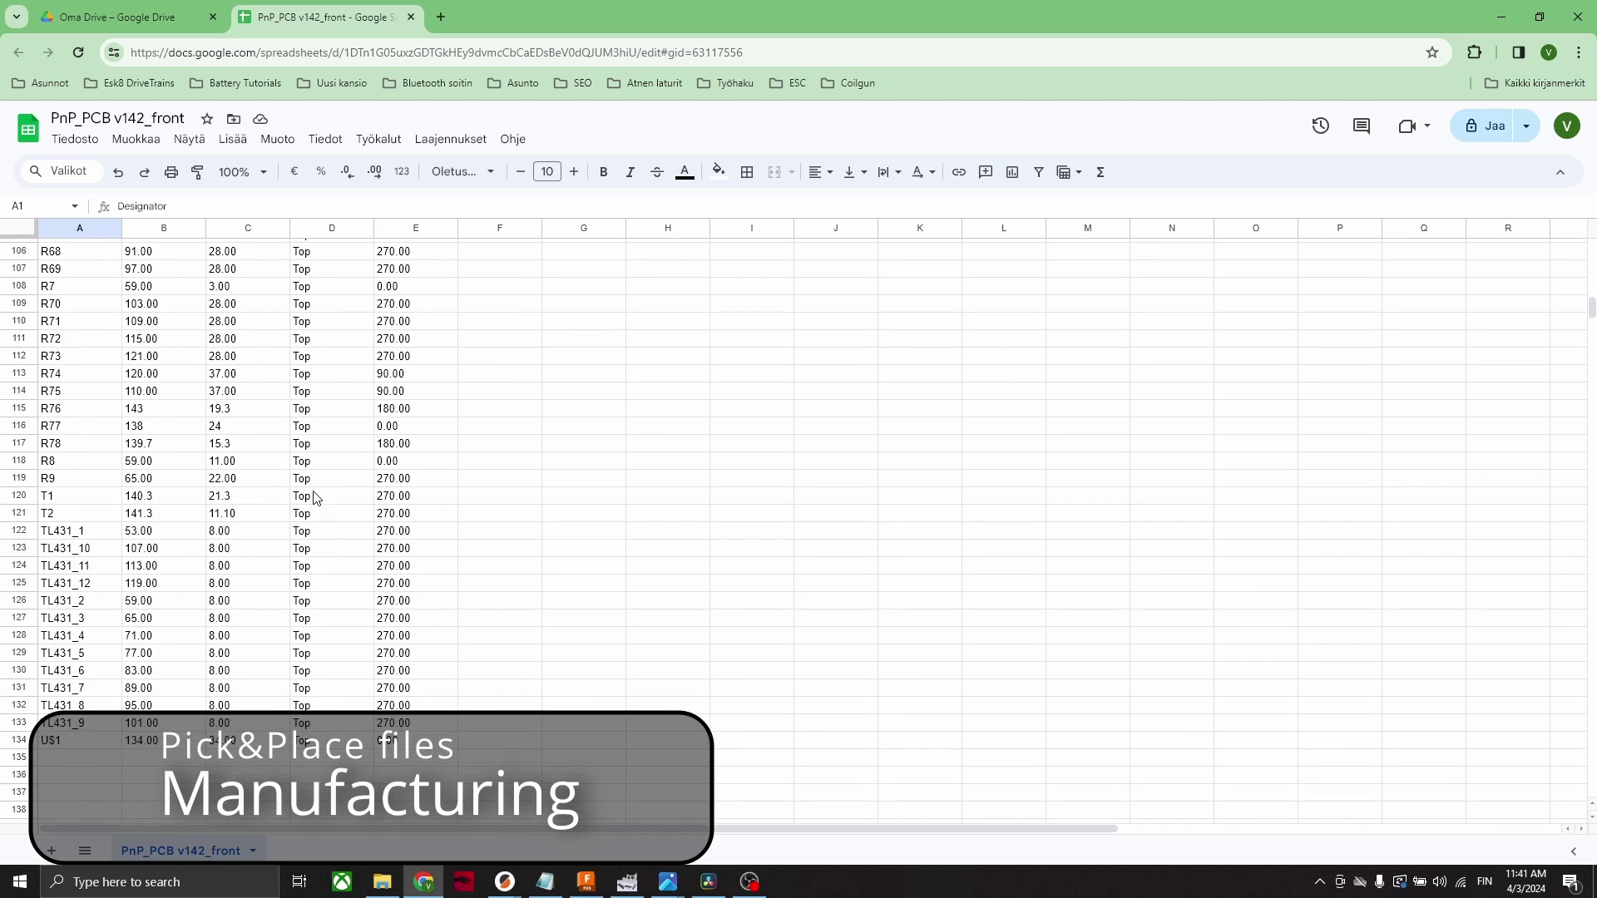
{"action": "scroll", "coordinate": [316, 498], "scroll_direction": "up", "scroll_amount": 20}
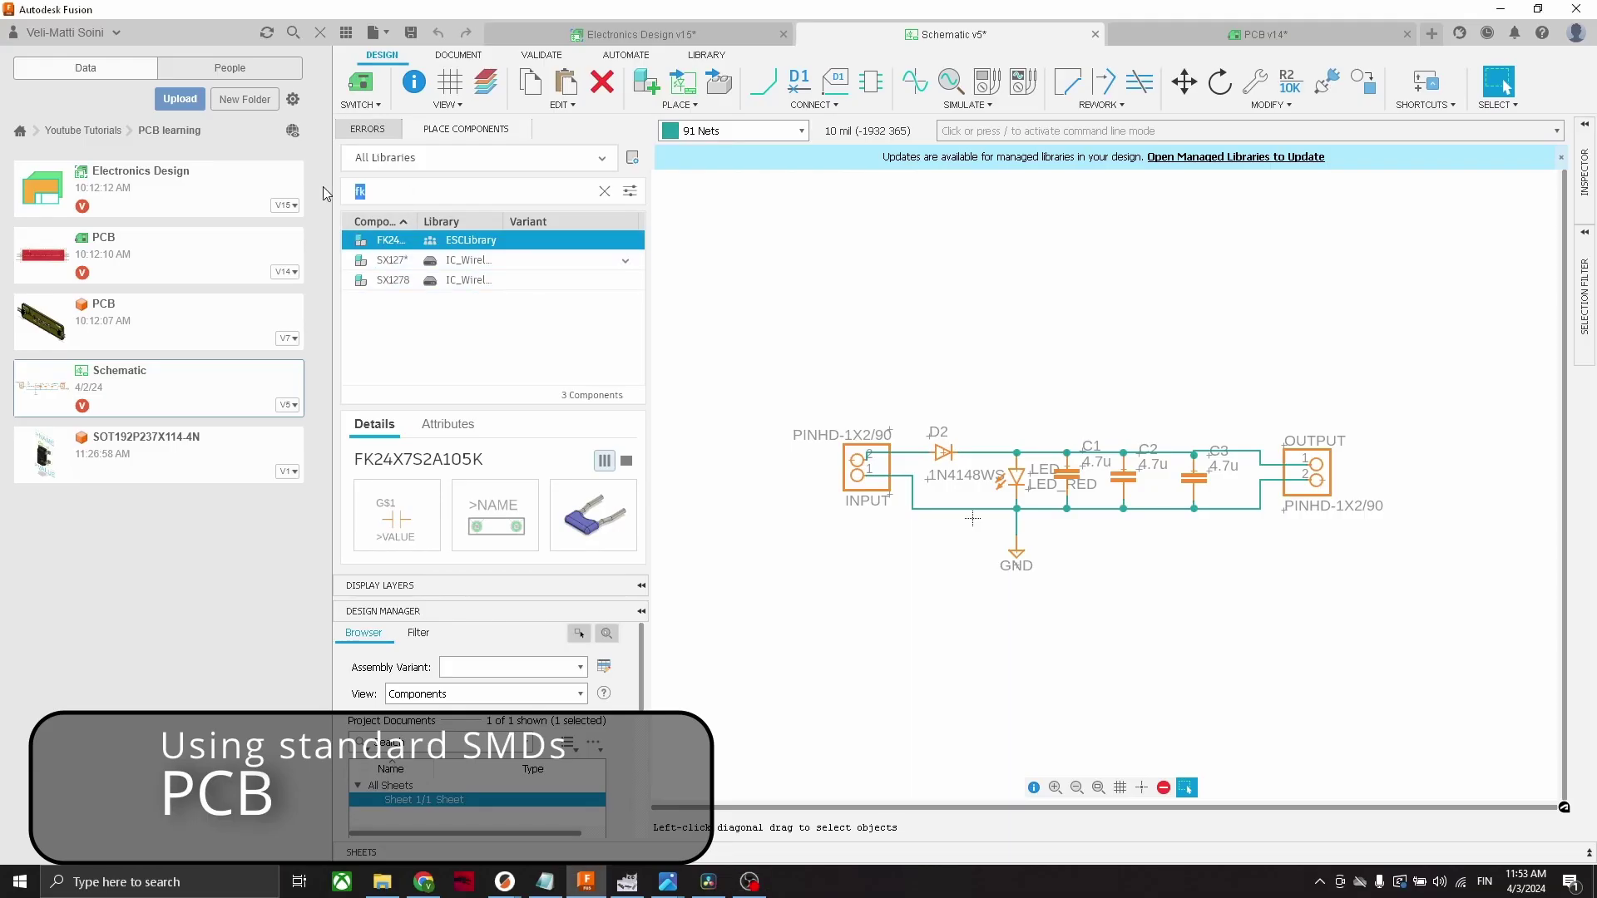
Search all component libraries for "capacitor" and list the package variants of component C in the Capacitor library
{"action": "type", "text": "capacitor"}
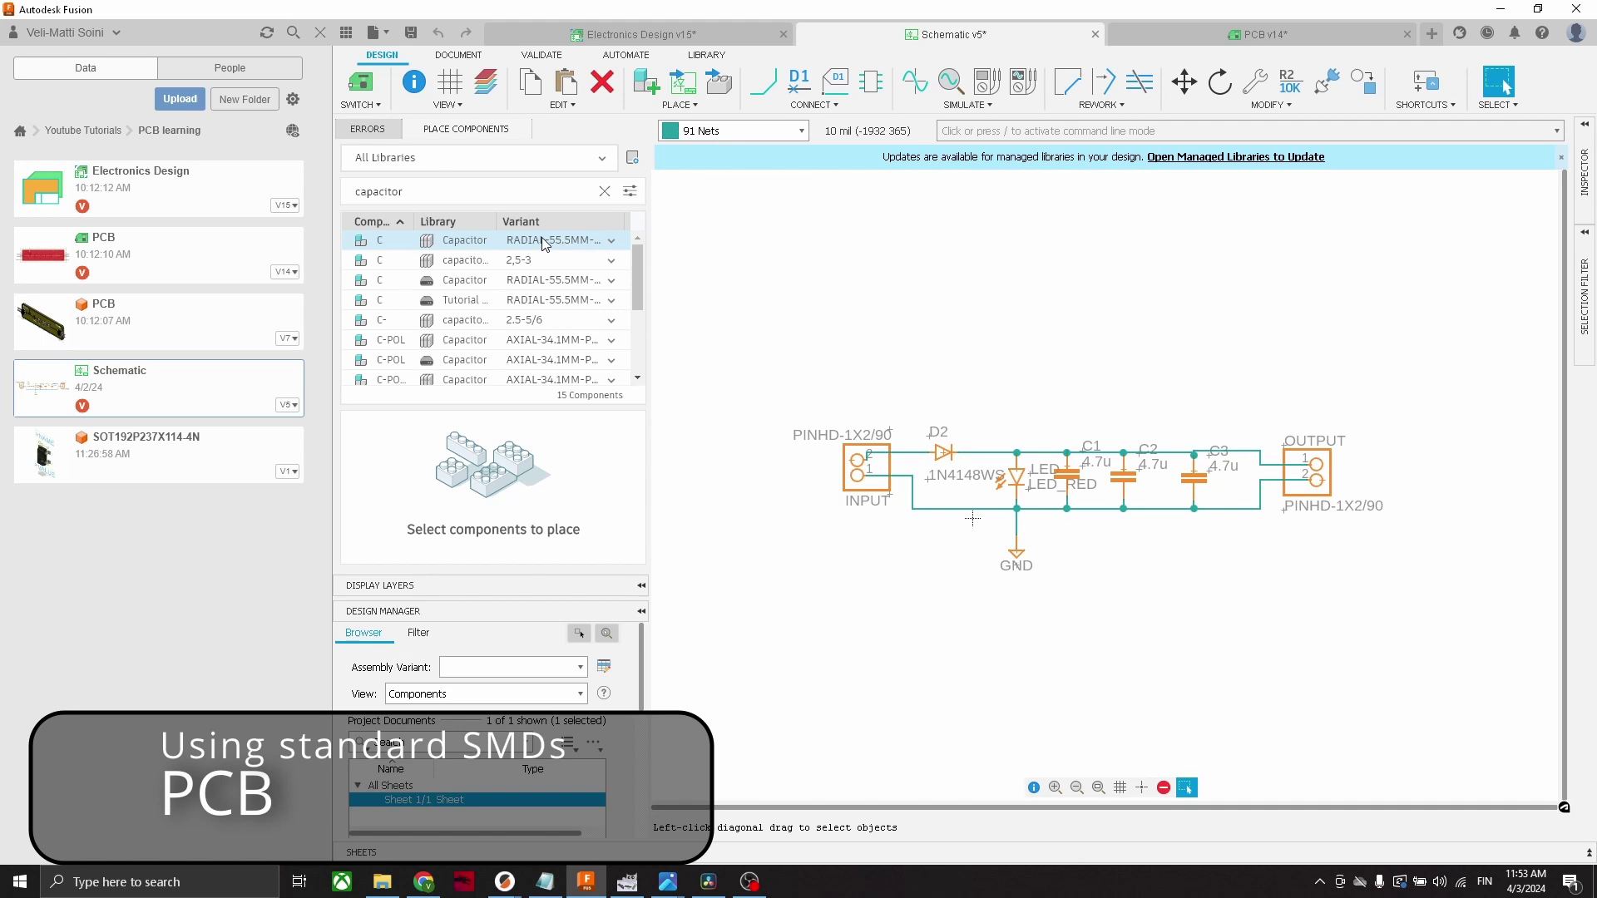
{"action": "left_click", "coordinate": [612, 241]}
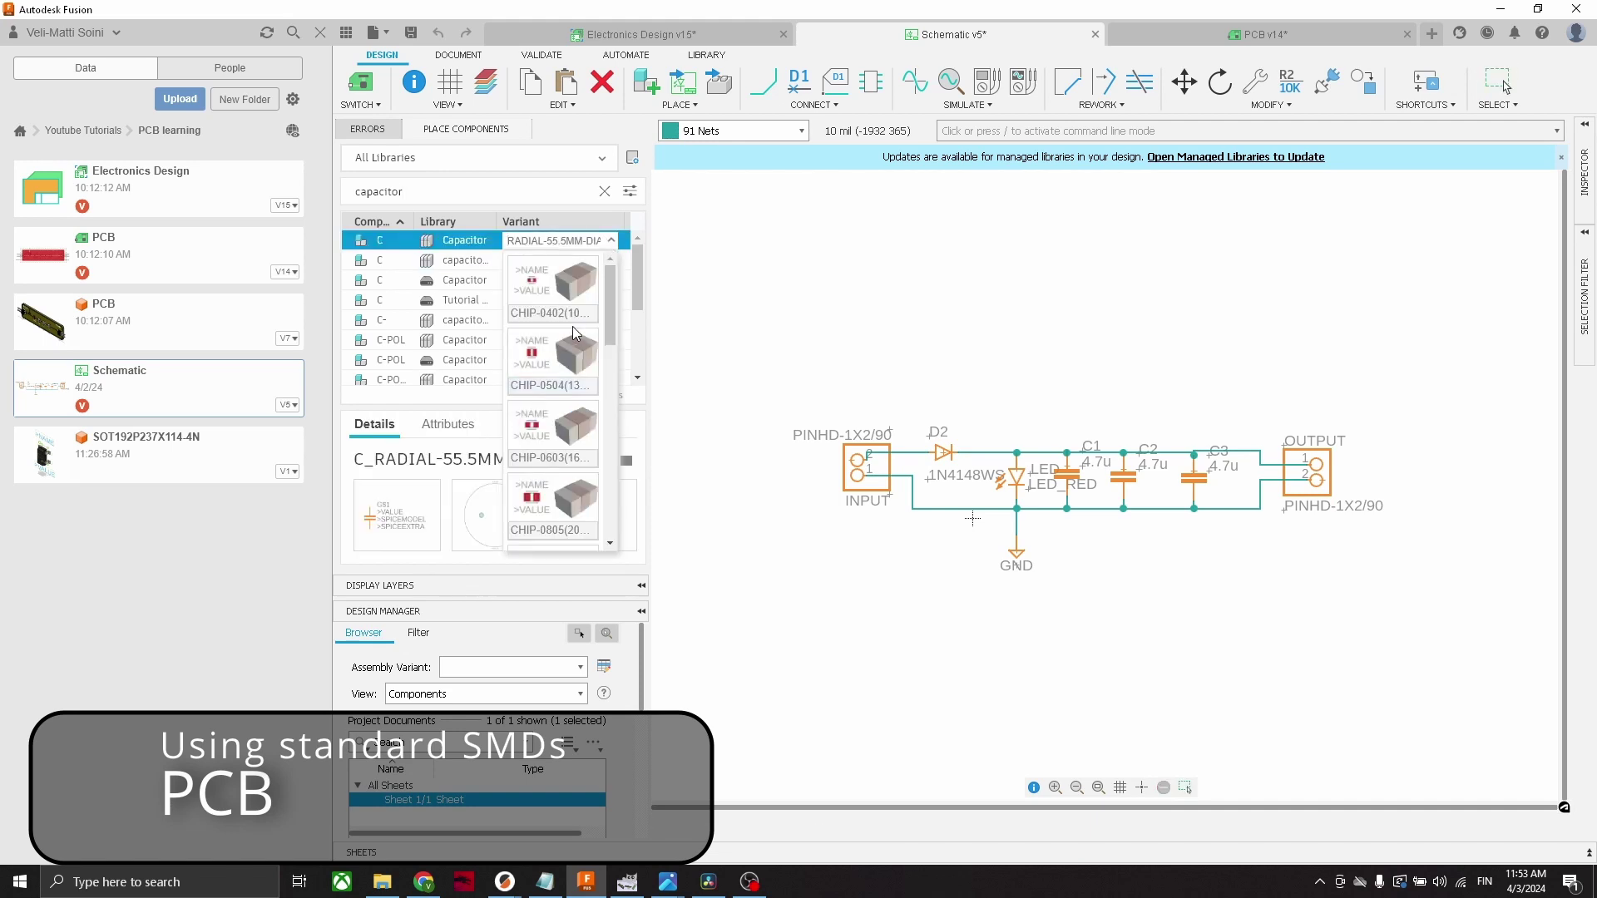
{"action": "scroll", "coordinate": [571, 372], "scroll_direction": "down", "scroll_amount": 2}
{"action": "scroll", "coordinate": [570, 371], "scroll_direction": "down", "scroll_amount": 3}
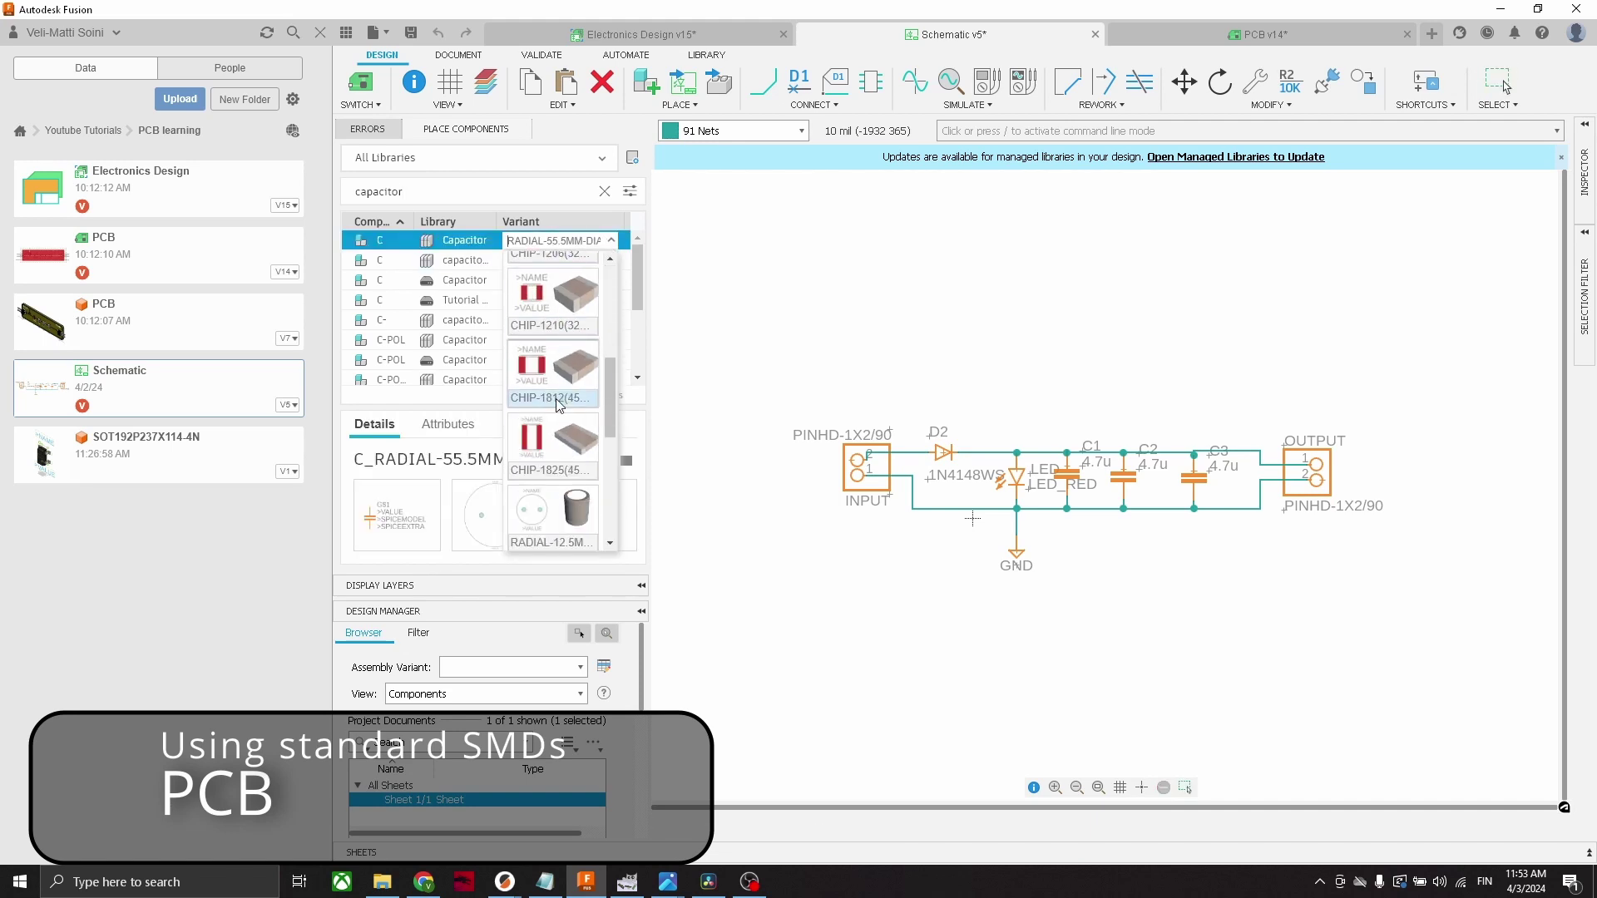
{"action": "scroll", "coordinate": [565, 412], "scroll_direction": "up", "scroll_amount": 5}
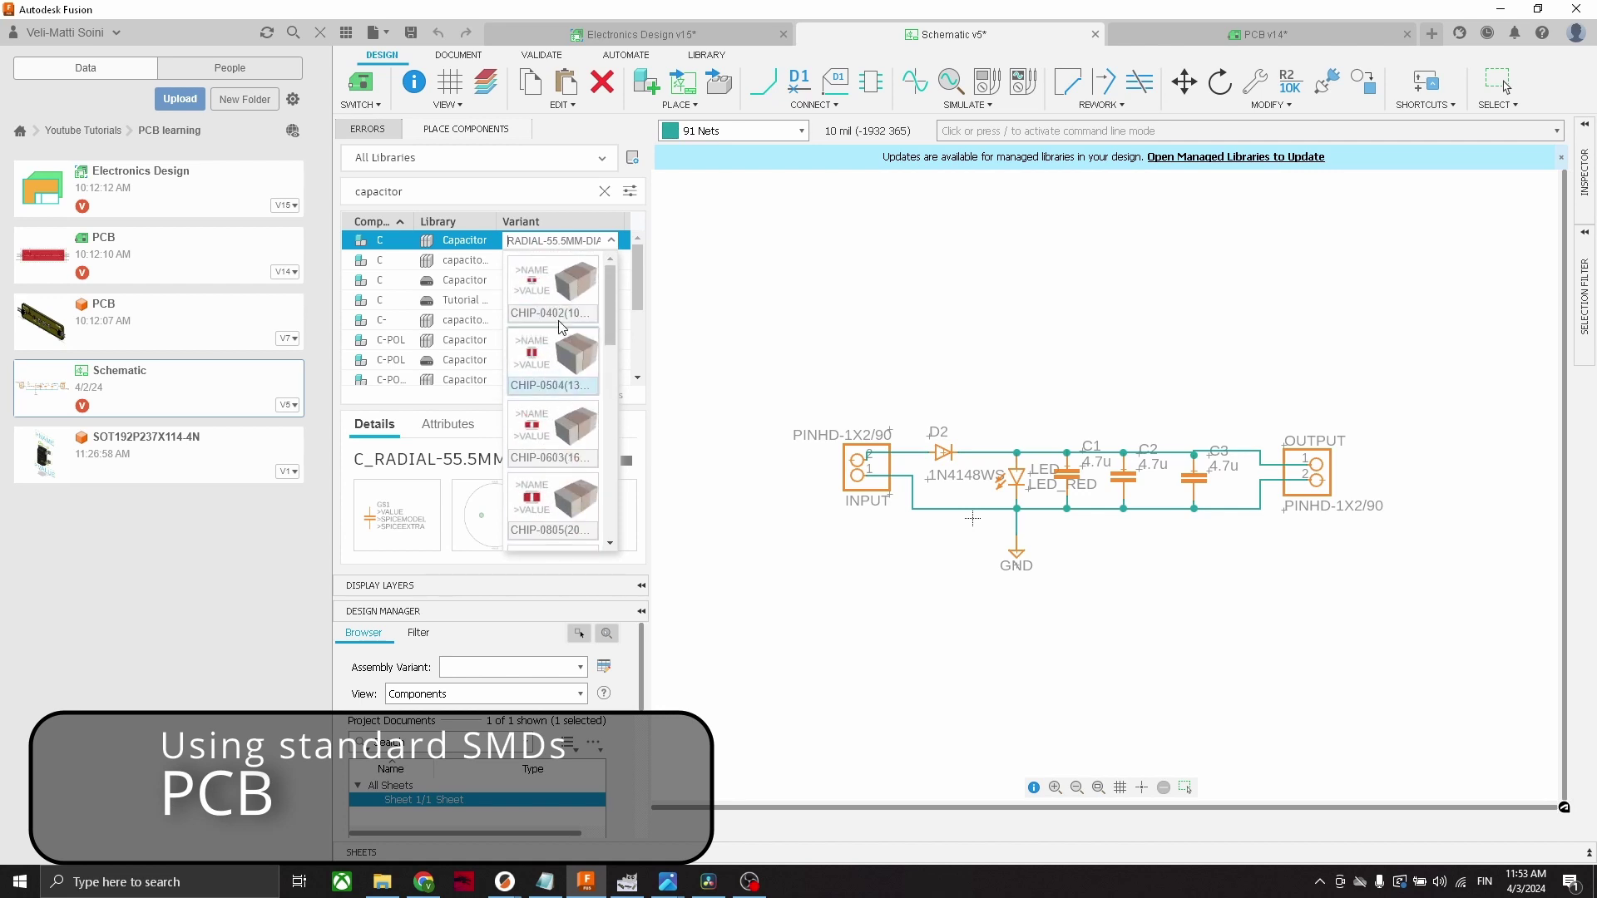
Compare the chip, radial and tantalum package variants offered for capacitor component C
{"action": "scroll", "coordinate": [566, 329], "scroll_direction": "down", "scroll_amount": 3}
{"action": "scroll", "coordinate": [566, 329], "scroll_direction": "down", "scroll_amount": 6}
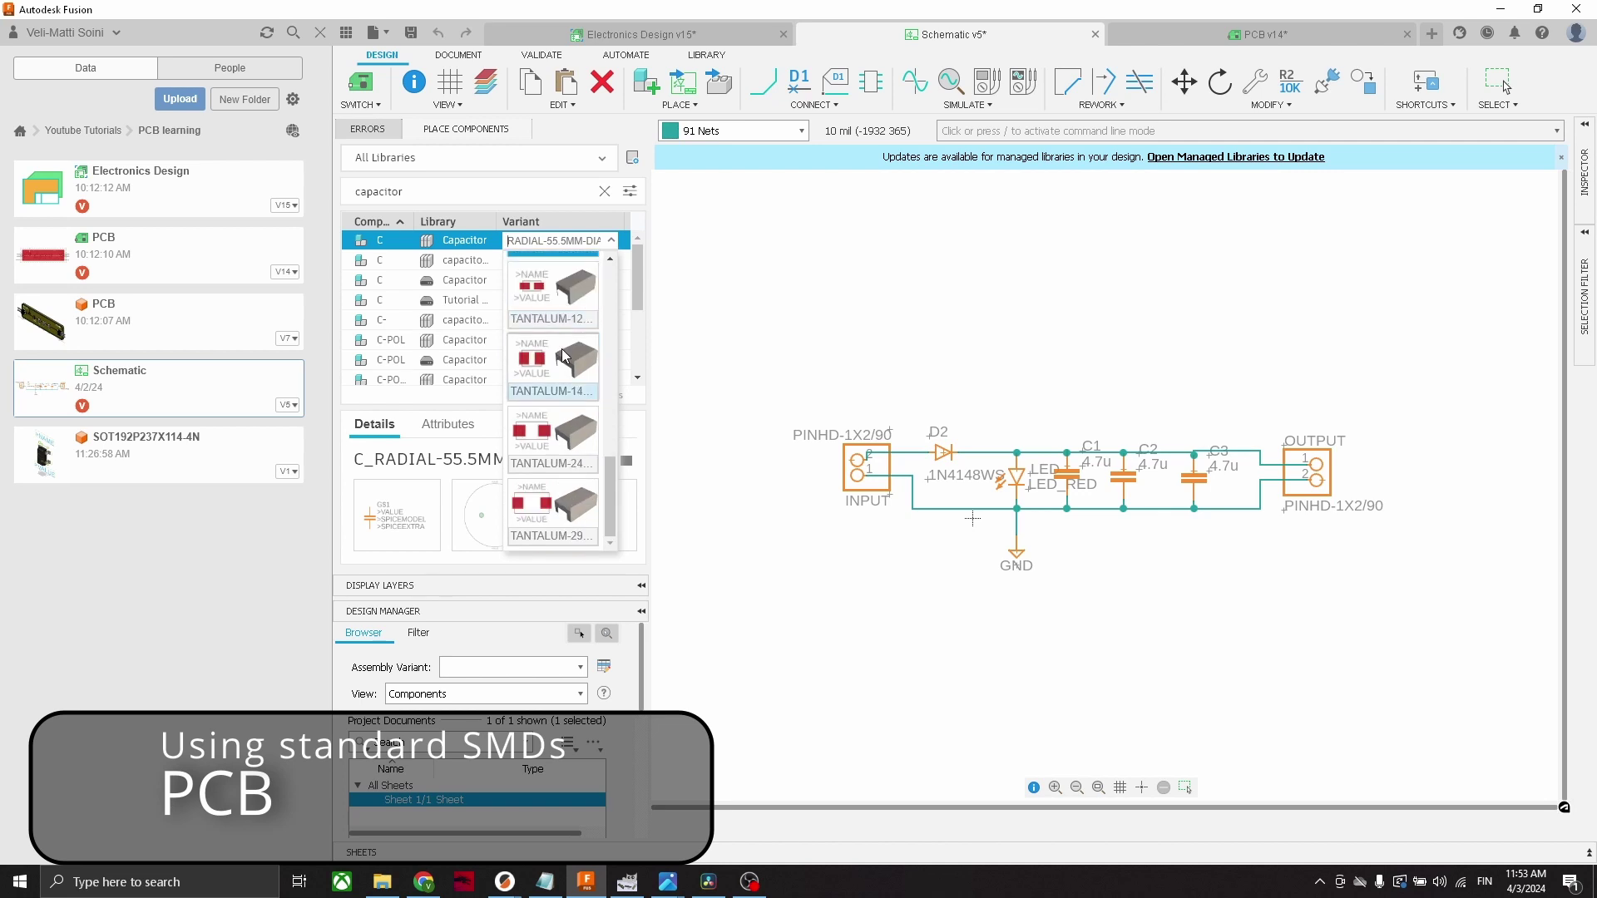
{"action": "scroll", "coordinate": [565, 404], "scroll_direction": "up", "scroll_amount": 3}
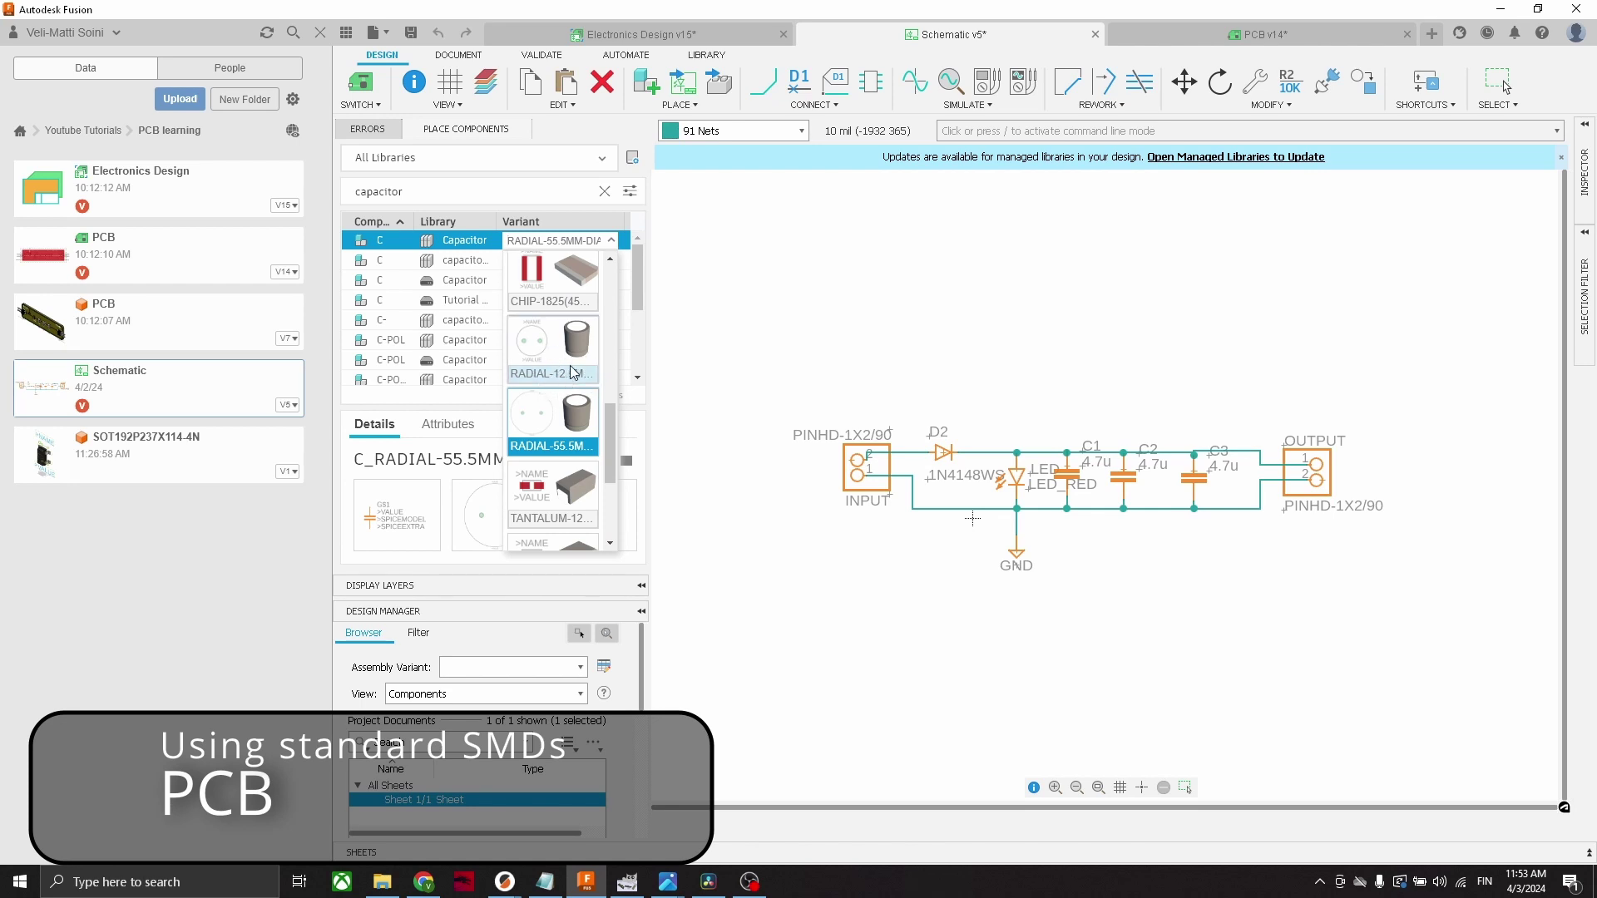
{"action": "scroll", "coordinate": [576, 346], "scroll_direction": "up", "scroll_amount": 5}
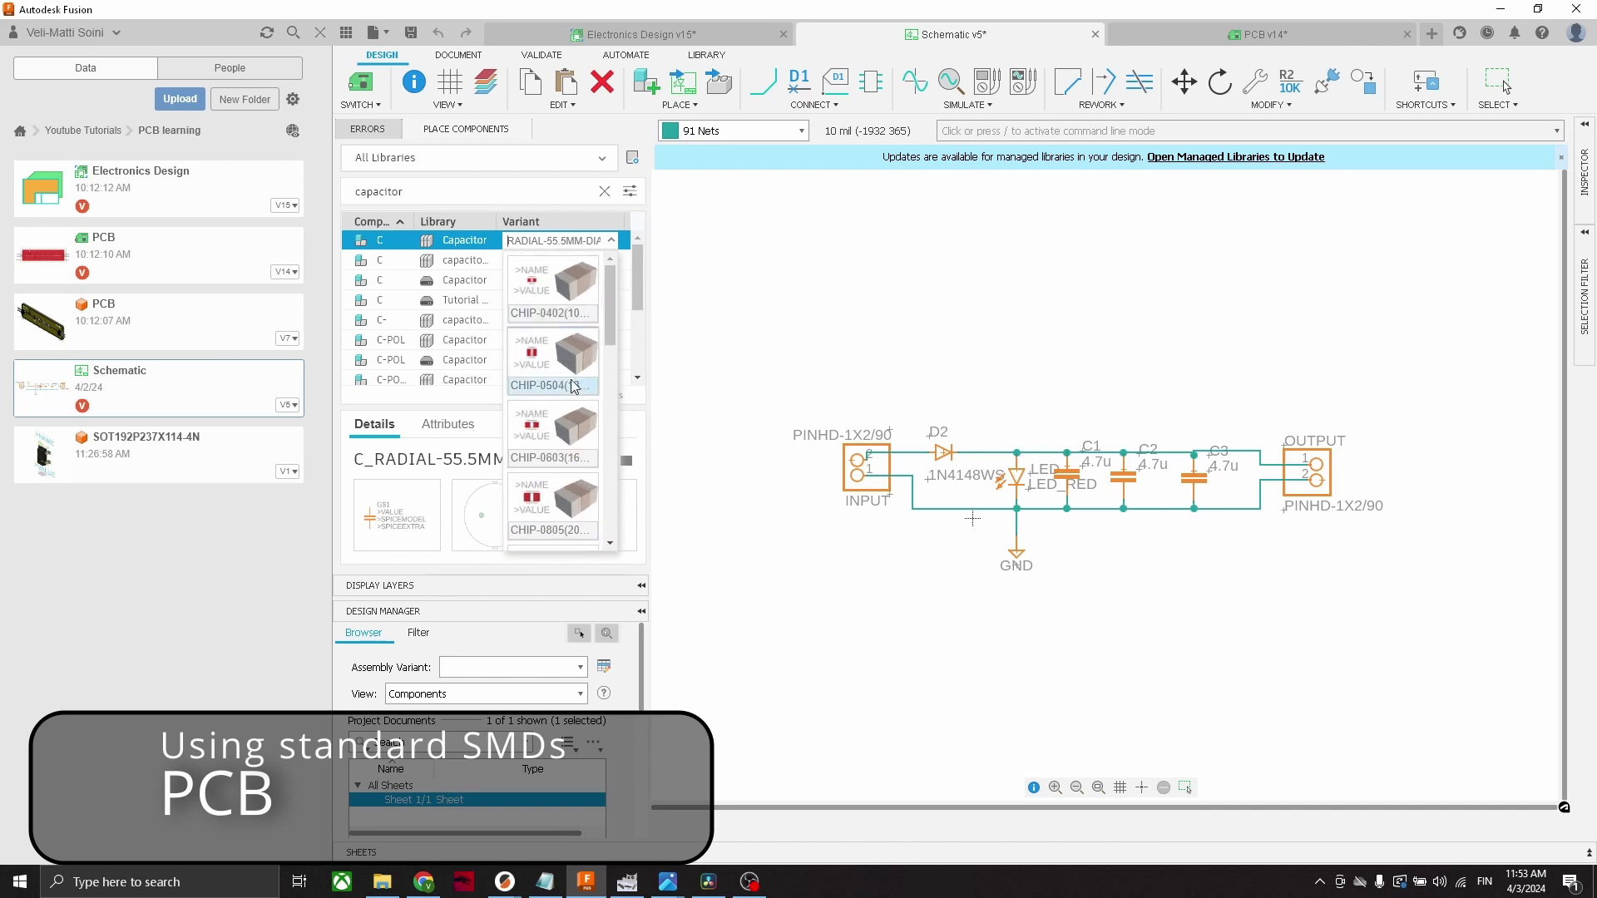
{"action": "scroll", "coordinate": [577, 333], "scroll_direction": "down", "scroll_amount": 6}
{"action": "scroll", "coordinate": [570, 379], "scroll_direction": "up", "scroll_amount": 2}
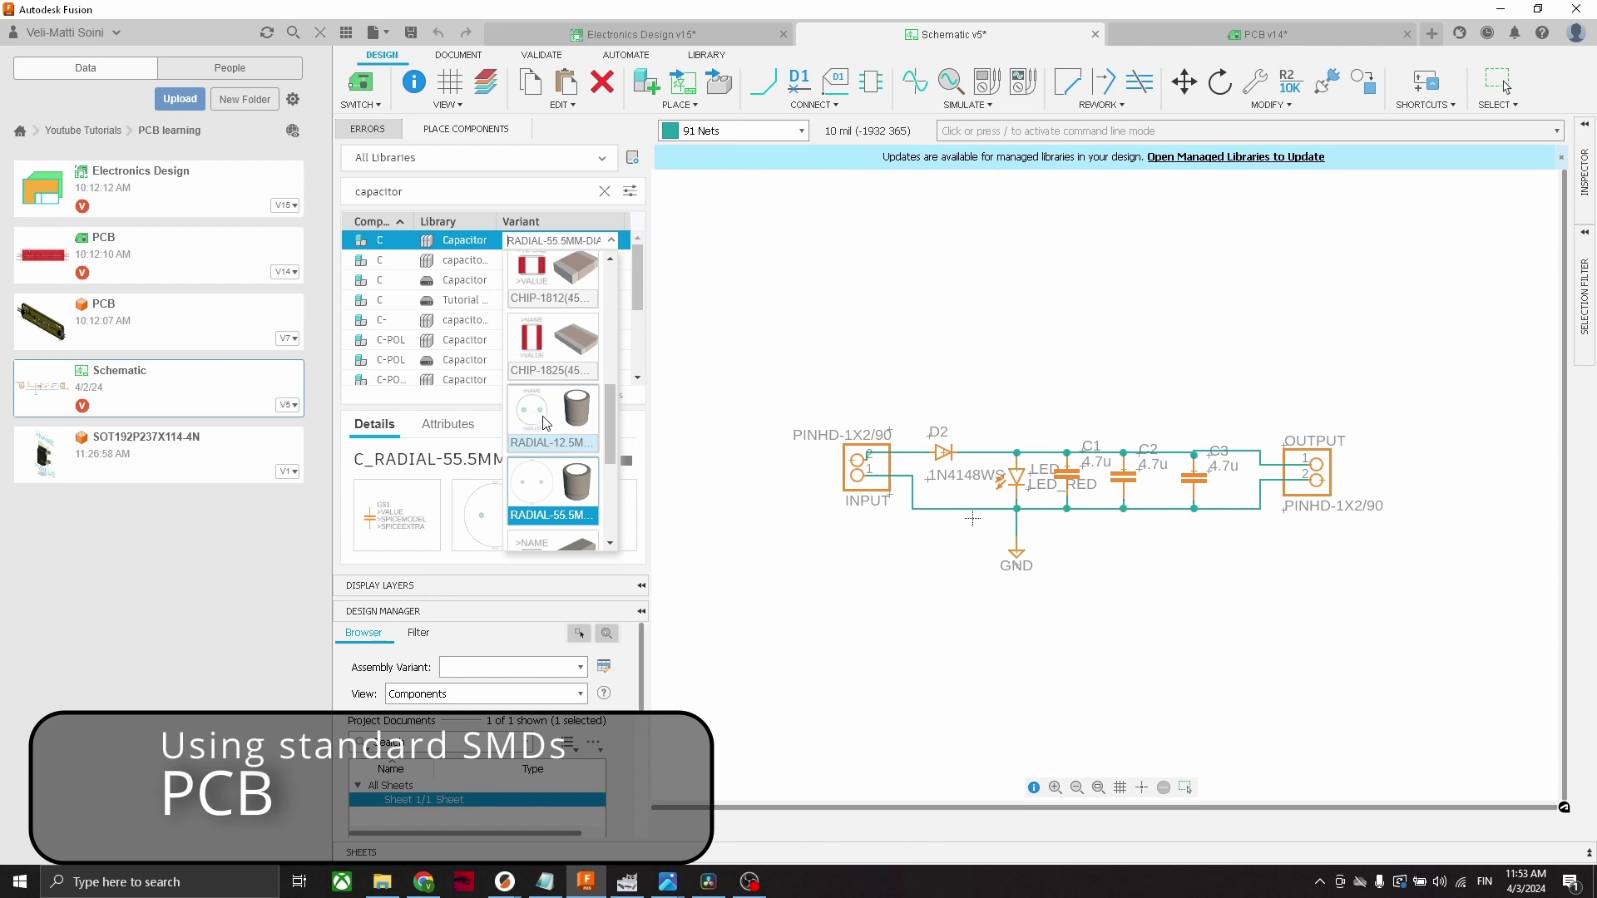
{"action": "left_click_drag", "start_coordinate": [609, 431], "coordinate": [543, 291]}
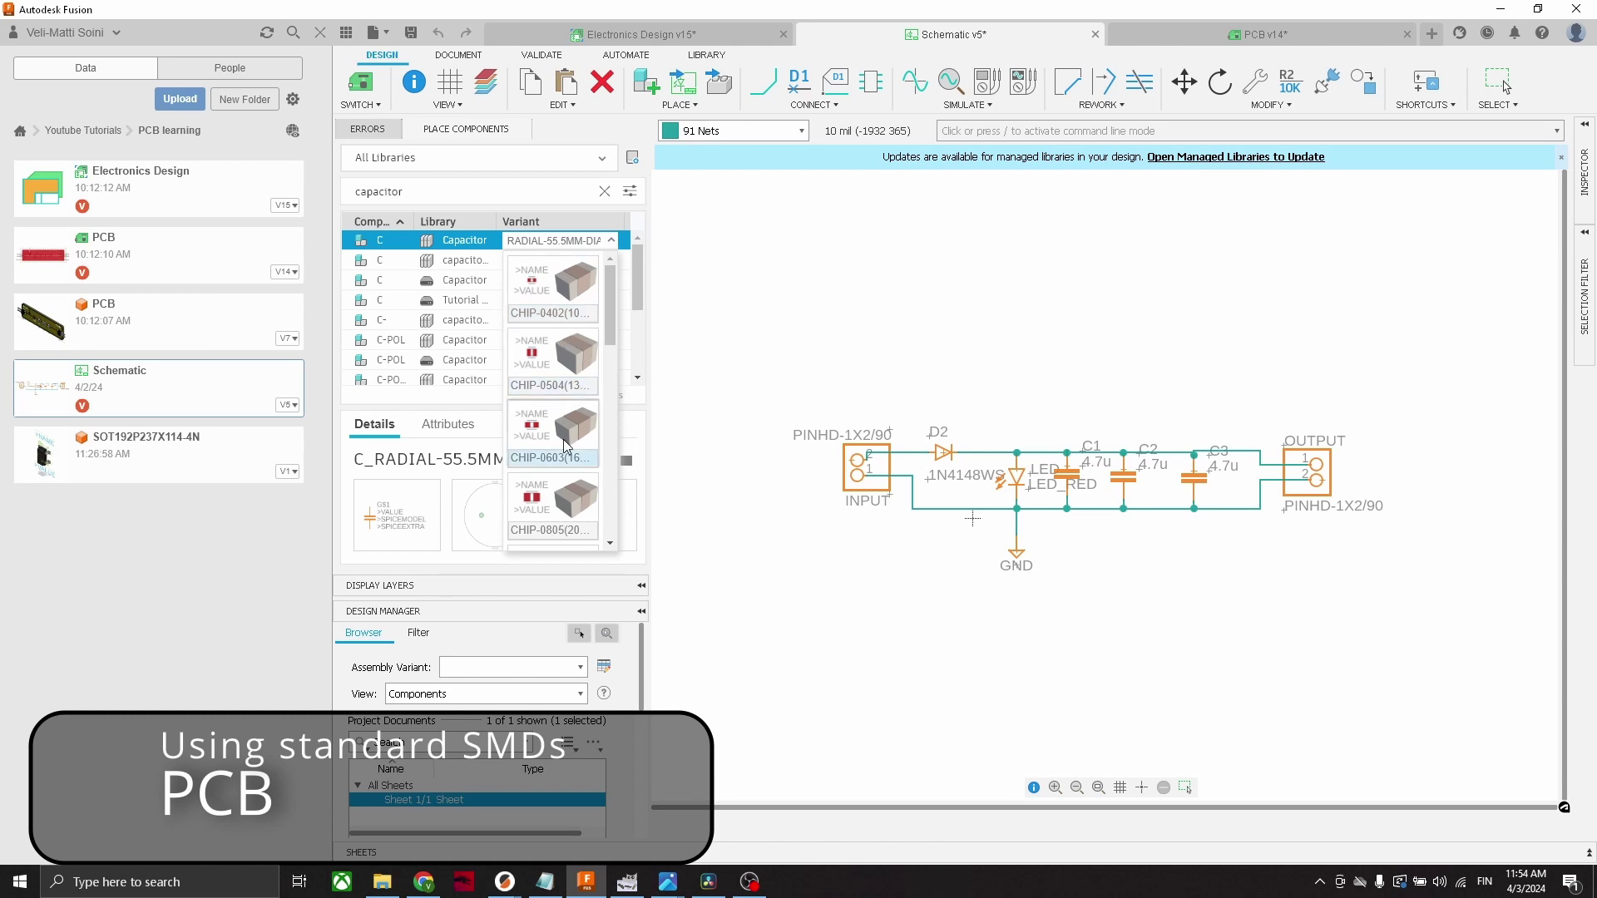
{"action": "scroll", "coordinate": [568, 467], "scroll_direction": "down", "scroll_amount": 4}
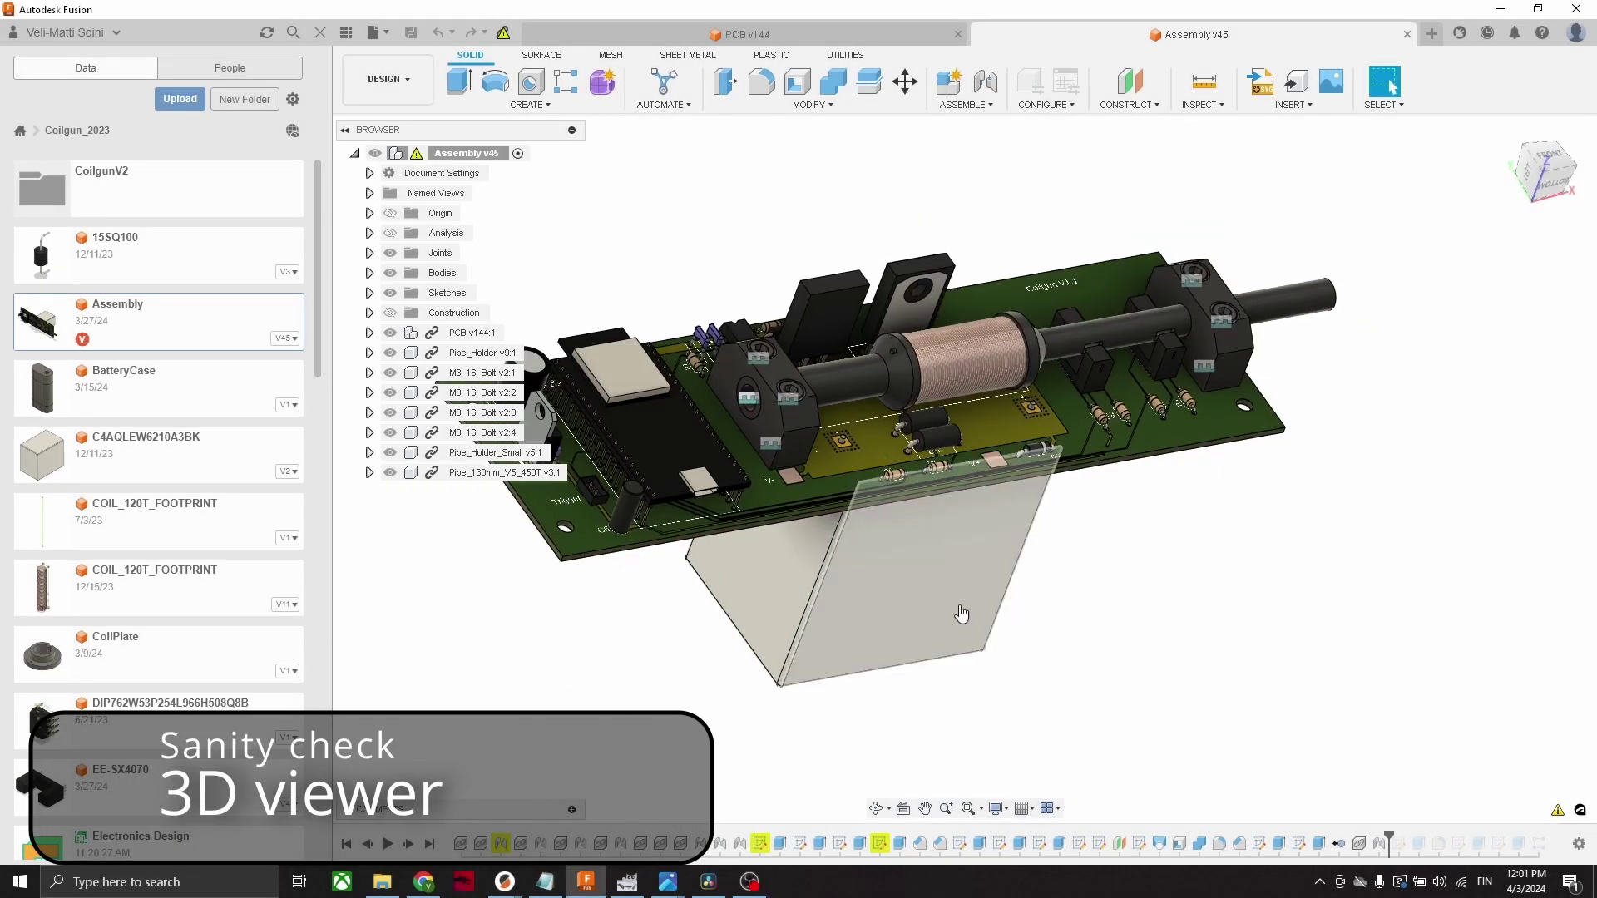
Inspect the coilgun assembly from several sides to check how the coil, pipe holders and board parts fit together
{"action": "middle_click_drag", "start_coordinate": [962, 614], "coordinate": [1106, 613], "text": "shift"}
{"action": "scroll", "coordinate": [1040, 497], "scroll_direction": "up", "scroll_amount": 3}
{"action": "middle_click_drag", "start_coordinate": [1040, 497], "coordinate": [1492, 525], "text": "shift"}
{"action": "scroll", "coordinate": [1491, 525], "scroll_direction": "down", "scroll_amount": 3}
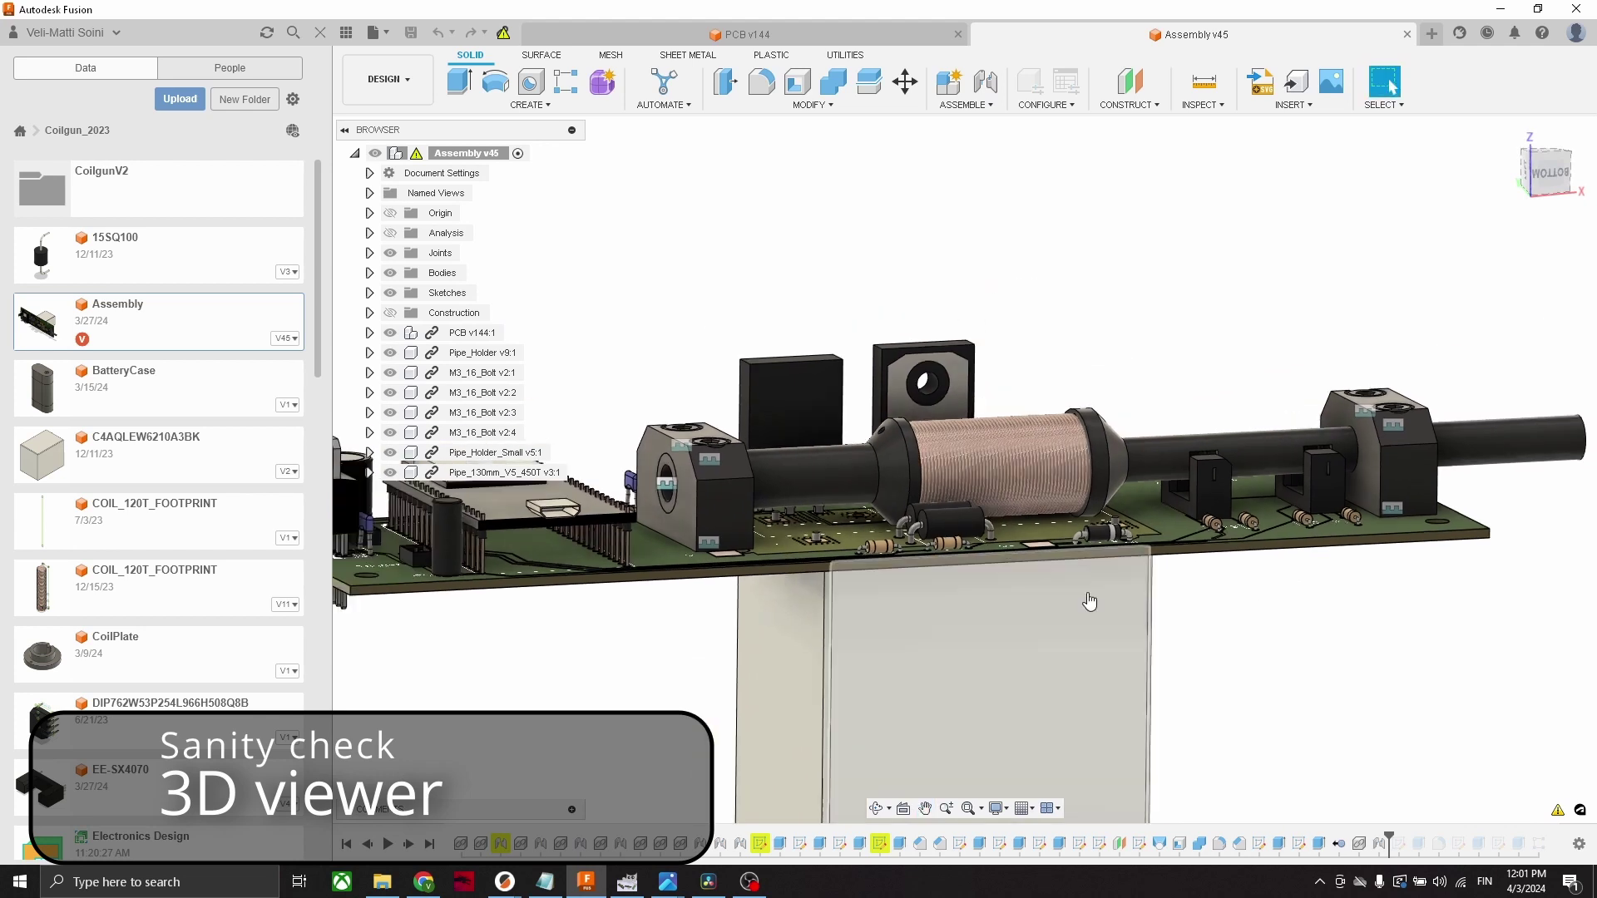
{"action": "middle_click_drag", "start_coordinate": [1248, 532], "coordinate": [1047, 579], "text": "shift"}
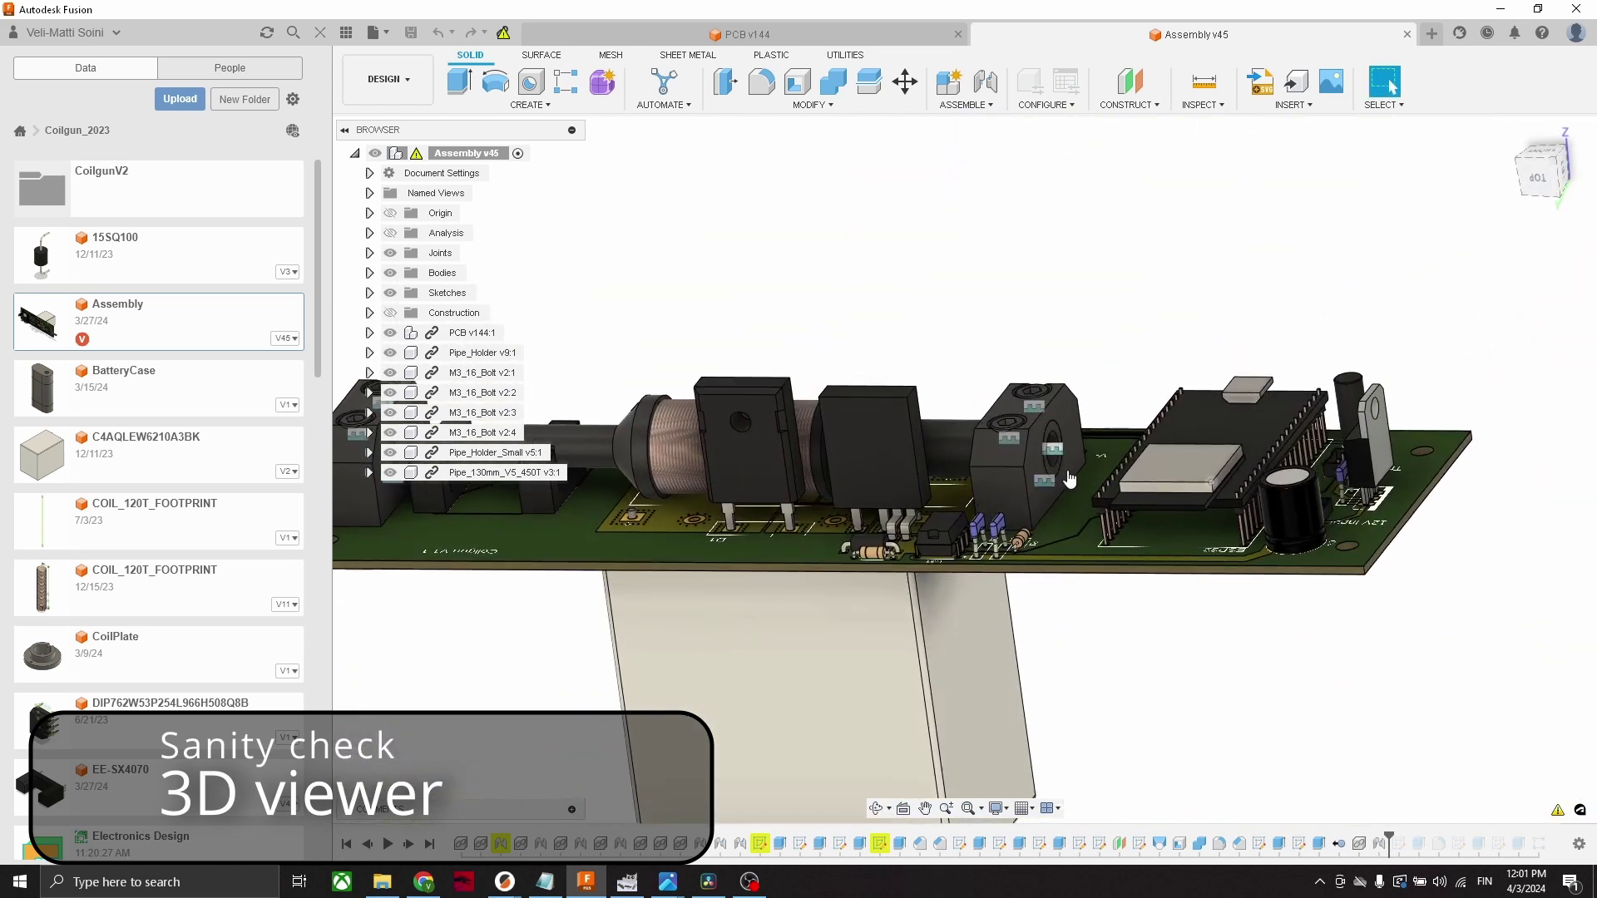
Examine the upright power transistors and the components beside the pipe holder near the ESP32 up close
{"action": "scroll", "coordinate": [1070, 480], "scroll_direction": "up", "scroll_amount": 5}
{"action": "middle_click_drag", "start_coordinate": [1070, 480], "coordinate": [1102, 539], "text": "shift"}
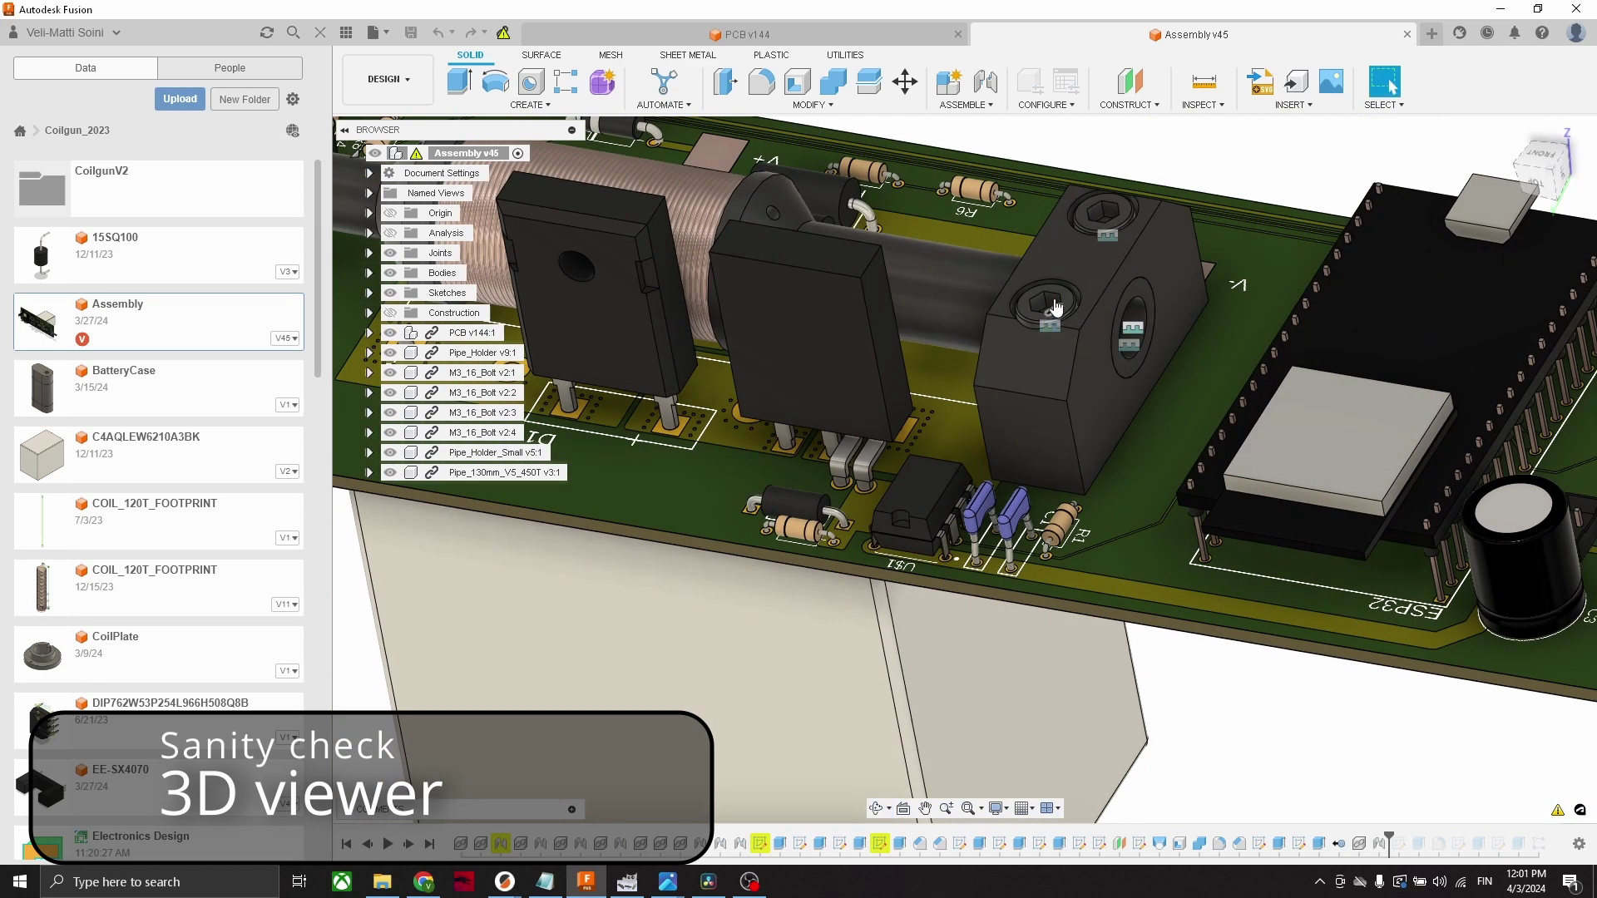
{"action": "middle_click_drag", "start_coordinate": [1070, 301], "coordinate": [1091, 740], "text": "shift"}
{"action": "scroll", "coordinate": [909, 549], "scroll_direction": "up", "scroll_amount": 10}
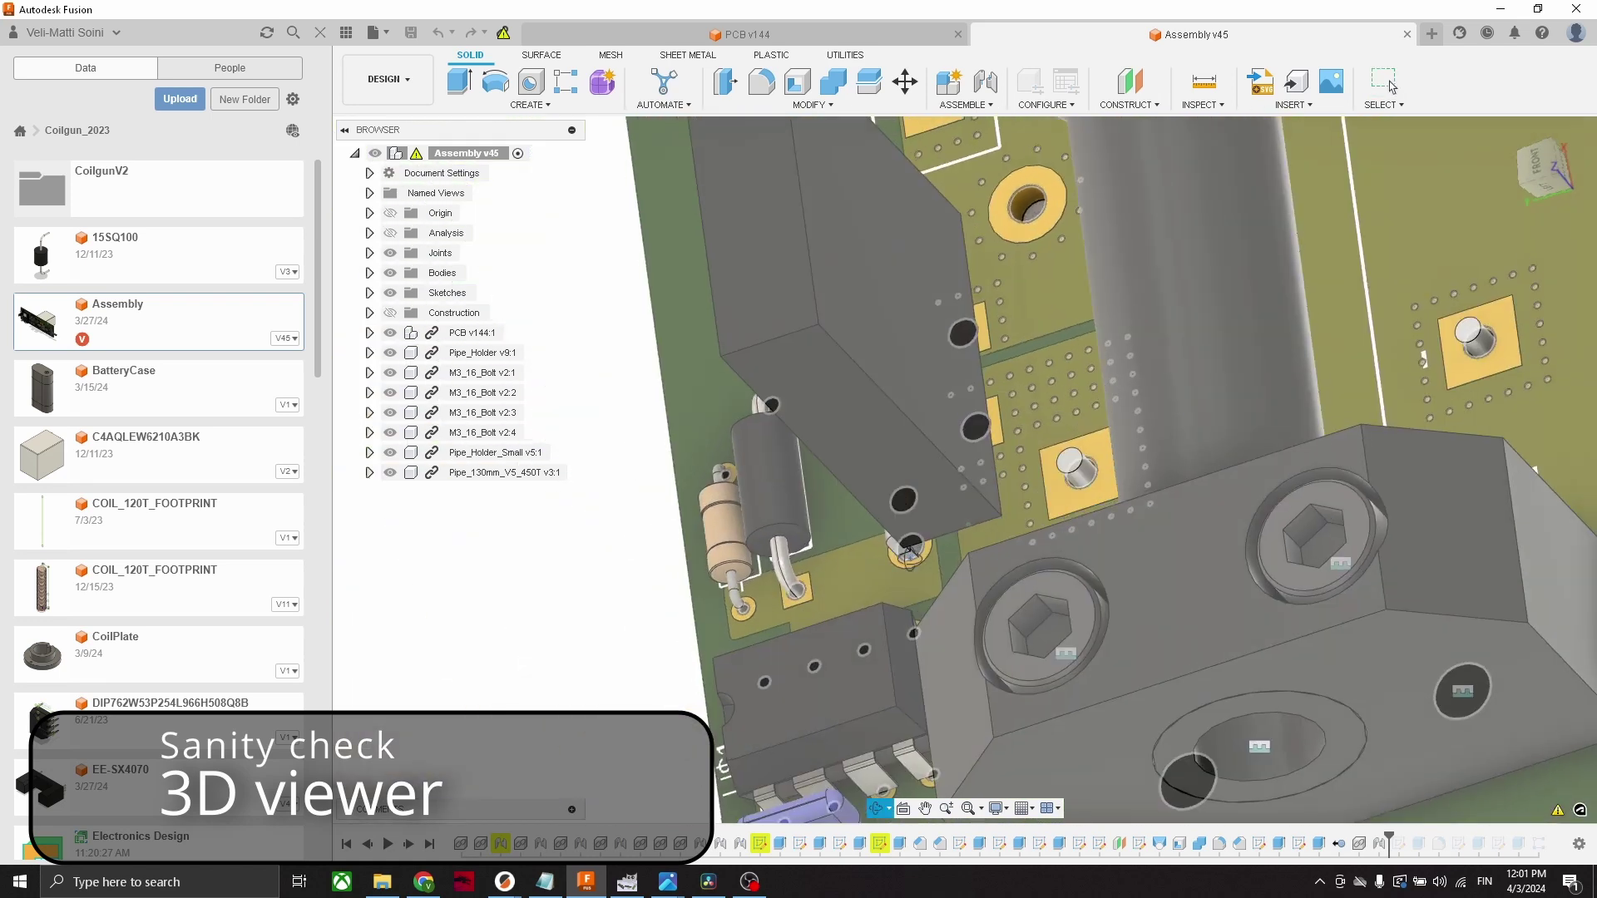
{"action": "scroll", "coordinate": [909, 549], "scroll_direction": "up", "scroll_amount": 3}
{"action": "middle_click_drag", "start_coordinate": [909, 549], "coordinate": [841, 649], "text": "shift"}
{"action": "scroll", "coordinate": [842, 649], "scroll_direction": "up", "scroll_amount": 3}
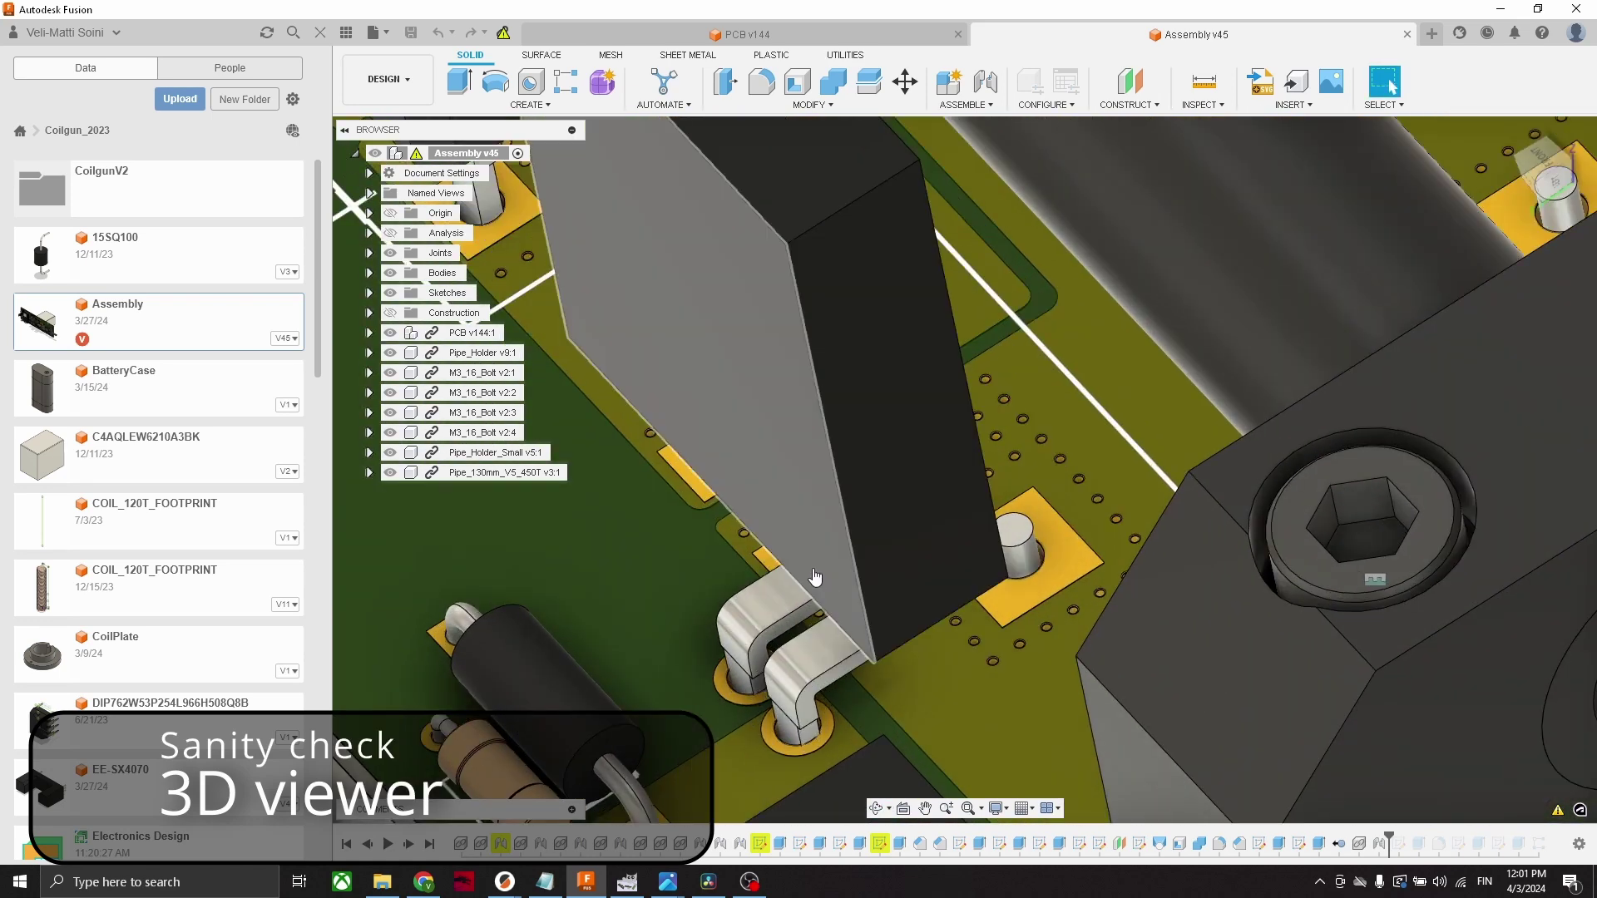
Check the clearance of the transistor's bent leads from the neighbouring pads and the U$1 chip from several angles
{"action": "mouse_move", "coordinate": [814, 577]}
{"action": "middle_mouse_down", "text": "shift"}
{"action": "mouse_move", "coordinate": [802, 552]}
{"action": "mouse_move", "coordinate": [886, 580]}
{"action": "mouse_move", "coordinate": [860, 590]}
{"action": "middle_mouse_up", "text": "shift"}
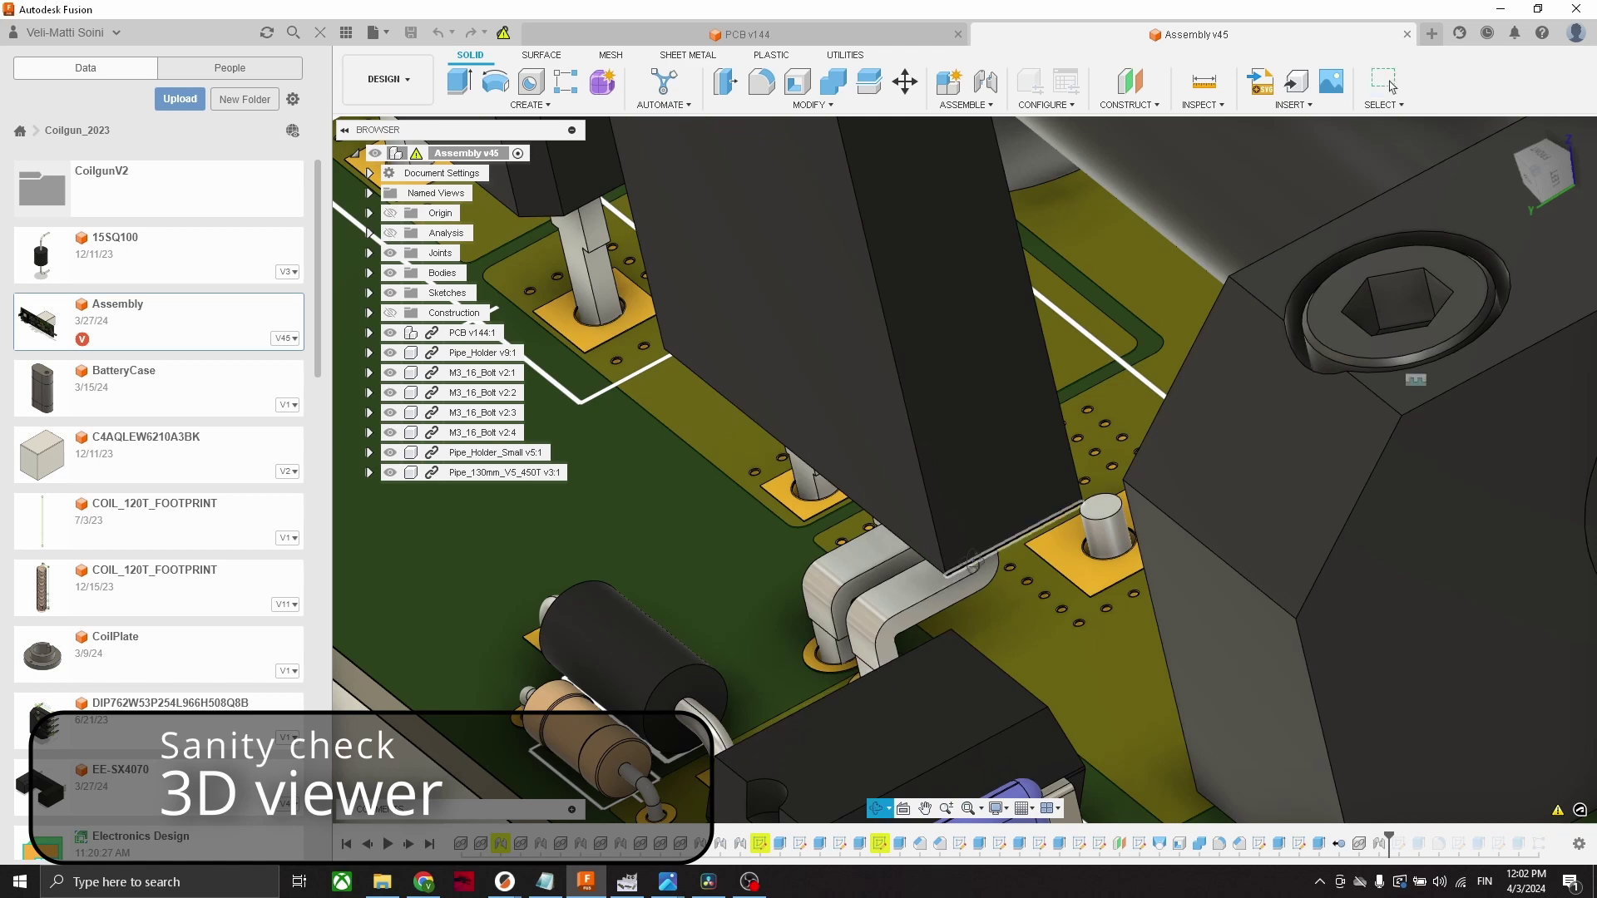
{"action": "middle_click_drag", "start_coordinate": [973, 563], "coordinate": [956, 610], "text": "shift"}
{"action": "middle_click_drag", "start_coordinate": [1104, 522], "coordinate": [937, 469], "text": "shift"}
{"action": "middle_click_drag", "start_coordinate": [1100, 430], "coordinate": [1031, 470], "text": "shift"}
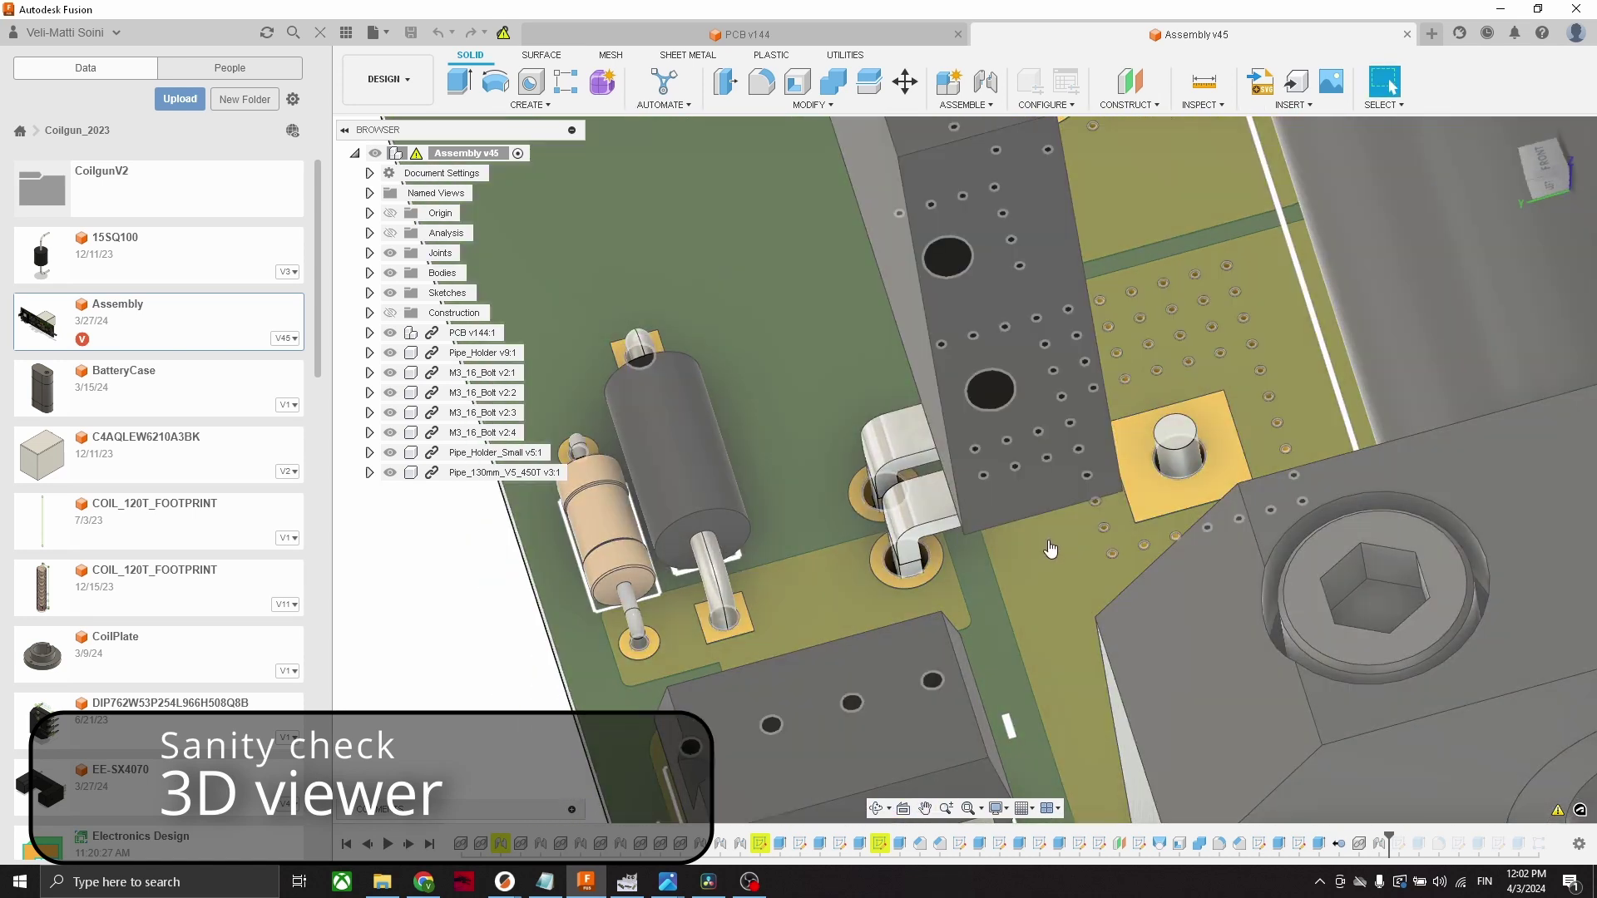
{"action": "middle_click_drag", "start_coordinate": [1051, 550], "coordinate": [1393, 86], "text": "shift"}
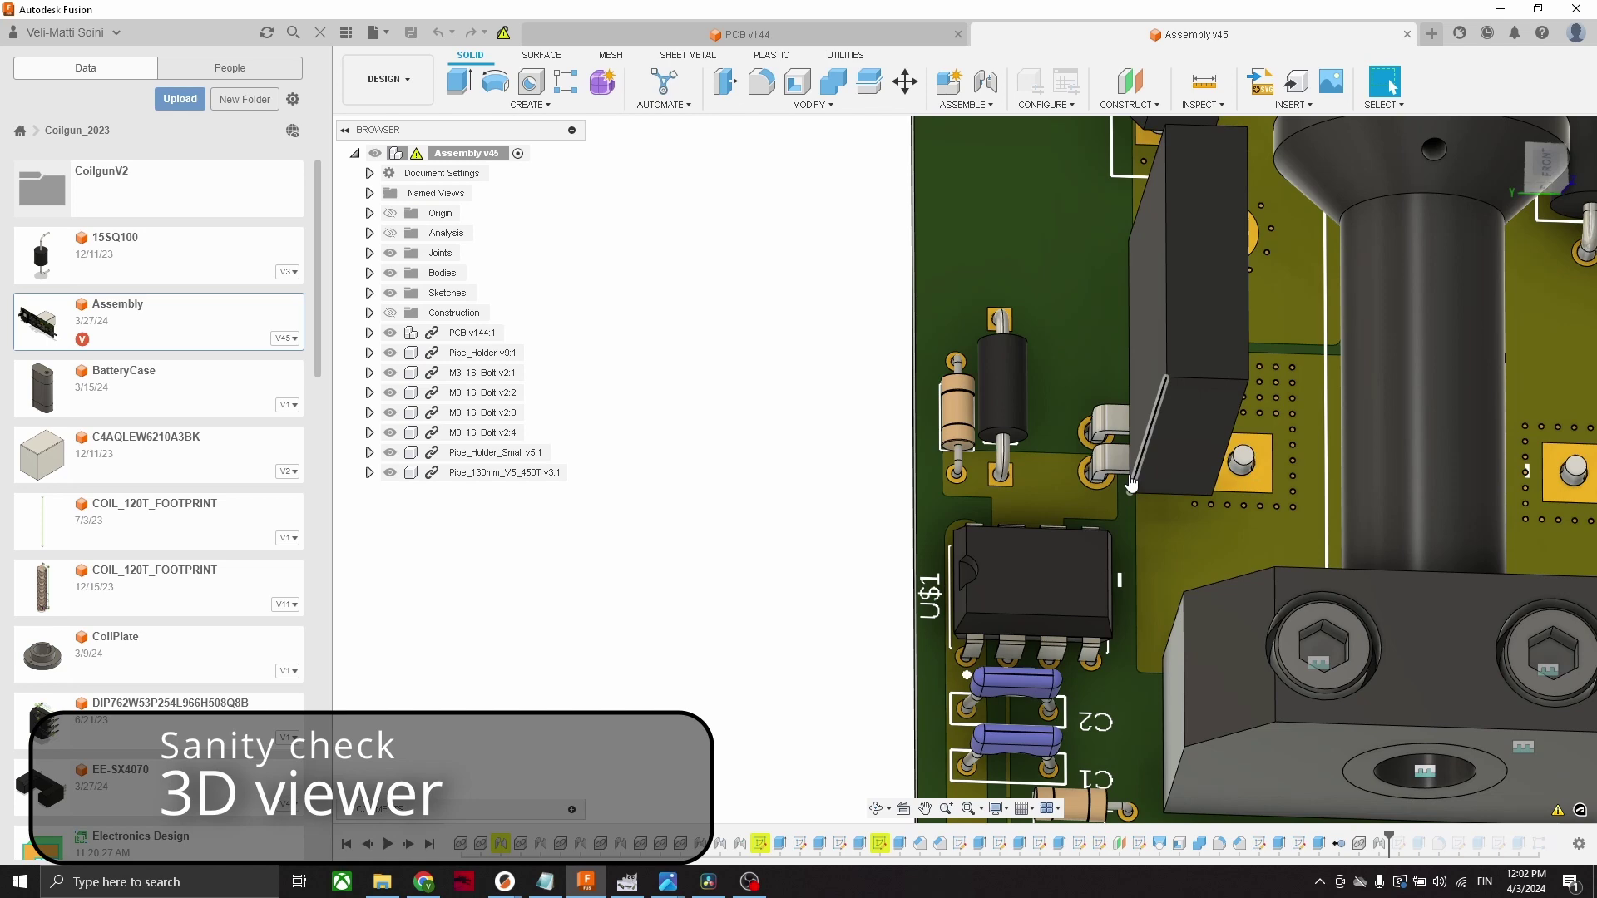
{"action": "middle_click_drag", "start_coordinate": [1131, 483], "coordinate": [1391, 86], "text": "shift"}
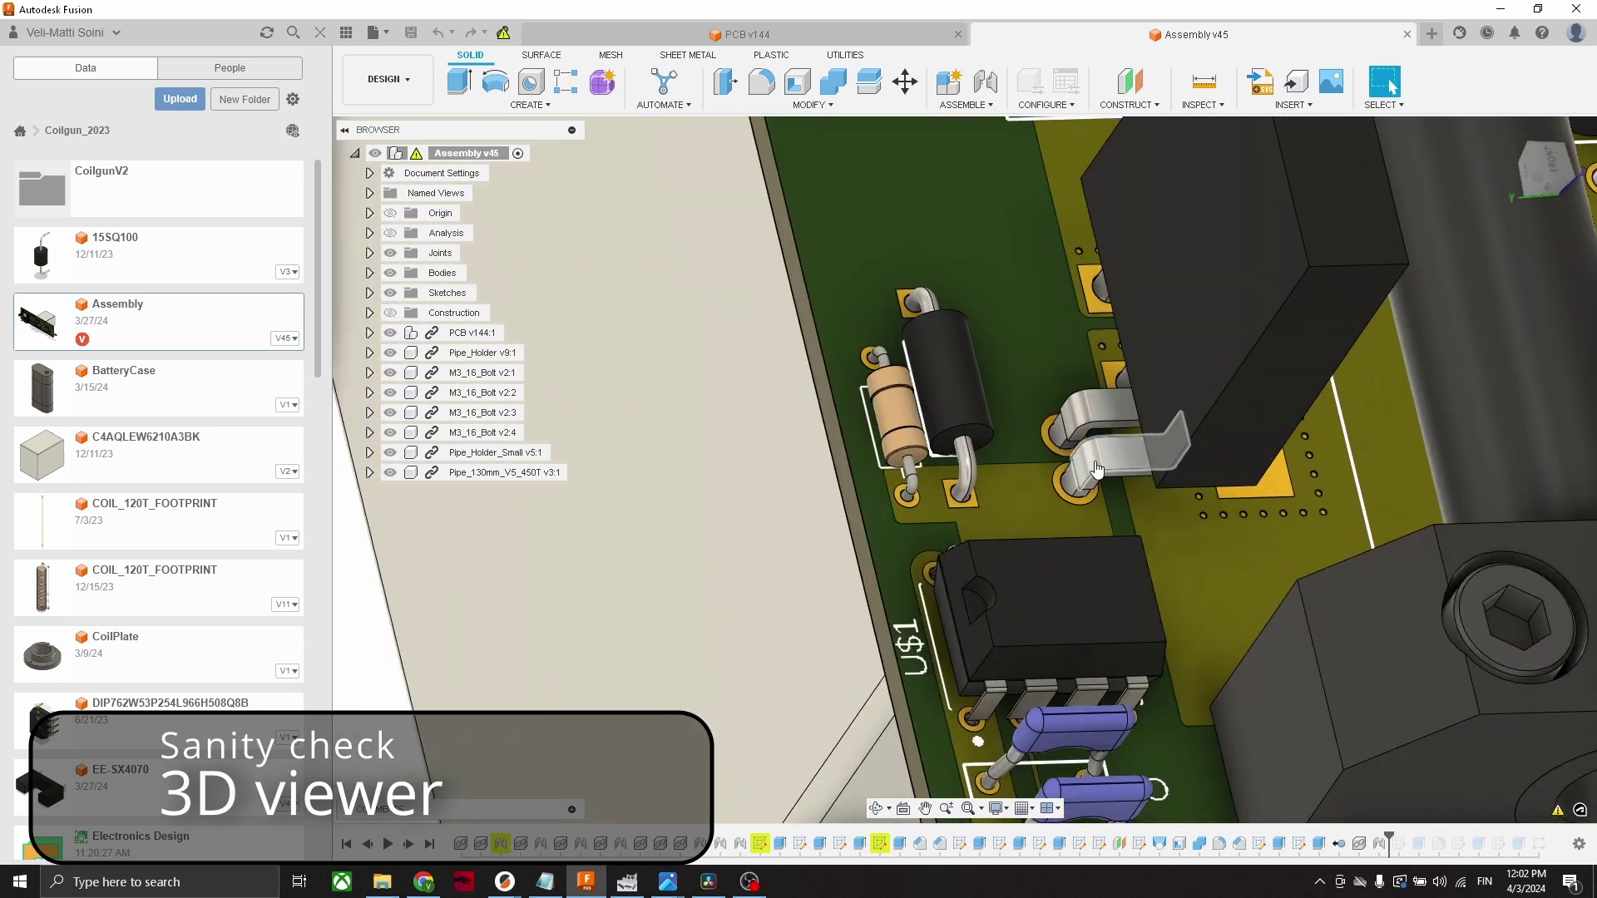
{"action": "middle_click_drag", "start_coordinate": [1181, 466], "coordinate": [1158, 574], "text": "shift"}
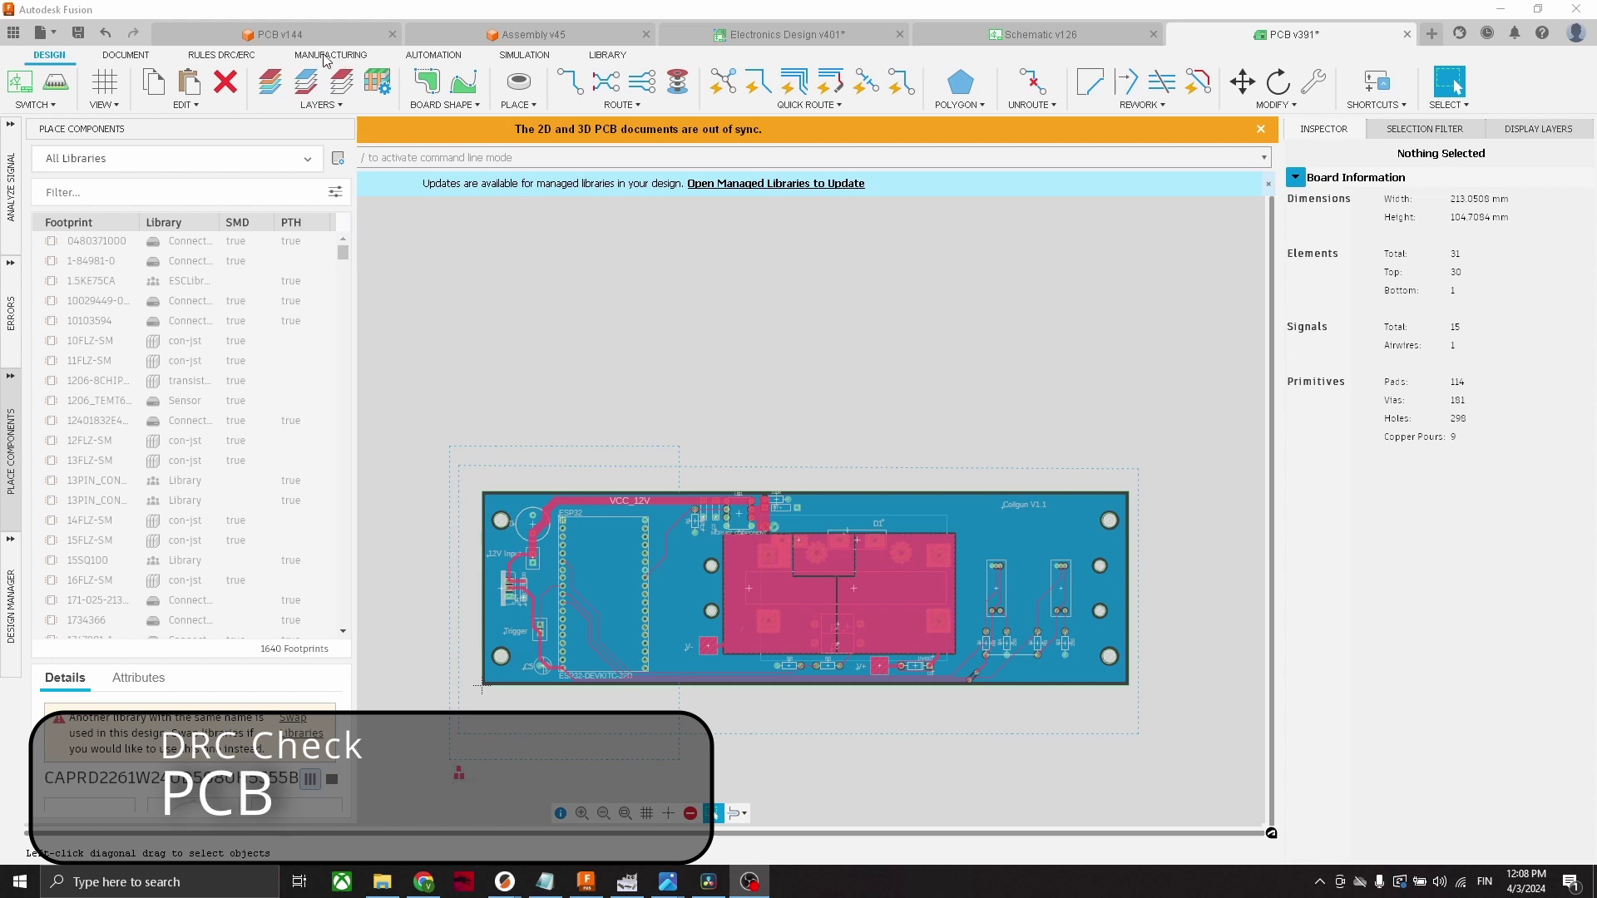
Run a design rule check on the PCB v391 board with the default rules, and review the error list and board
{"action": "left_click", "coordinate": [250, 55]}
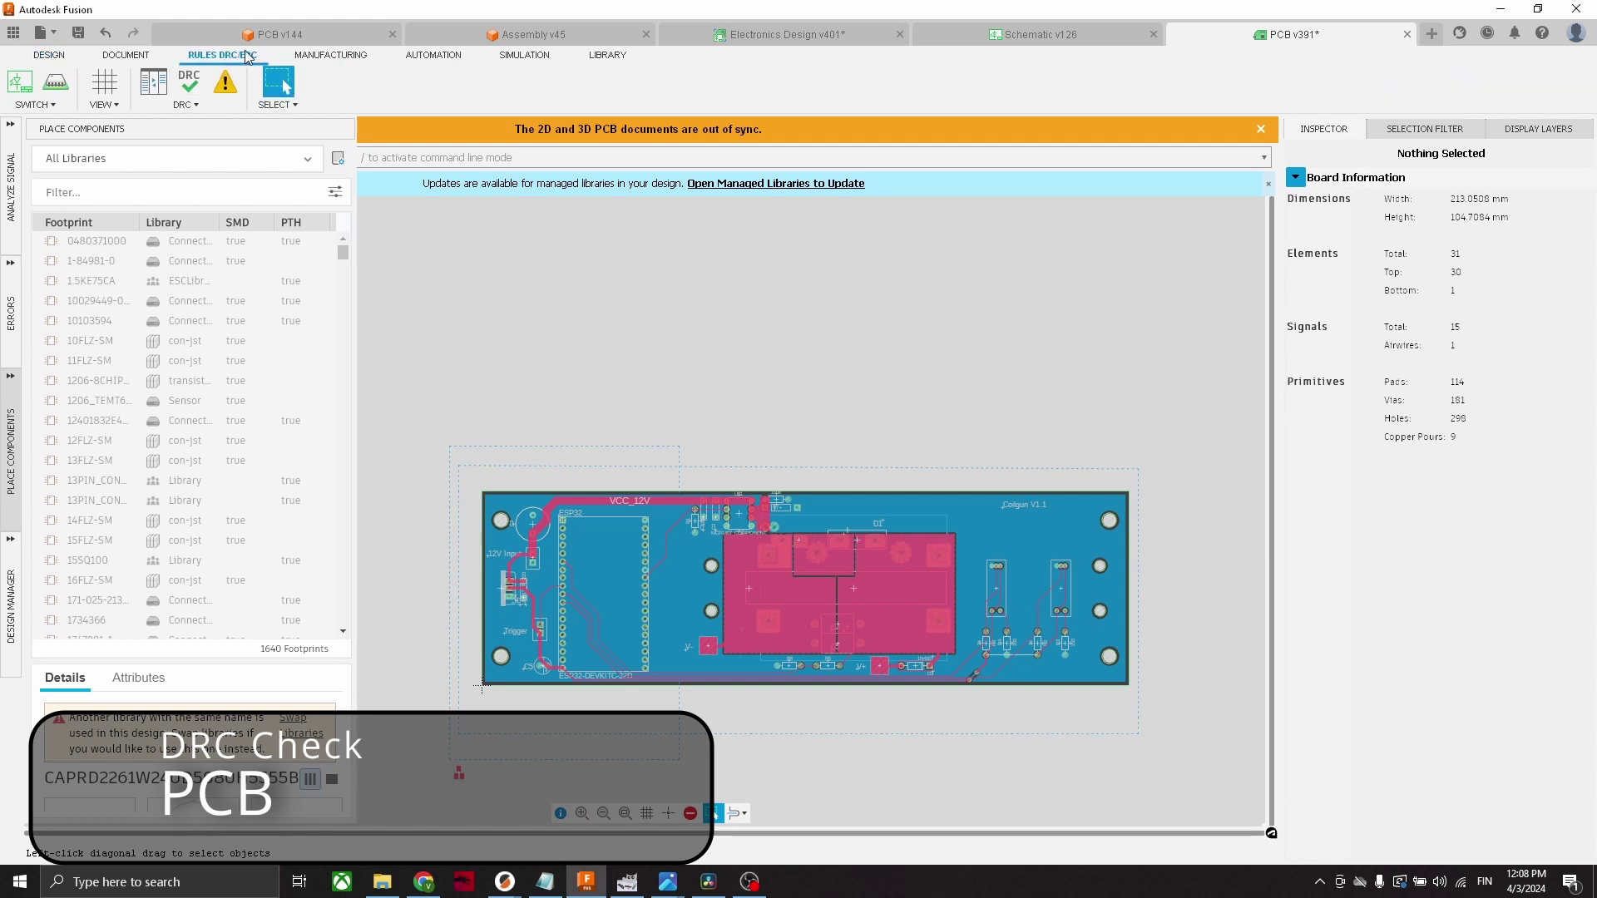
{"action": "left_click", "coordinate": [190, 87]}
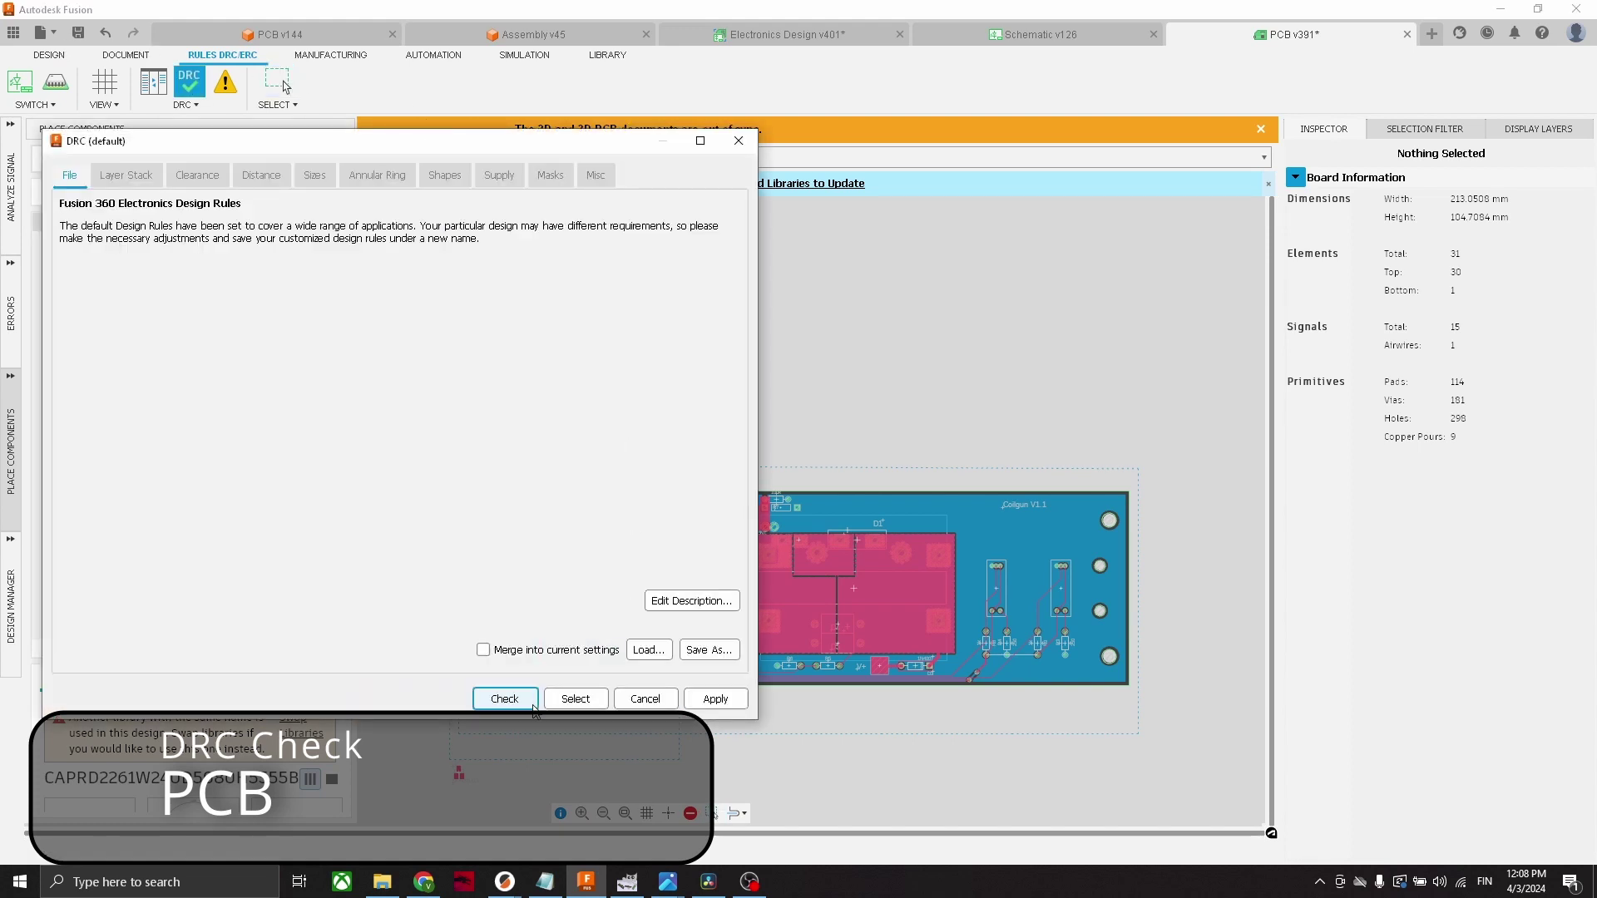
{"action": "left_click", "coordinate": [505, 699]}
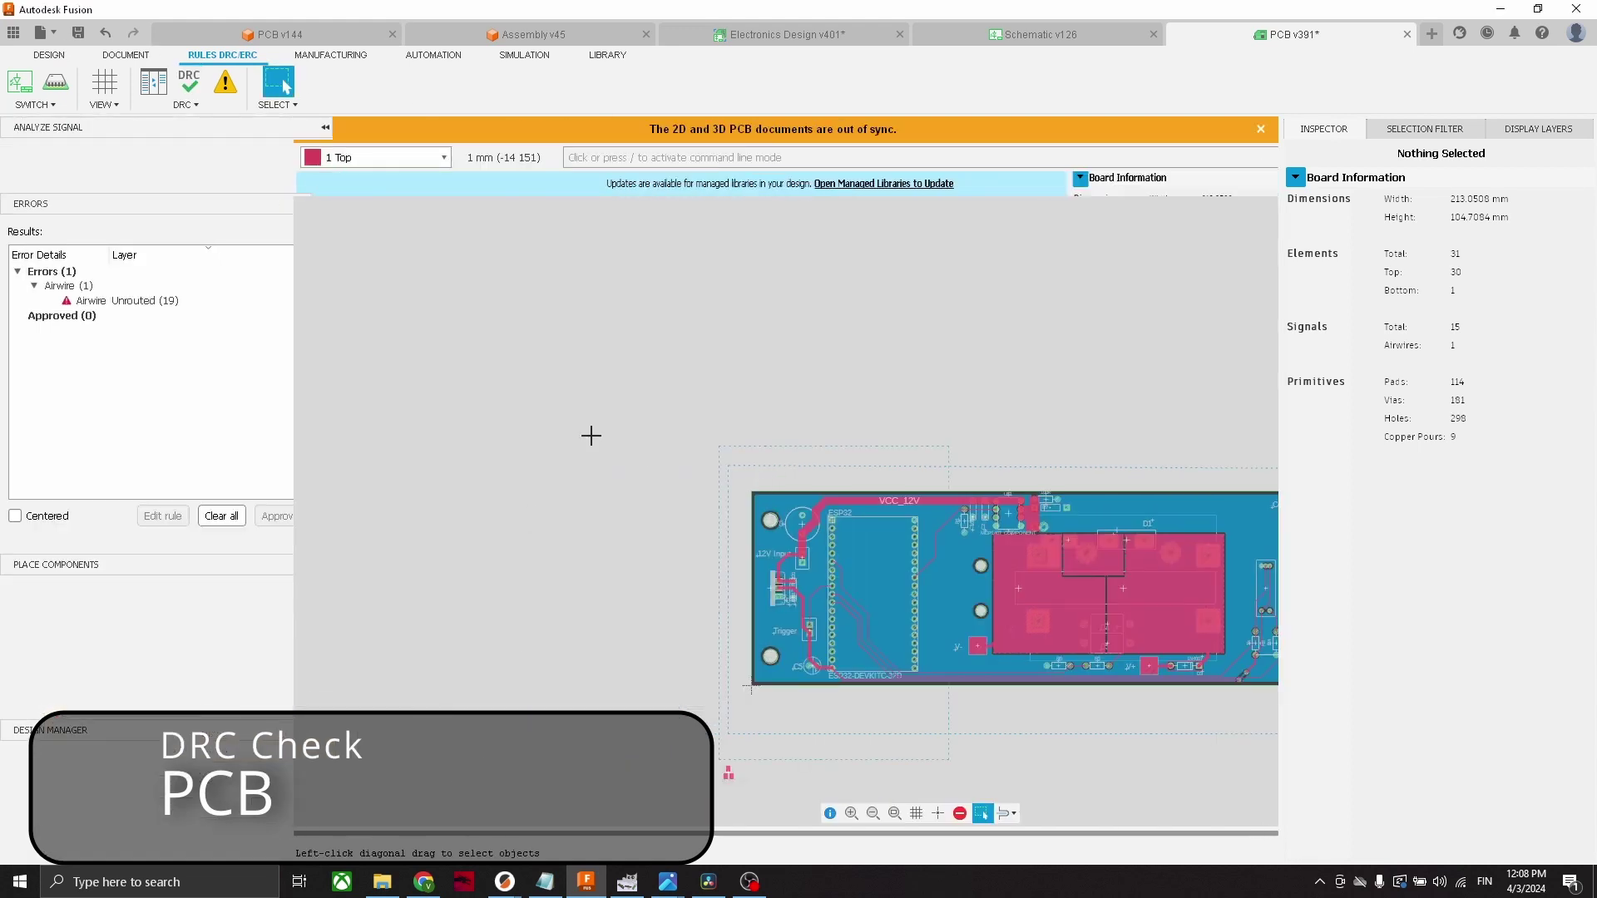
{"action": "middle_click_drag", "start_coordinate": [1073, 432], "coordinate": [852, 432]}
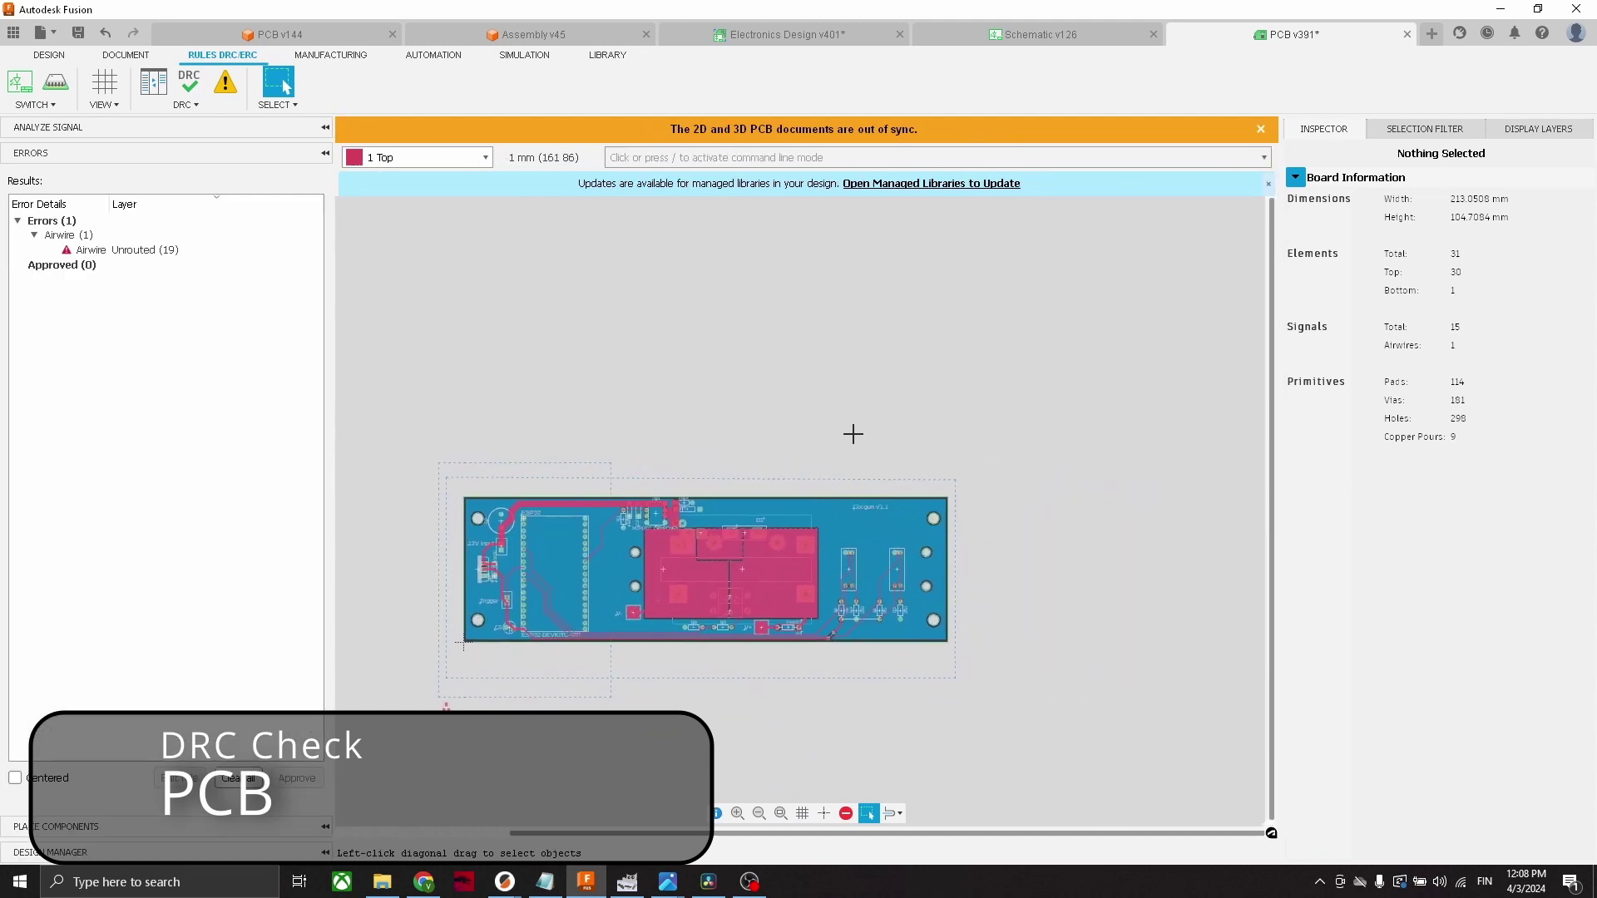
{"action": "scroll", "coordinate": [852, 432], "scroll_direction": "up", "scroll_amount": 3}
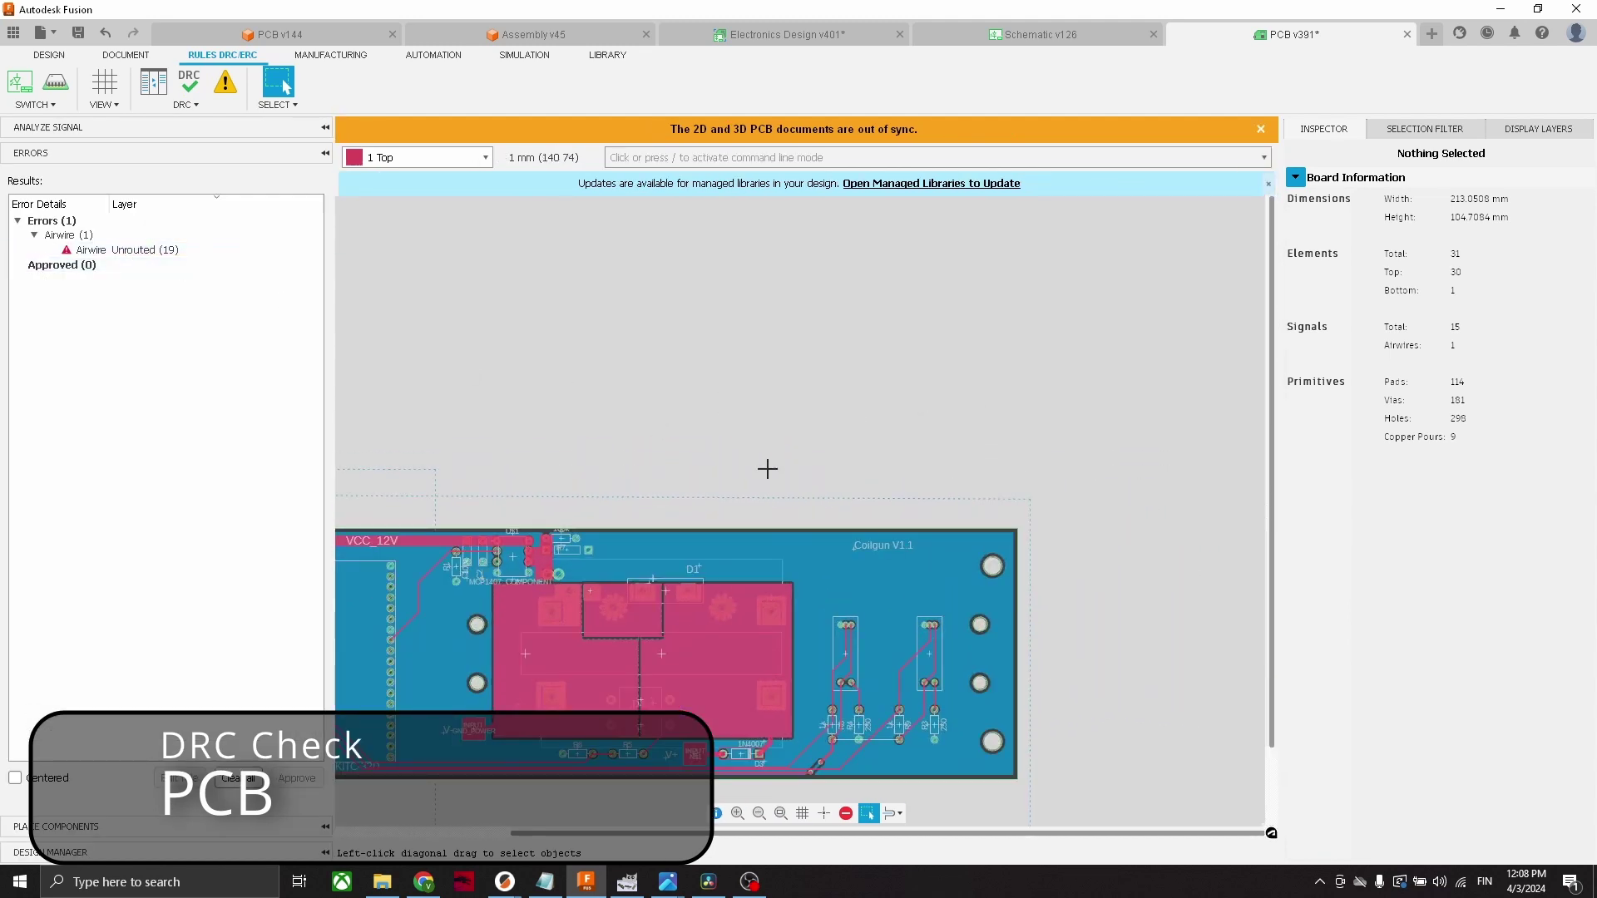
{"action": "middle_click_drag", "start_coordinate": [767, 465], "coordinate": [415, 333]}
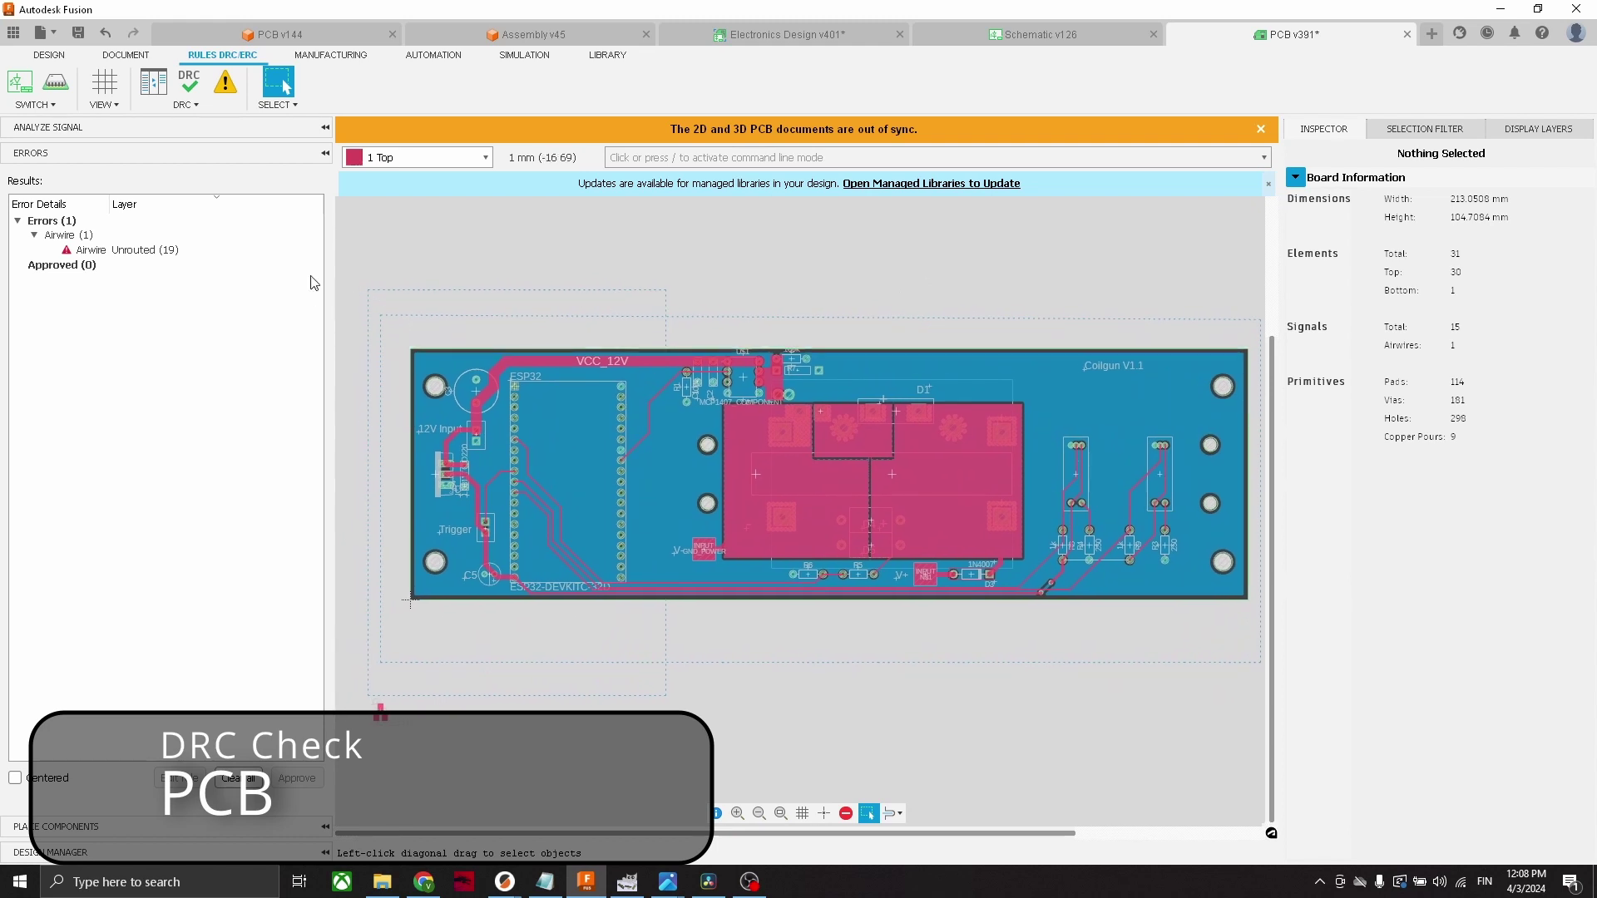
Locate the unrouted airwire error on the board and examine the missing 5V connection between resistors R8 and R9
{"action": "left_click", "coordinate": [86, 254]}
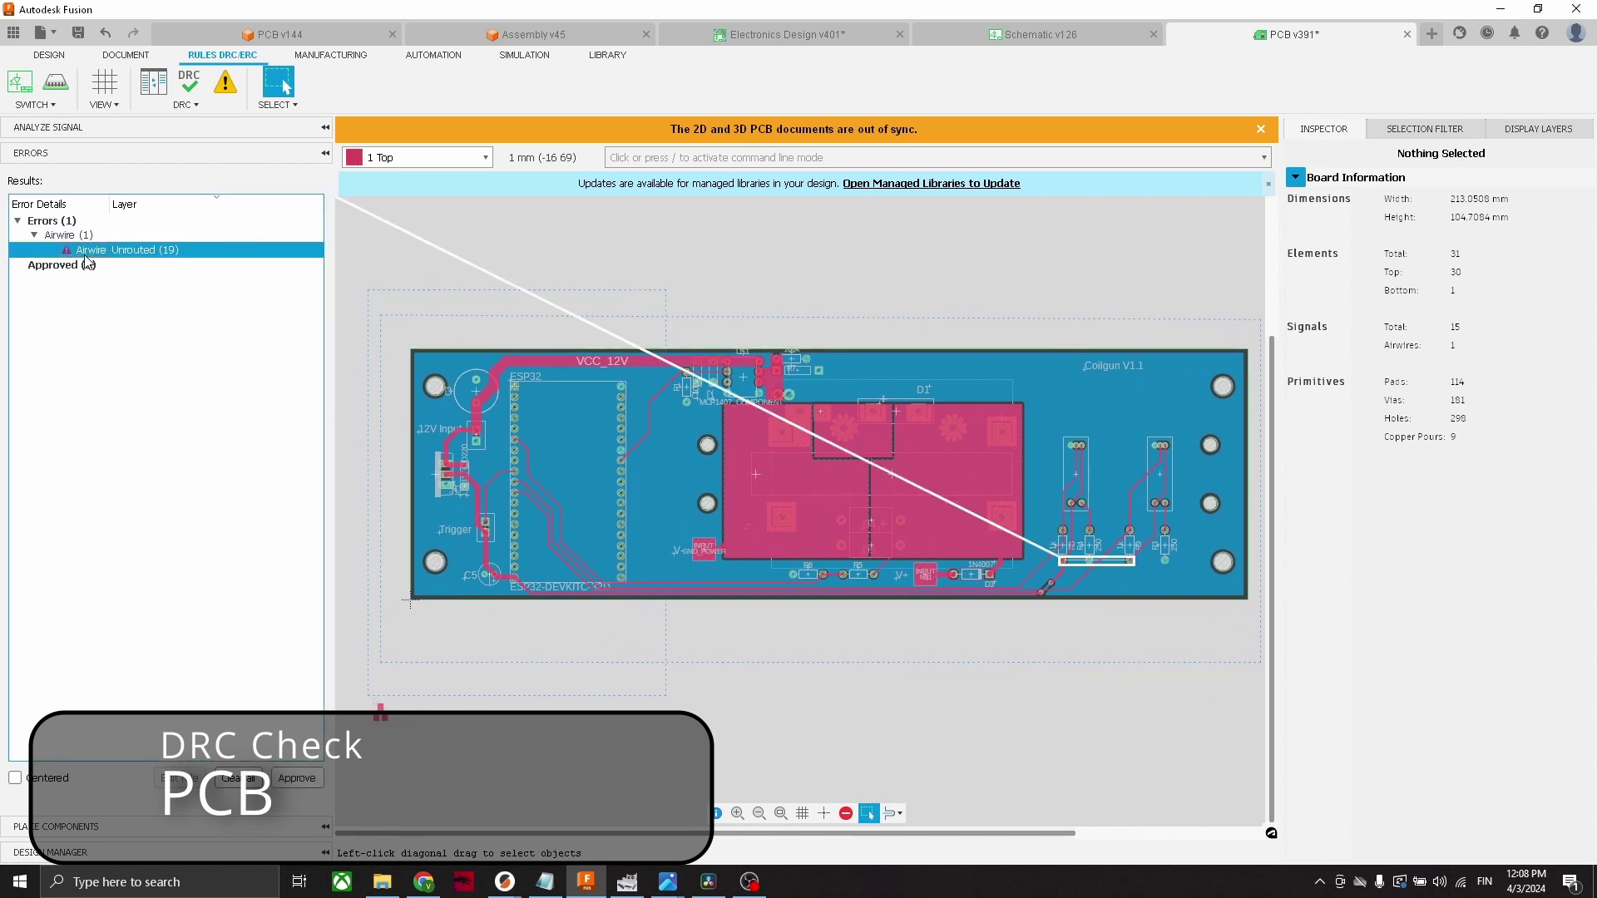
{"action": "scroll", "coordinate": [1098, 559], "scroll_direction": "up", "scroll_amount": 5}
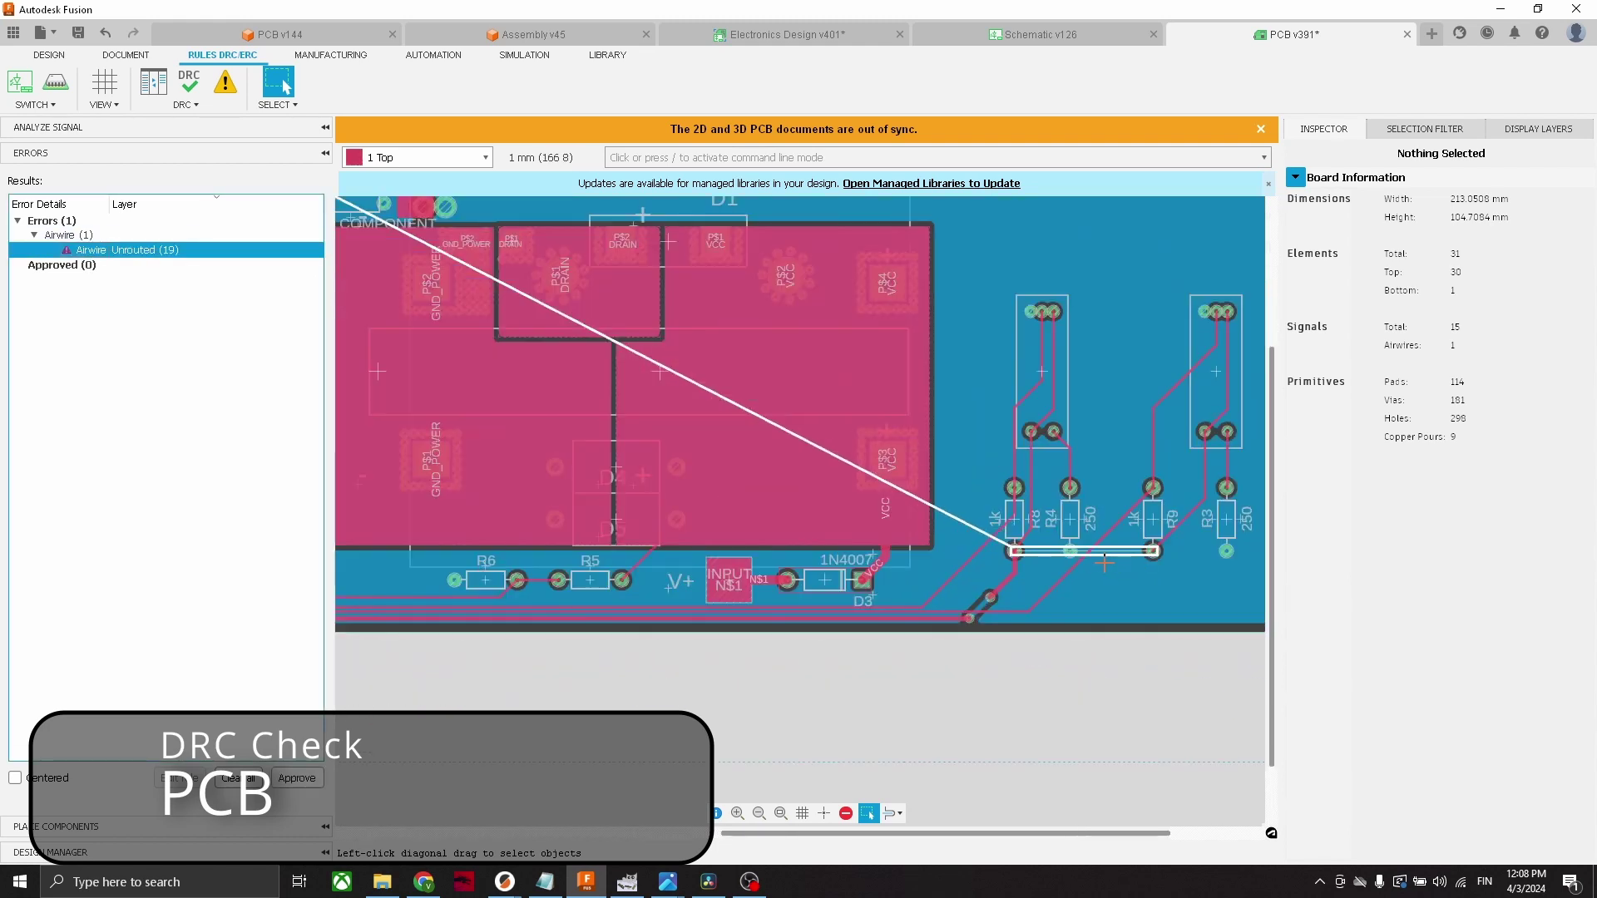
{"action": "scroll", "coordinate": [883, 513], "scroll_direction": "down", "scroll_amount": 3}
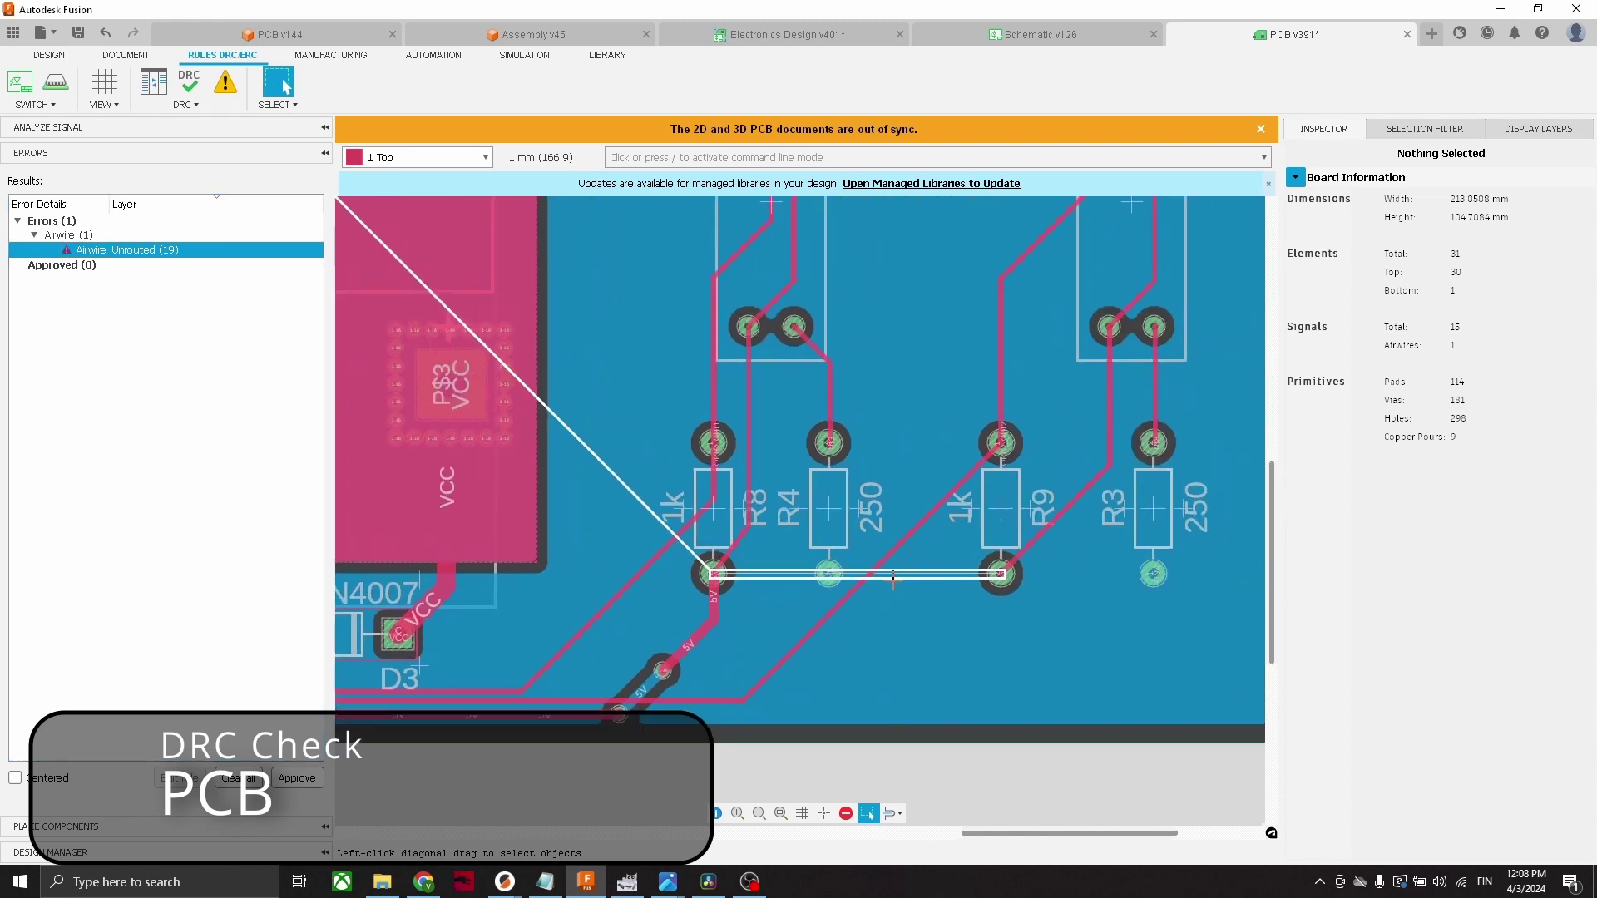
{"action": "scroll", "coordinate": [1031, 576], "scroll_direction": "down", "scroll_amount": 2}
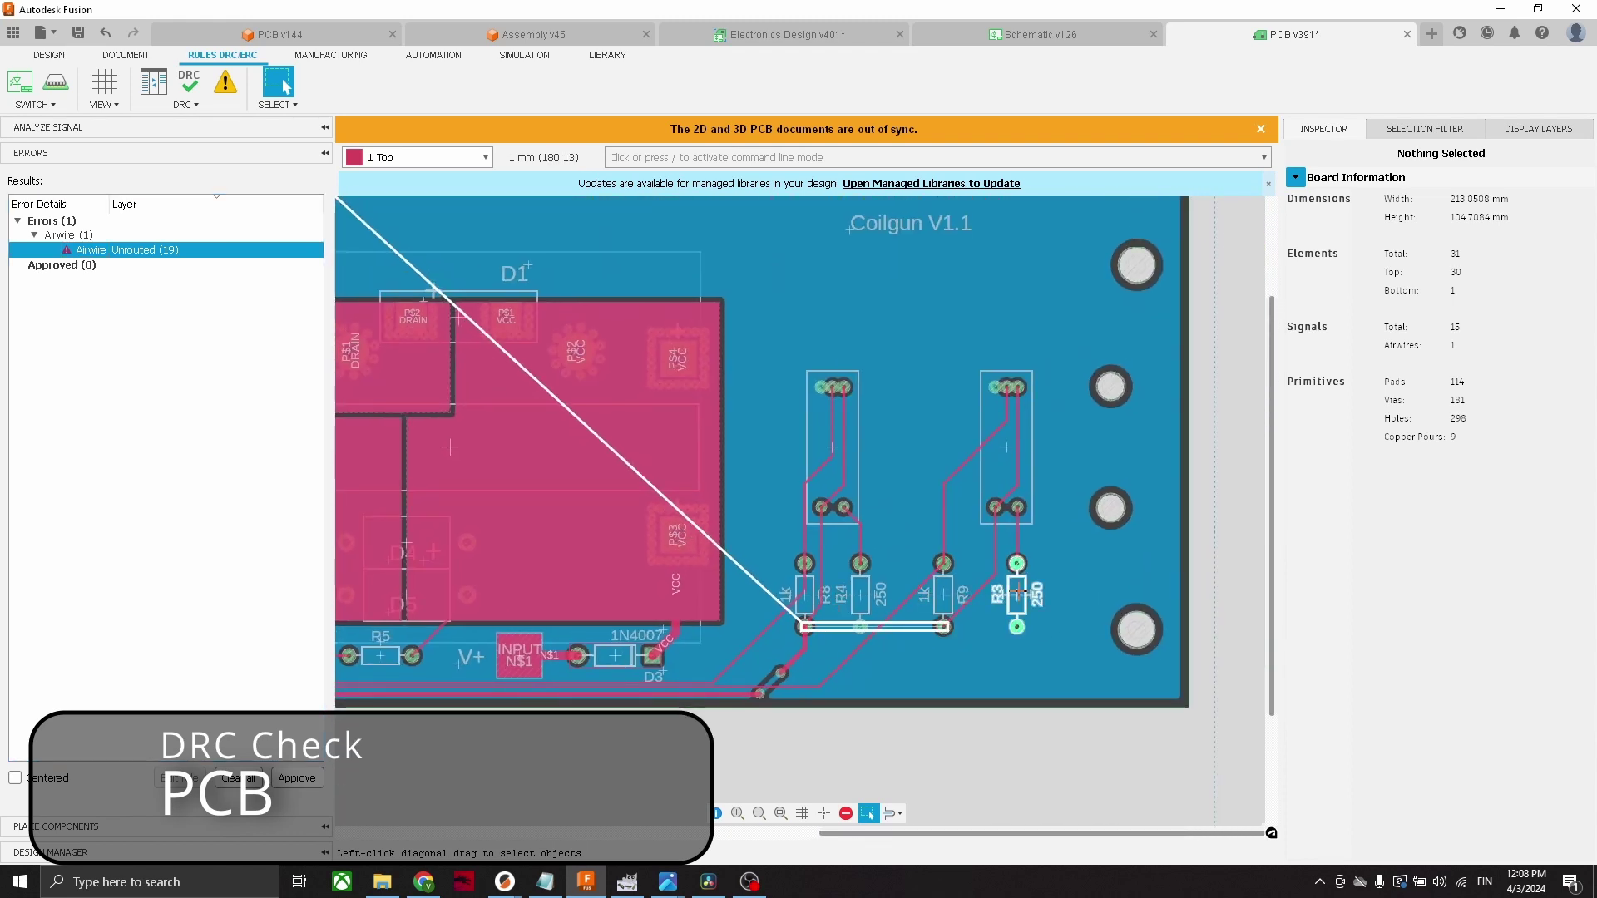
{"action": "scroll", "coordinate": [957, 566], "scroll_direction": "up", "scroll_amount": 3}
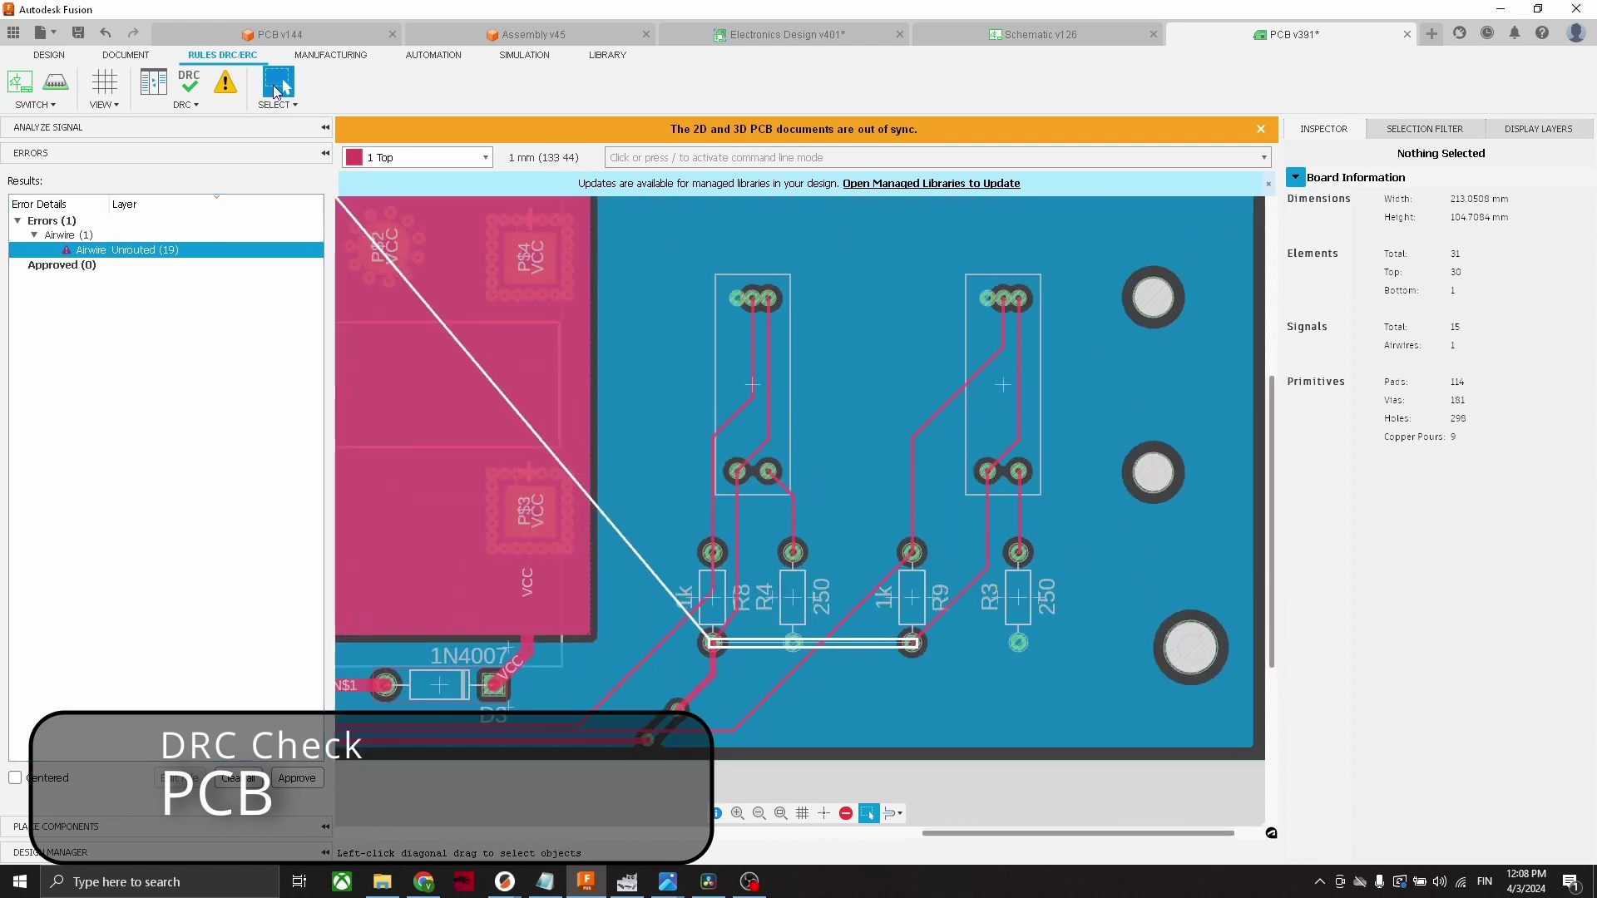
Manually route a 0.1524 mm top-layer trace between the rightmost pads of the two three-pin components above R4 and R3, then finish routing
{"action": "left_click", "coordinate": [50, 55]}
{"action": "left_click", "coordinate": [570, 82]}
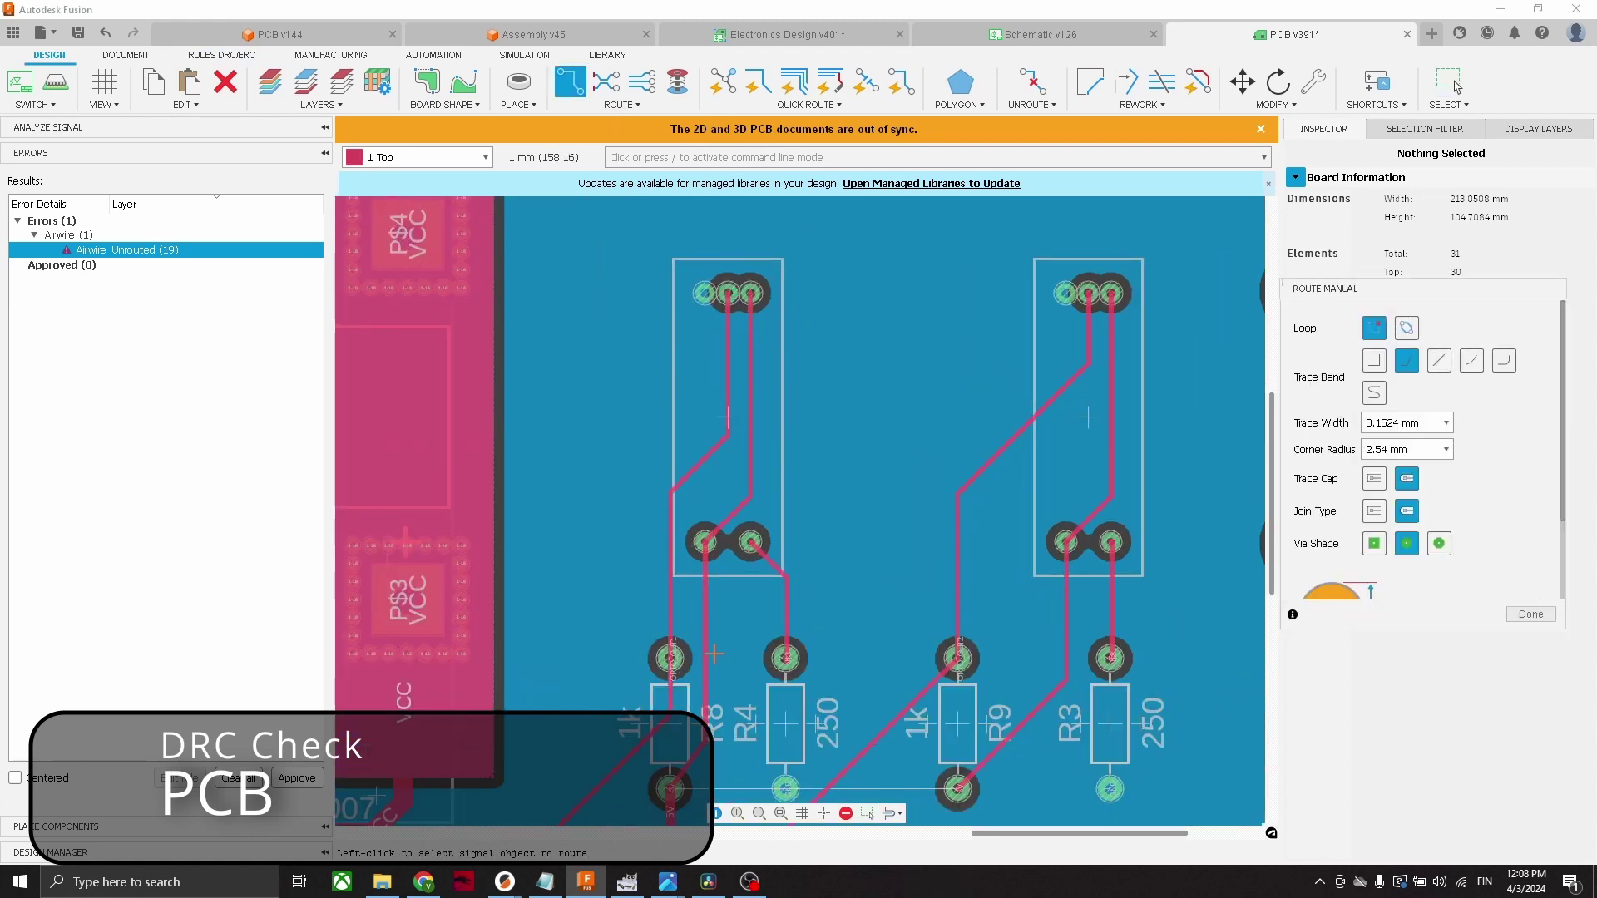
{"action": "left_click", "coordinate": [751, 292]}
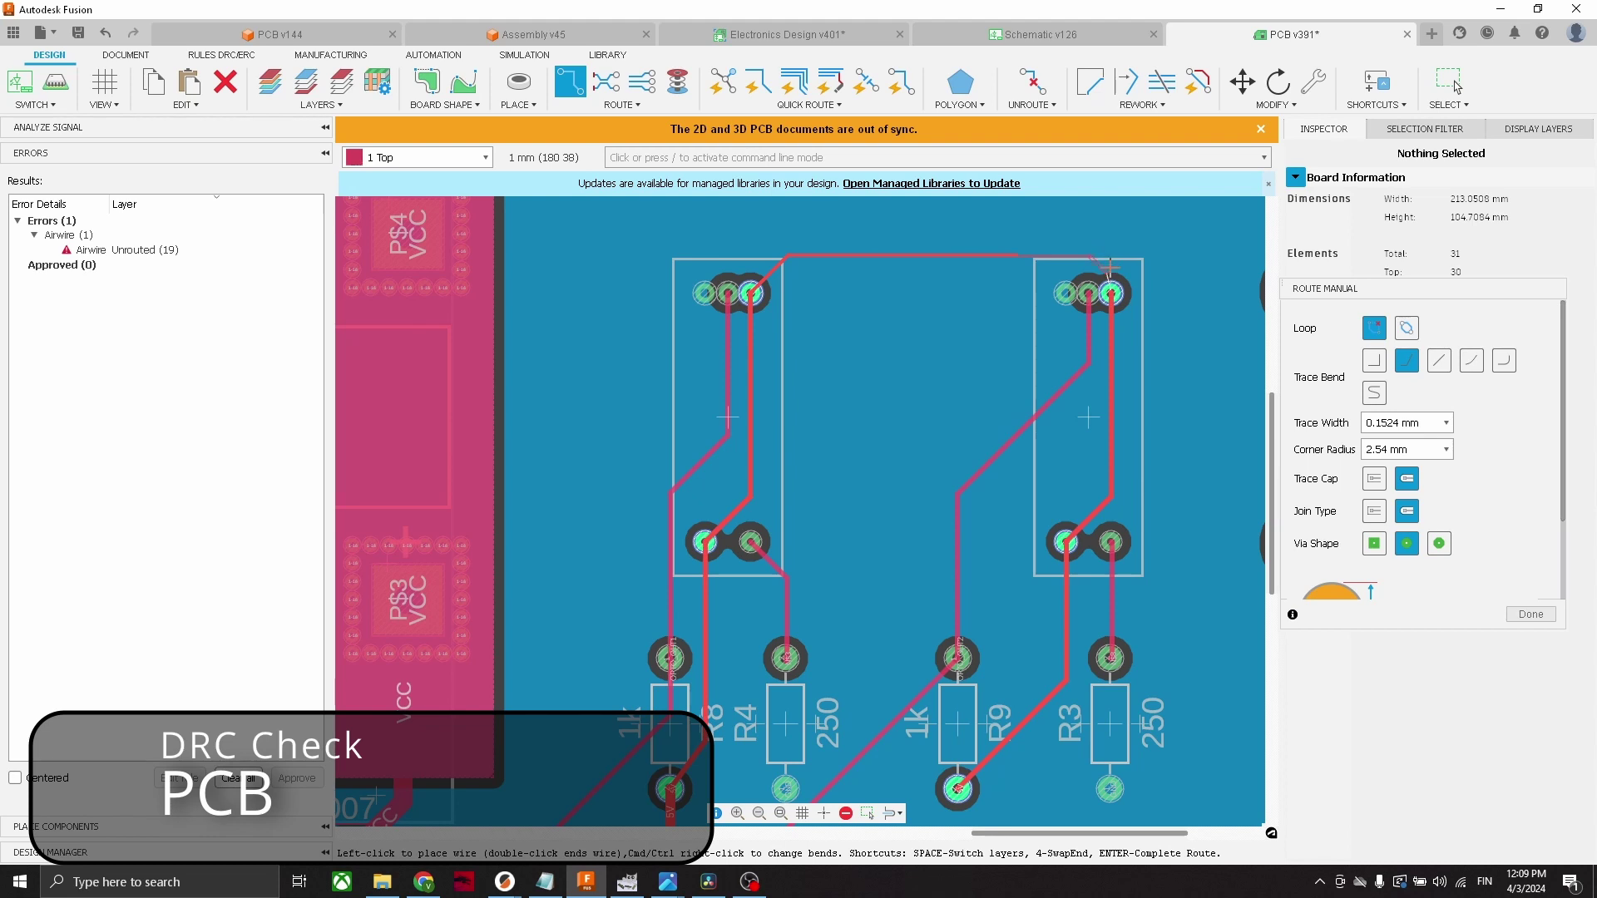
{"action": "left_click", "coordinate": [1112, 292]}
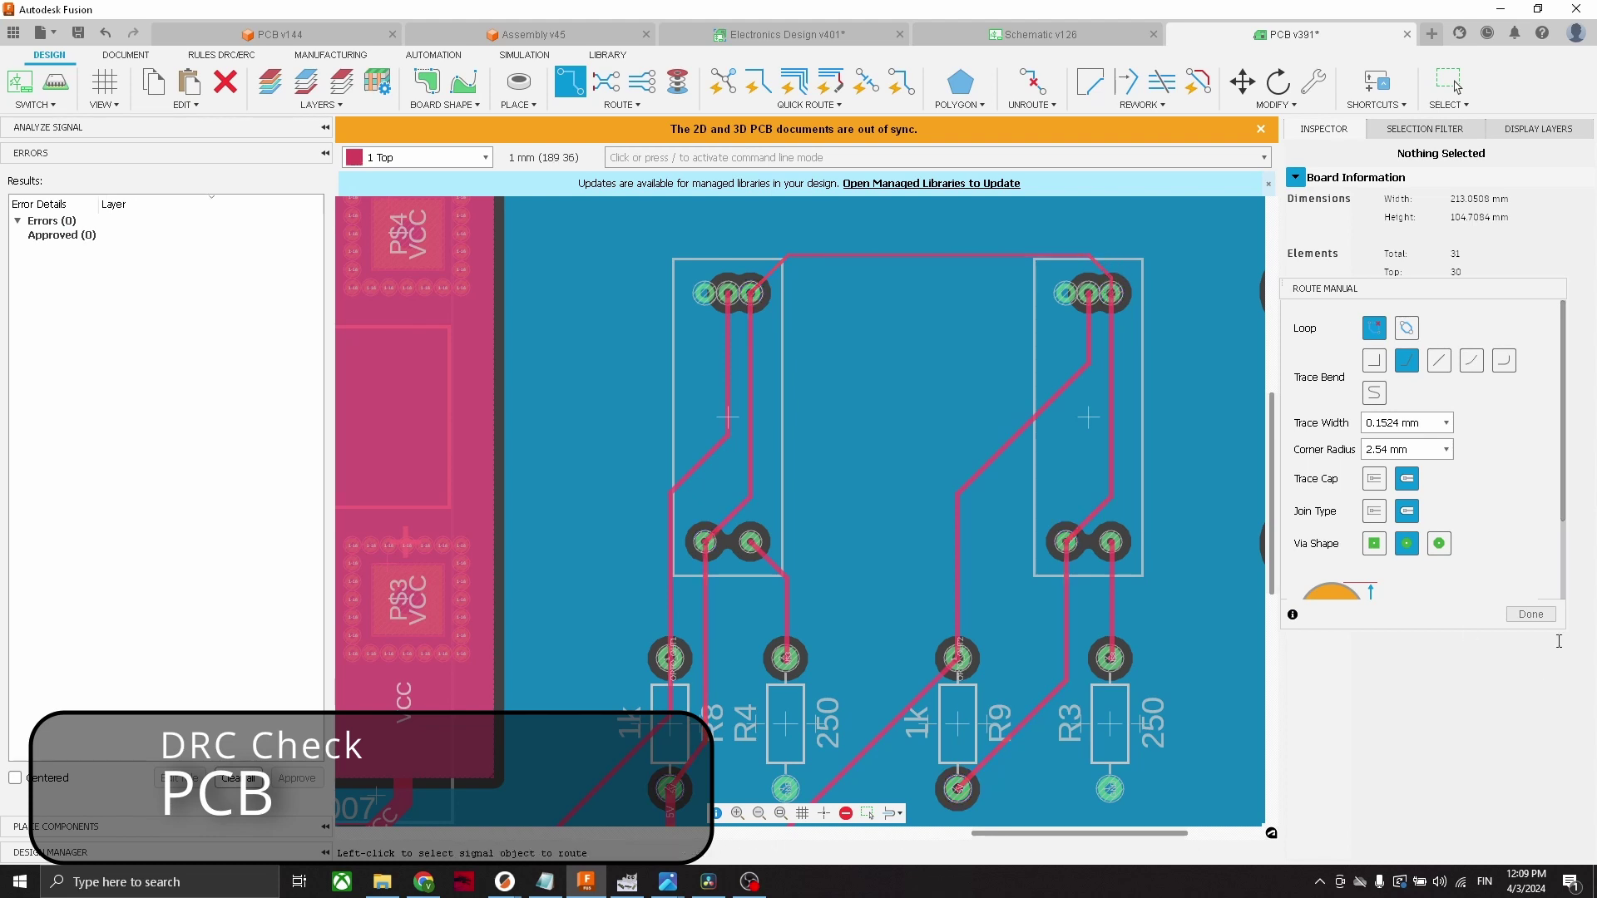
{"action": "left_click", "coordinate": [1530, 614]}
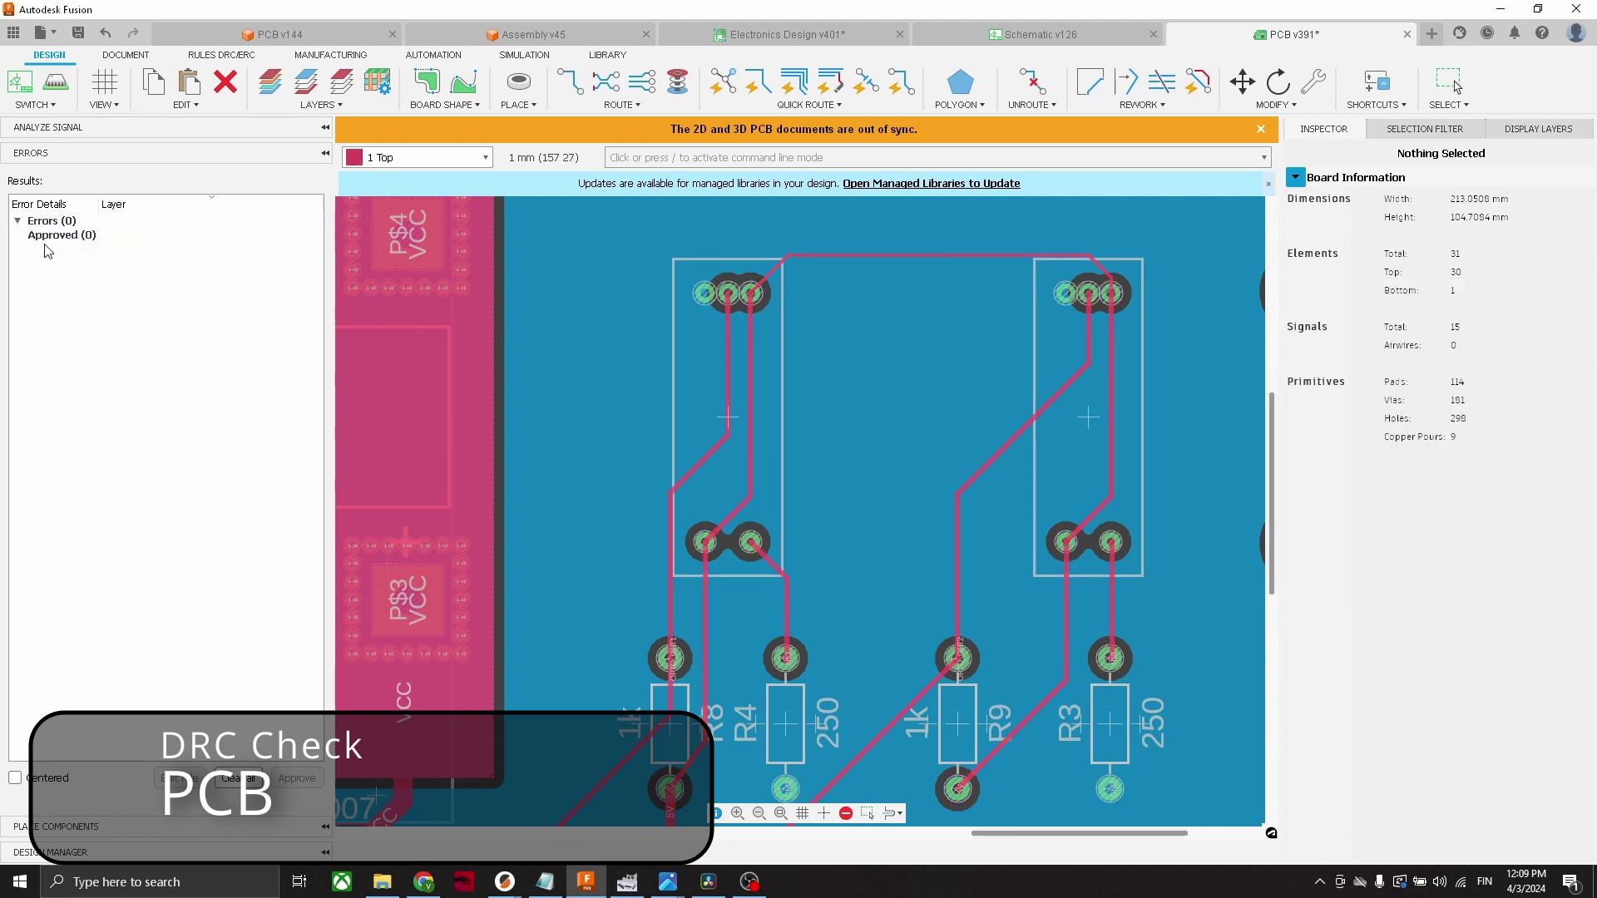
{"action": "left_click", "coordinate": [1449, 83]}
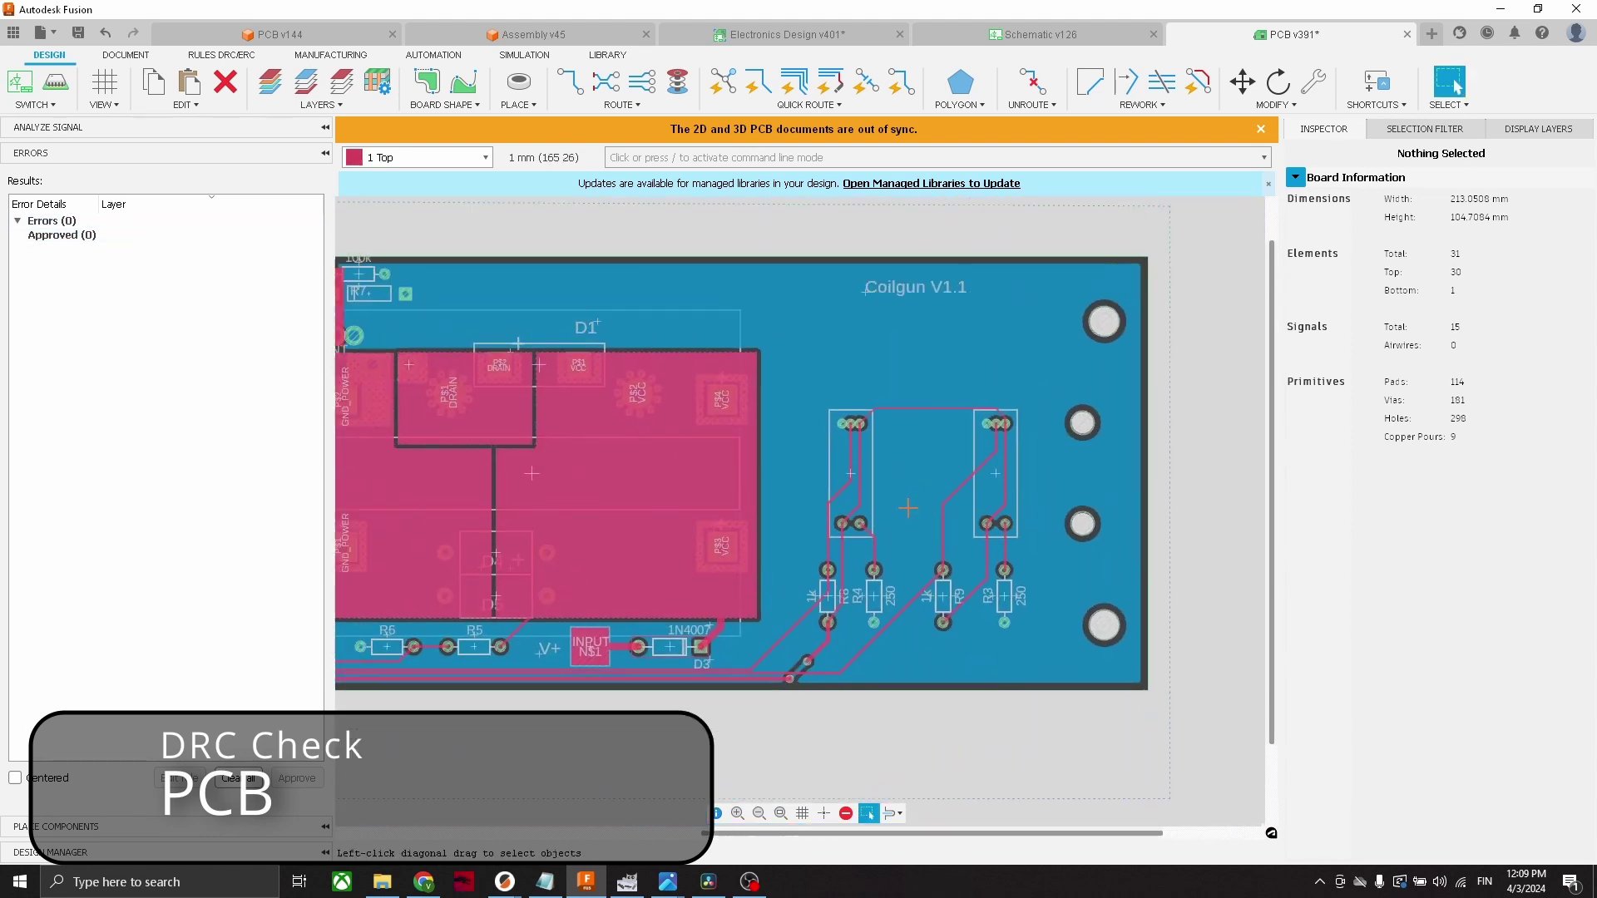
{"action": "scroll", "coordinate": [908, 508], "scroll_direction": "down", "scroll_amount": 3}
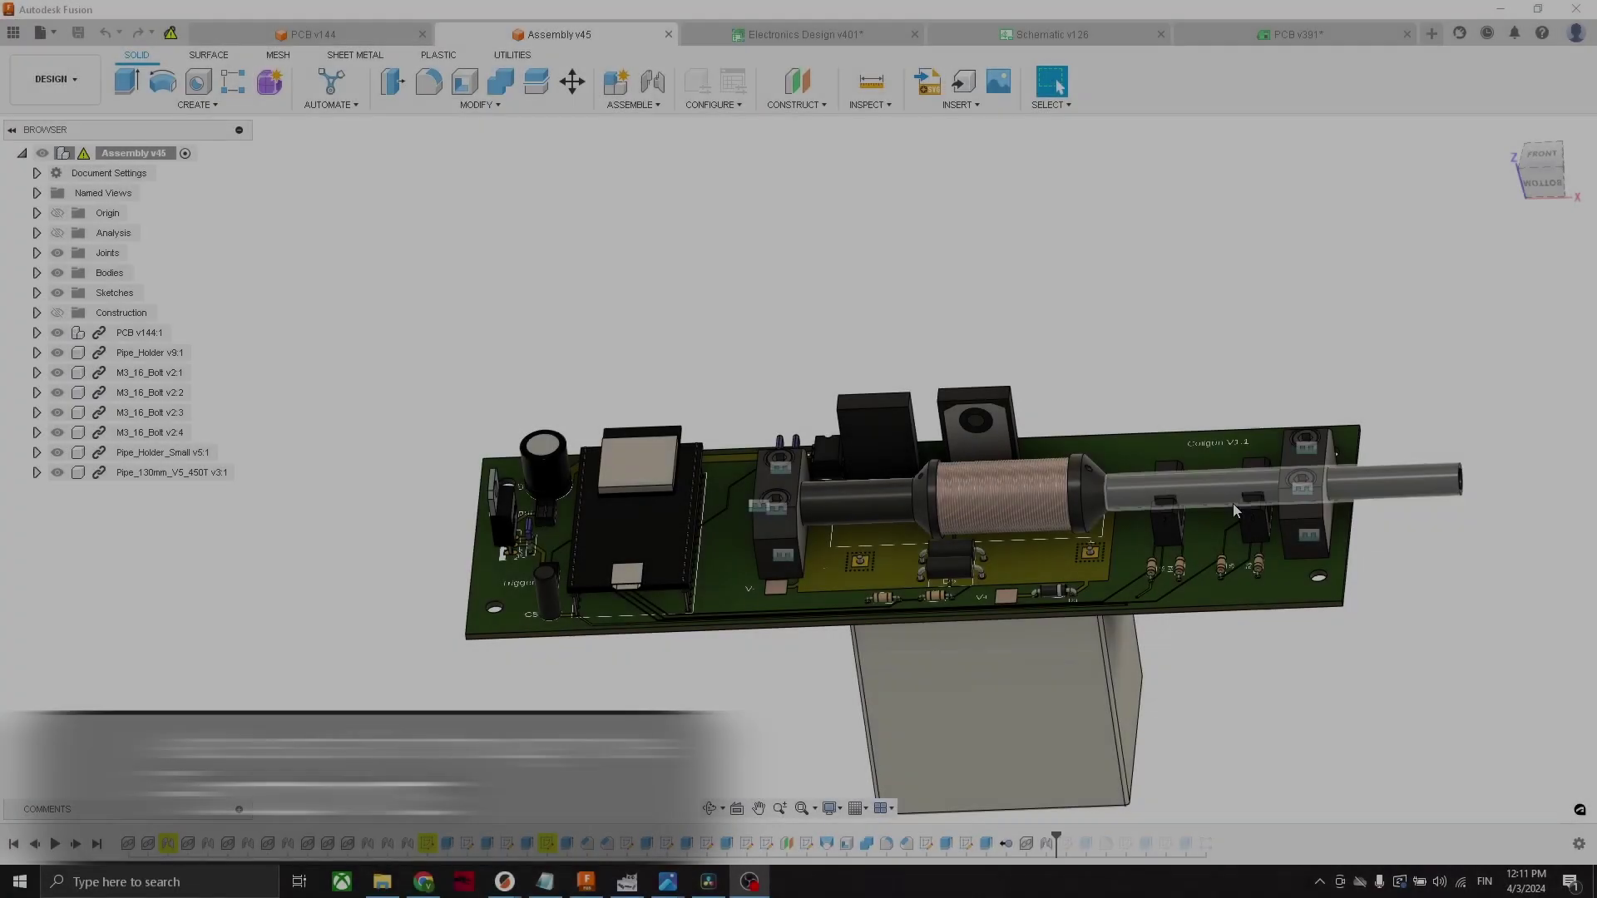
In the coilgun assembly, measure the diameter of the coil's lead where it passes through the square pad near V-
{"action": "middle_click_drag", "start_coordinate": [1030, 583], "coordinate": [946, 579], "text": "shift"}
{"action": "scroll", "coordinate": [951, 565], "scroll_direction": "up", "scroll_amount": 5}
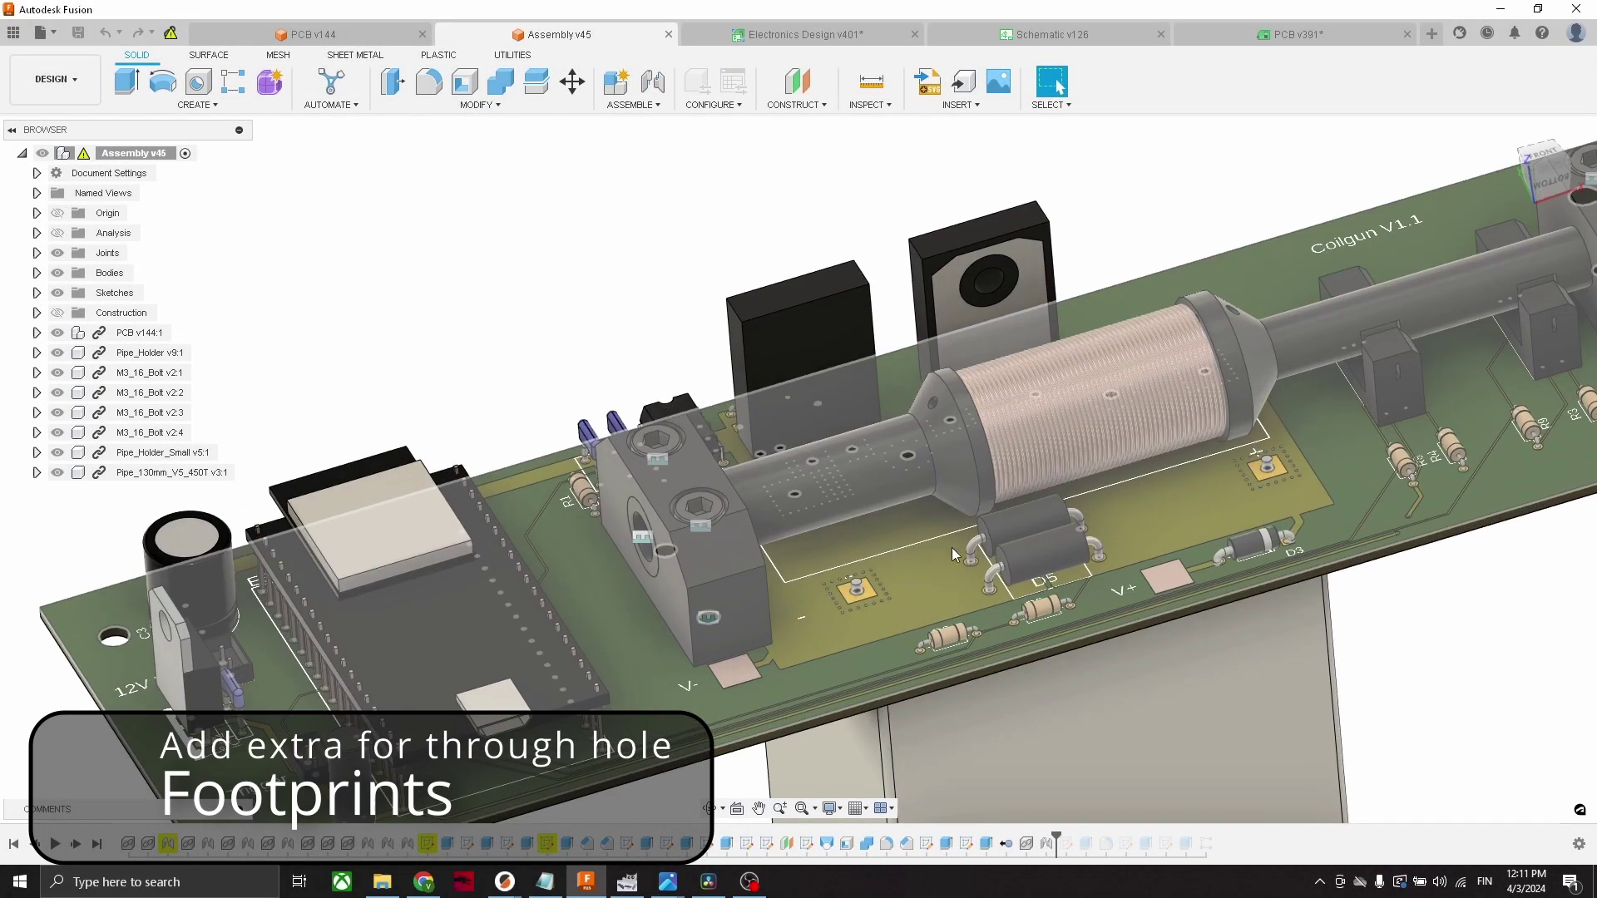
{"action": "scroll", "coordinate": [887, 536], "scroll_direction": "up", "scroll_amount": 5}
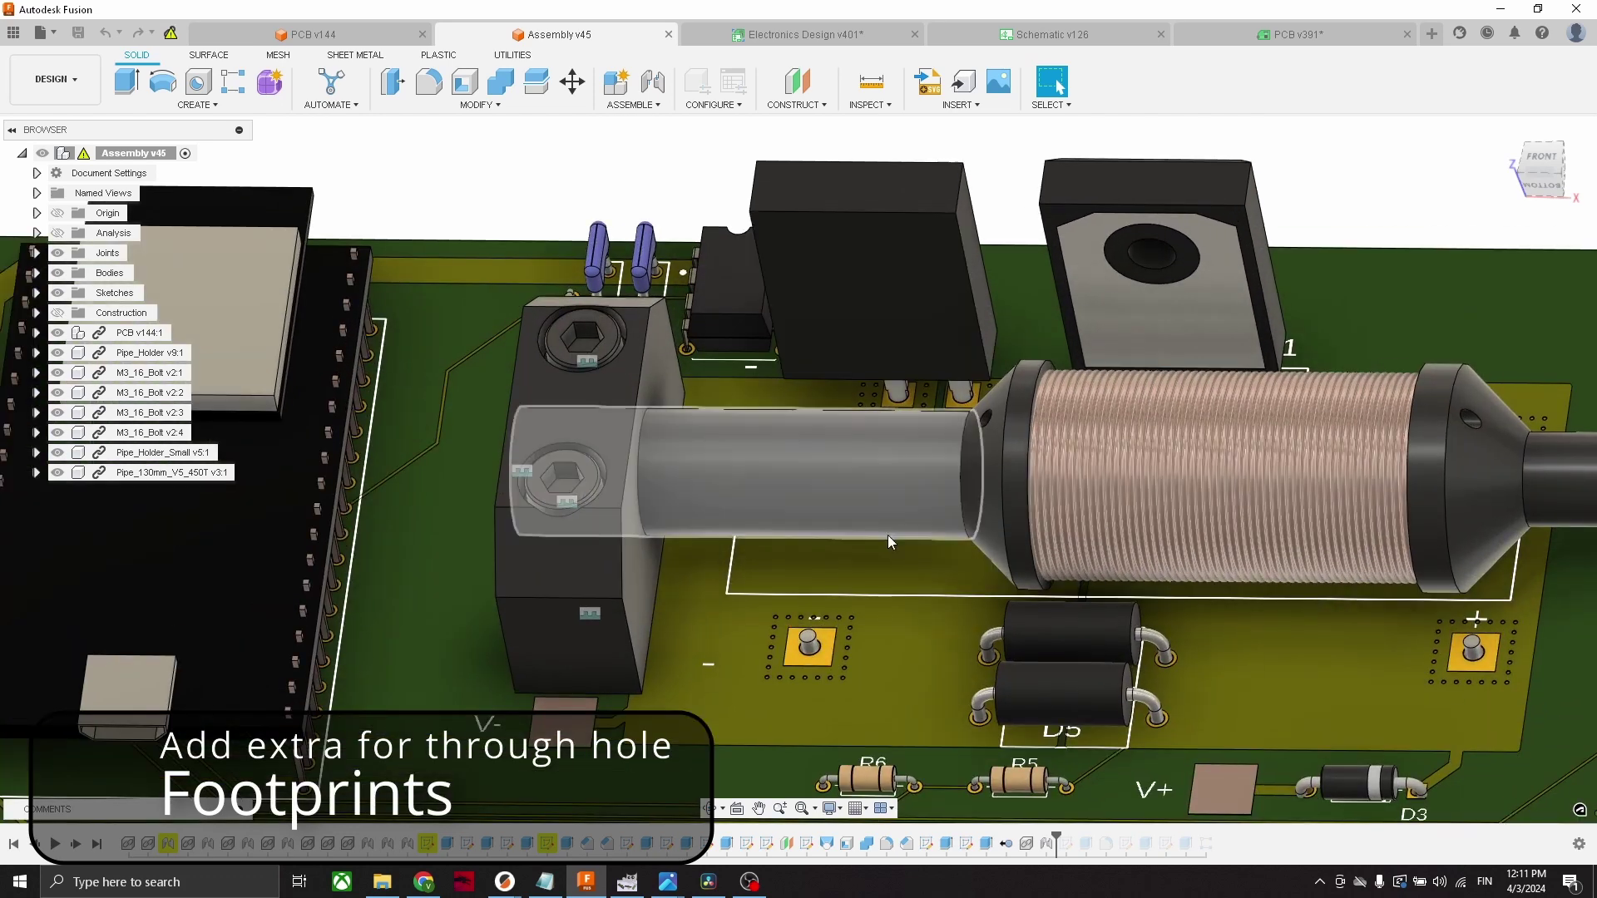
{"action": "scroll", "coordinate": [887, 535], "scroll_direction": "down", "scroll_amount": 2}
{"action": "scroll", "coordinate": [924, 549], "scroll_direction": "up", "scroll_amount": 10}
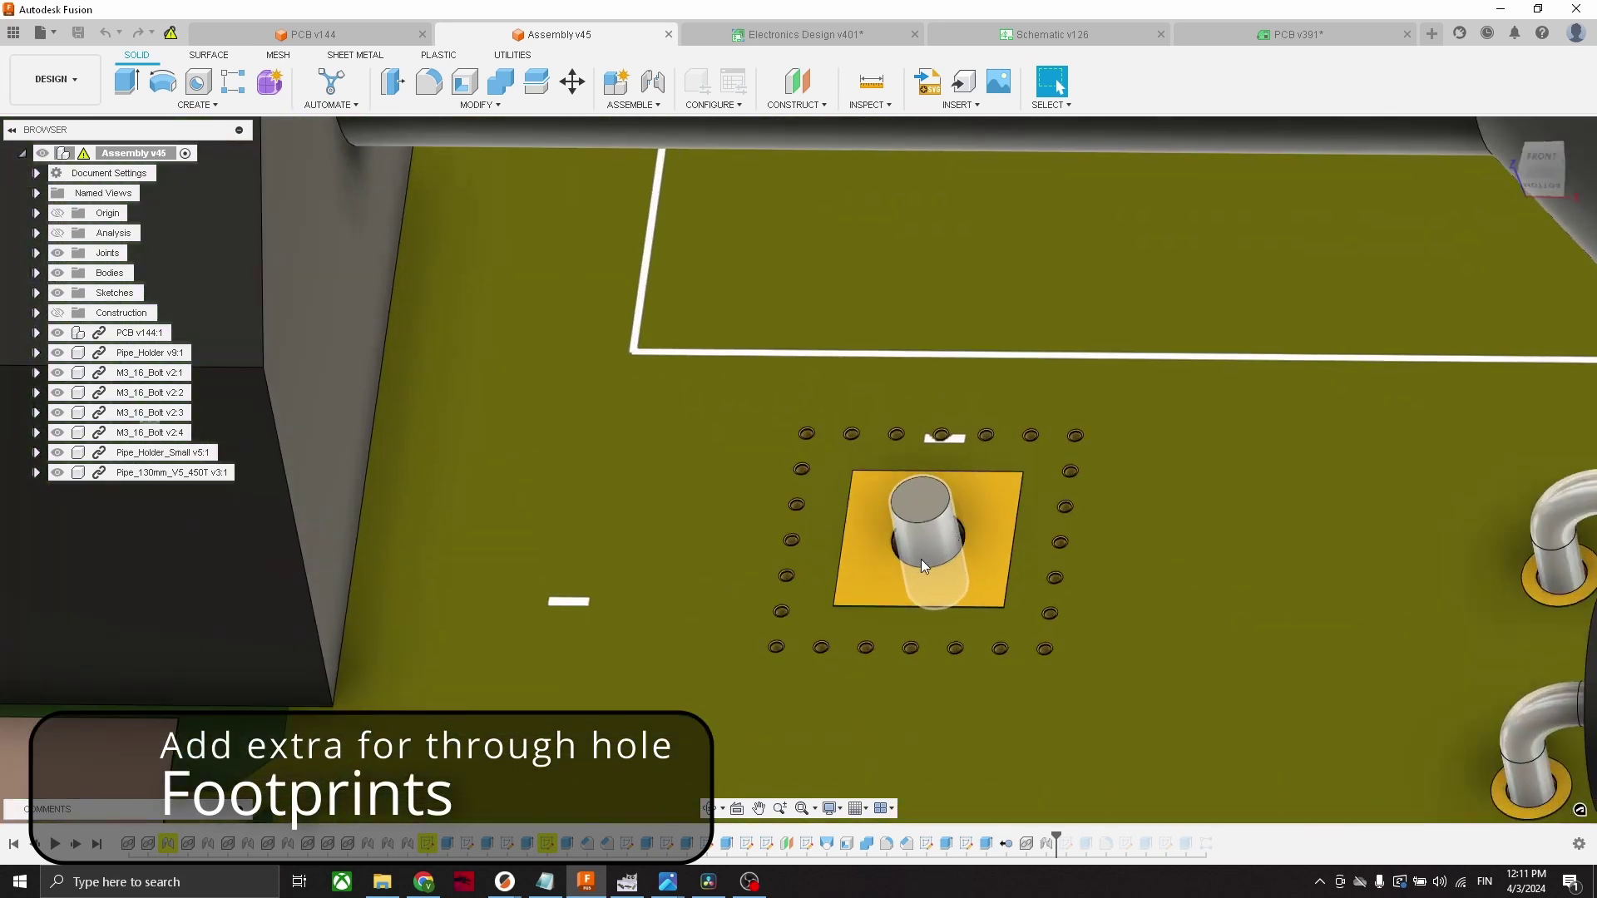
{"action": "mouse_move", "coordinate": [935, 571]}
{"action": "middle_mouse_down", "text": "shift"}
{"action": "mouse_move", "coordinate": [988, 581]}
{"action": "mouse_move", "coordinate": [940, 555]}
{"action": "middle_mouse_up", "text": "shift"}
{"action": "scroll", "coordinate": [930, 554], "scroll_direction": "up", "scroll_amount": 8}
{"action": "scroll", "coordinate": [900, 556], "scroll_direction": "down", "scroll_amount": 8}
{"action": "key", "text": "i"}
{"action": "left_click", "coordinate": [938, 545]}
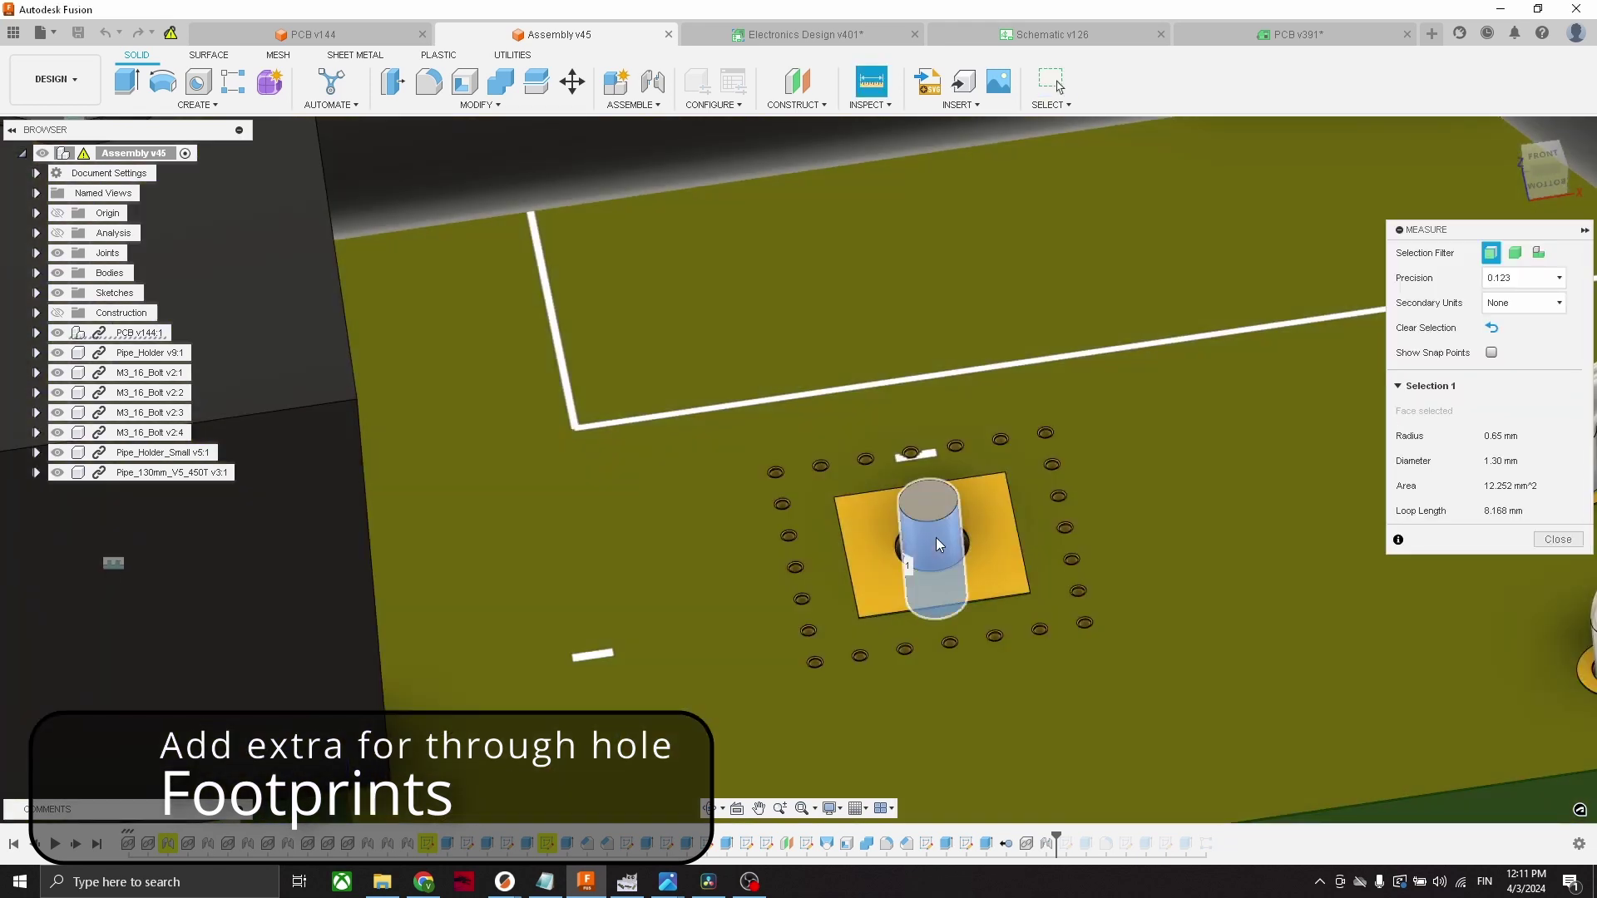
Clear the lead measurement and measure the diameter of the through hole around the coil lead
{"action": "scroll", "coordinate": [912, 553], "scroll_direction": "up", "scroll_amount": 3}
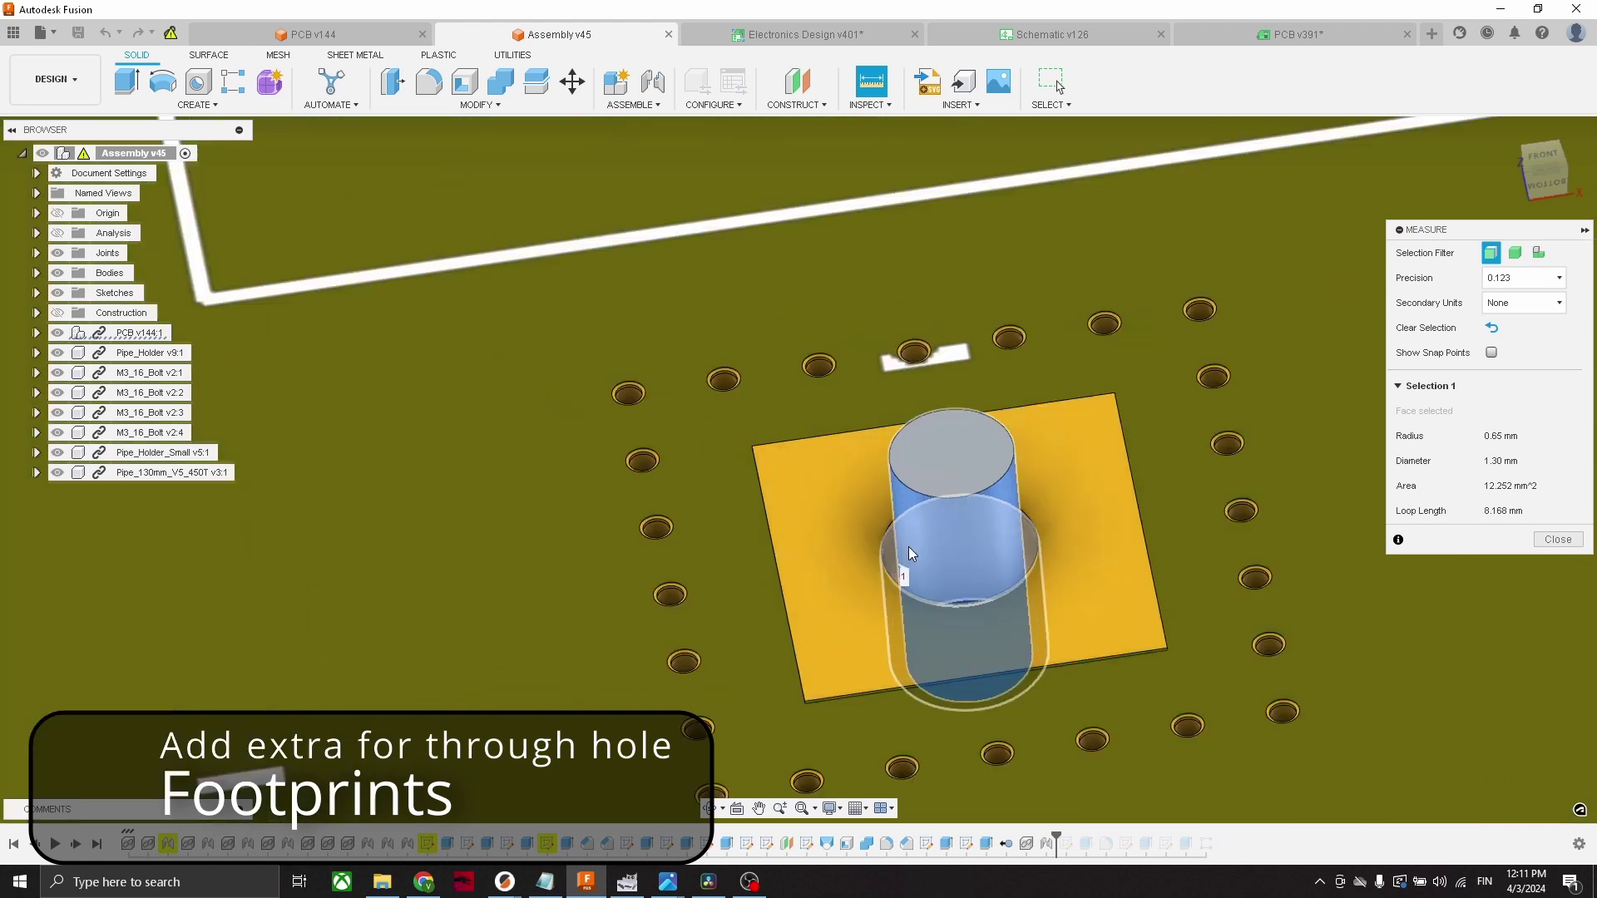
{"action": "scroll", "coordinate": [923, 565], "scroll_direction": "down", "scroll_amount": 6}
{"action": "mouse_move", "coordinate": [974, 587]}
{"action": "middle_mouse_down", "text": "shift"}
{"action": "mouse_move", "coordinate": [998, 533]}
{"action": "mouse_move", "coordinate": [973, 583]}
{"action": "middle_mouse_up", "text": "shift"}
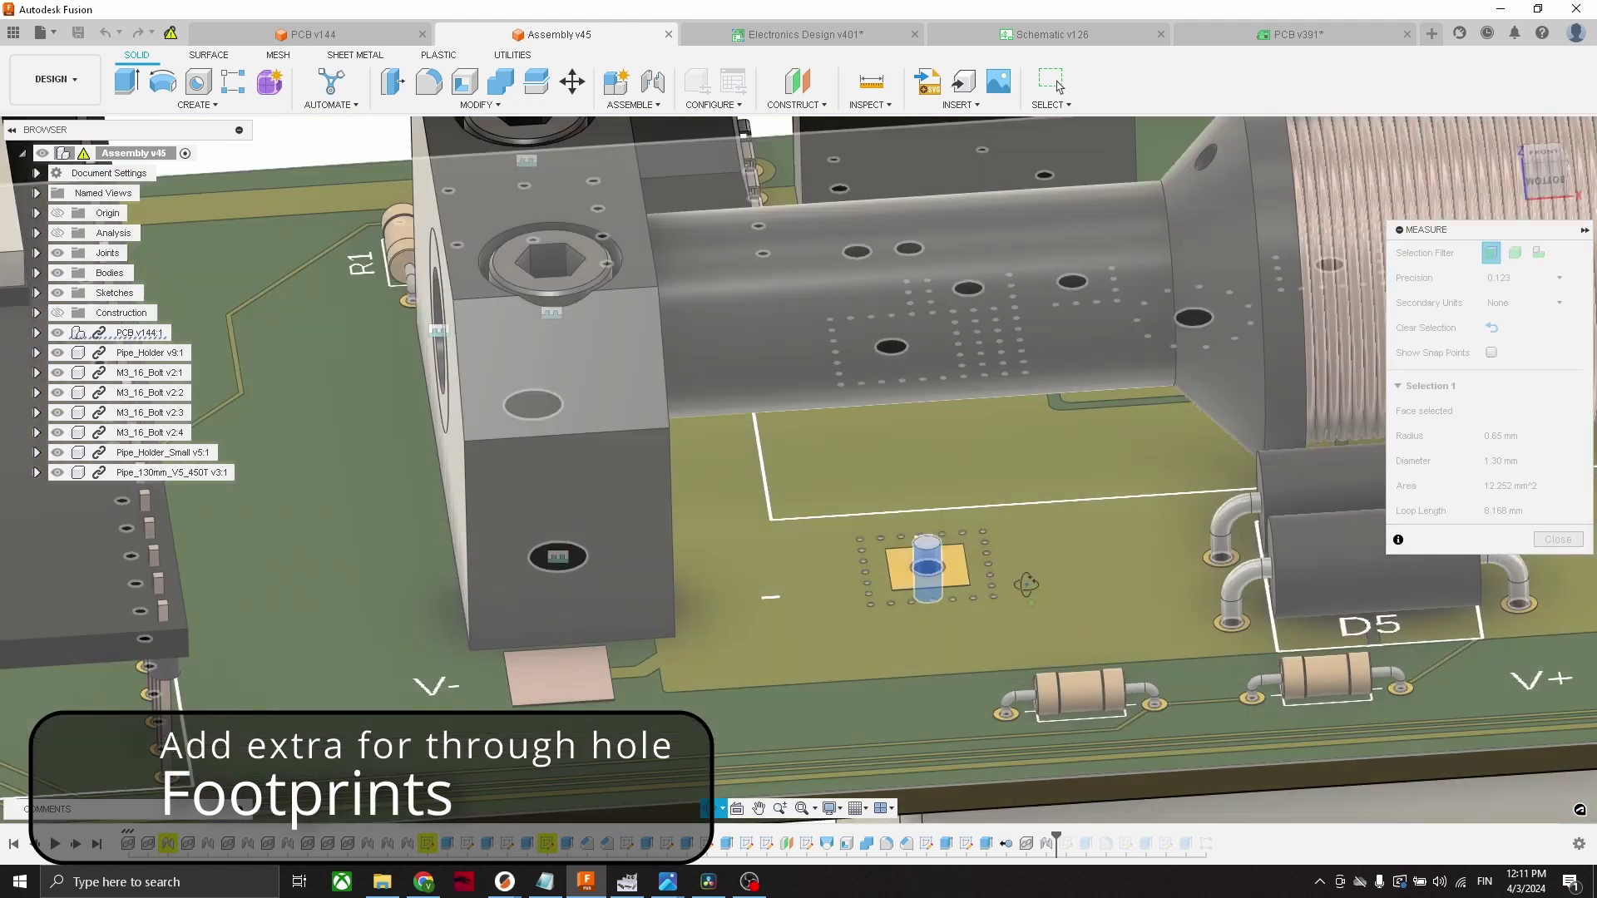
{"action": "scroll", "coordinate": [915, 561], "scroll_direction": "up", "scroll_amount": 6}
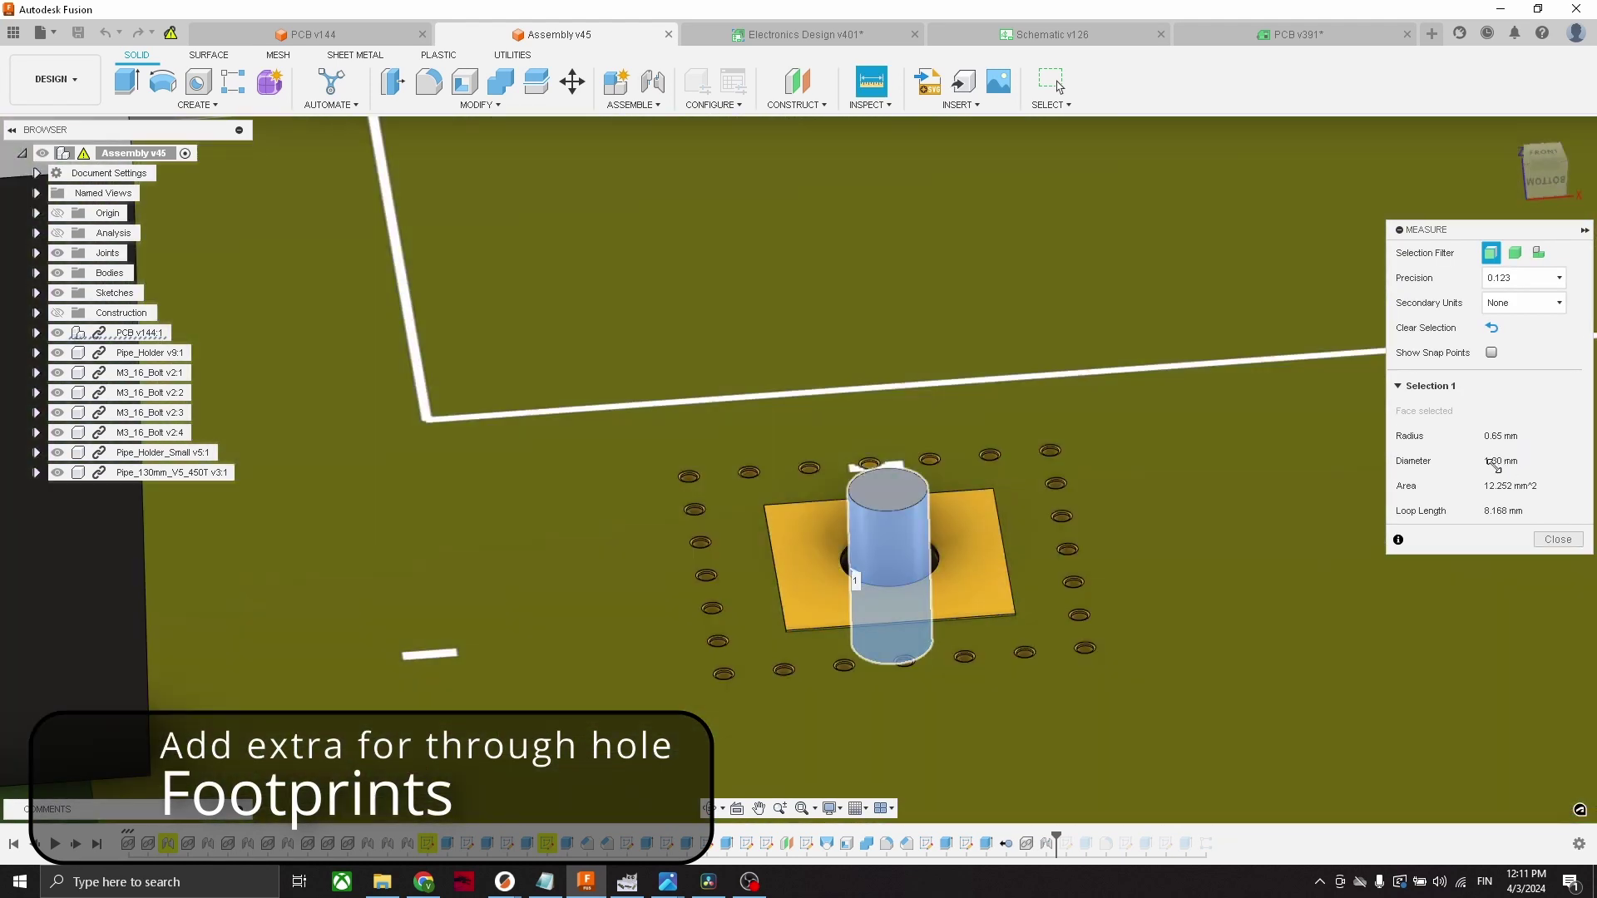
{"action": "scroll", "coordinate": [950, 608], "scroll_direction": "up", "scroll_amount": 4}
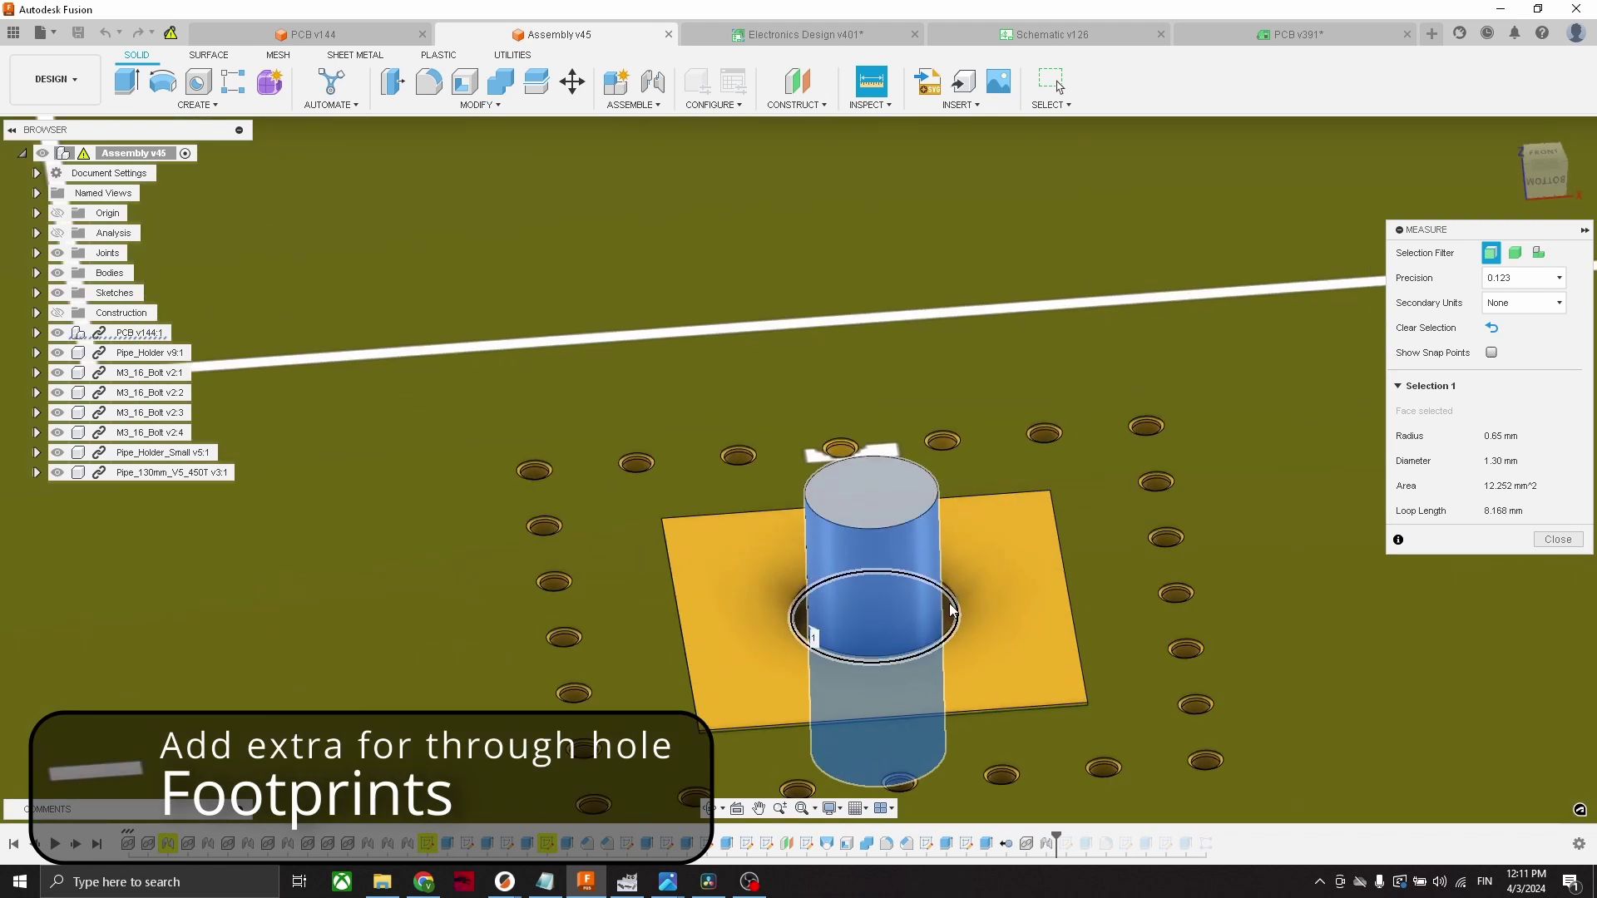
{"action": "scroll", "coordinate": [950, 608], "scroll_direction": "up", "scroll_amount": 5}
{"action": "key", "text": "Escape"}
{"action": "scroll", "coordinate": [950, 604], "scroll_direction": "up", "scroll_amount": 3}
{"action": "key", "text": "i"}
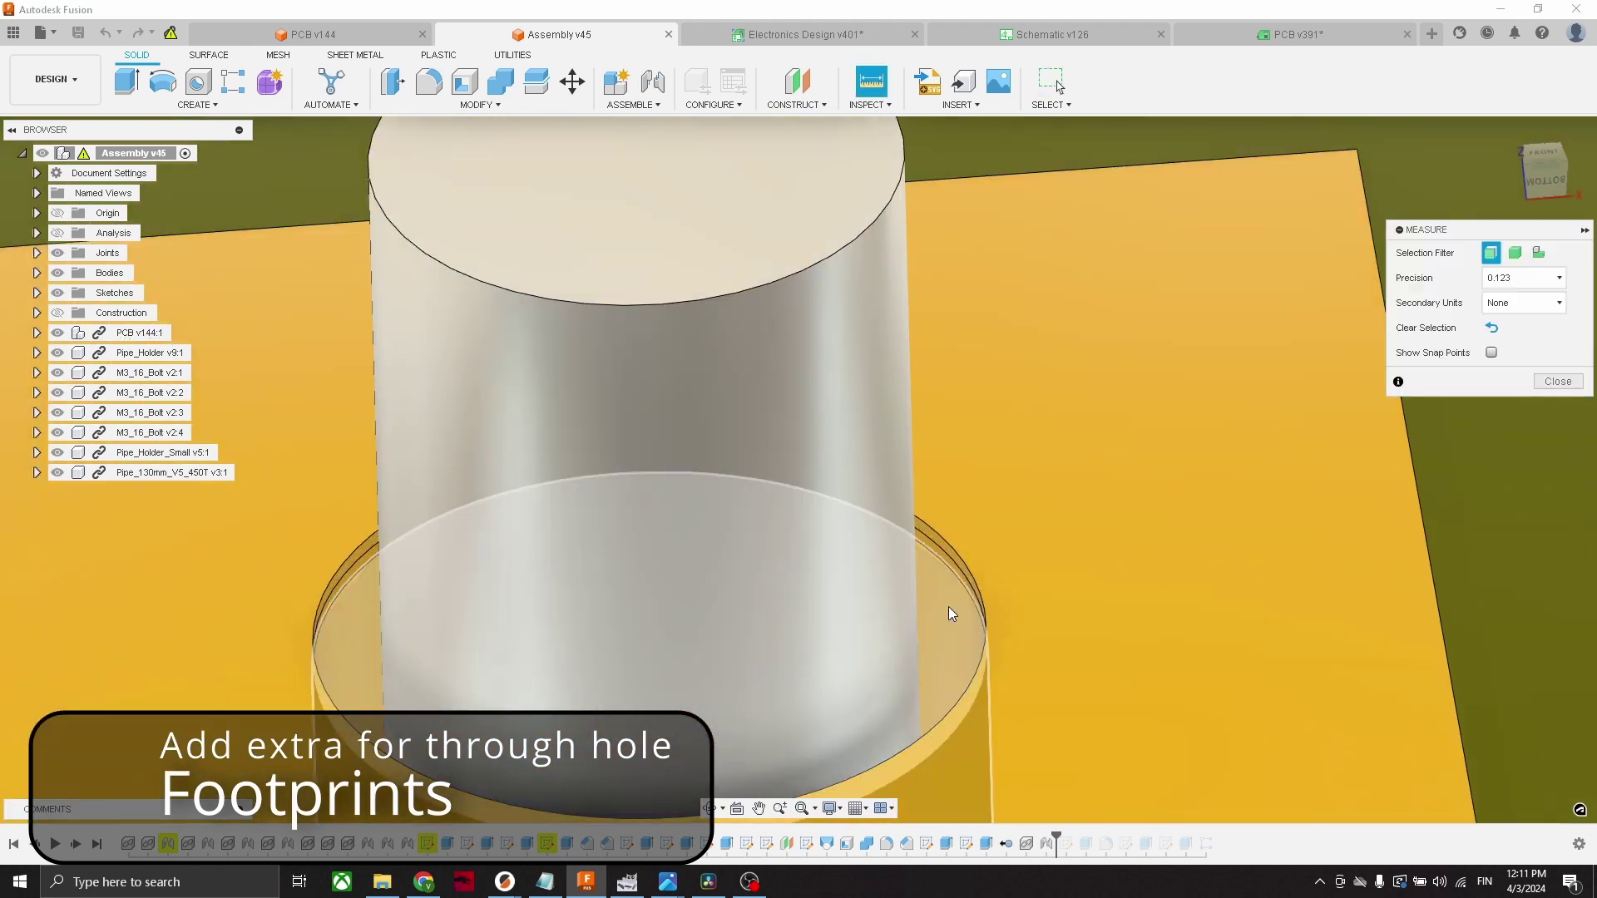
{"action": "left_click", "coordinate": [955, 604]}
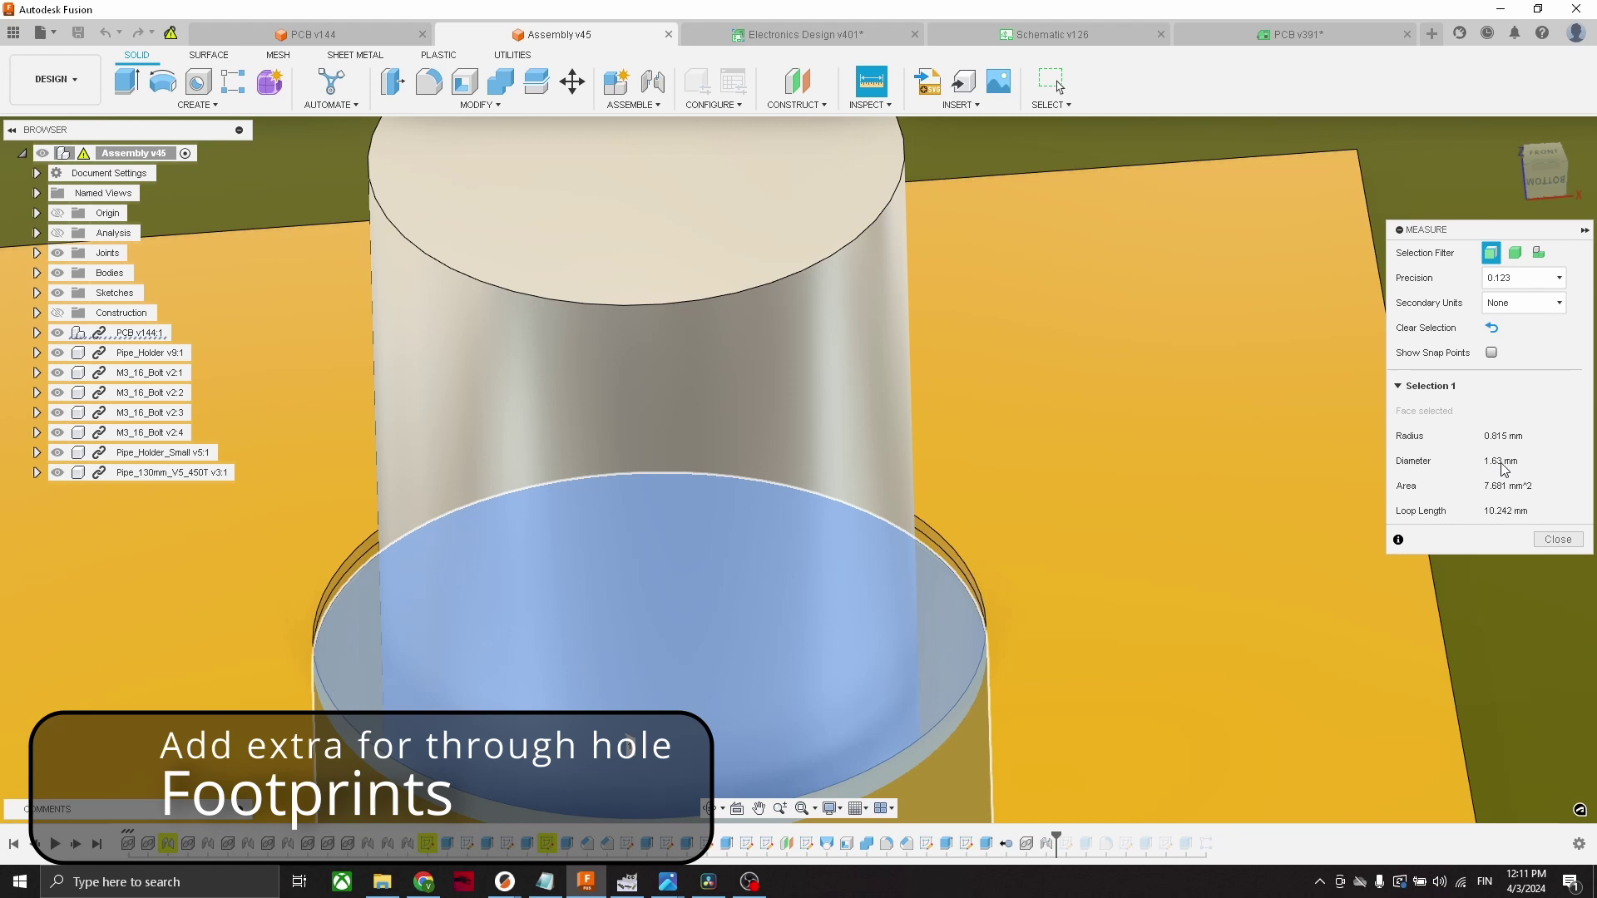
Compare the coil lead with its through hole up close to judge the clearance around it
{"action": "scroll", "coordinate": [1092, 645], "scroll_direction": "down", "scroll_amount": 6}
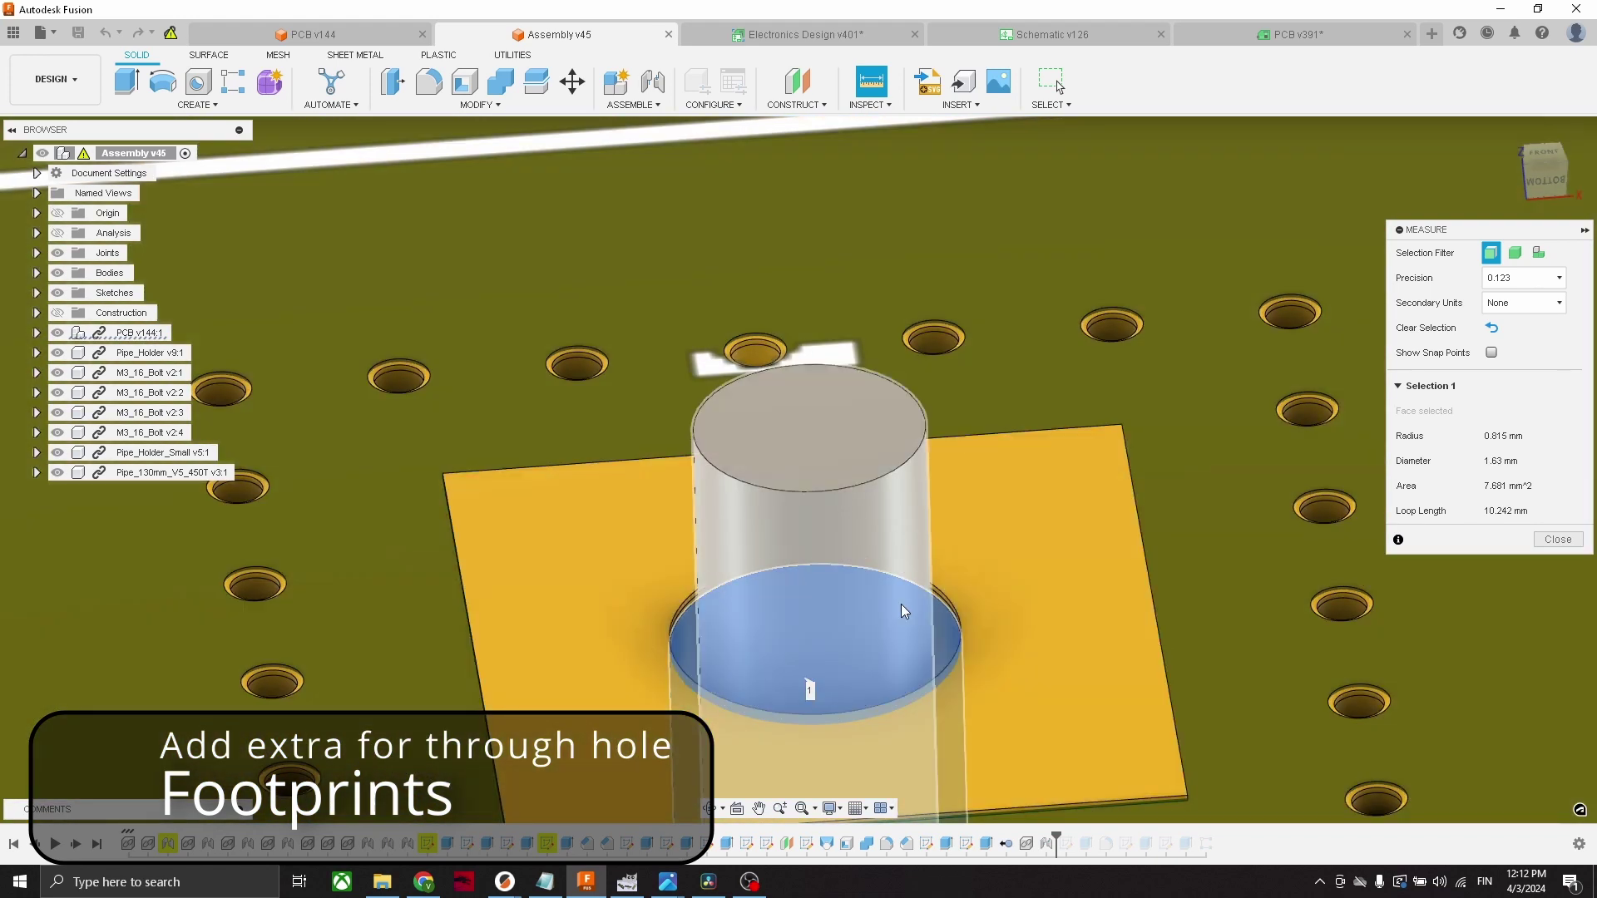
{"action": "middle_click_drag", "start_coordinate": [970, 609], "coordinate": [1053, 514]}
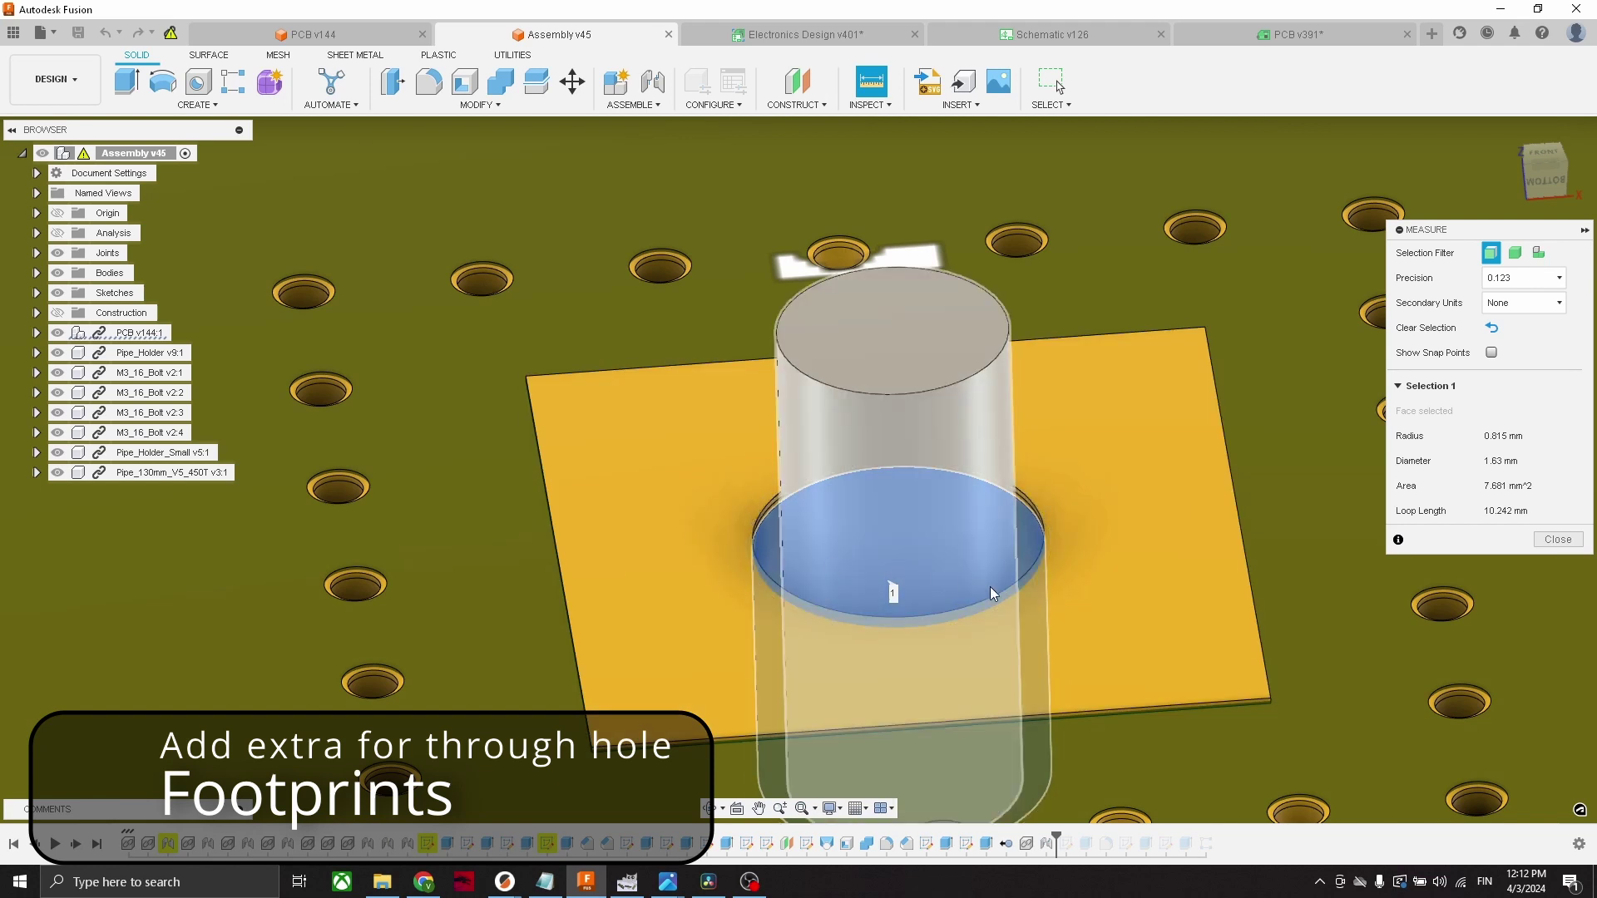
{"action": "scroll", "coordinate": [991, 589], "scroll_direction": "down", "scroll_amount": 5}
{"action": "scroll", "coordinate": [1016, 580], "scroll_direction": "up", "scroll_amount": 3}
{"action": "scroll", "coordinate": [1017, 580], "scroll_direction": "up", "scroll_amount": 2}
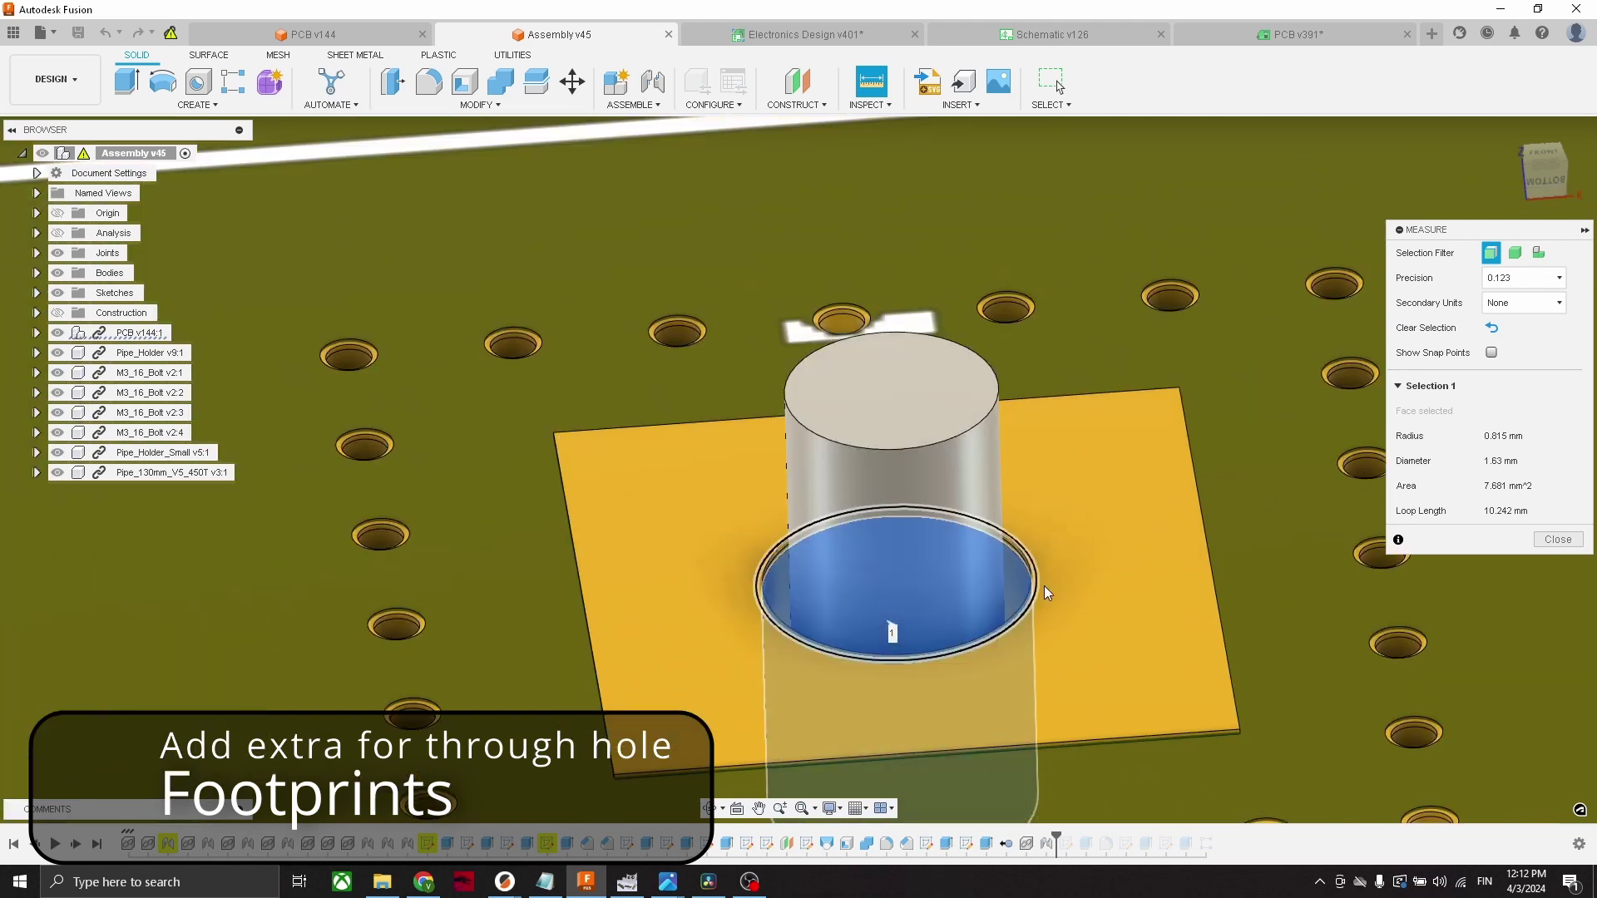
{"action": "scroll", "coordinate": [1111, 551], "scroll_direction": "down", "scroll_amount": 6}
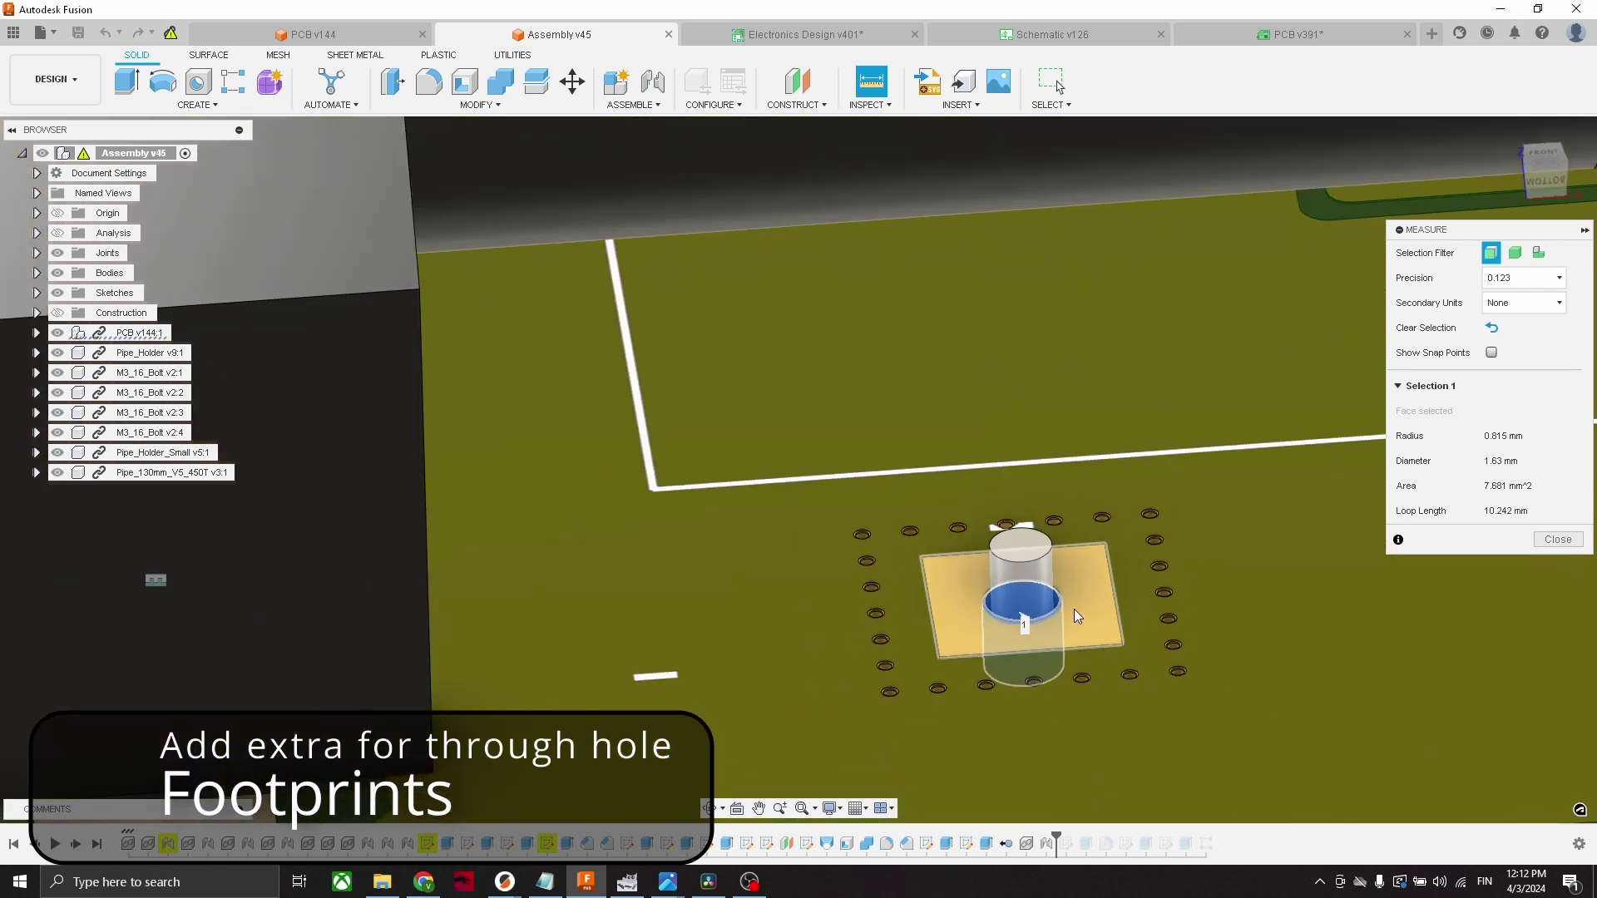
{"action": "scroll", "coordinate": [1024, 550], "scroll_direction": "up", "scroll_amount": 6}
{"action": "scroll", "coordinate": [1024, 551], "scroll_direction": "down", "scroll_amount": 4}
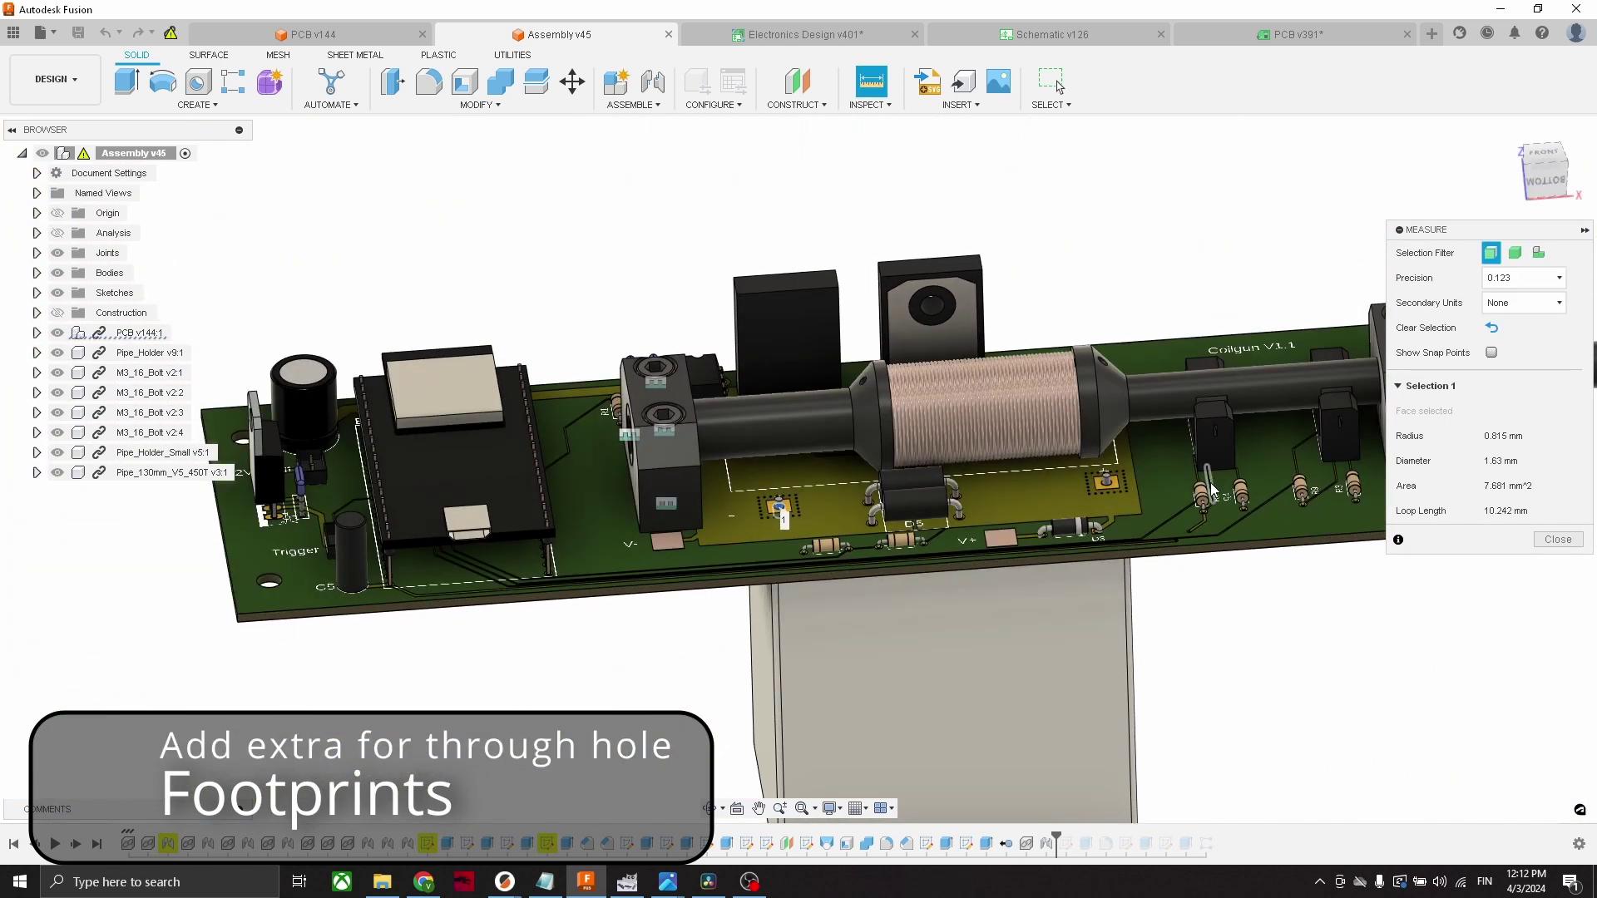
Inspect the round through-hole pad and the lead inside it, between the power transistors and the coil
{"action": "middle_click_drag", "start_coordinate": [1211, 491], "coordinate": [749, 475], "text": "shift"}
{"action": "scroll", "coordinate": [696, 467], "scroll_direction": "up", "scroll_amount": 6}
{"action": "scroll", "coordinate": [696, 466], "scroll_direction": "up", "scroll_amount": 3}
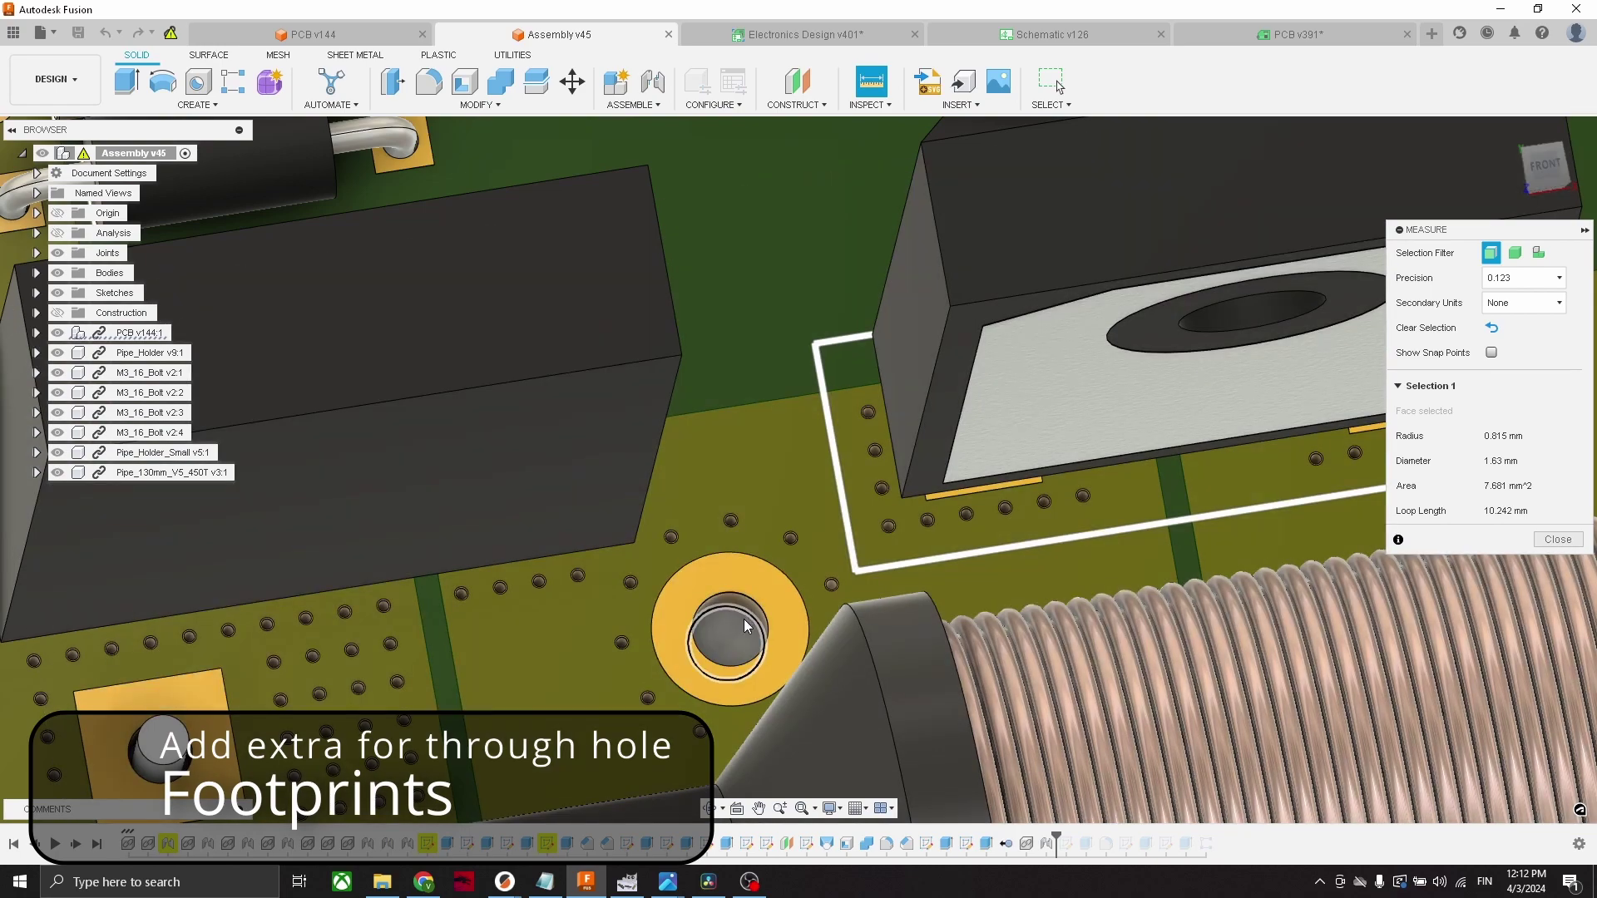
{"action": "scroll", "coordinate": [905, 521], "scroll_direction": "down", "scroll_amount": 2}
{"action": "scroll", "coordinate": [905, 520], "scroll_direction": "down", "scroll_amount": 4}
{"action": "middle_click_drag", "start_coordinate": [905, 521], "coordinate": [688, 578], "text": "shift"}
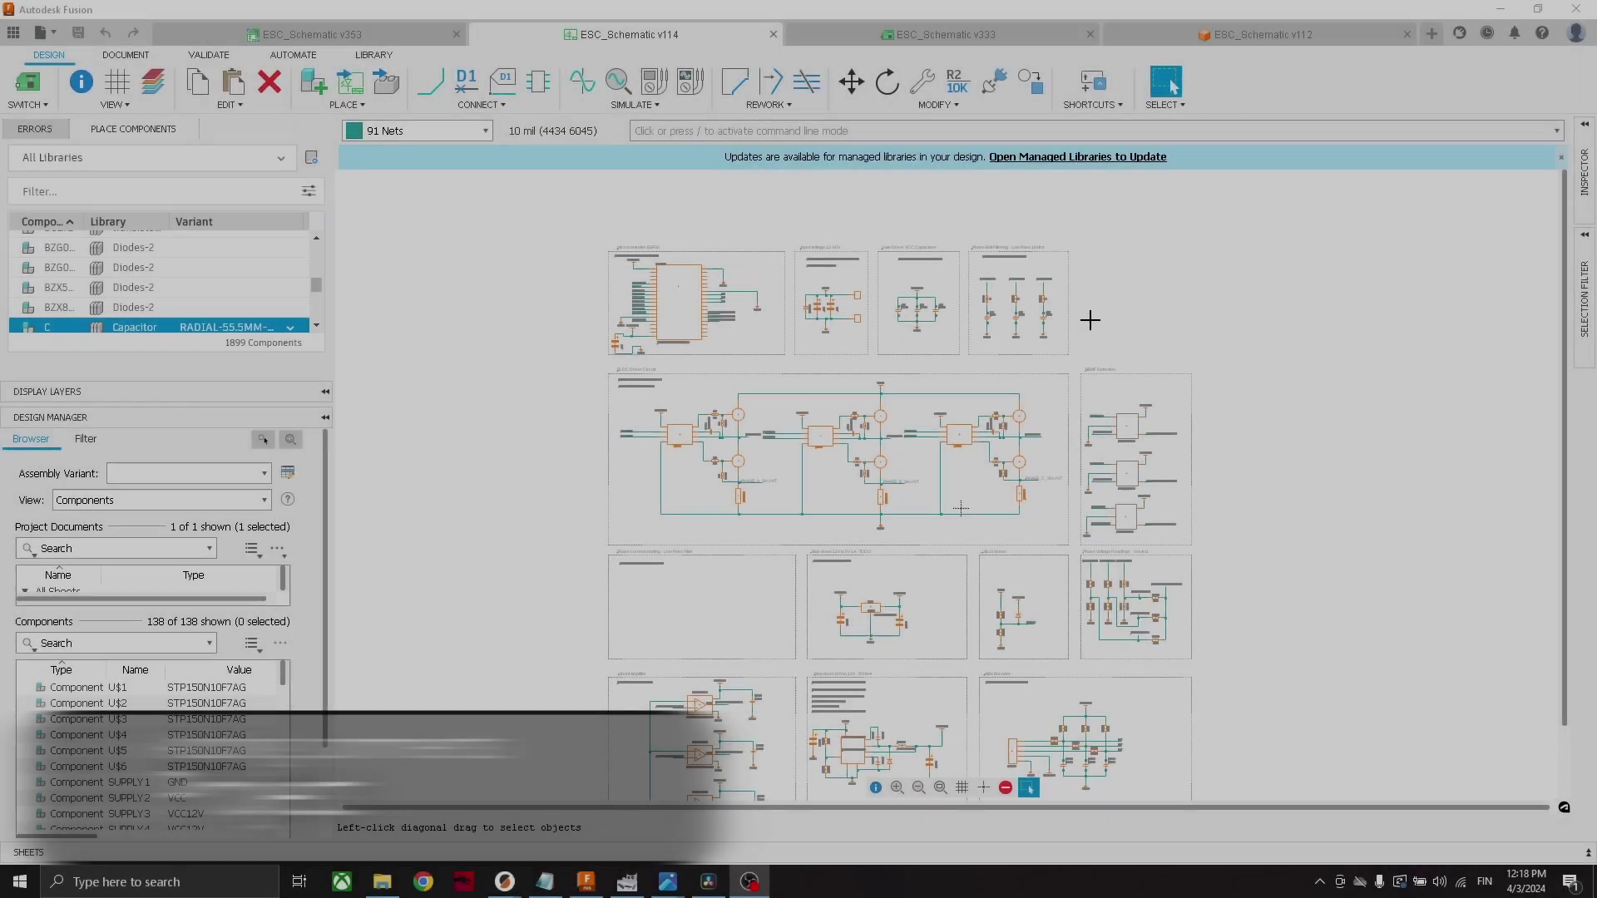
Review how the ESC_Schematic v114 sheet is organised into framed and titled circuit blocks
{"action": "scroll", "coordinate": [731, 346], "scroll_direction": "up", "scroll_amount": 3}
{"action": "scroll", "coordinate": [1233, 574], "scroll_direction": "up", "scroll_amount": 2}
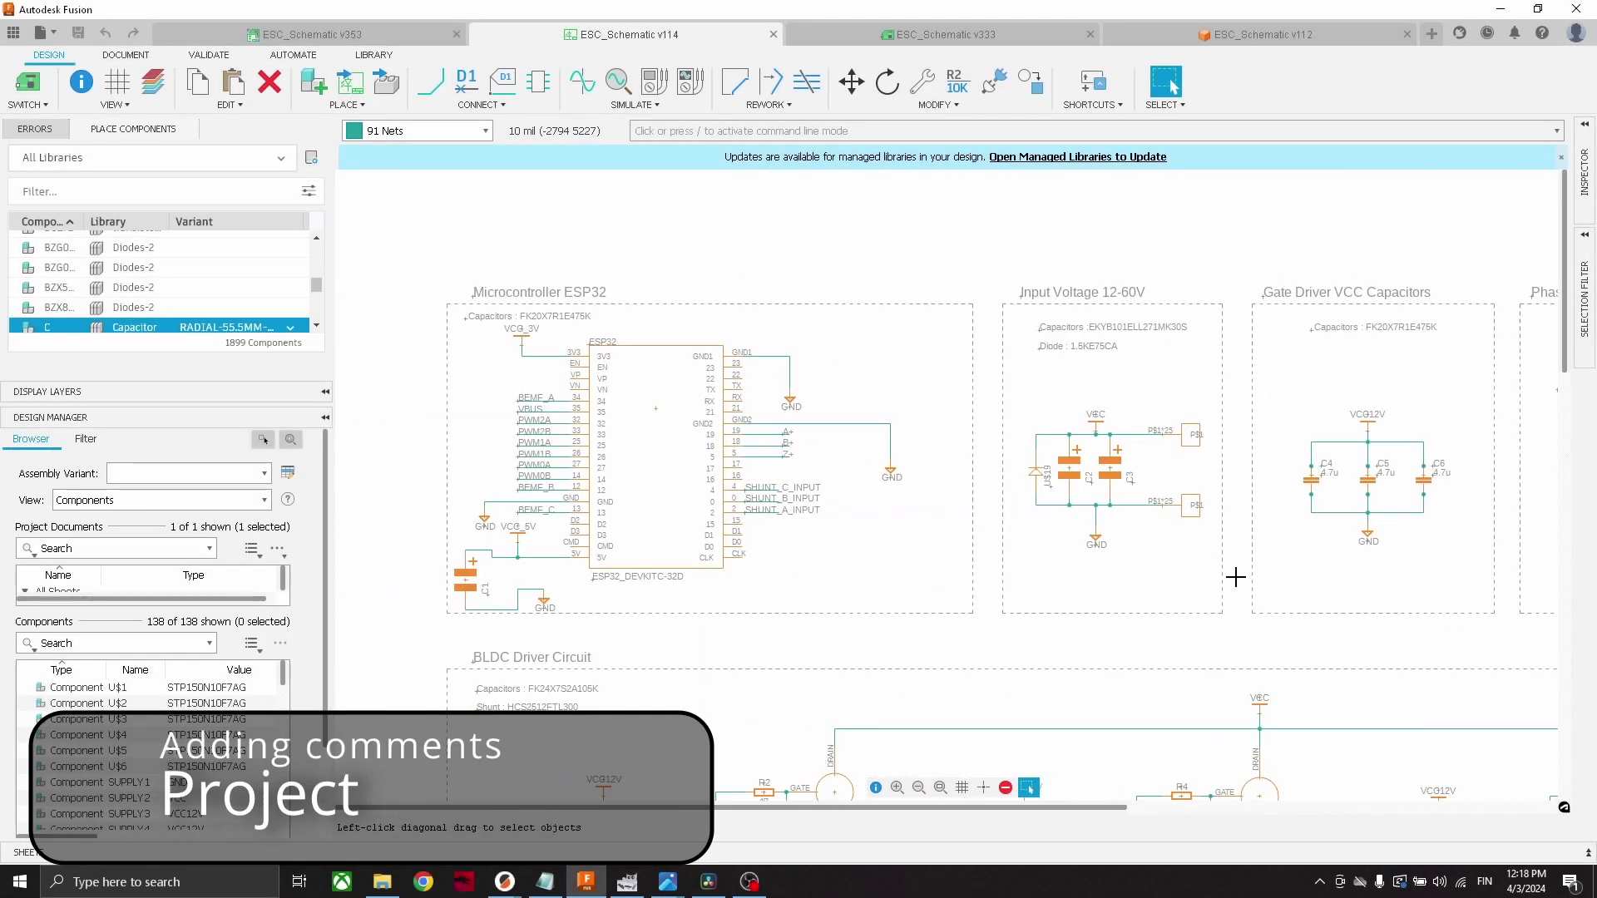
{"action": "scroll", "coordinate": [617, 527], "scroll_direction": "down", "scroll_amount": 3}
{"action": "scroll", "coordinate": [820, 492], "scroll_direction": "up", "scroll_amount": 2}
{"action": "scroll", "coordinate": [970, 474], "scroll_direction": "down", "scroll_amount": 2}
{"action": "scroll", "coordinate": [1165, 535], "scroll_direction": "up", "scroll_amount": 2}
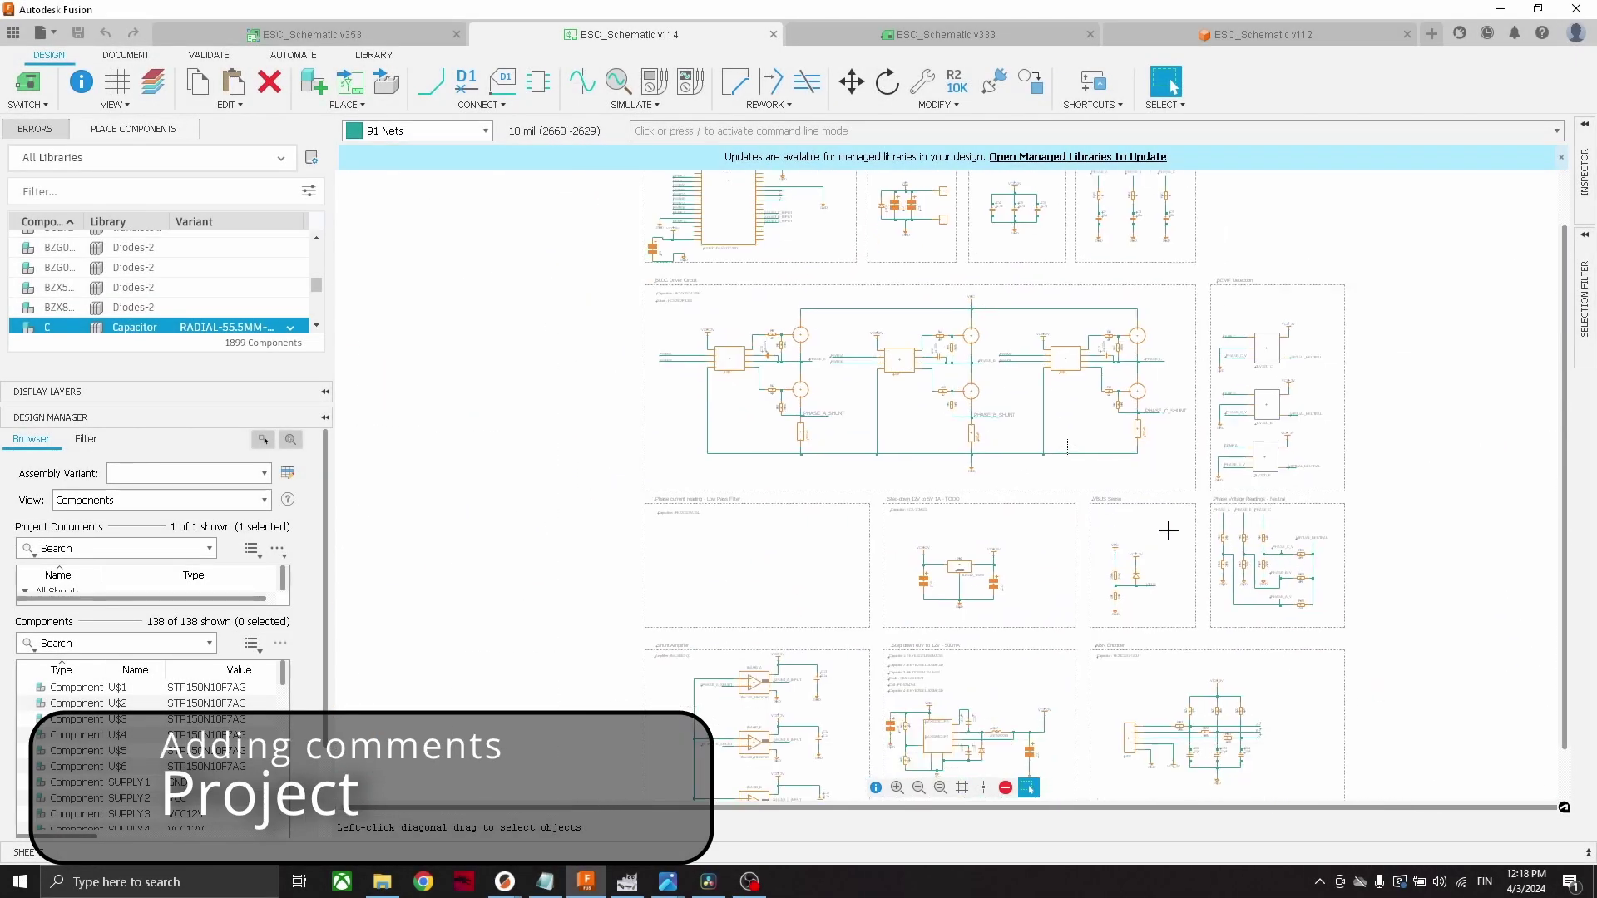
{"action": "scroll", "coordinate": [815, 534], "scroll_direction": "up", "scroll_amount": 5}
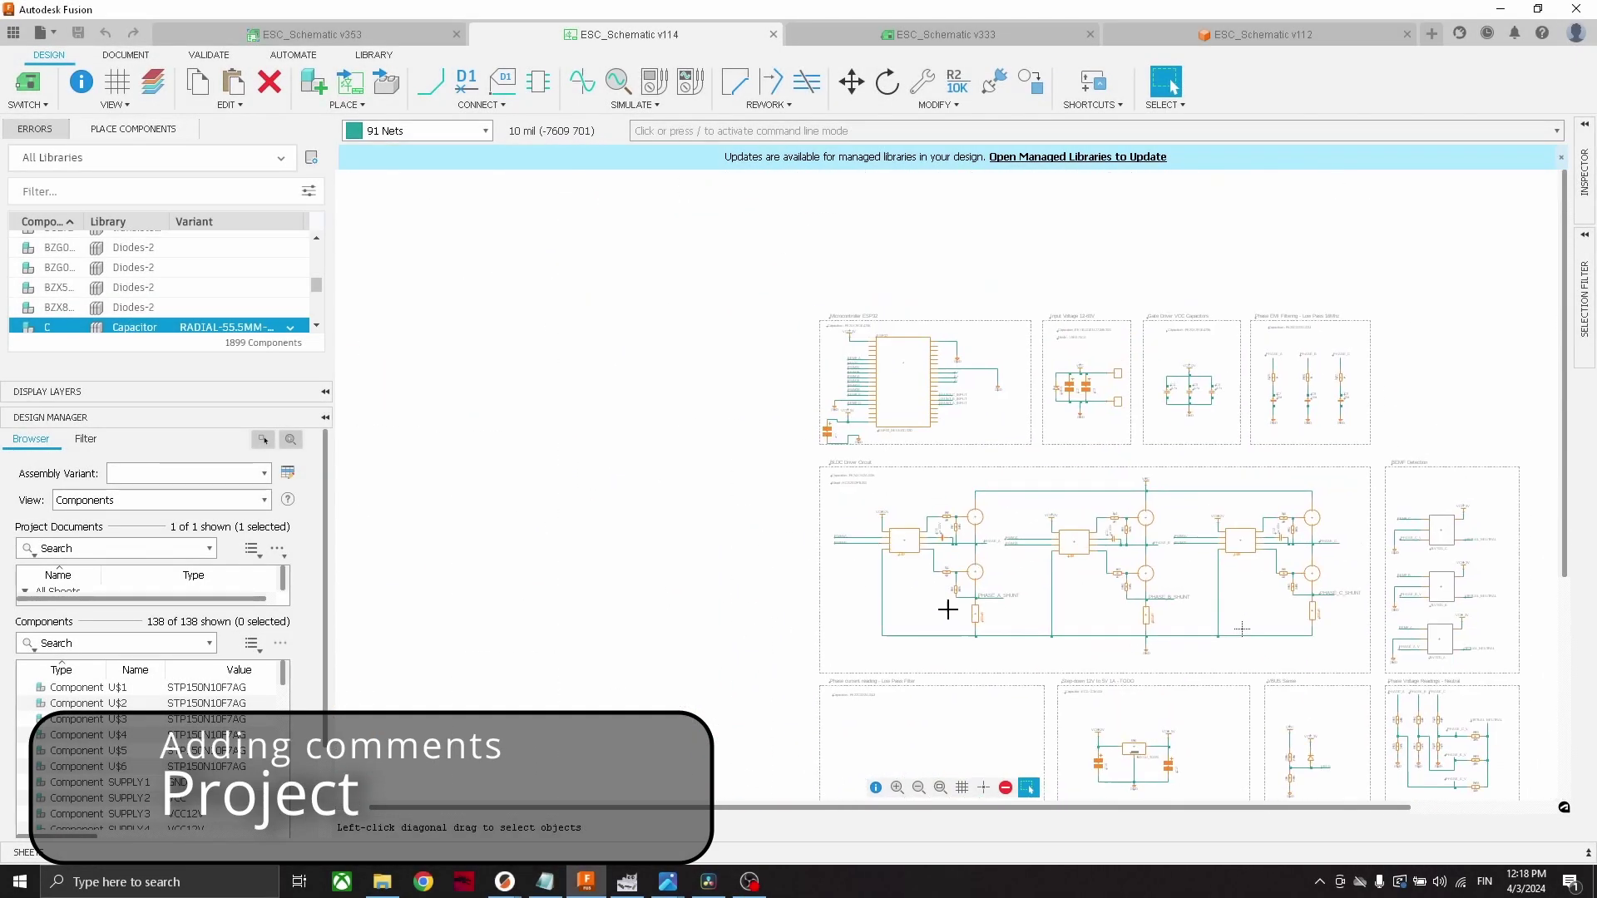
Read the titles and part-number comments in the Input Voltage, Gate Driver VCC Capacitors and Phase EMI Filtering blocks
{"action": "scroll", "coordinate": [693, 488], "scroll_direction": "down", "scroll_amount": 1}
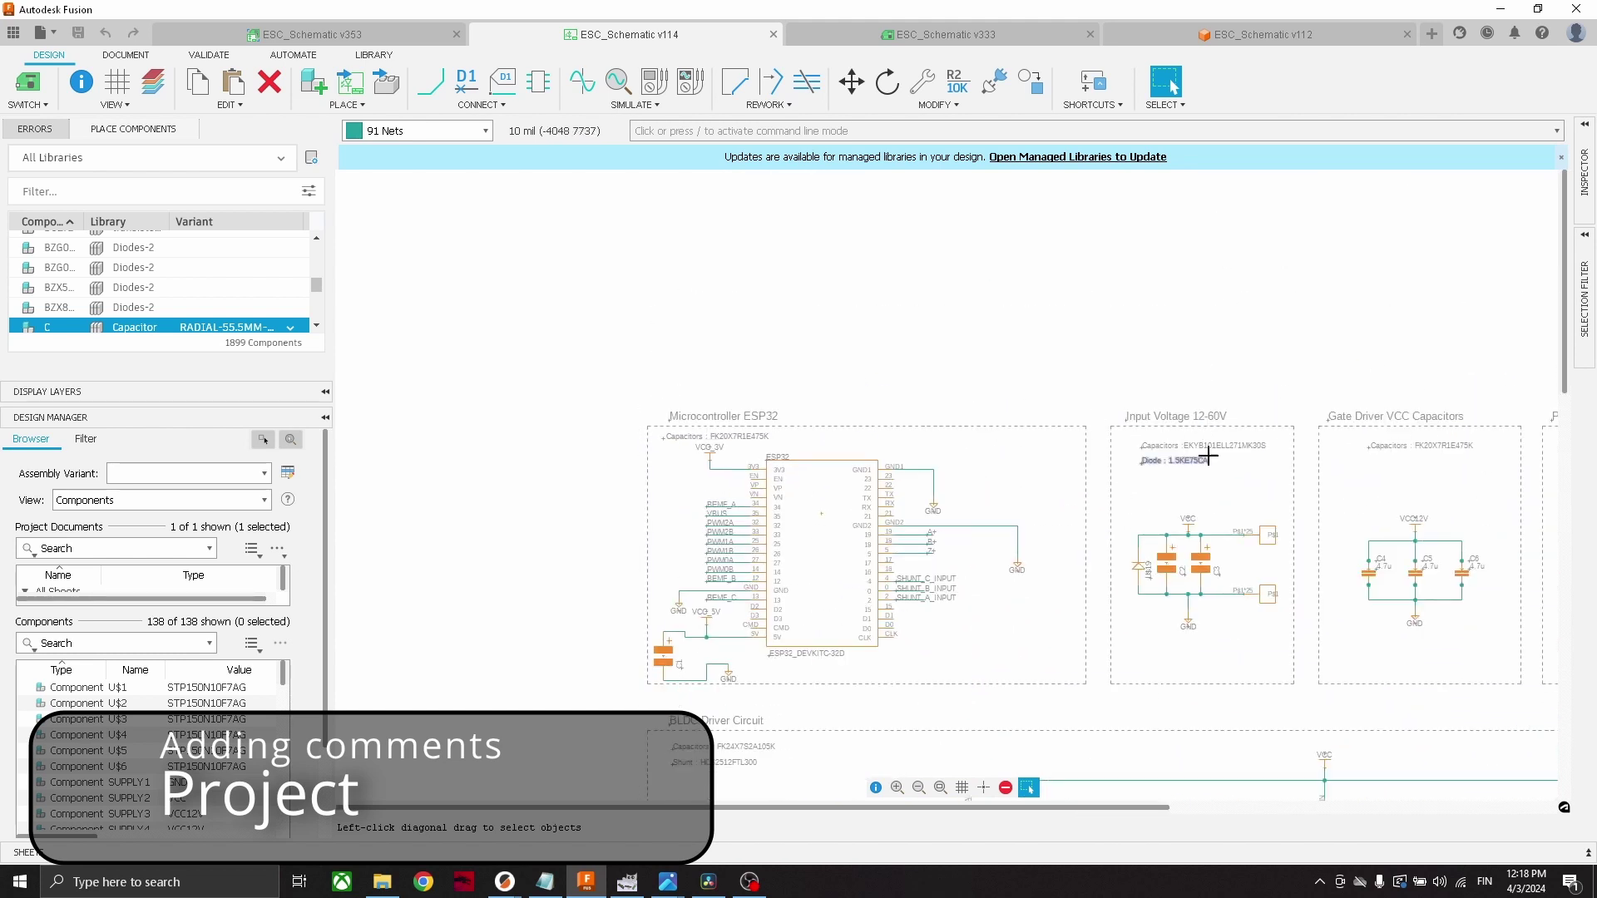
{"action": "middle_click_drag", "start_coordinate": [1351, 532], "coordinate": [1145, 569]}
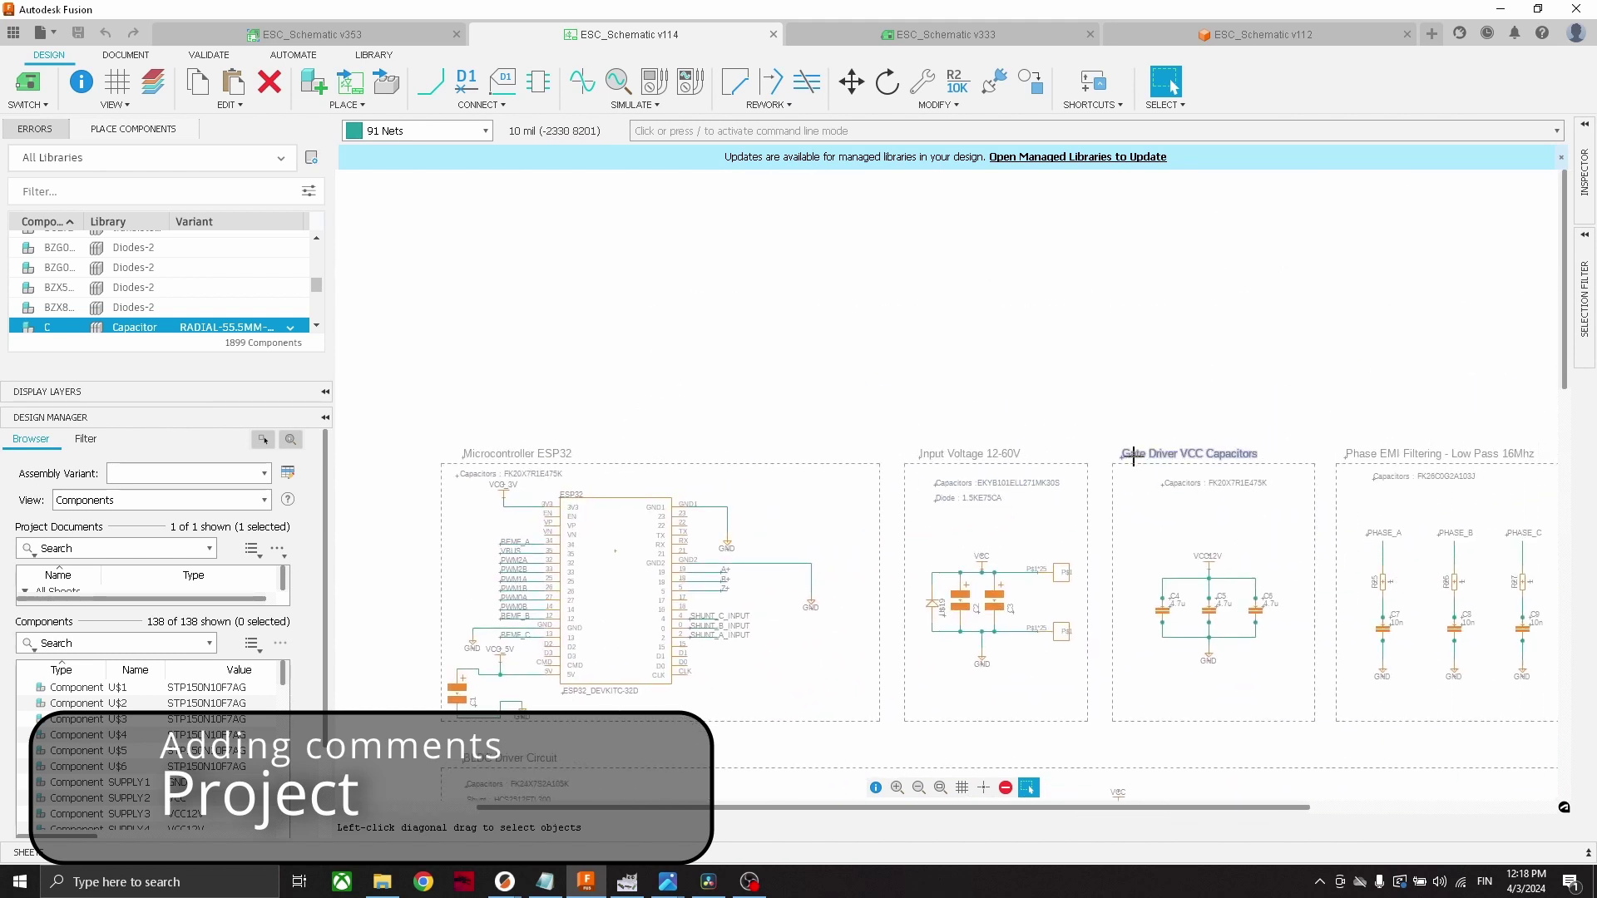
{"action": "scroll", "coordinate": [1373, 455], "scroll_direction": "down", "scroll_amount": 2}
{"action": "scroll", "coordinate": [1237, 442], "scroll_direction": "up", "scroll_amount": 4}
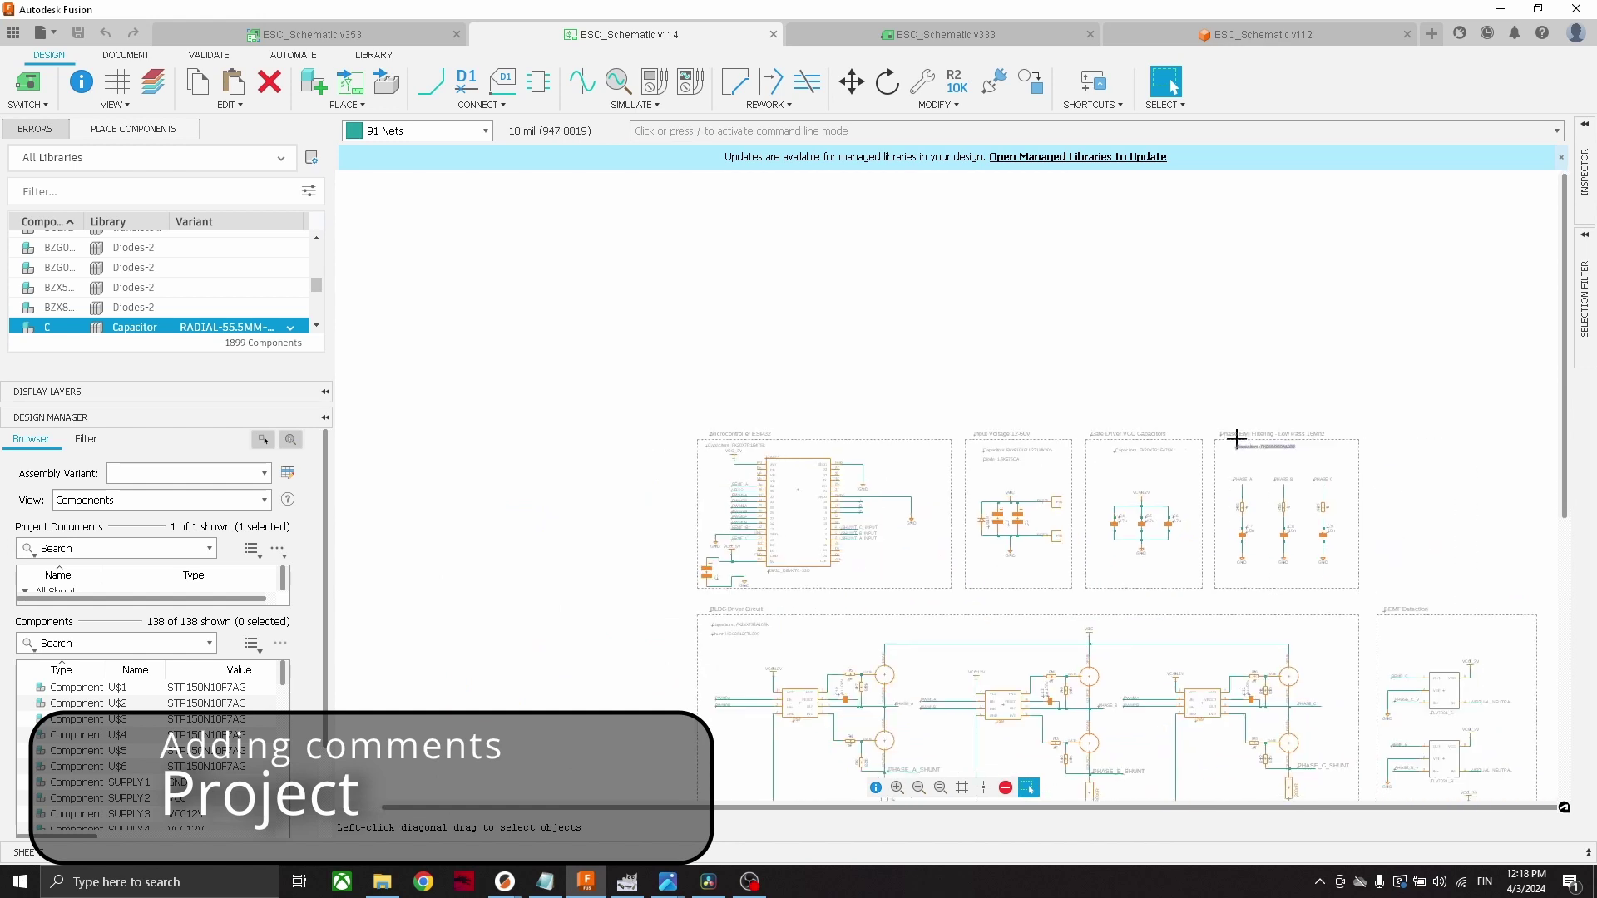
{"action": "middle_click_drag", "start_coordinate": [1329, 606], "coordinate": [1328, 410]}
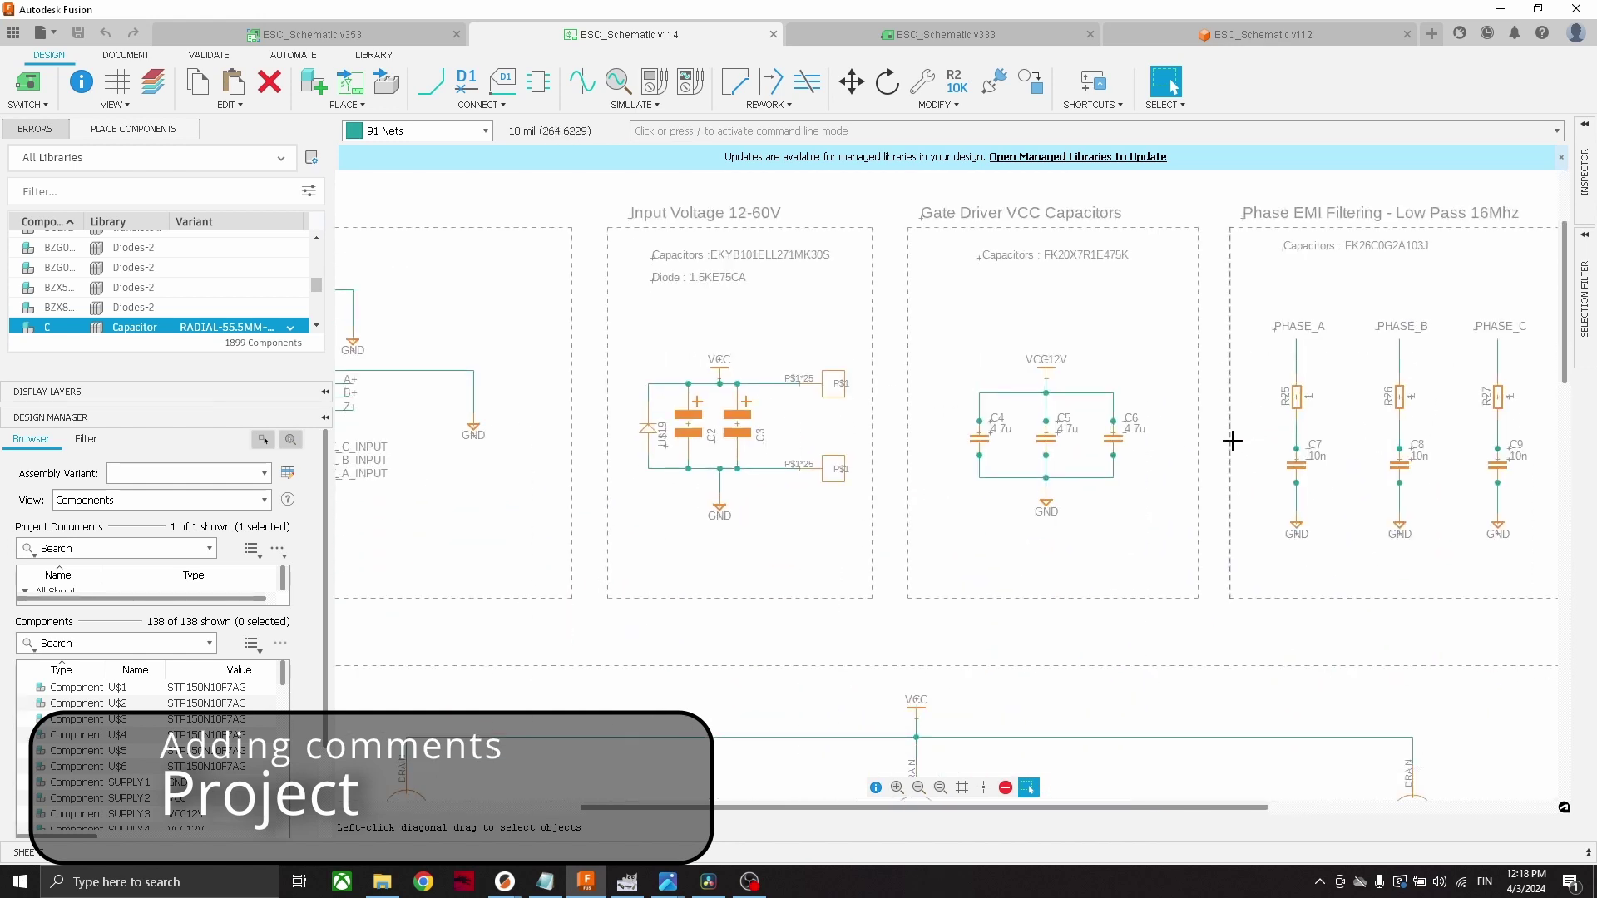
Set up the Line tool with the shortdash style on layer 95 Names for drawing block frames
{"action": "scroll", "coordinate": [971, 542], "scroll_direction": "down", "scroll_amount": 3}
{"action": "middle_click_drag", "start_coordinate": [906, 552], "coordinate": [773, 317]}
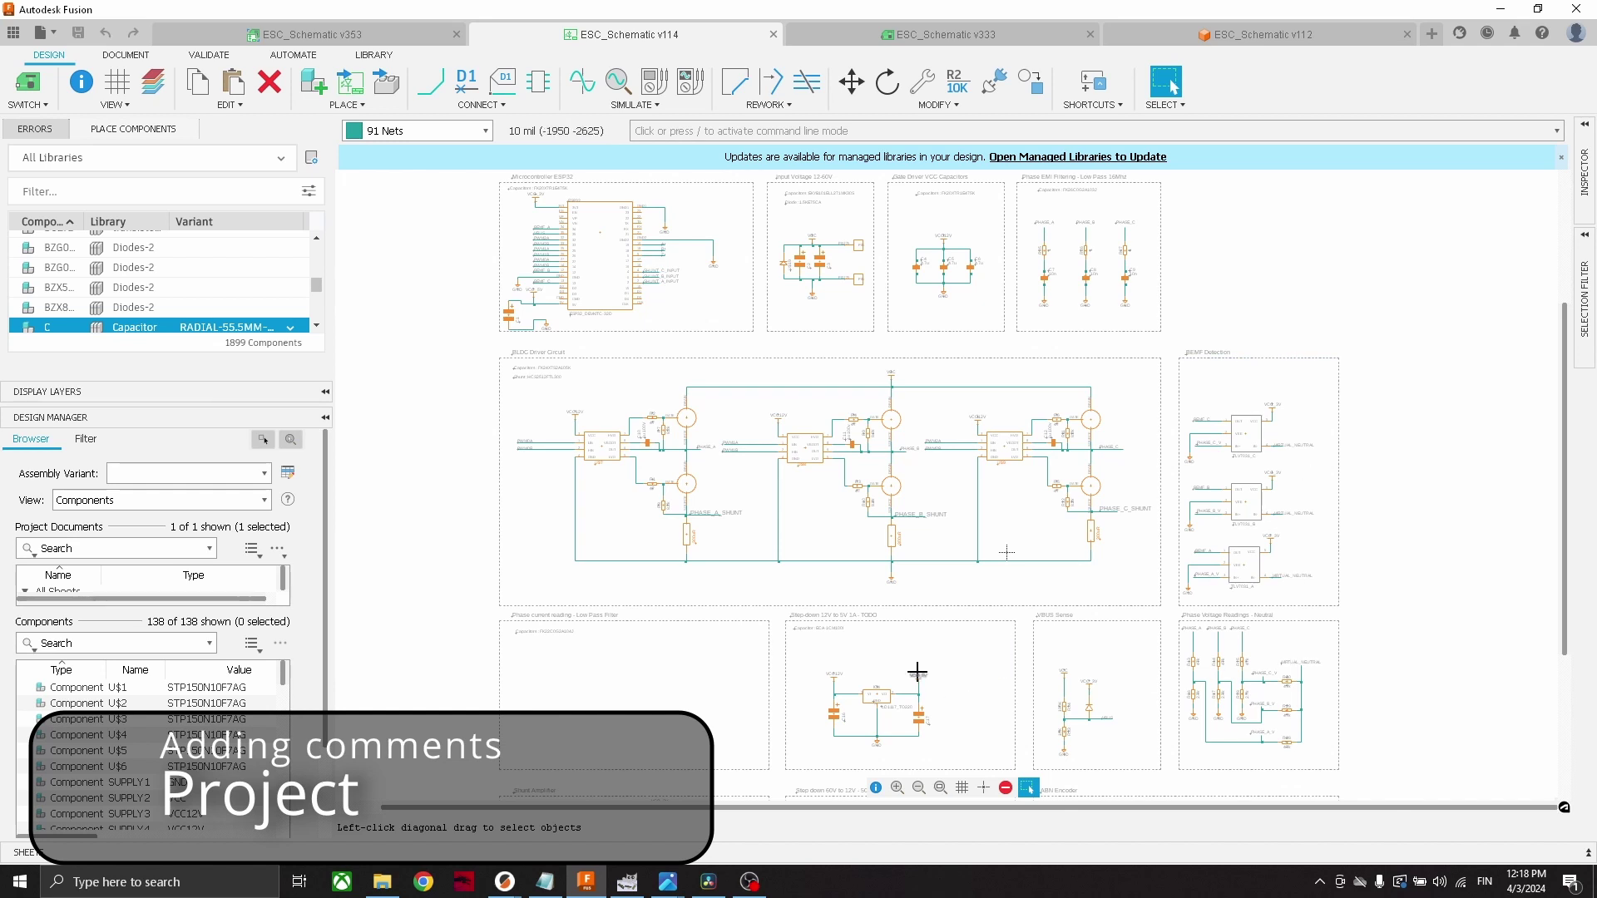
{"action": "scroll", "coordinate": [841, 357], "scroll_direction": "down", "scroll_amount": 2}
{"action": "scroll", "coordinate": [474, 257], "scroll_direction": "up", "scroll_amount": 2}
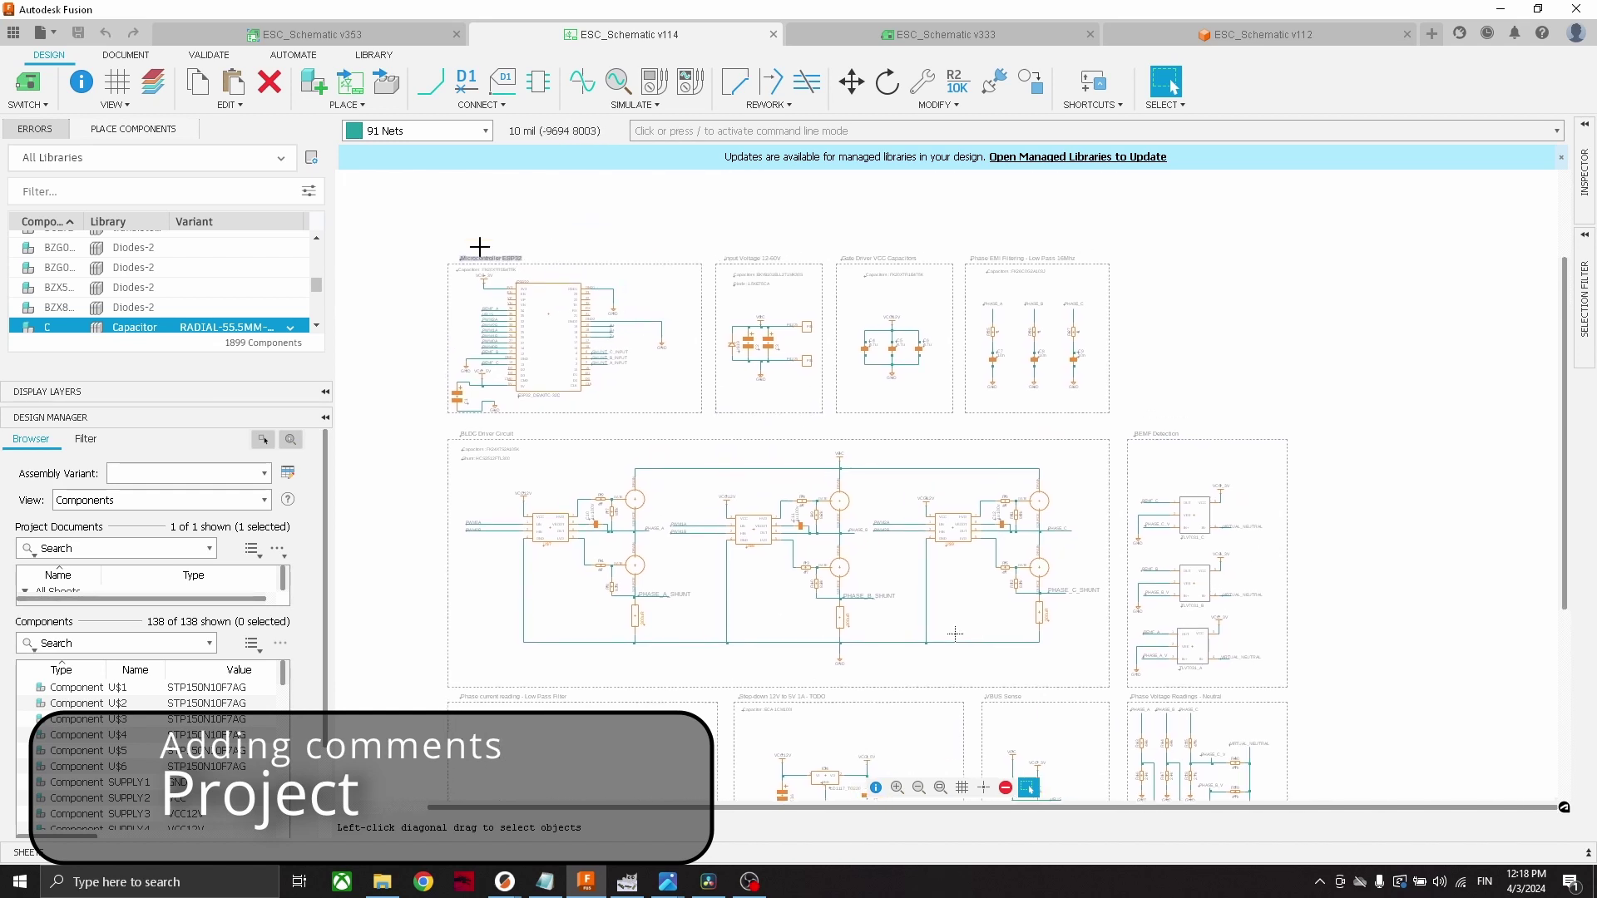
{"action": "left_click", "coordinate": [131, 55]}
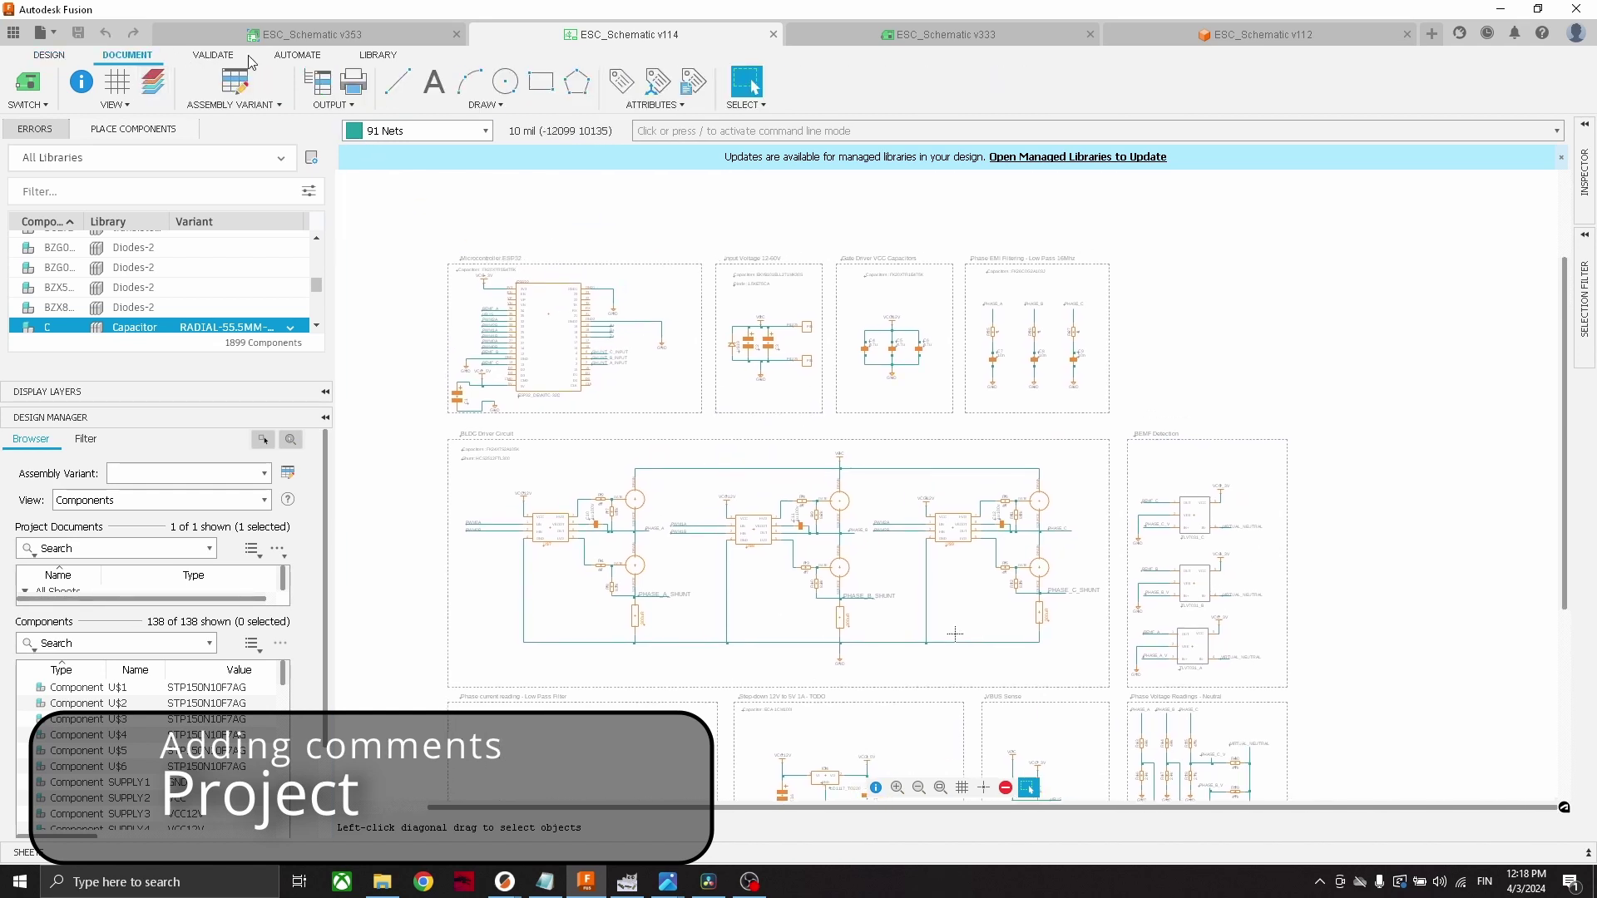
{"action": "left_click", "coordinate": [400, 88]}
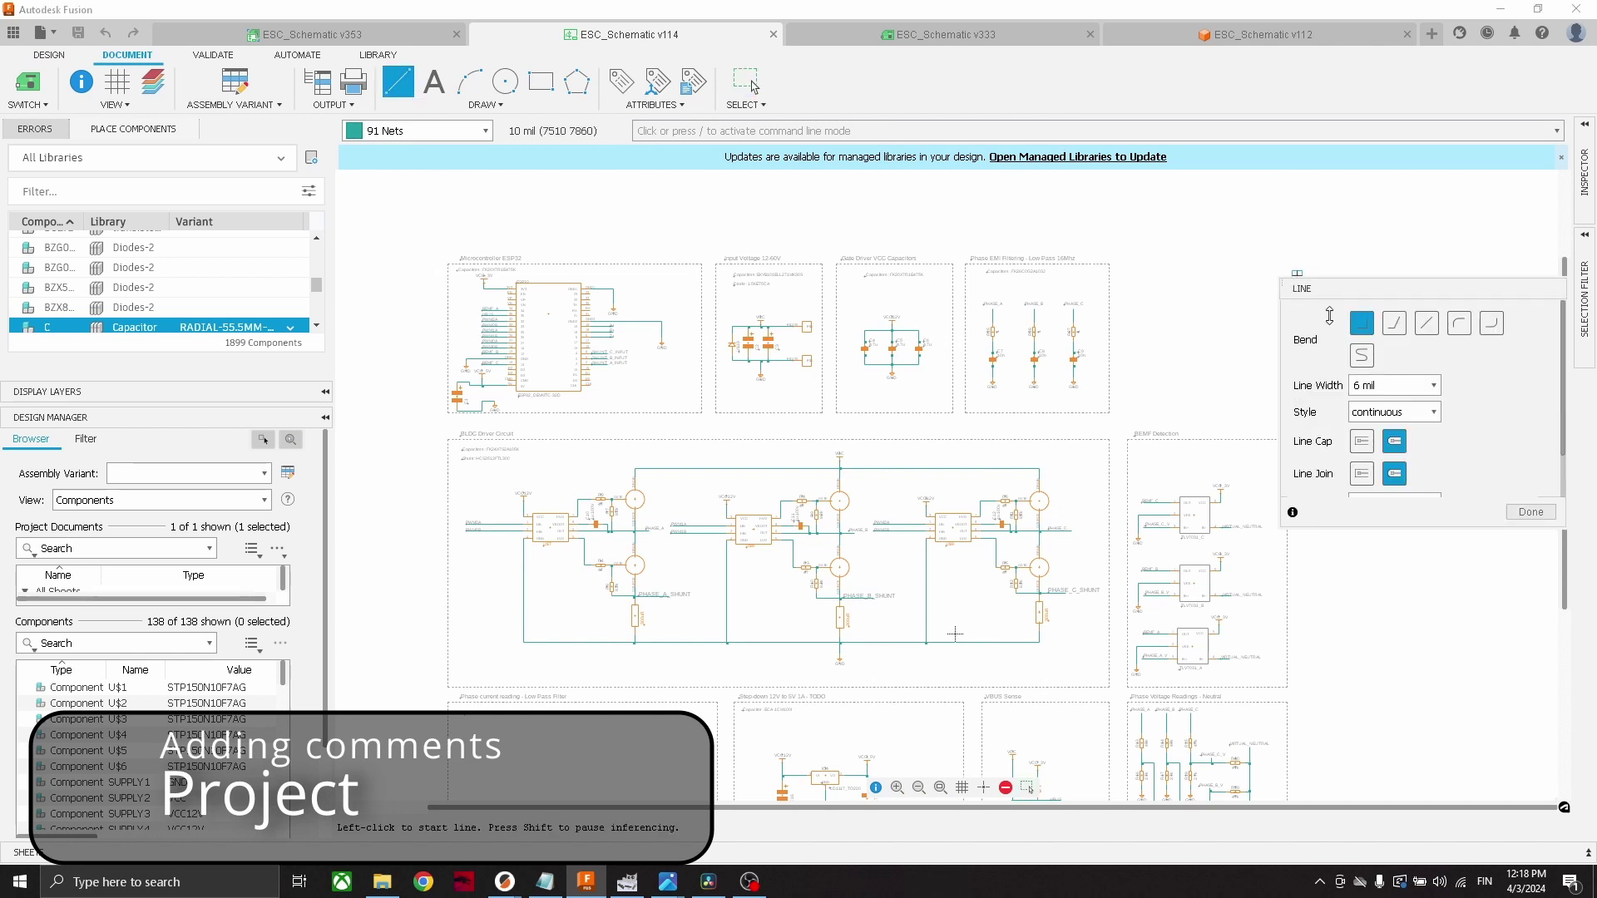
{"action": "left_click", "coordinate": [1433, 413]}
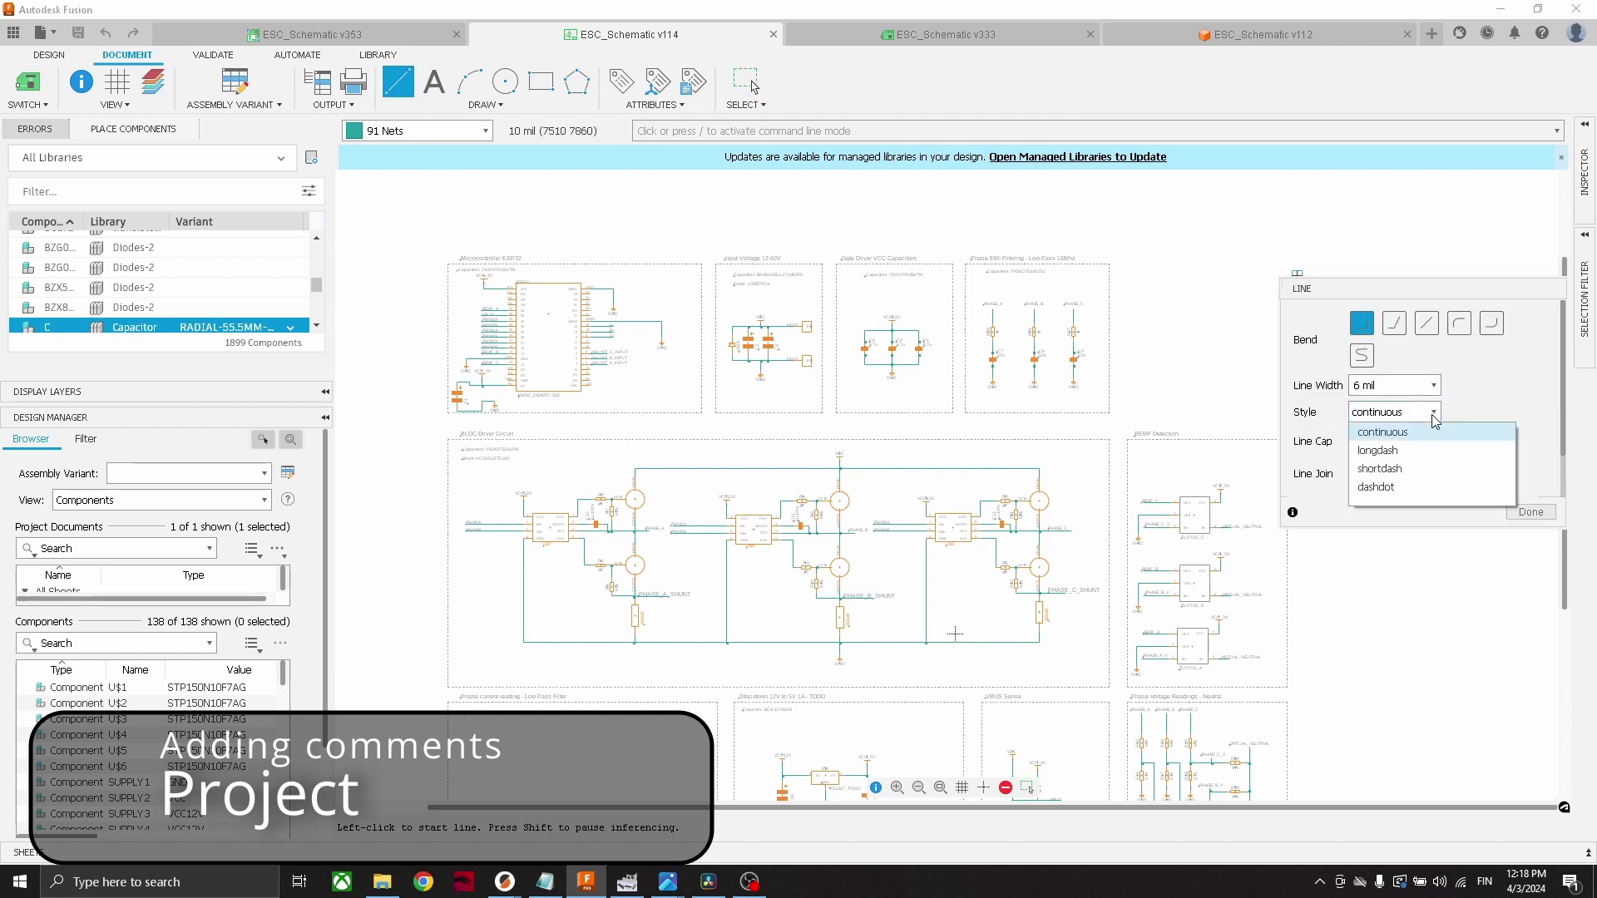
{"action": "left_click", "coordinate": [1421, 470]}
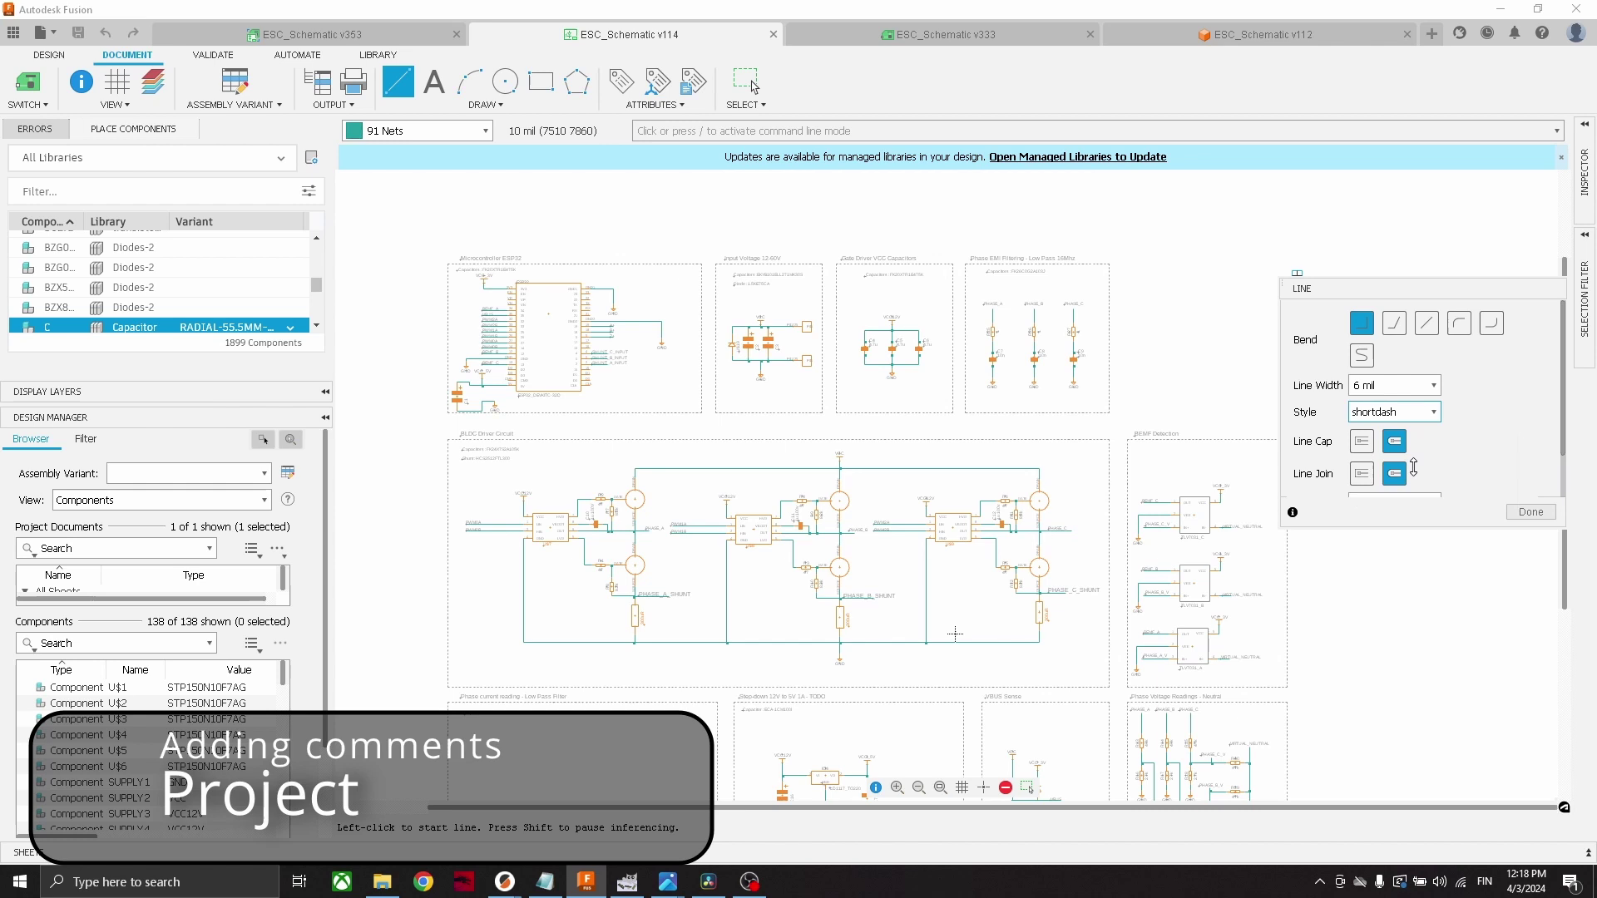
{"action": "left_click", "coordinate": [482, 130]}
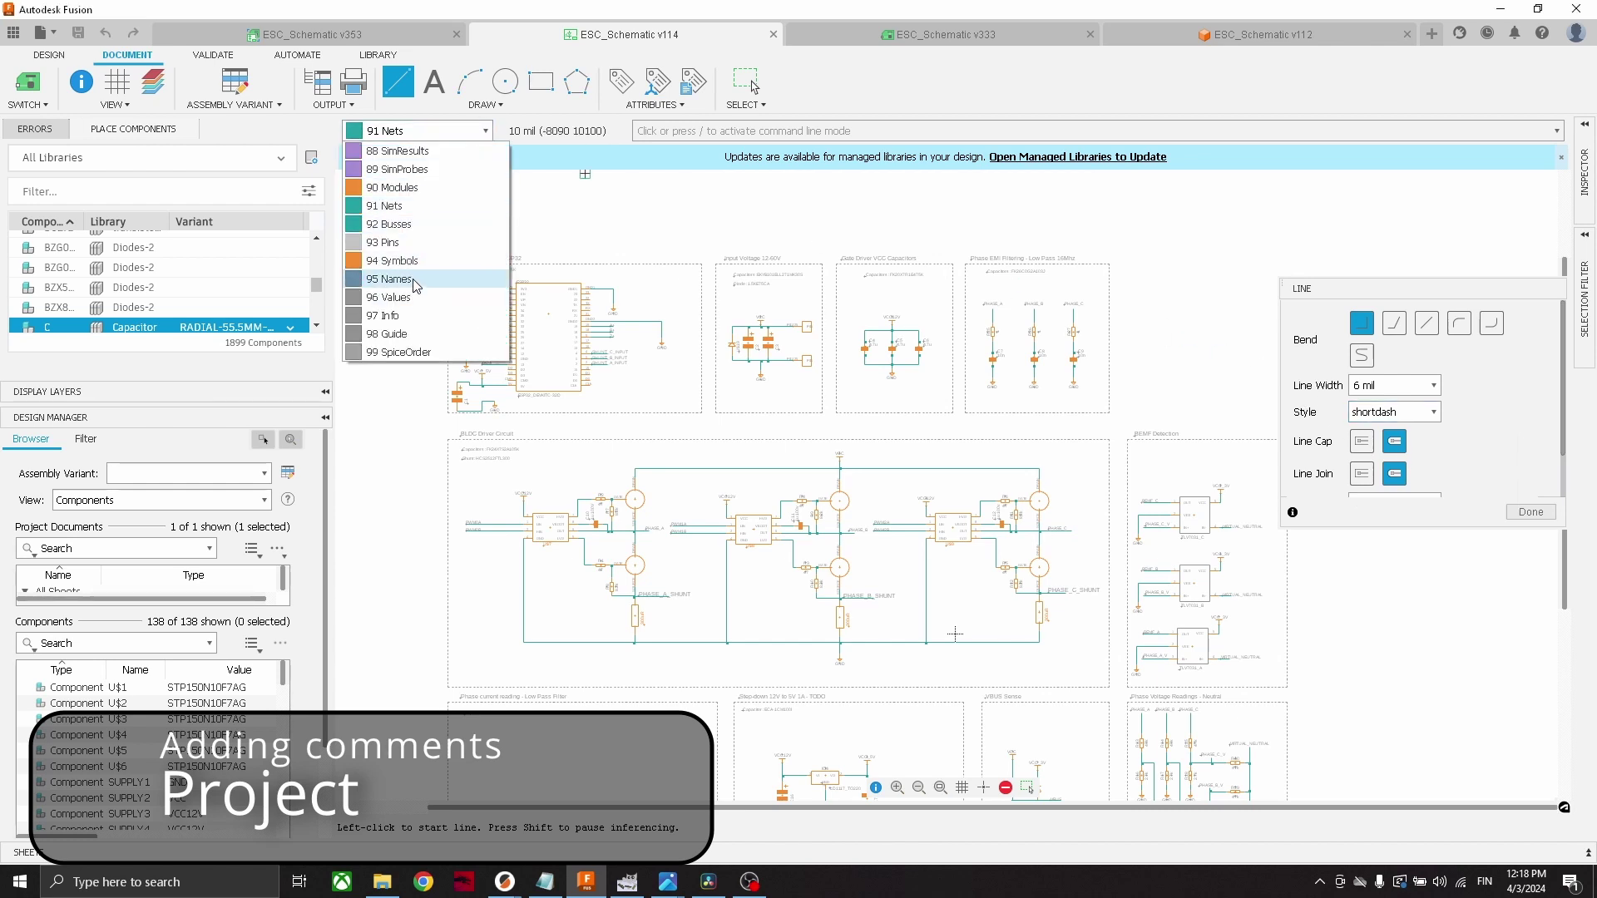
{"action": "left_click", "coordinate": [391, 279]}
Draw a dashed rectangular frame in the empty area beside the Phase EMI Filtering block, above BEMF Detection
{"action": "scroll", "coordinate": [1135, 262], "scroll_direction": "up", "scroll_amount": 5}
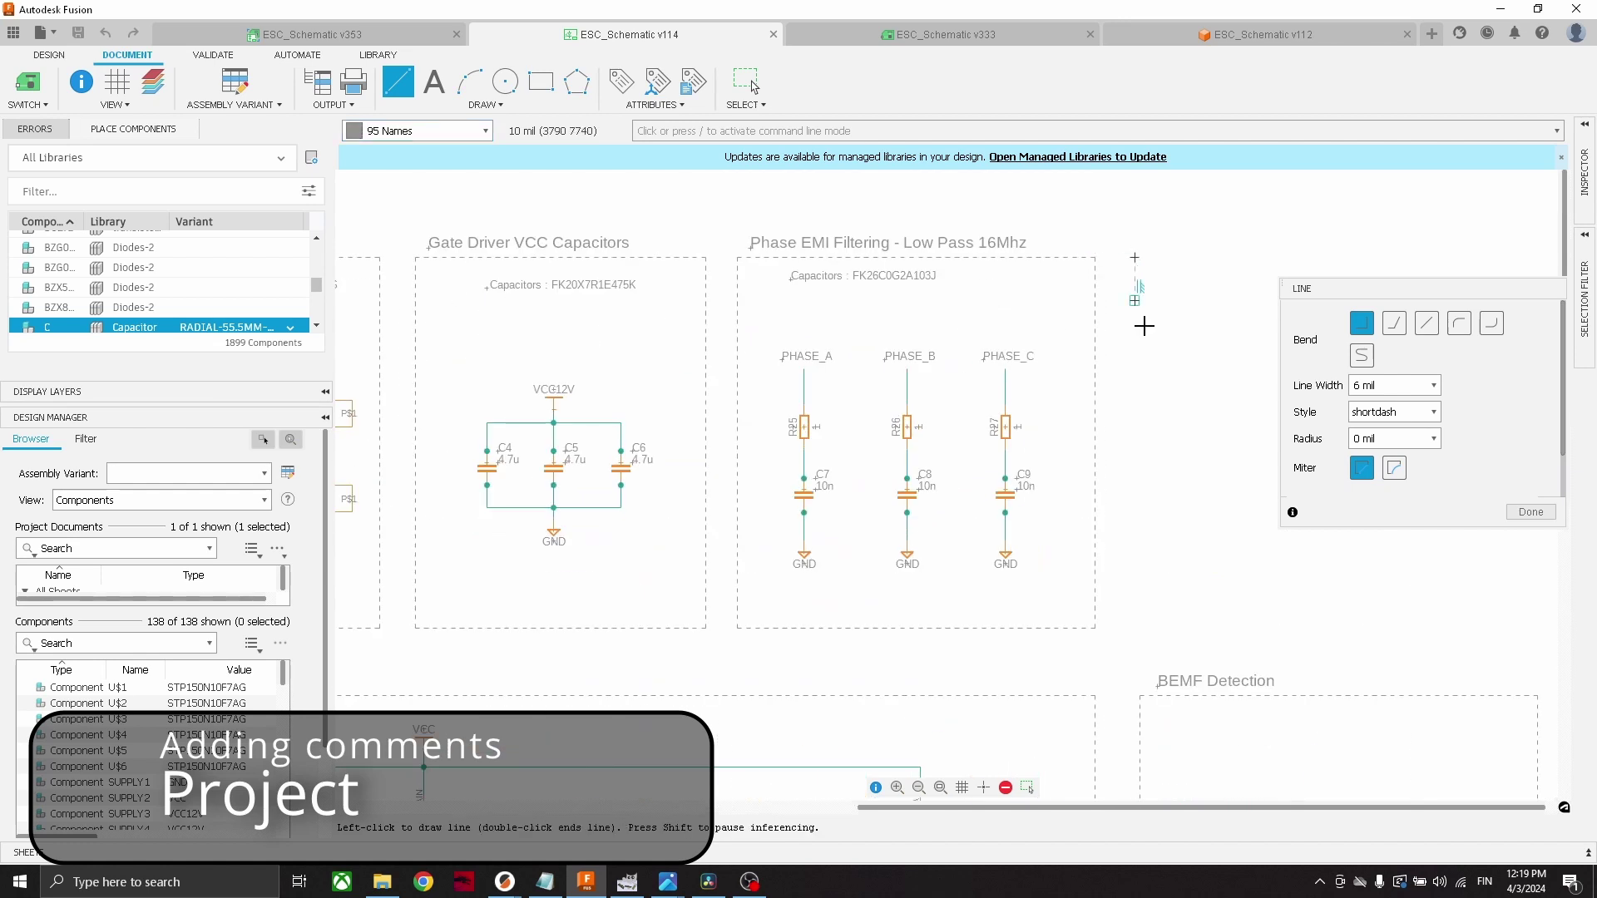
{"action": "left_click", "coordinate": [1140, 631]}
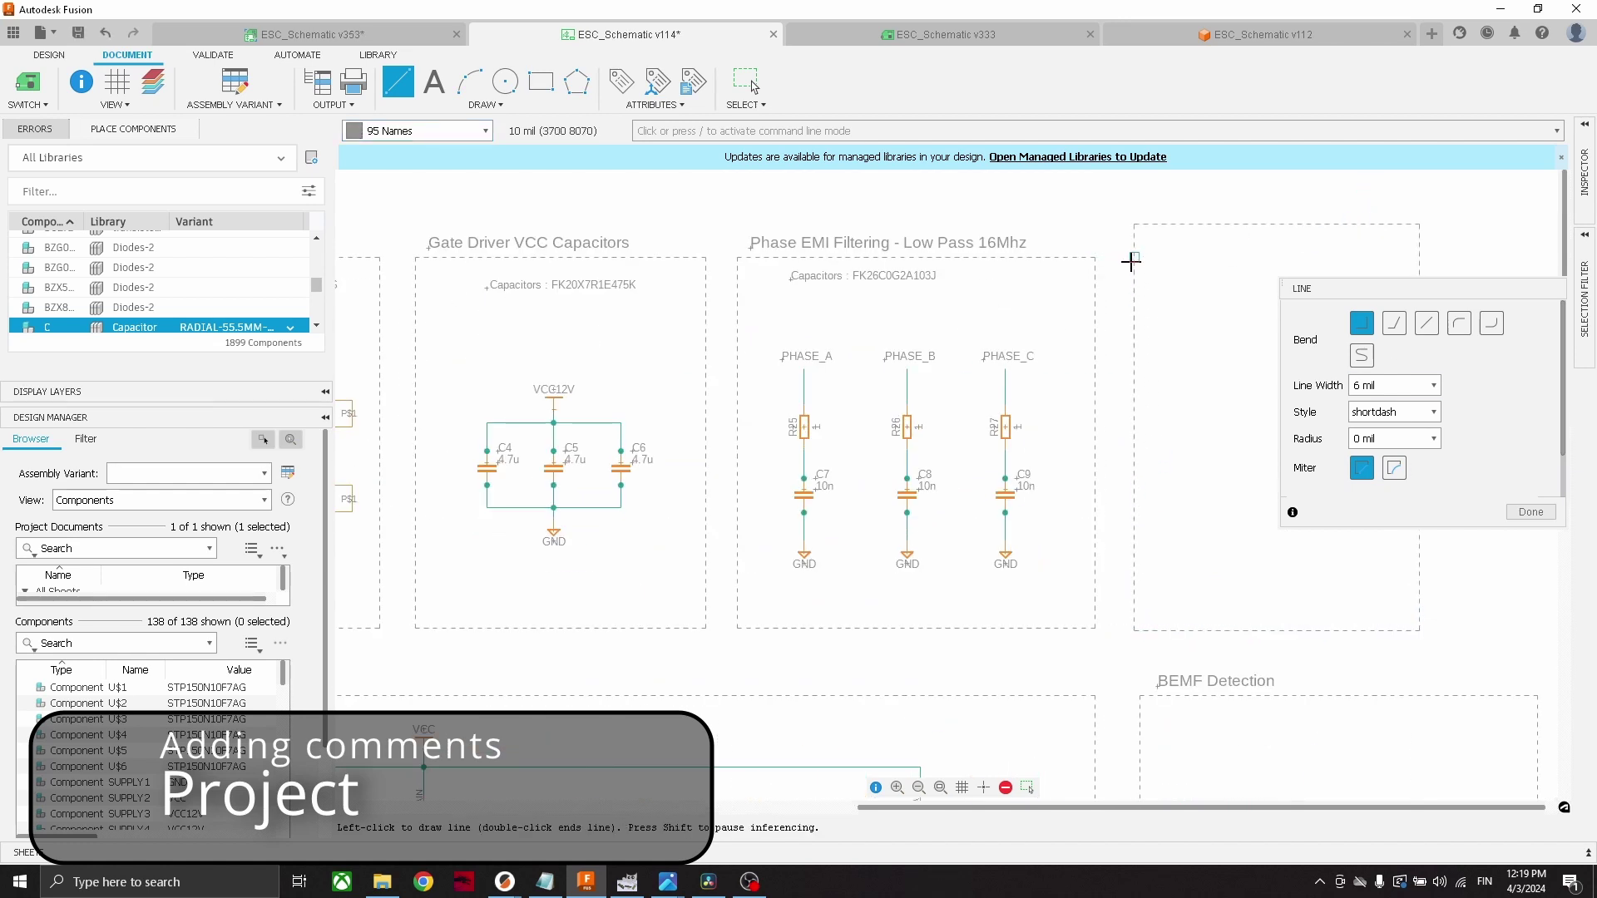
{"action": "key", "text": "Escape"}
{"action": "scroll", "coordinate": [1115, 260], "scroll_direction": "down", "scroll_amount": 2}
{"action": "scroll", "coordinate": [1098, 250], "scroll_direction": "up", "scroll_amount": 2}
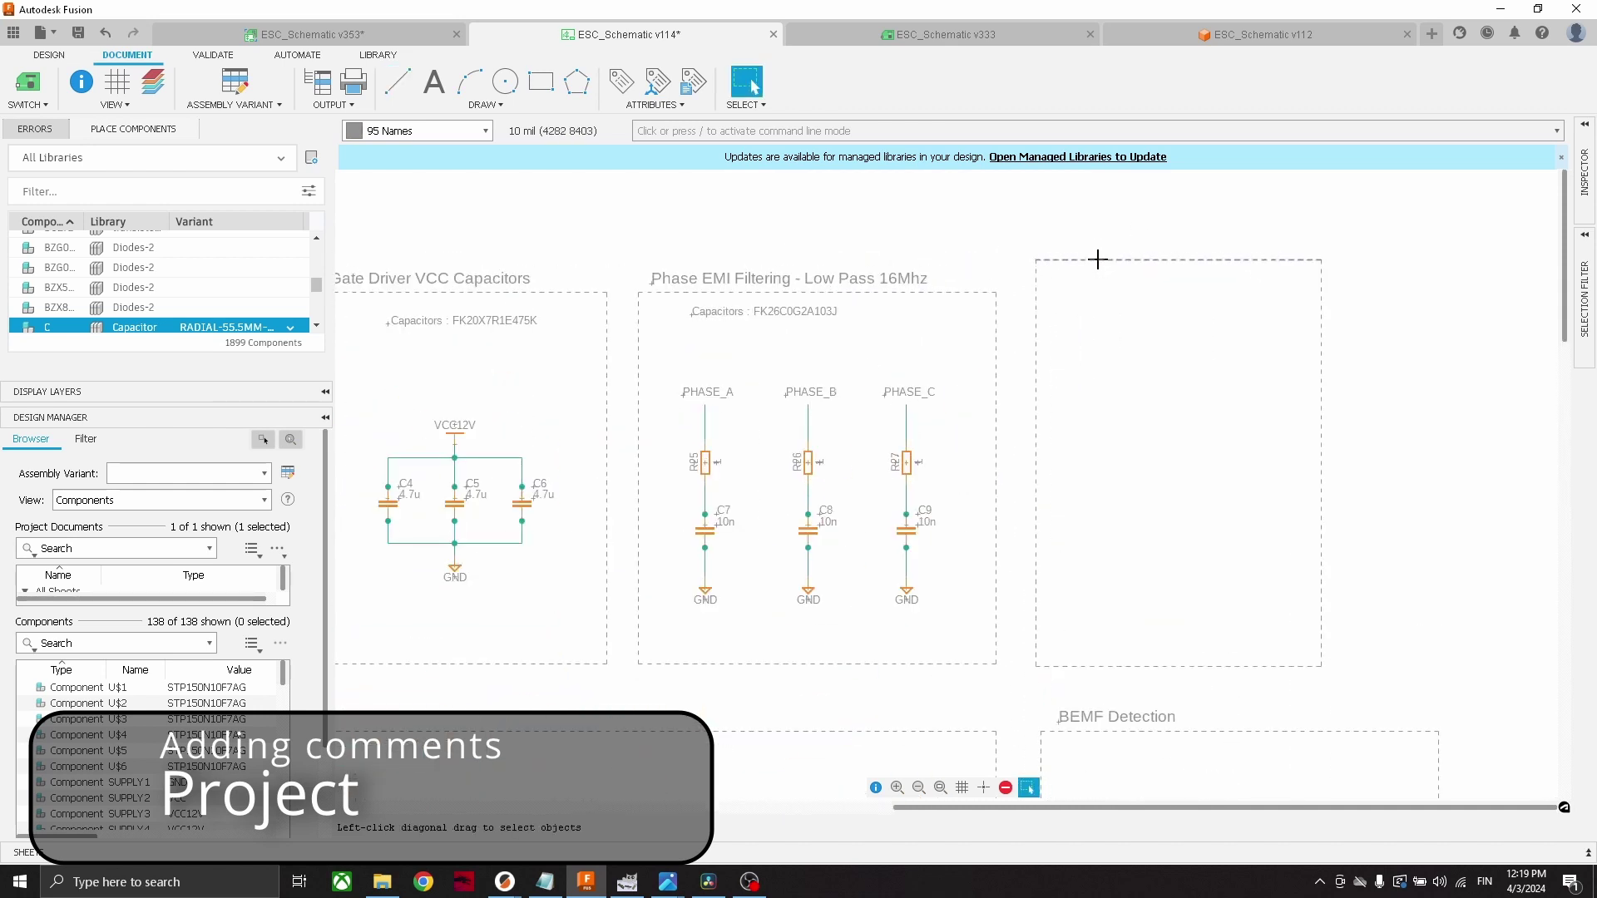
Move the new frame's upper edge down to line up with the top of the Phase EMI Filtering frame
{"action": "left_click_drag", "start_coordinate": [1098, 260], "coordinate": [1095, 290]}
{"action": "left_click", "coordinate": [1097, 287]}
{"action": "scroll", "coordinate": [1098, 286], "scroll_direction": "up", "scroll_amount": 1}
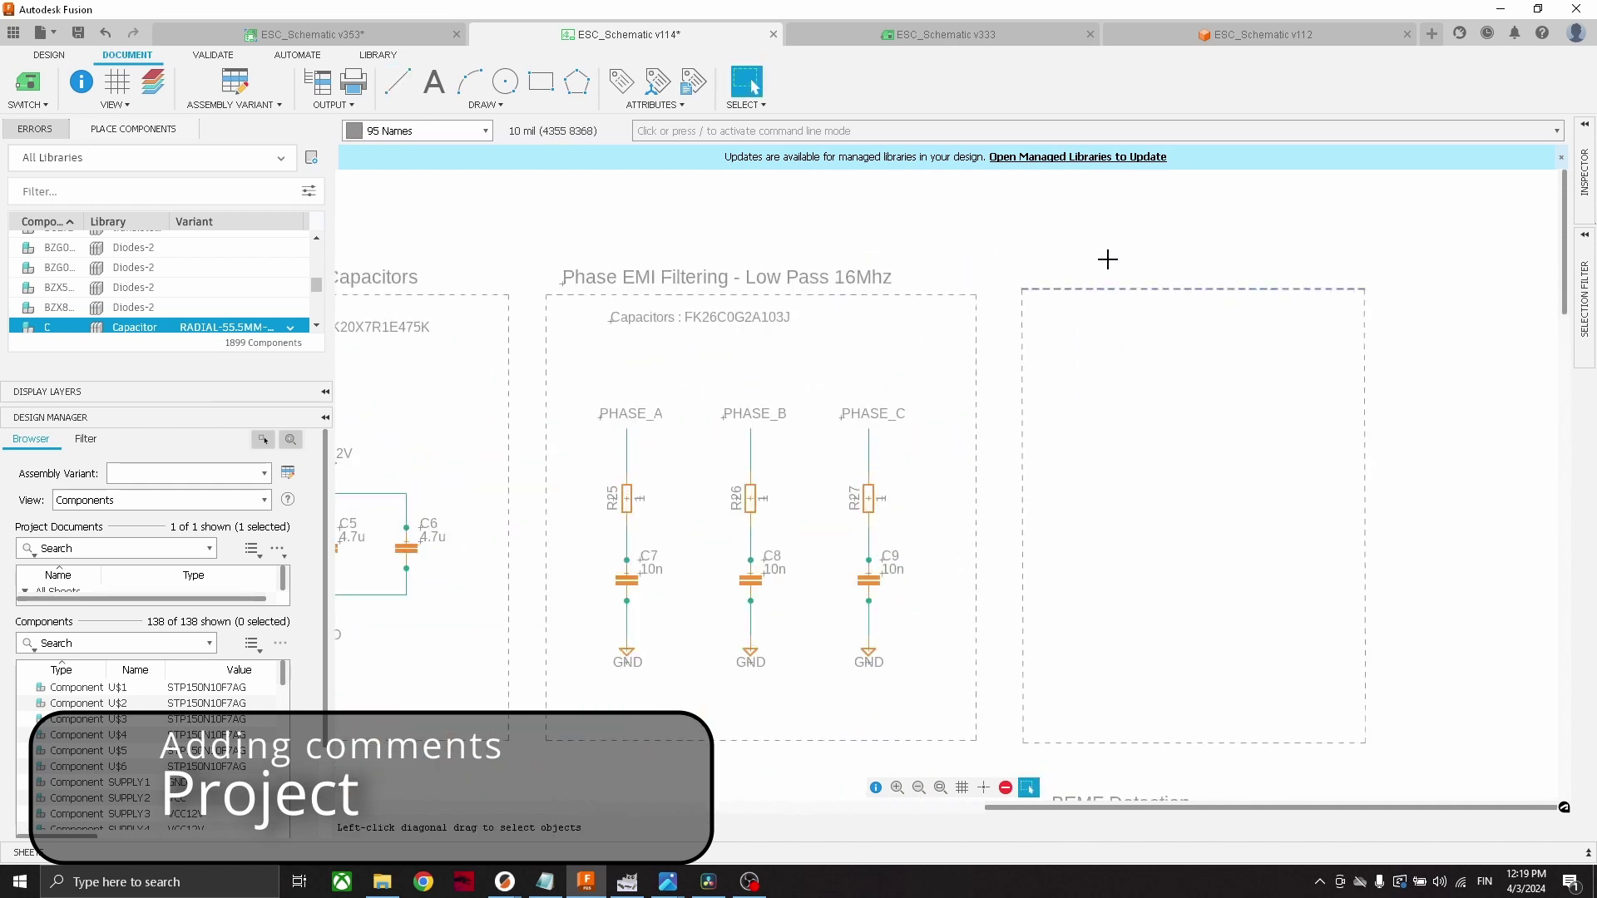
Review the framed blocks across the sheet, including the part-number comments in the Step down 60V to 12V - 500mA block
{"action": "scroll", "coordinate": [1108, 259], "scroll_direction": "down", "scroll_amount": 3}
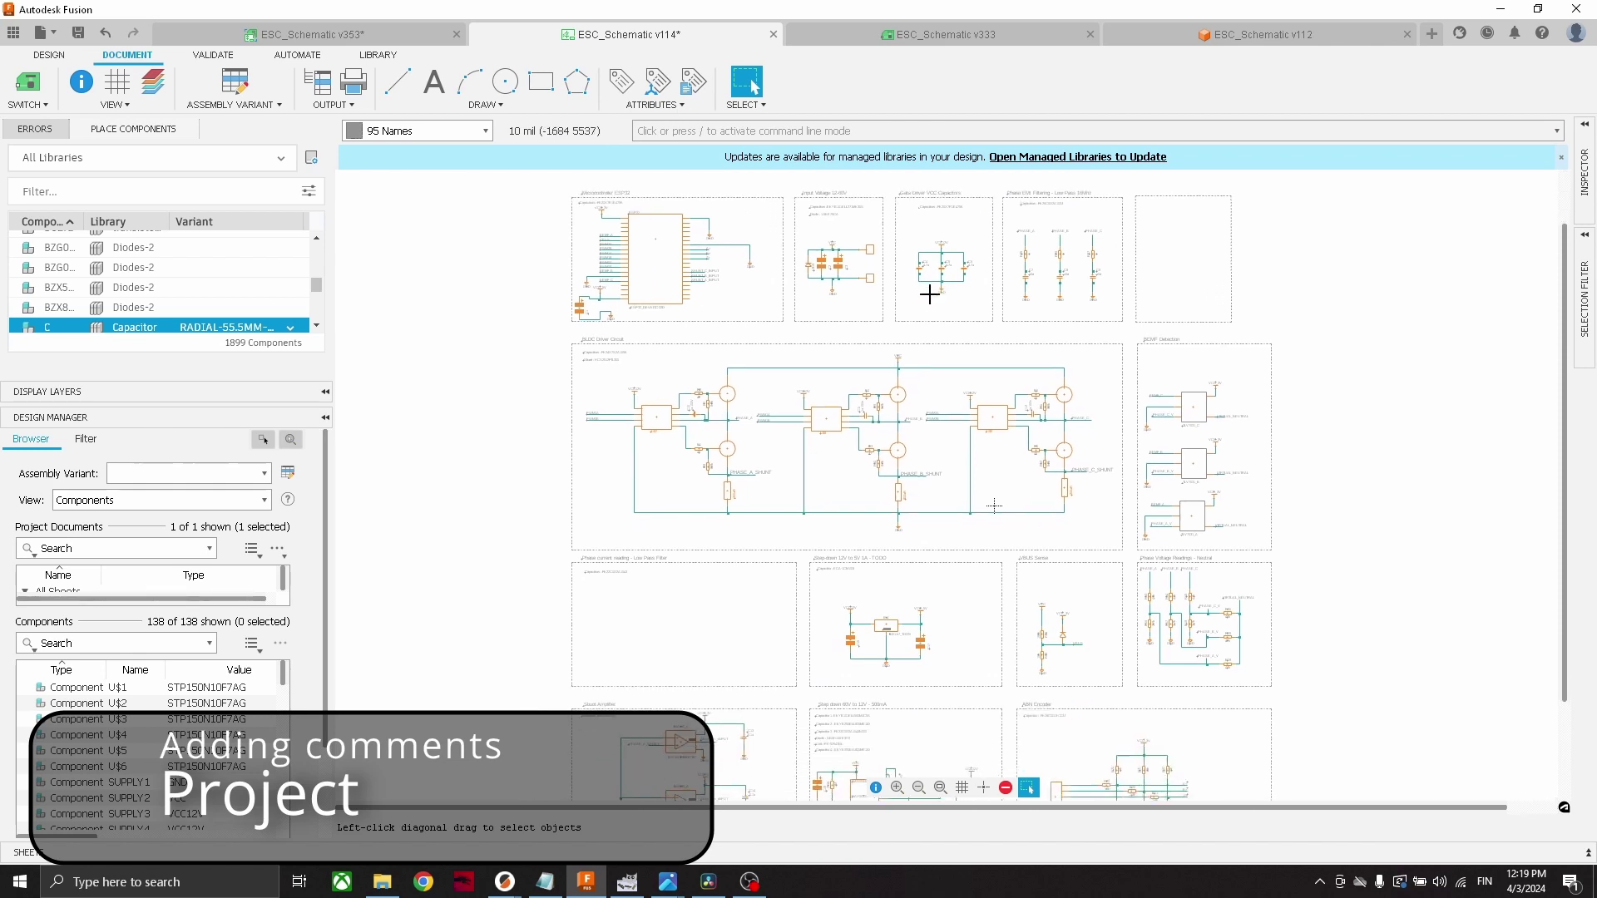
{"action": "scroll", "coordinate": [957, 574], "scroll_direction": "down", "scroll_amount": 4}
{"action": "scroll", "coordinate": [971, 584], "scroll_direction": "up", "scroll_amount": 4}
{"action": "scroll", "coordinate": [971, 584], "scroll_direction": "up", "scroll_amount": 1}
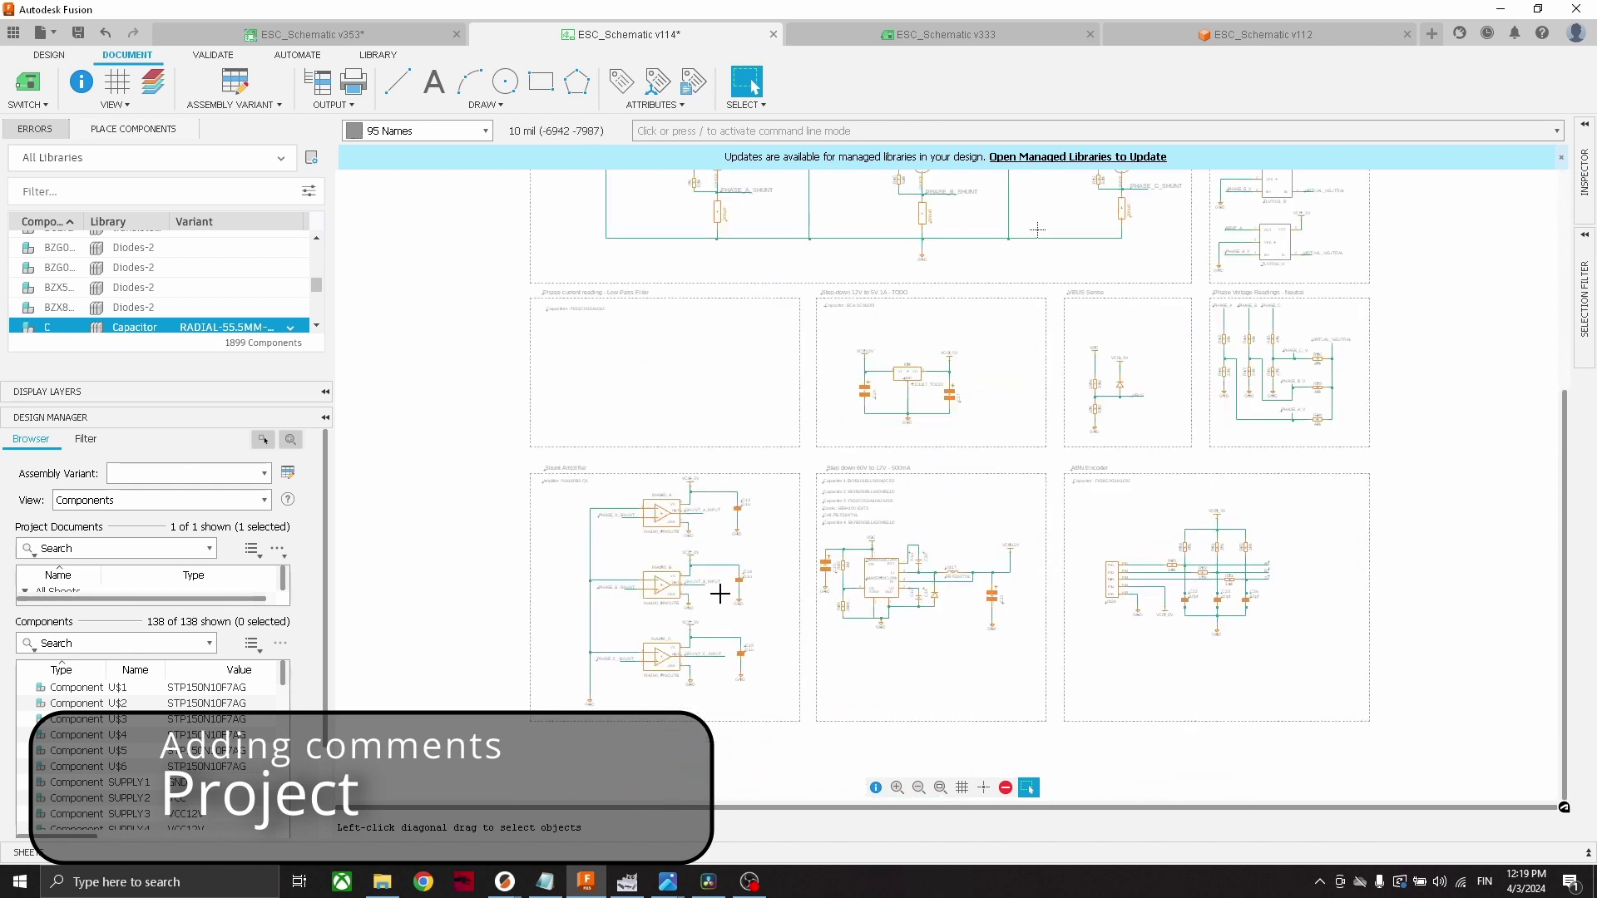
{"action": "scroll", "coordinate": [826, 585], "scroll_direction": "up", "scroll_amount": 1}
{"action": "scroll", "coordinate": [731, 521], "scroll_direction": "up", "scroll_amount": 1}
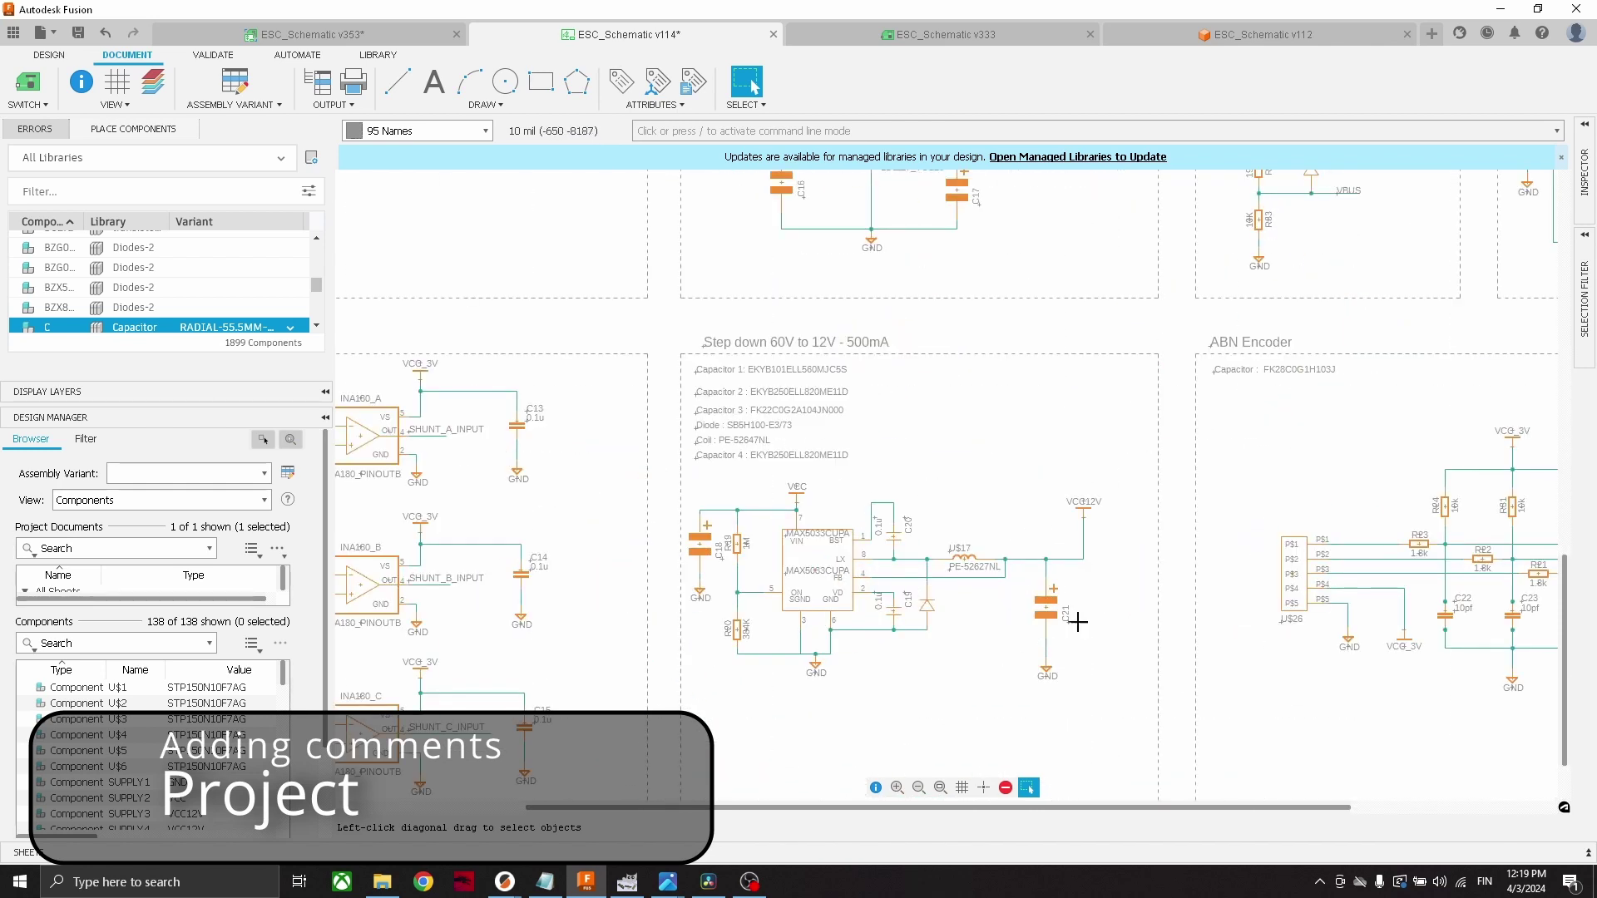
{"action": "scroll", "coordinate": [1228, 582], "scroll_direction": "up", "scroll_amount": 1}
{"action": "scroll", "coordinate": [1228, 582], "scroll_direction": "down", "scroll_amount": 4}
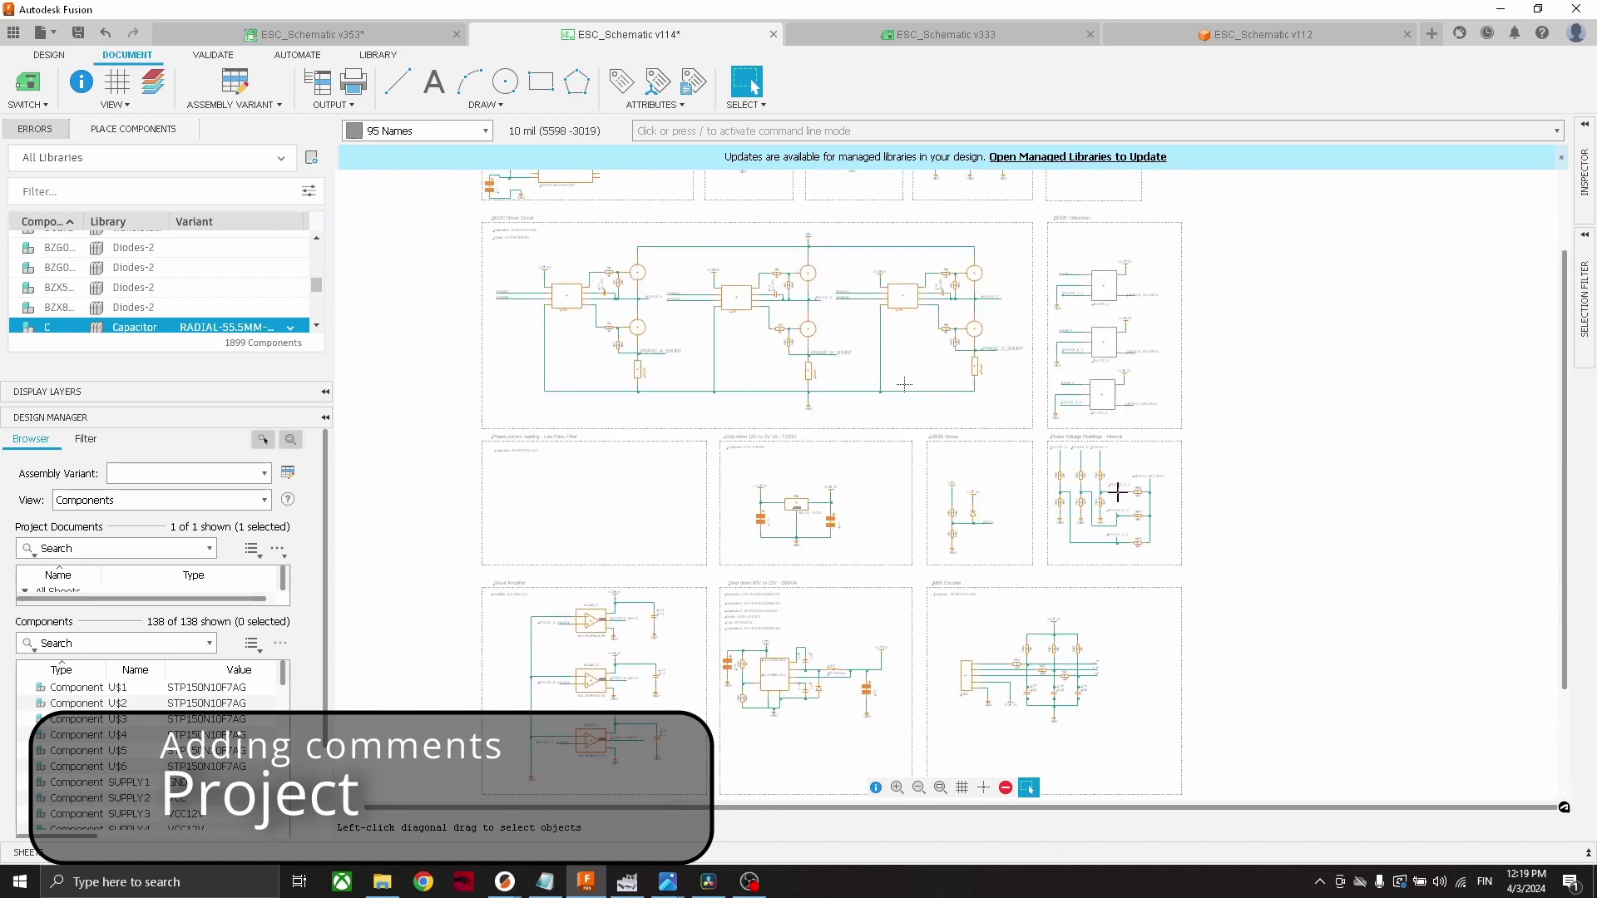
{"action": "scroll", "coordinate": [1176, 253], "scroll_direction": "up", "scroll_amount": 3}
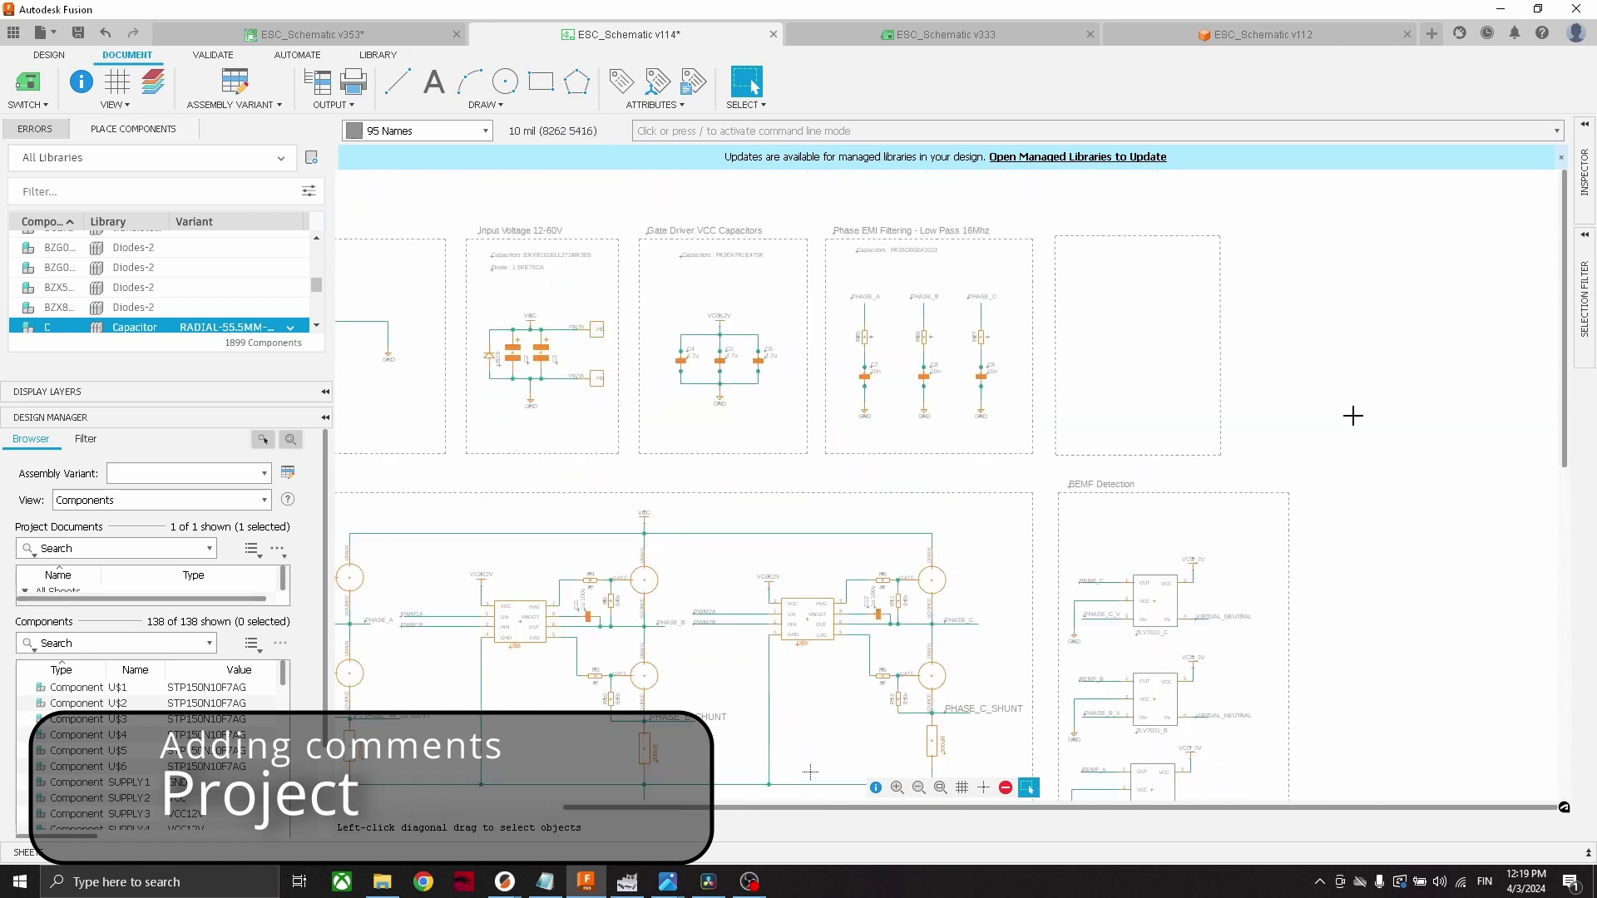